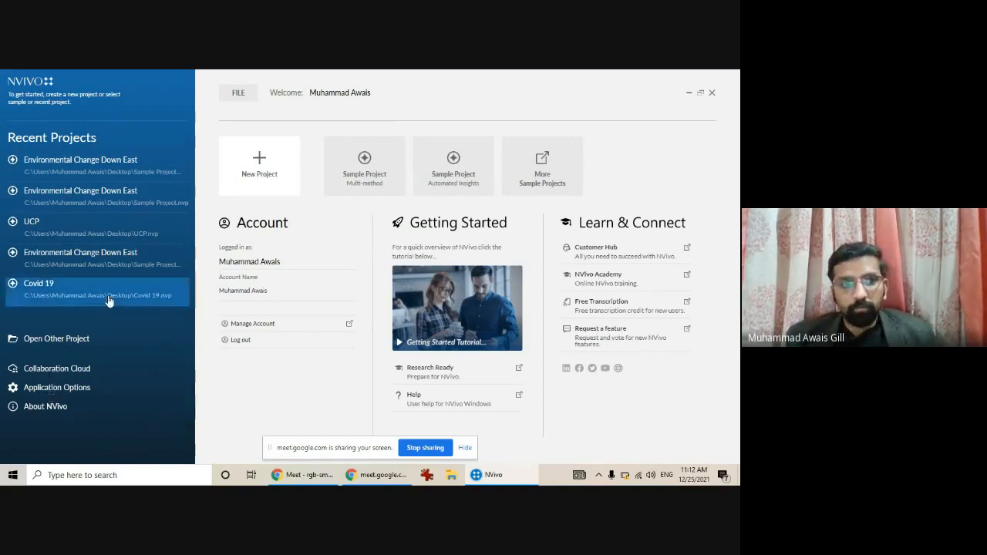
Start a new project titled "NVivo Workshop with" followed by the instructor's name, and proceed to its saving and recovery settings
left_click(259, 178)
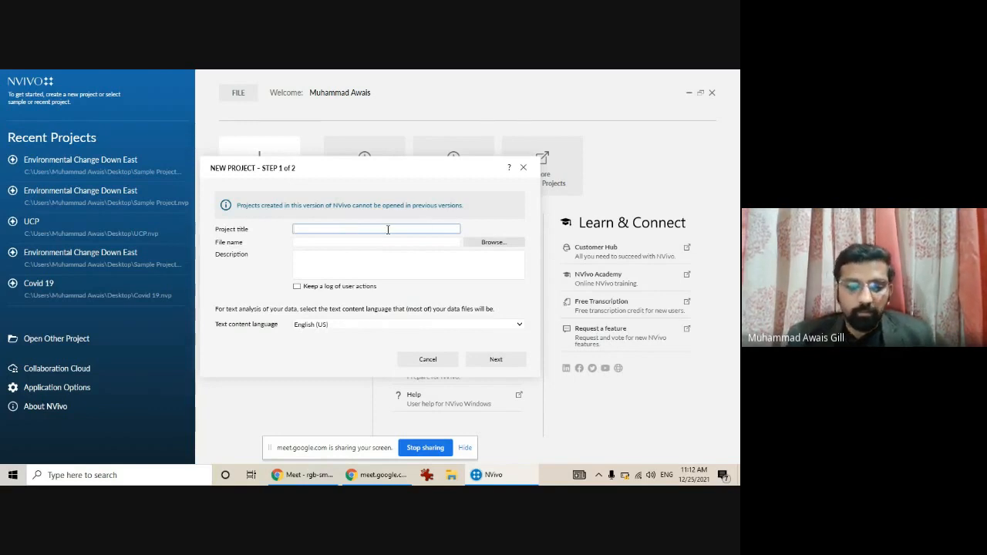
type("NV")
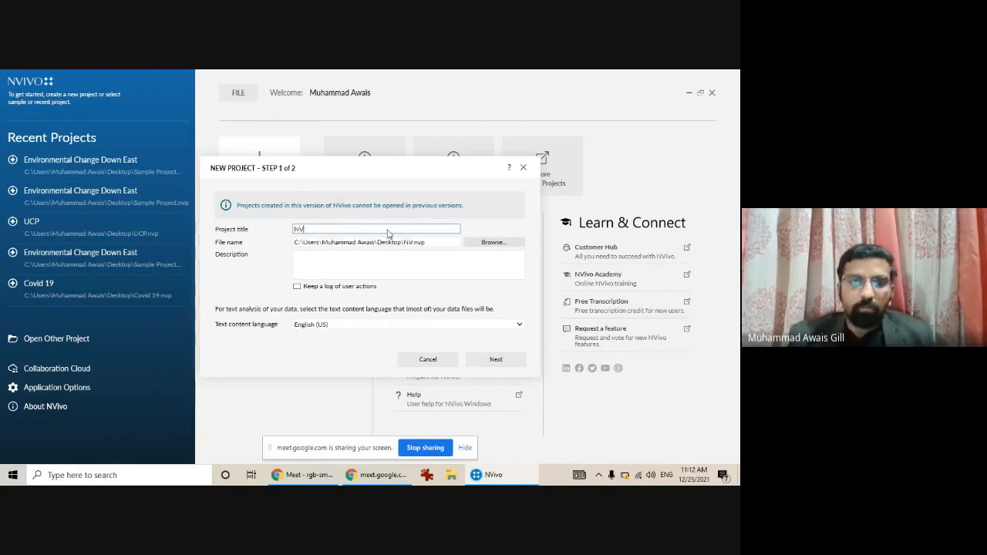
type("ivo Worksh")
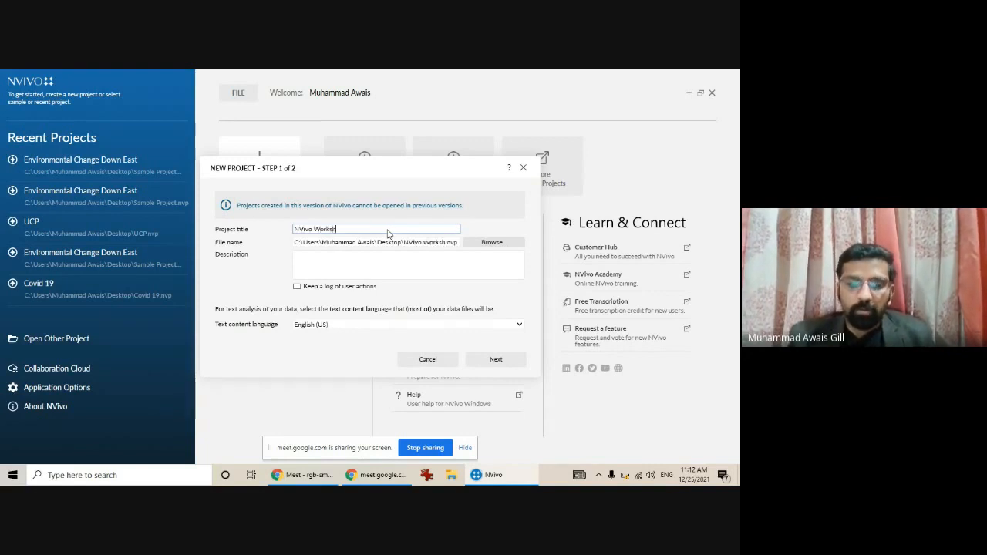
type("op with Dr")
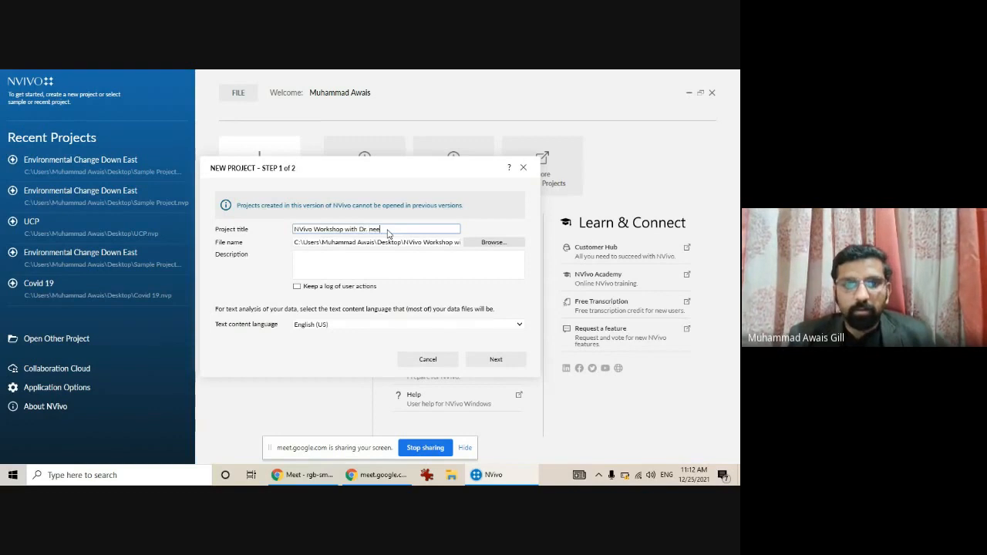
type(". Neeraj Sir")
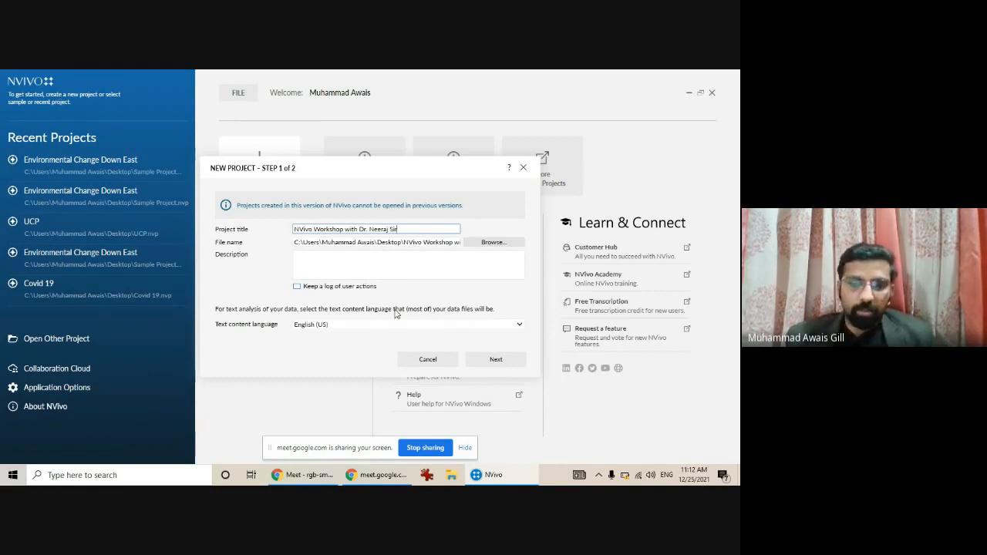
left_click(496, 359)
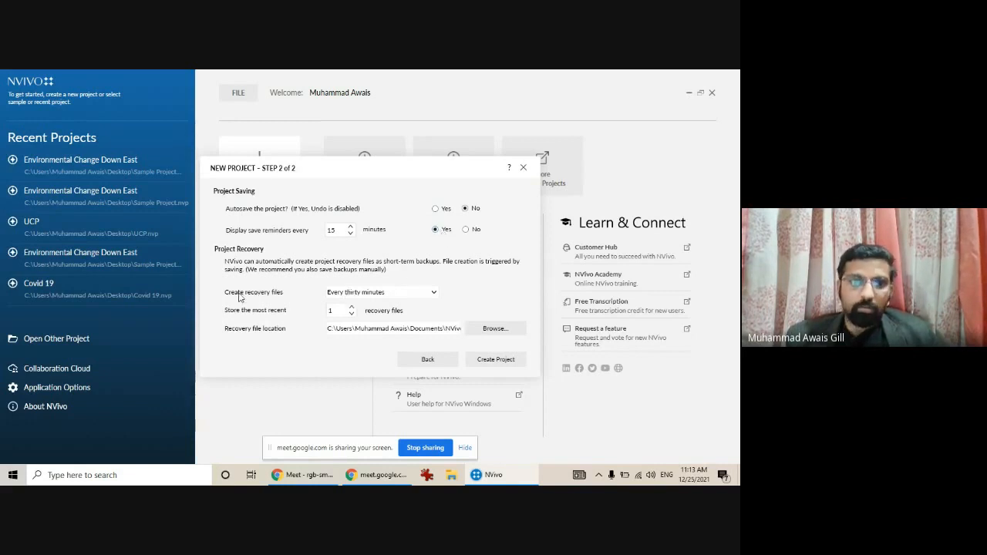
Examine the available recovery file intervals and browse the folders for the recovery file location
left_click(373, 298)
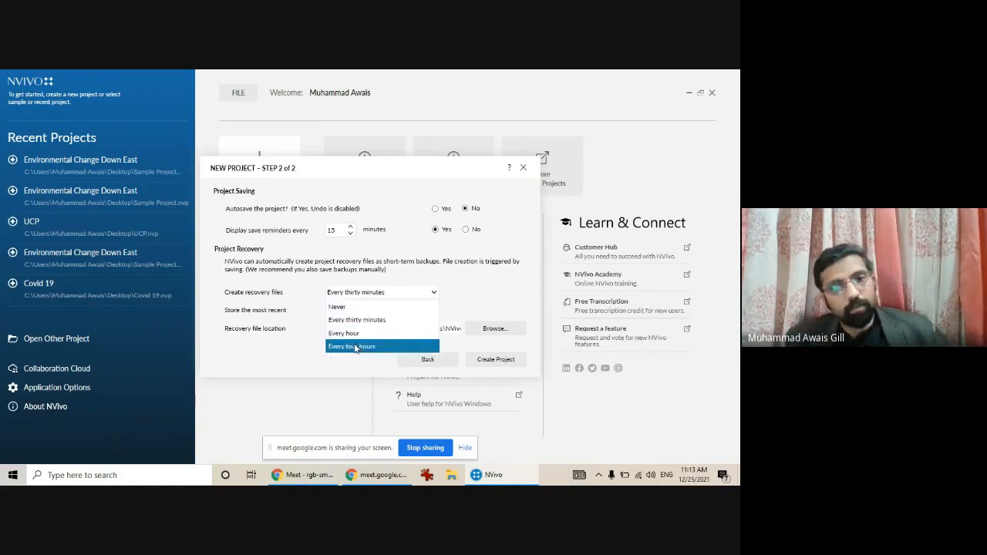
left_click(299, 343)
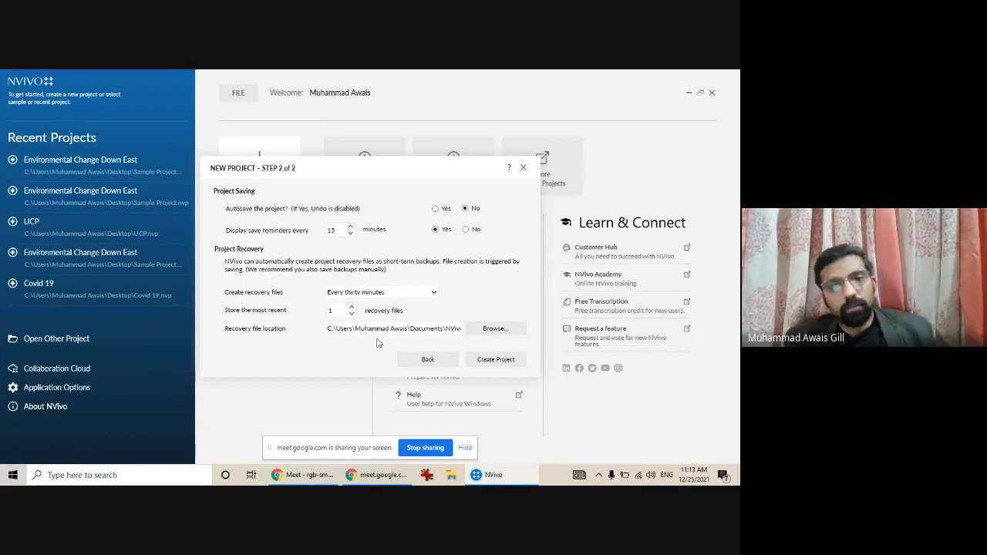
left_click(495, 329)
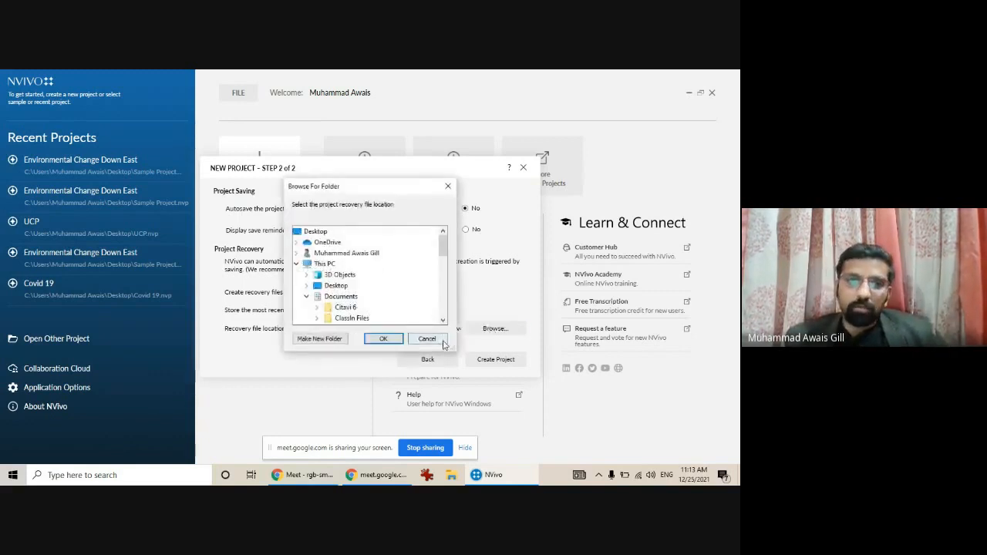
left_click(443, 343)
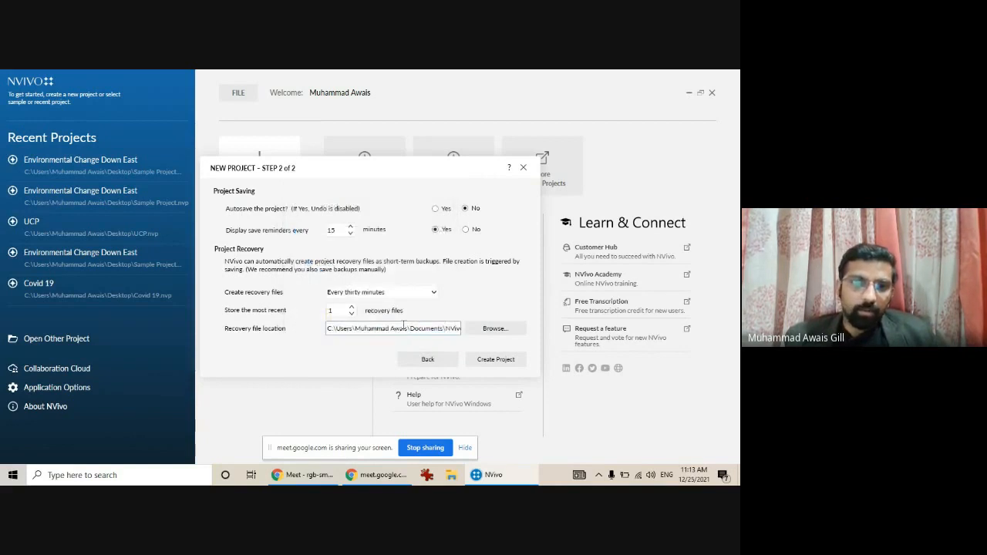
Create the project and page through the welcome tour as far as the coding introduction before skipping it
left_click(497, 360)
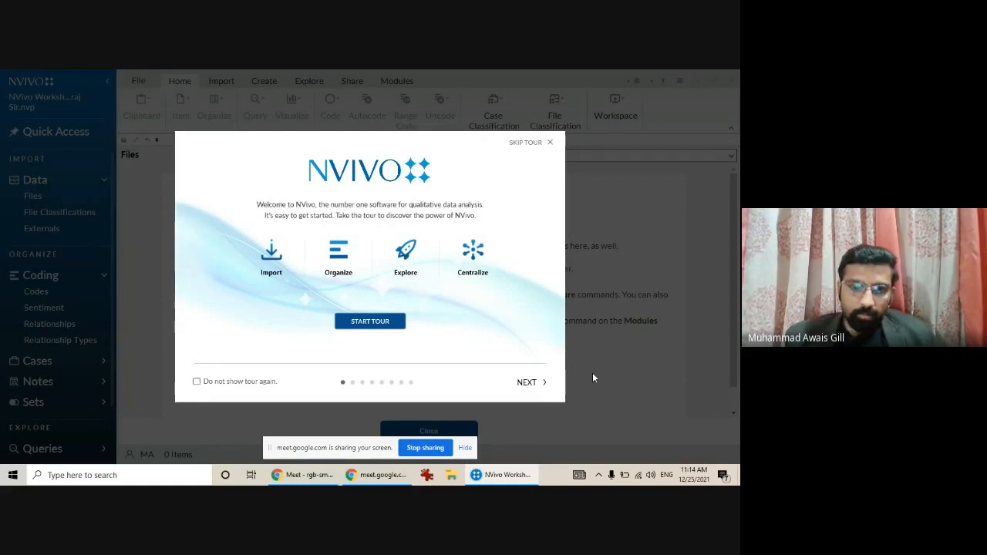
left_click(534, 384)
left_click(532, 378)
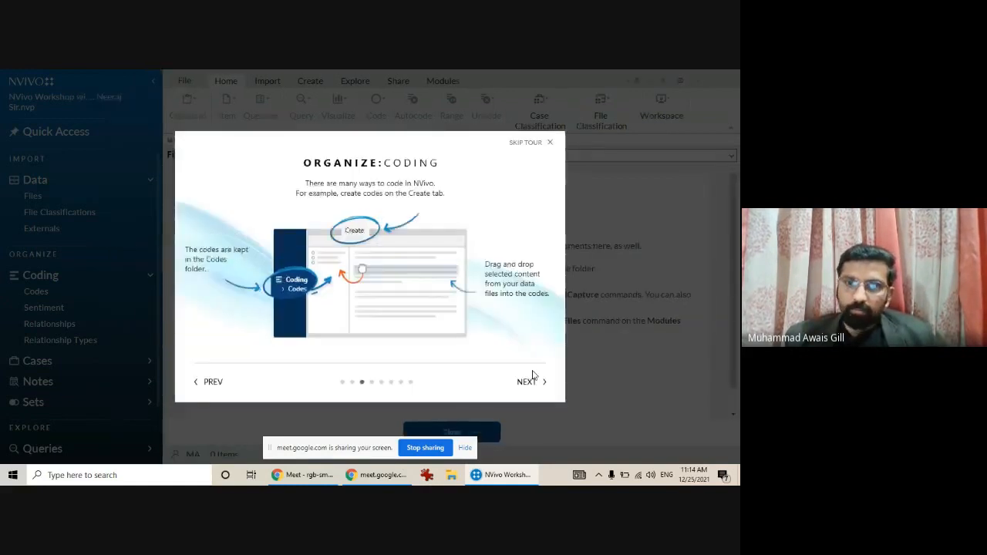
left_click(526, 144)
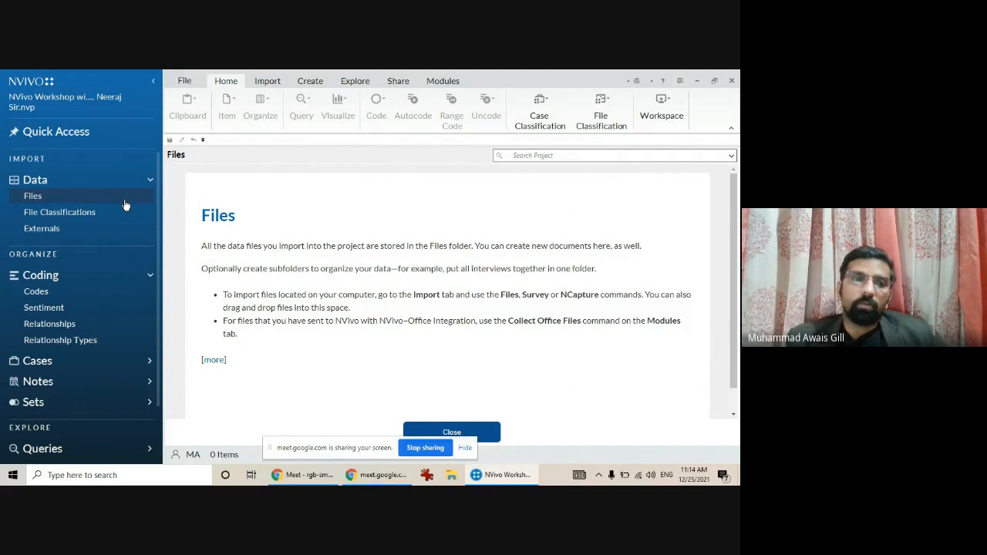
Examine the import options for another project, surveys, bibliographies and reports
left_click(268, 81)
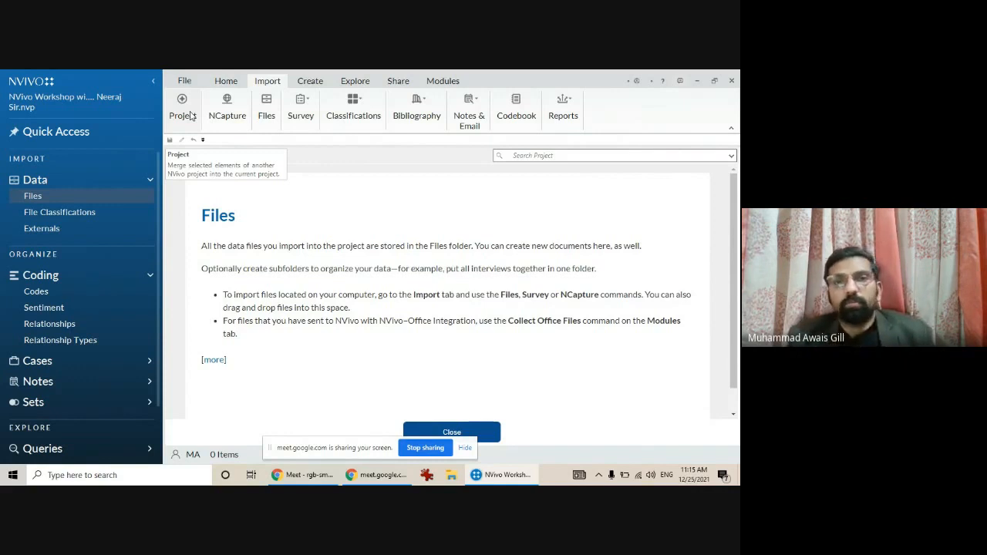
left_click(183, 112)
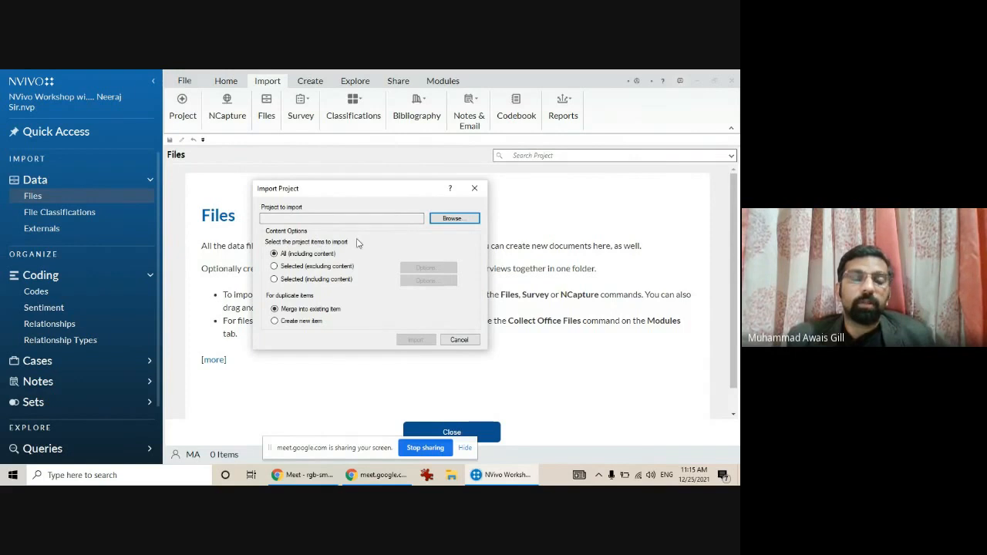
left_click(473, 342)
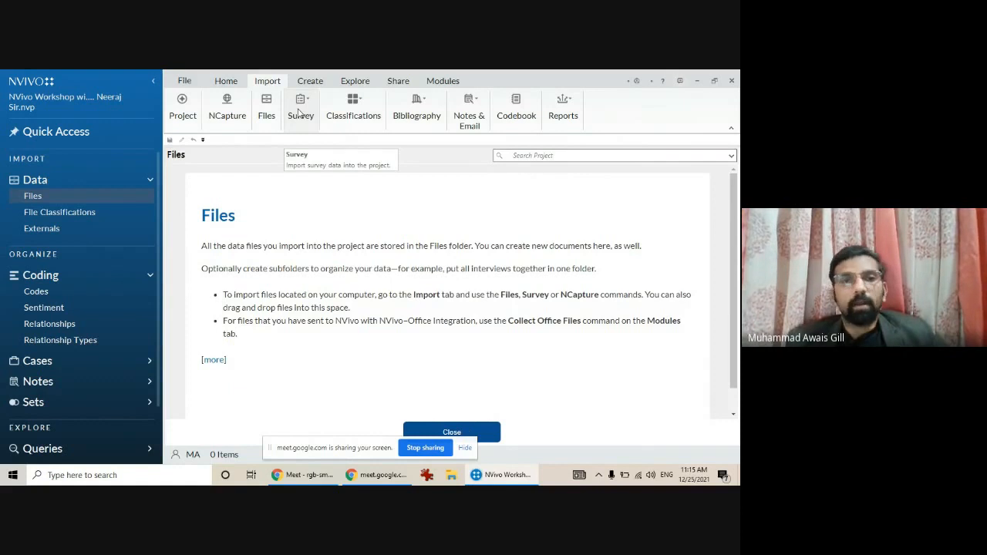
left_click(299, 112)
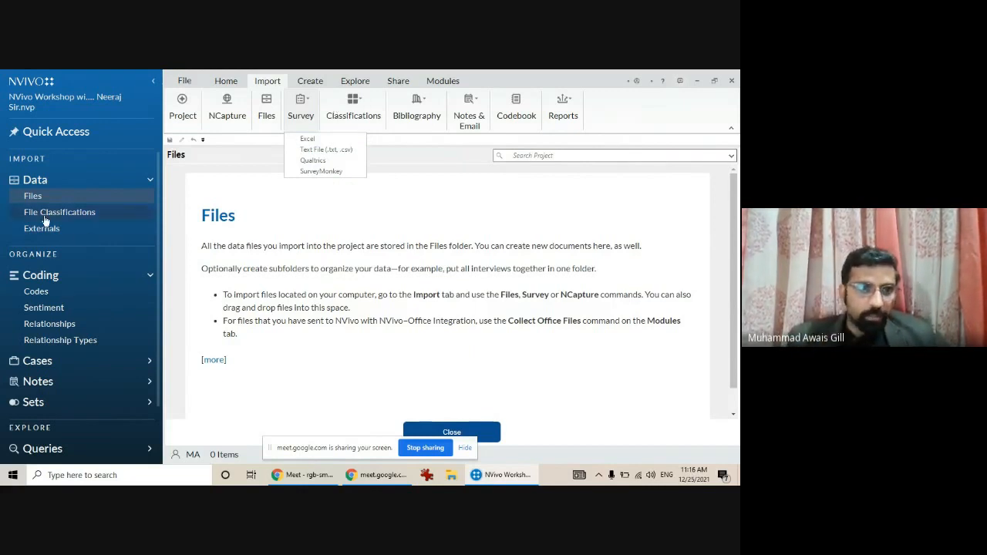
left_click(435, 120)
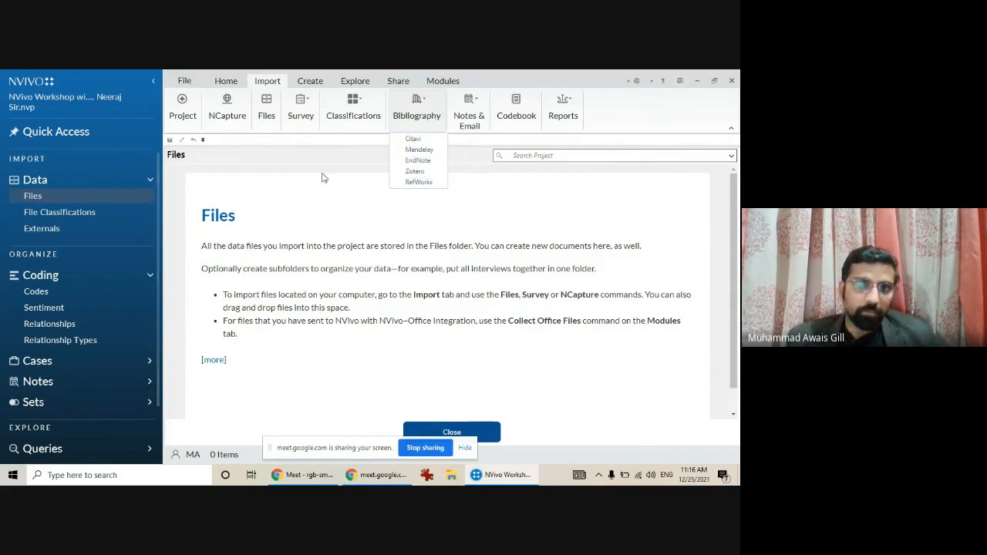
left_click(480, 81)
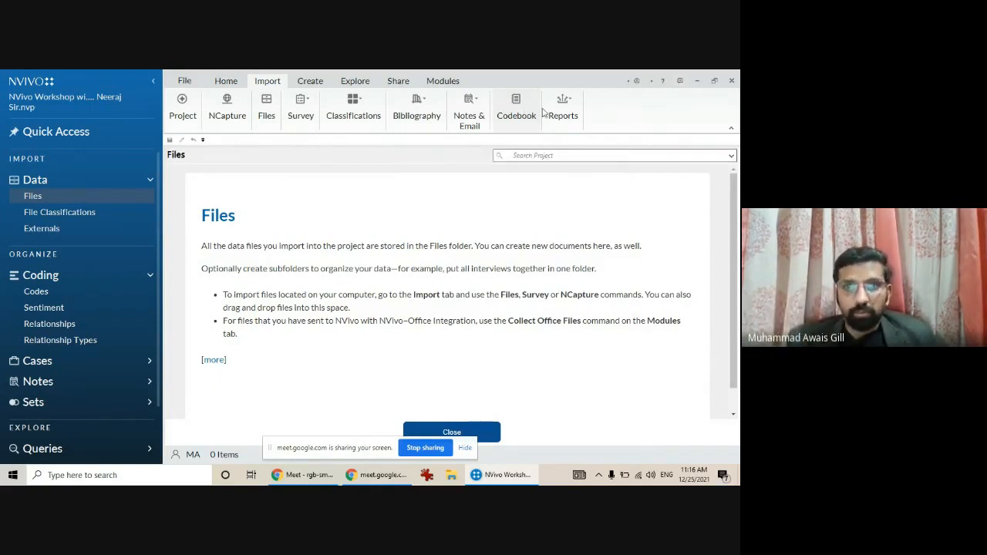
left_click(559, 112)
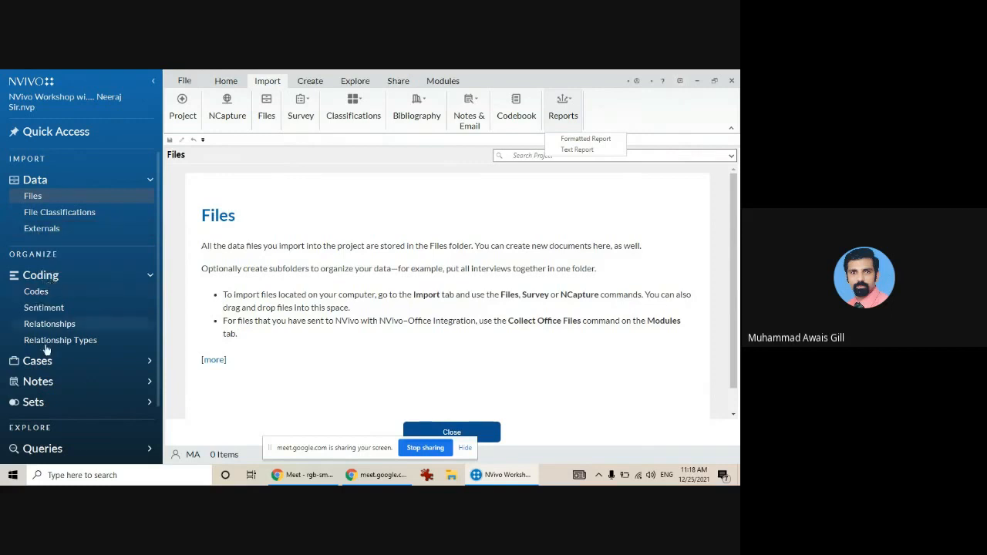
Expand the Cases group and show the list of cases in place of its introduction page
left_click(150, 361)
scroll(101, 305, "down", 1)
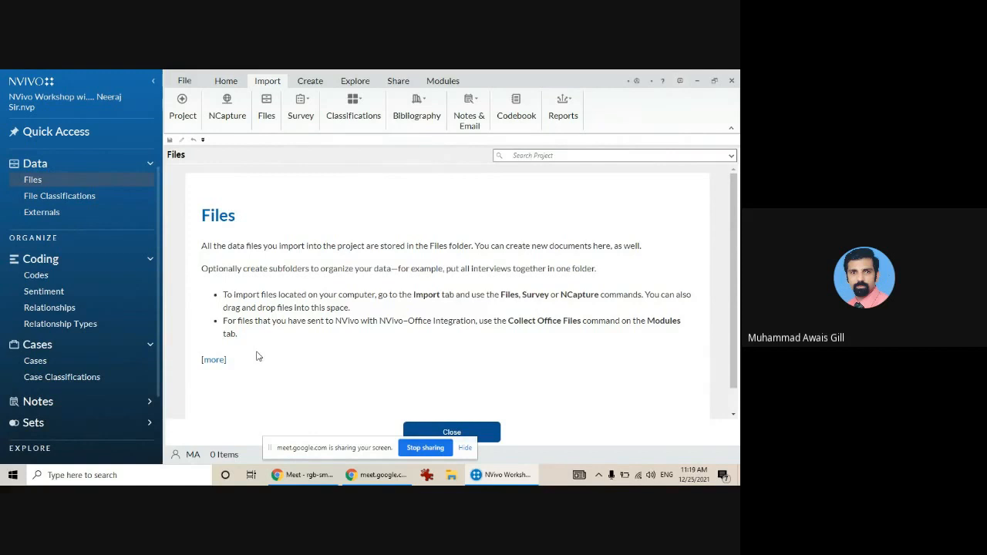
left_click(34, 360)
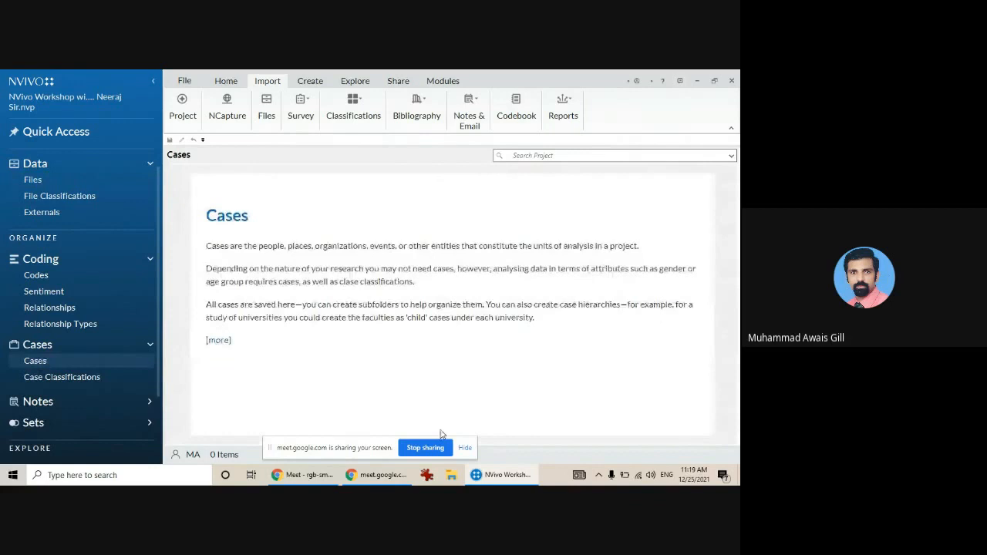
left_click(238, 224)
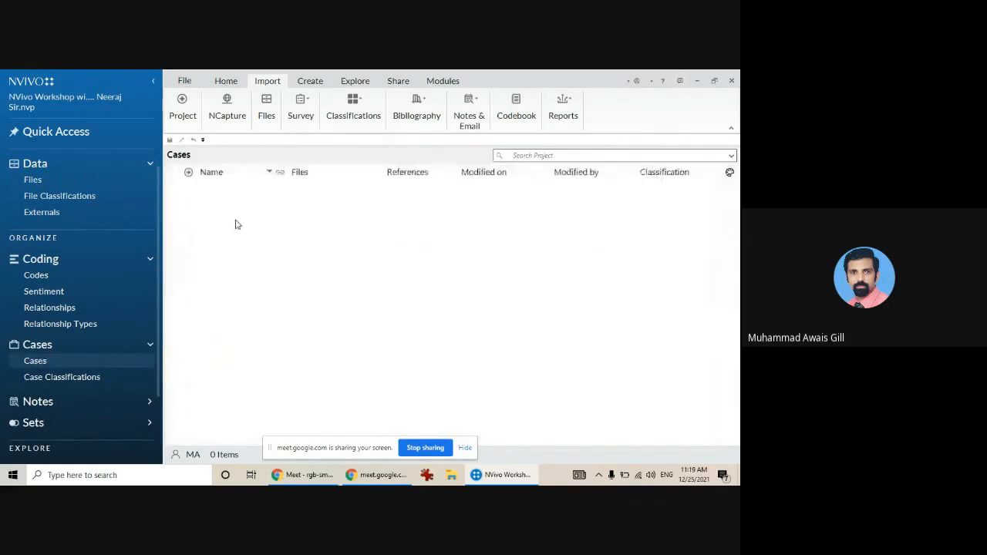
right_click(238, 224)
left_click(247, 232)
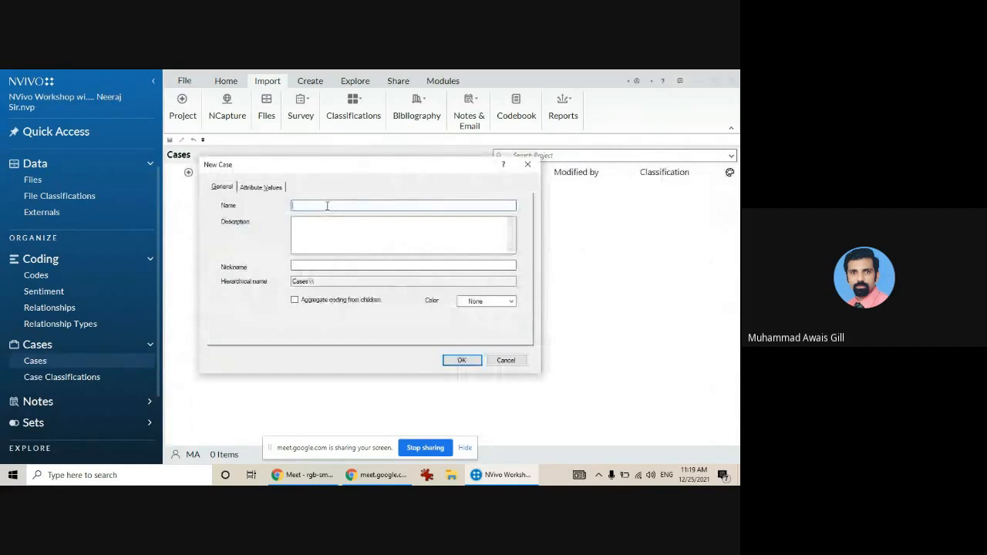
type("Awais")
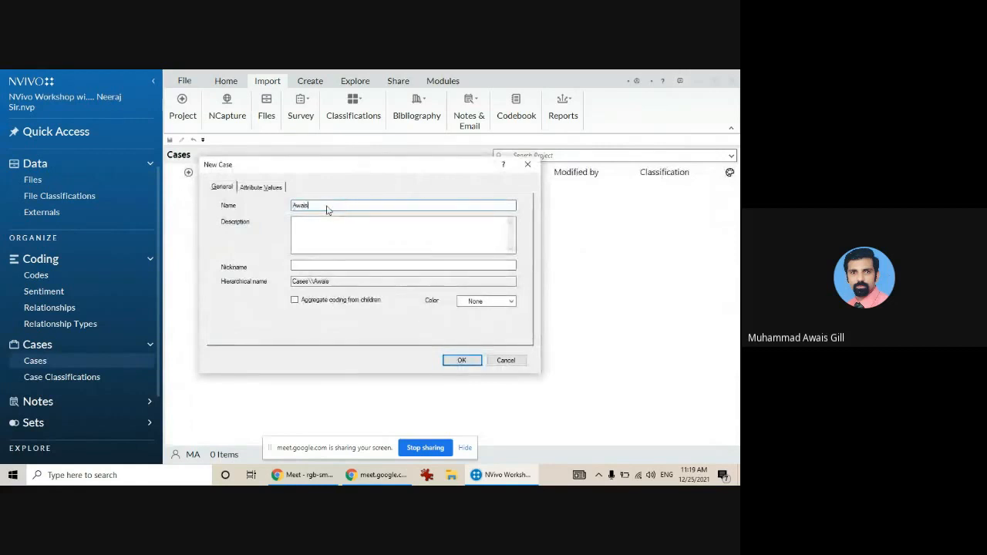
left_click(503, 361)
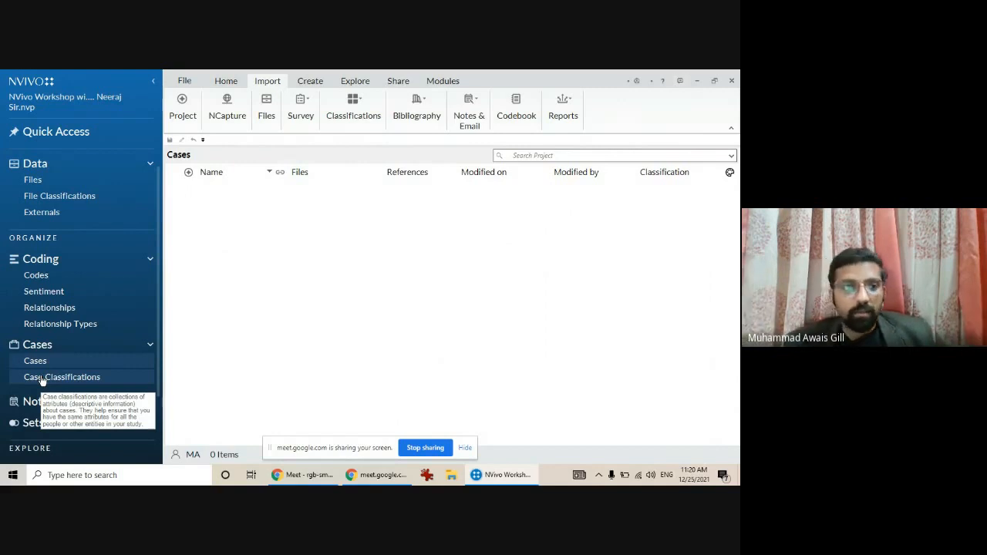
Expand the Notes, Sets and Queries groups of the project navigation to examine the items they contain
left_click(148, 402)
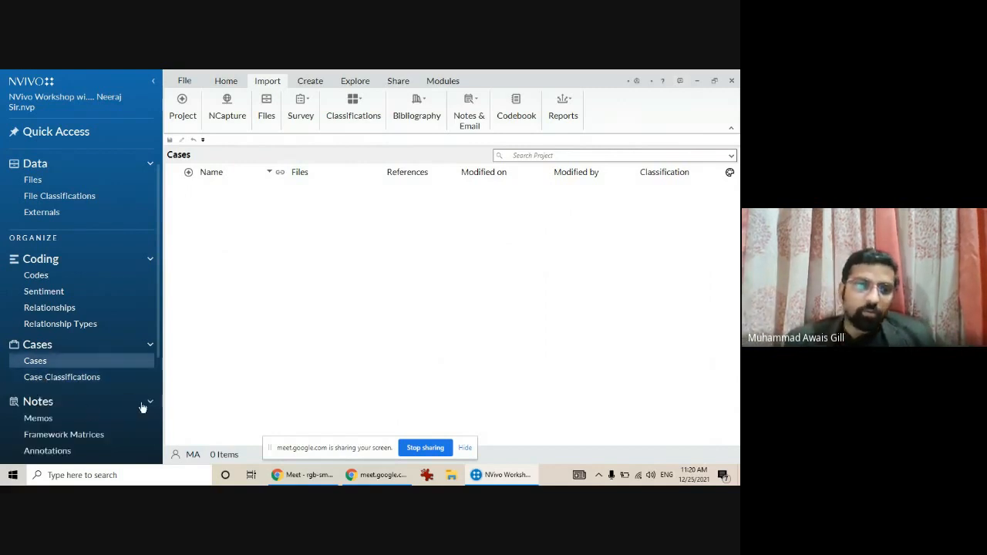
scroll(93, 367, "down", 1)
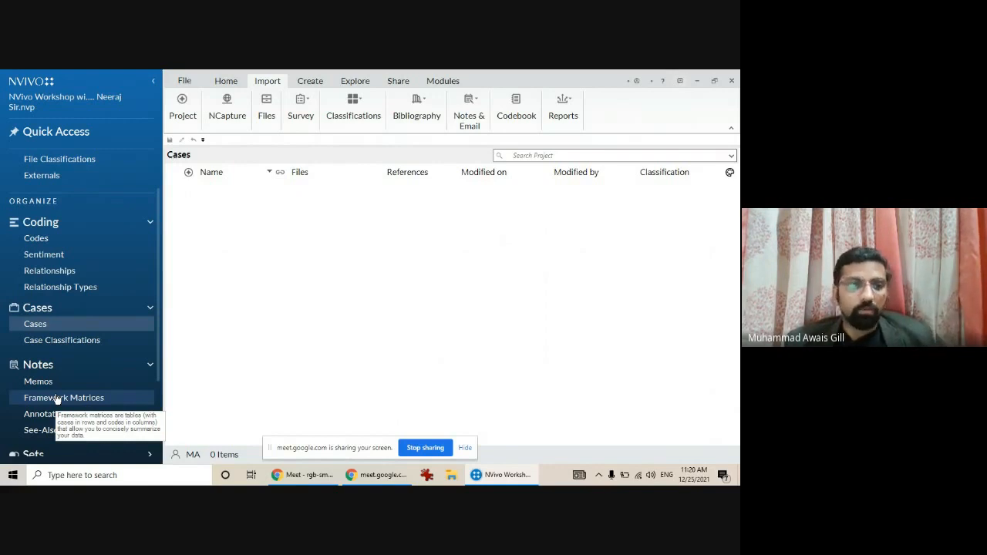
scroll(62, 399, "down", 1)
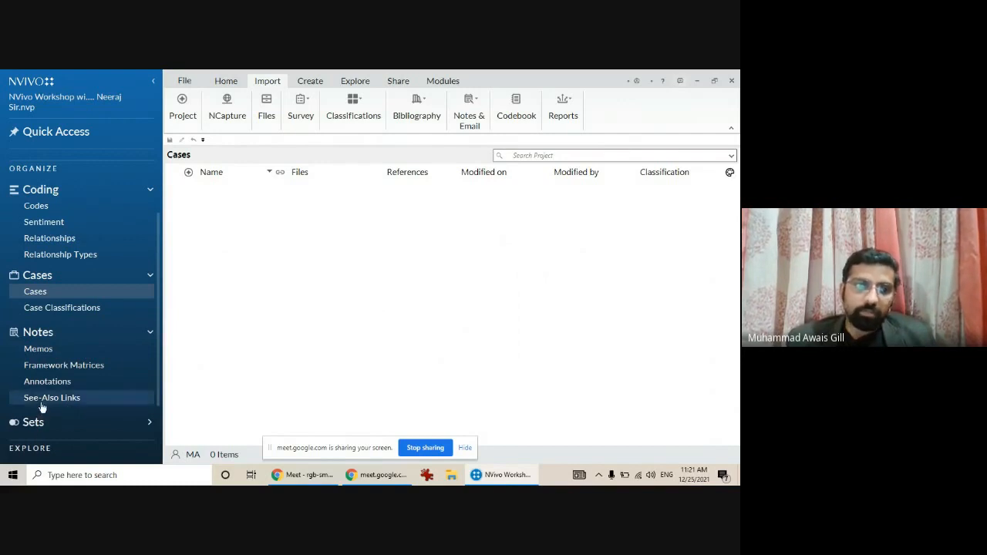
scroll(67, 375, "down", 1)
left_click(148, 414)
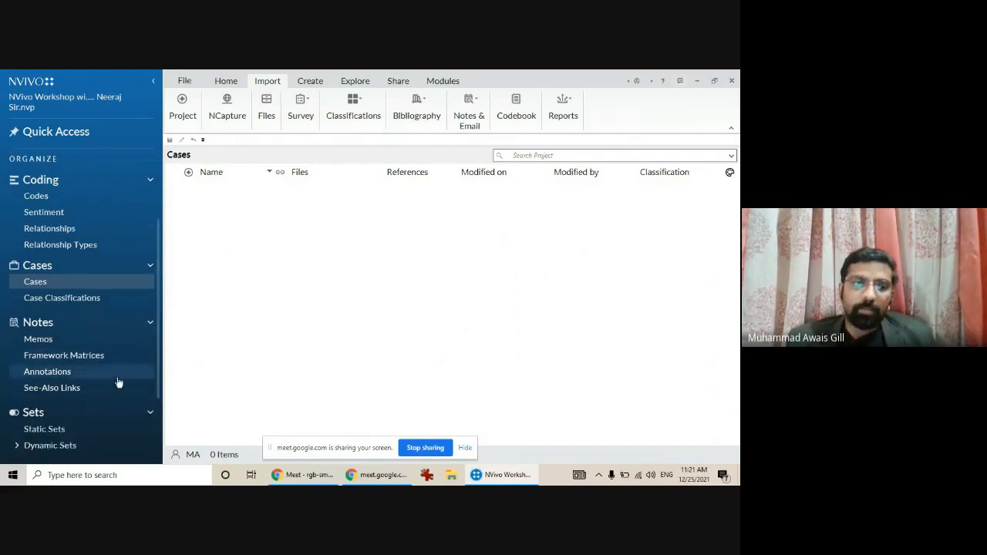
scroll(92, 383, "down", 3)
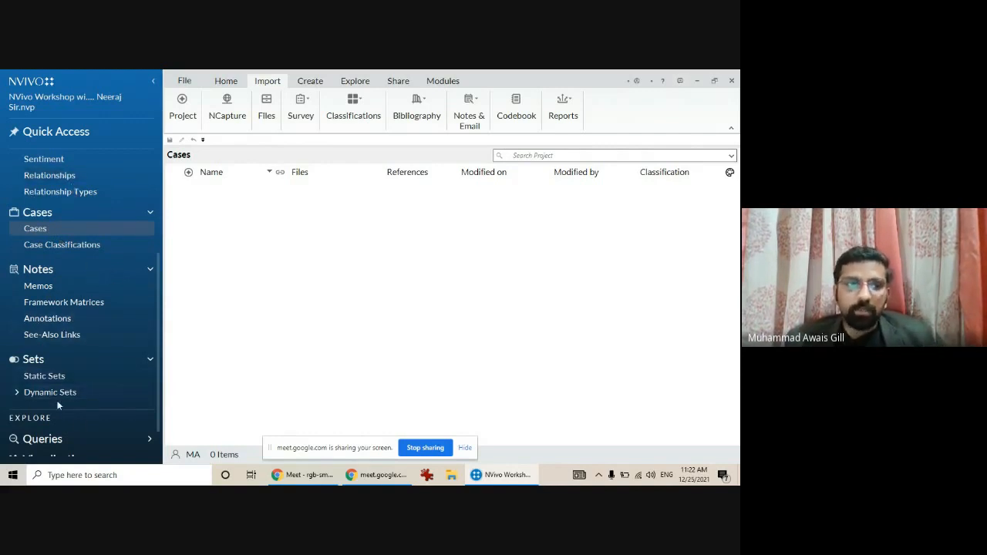
scroll(76, 326, "down", 1)
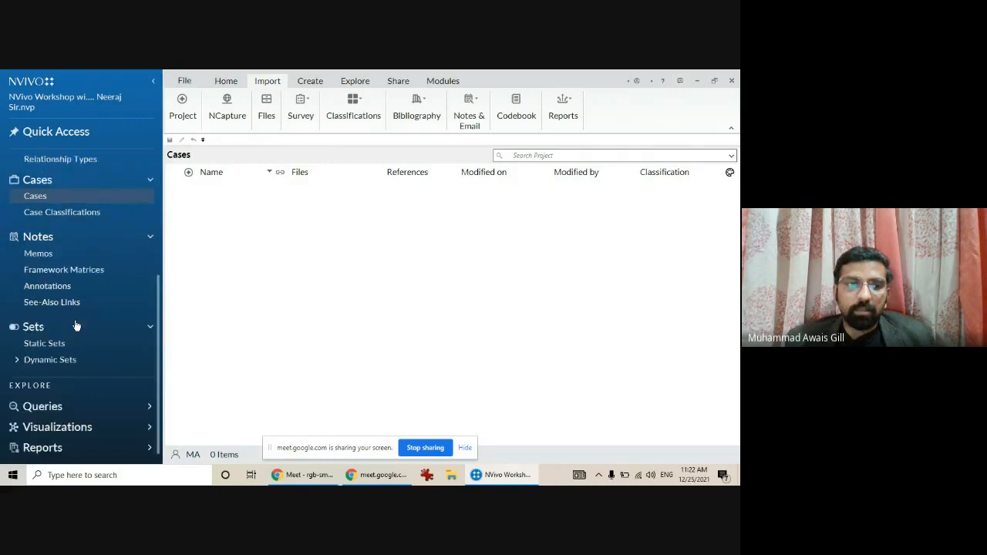
left_click(150, 407)
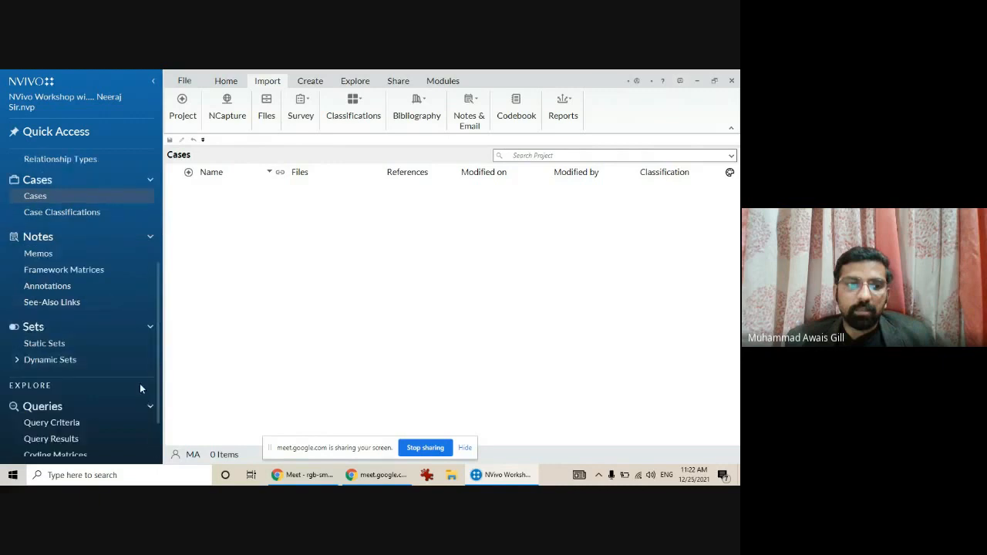
scroll(131, 378, "down", 1)
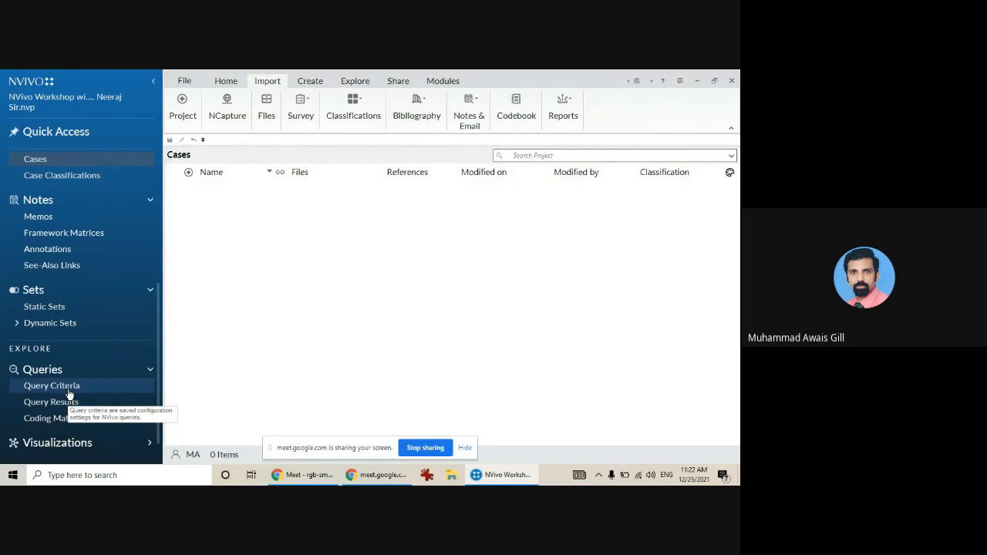
scroll(68, 394, "down", 1)
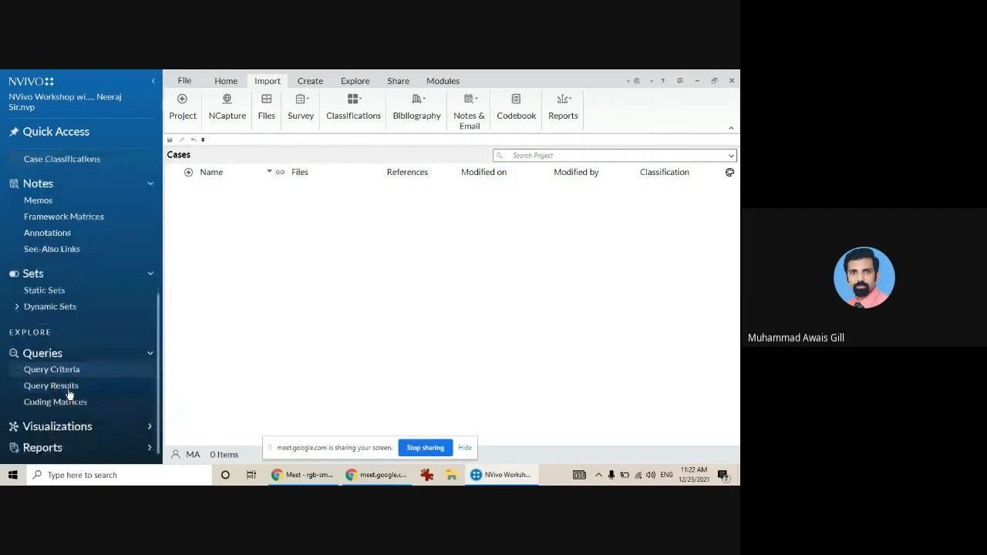
Expand the Visualizations group to examine its items and look at the report import options
left_click(154, 432)
scroll(102, 361, "down", 1)
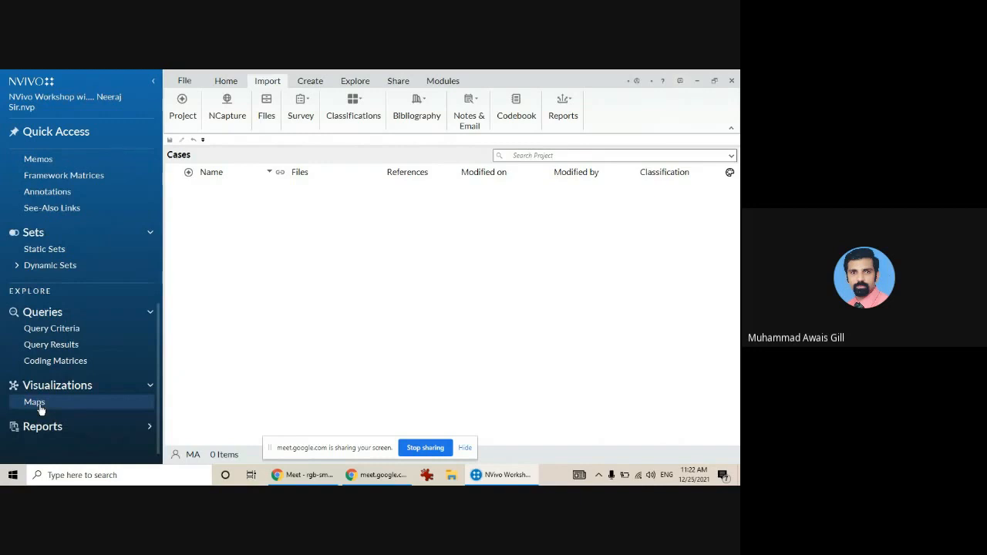
scroll(101, 272, "up", 3)
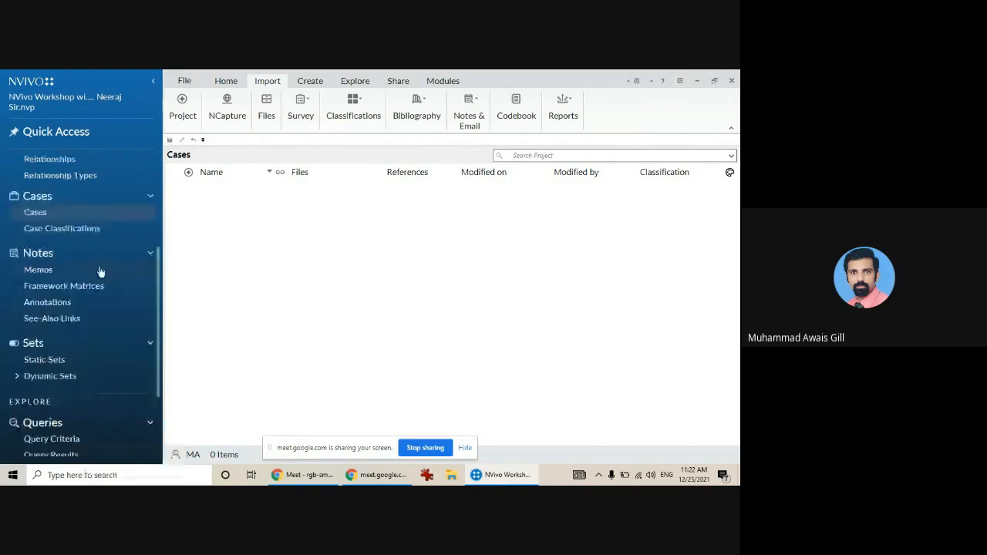
left_click(568, 112)
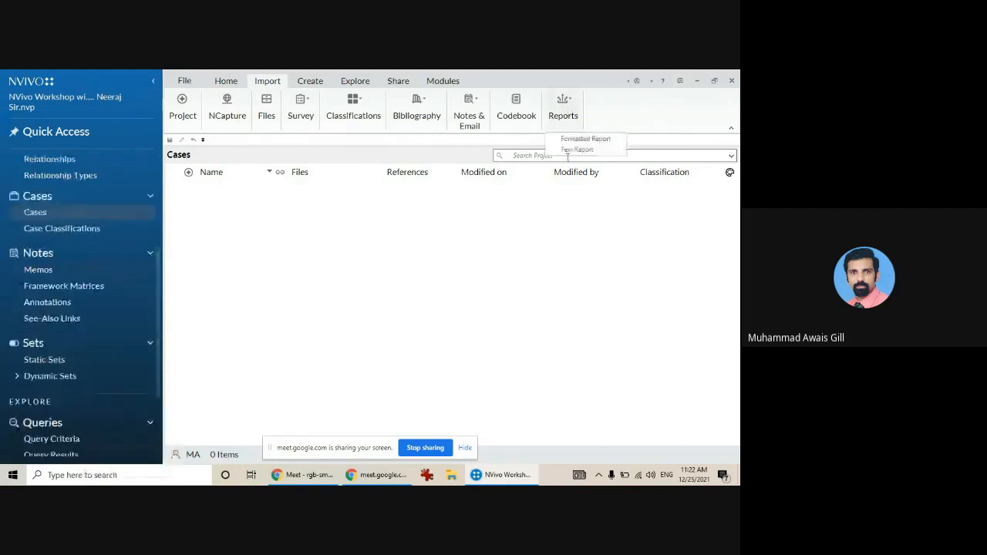
left_click(301, 250)
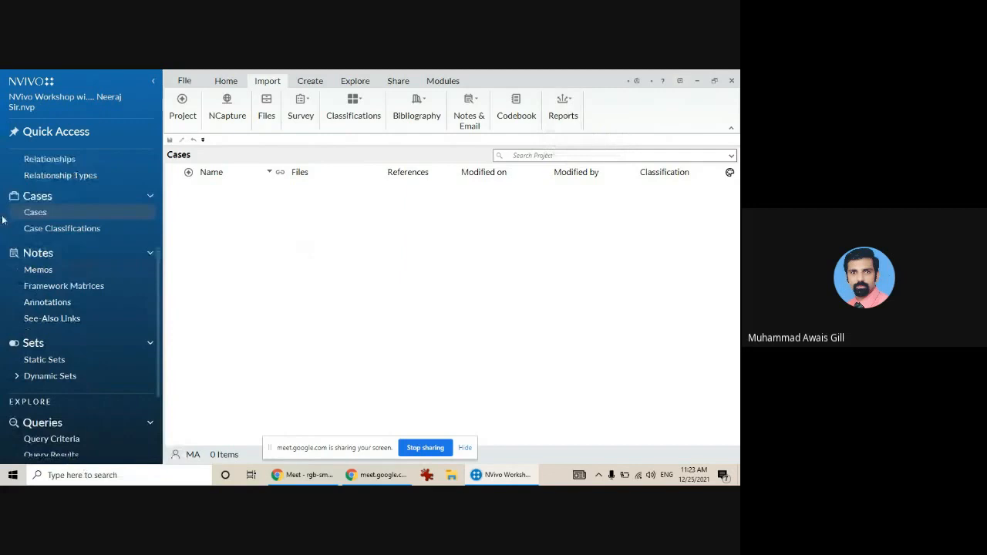
Show the project's Files list and examine the file types supported for import, without importing anything
scroll(91, 204, "up", 3)
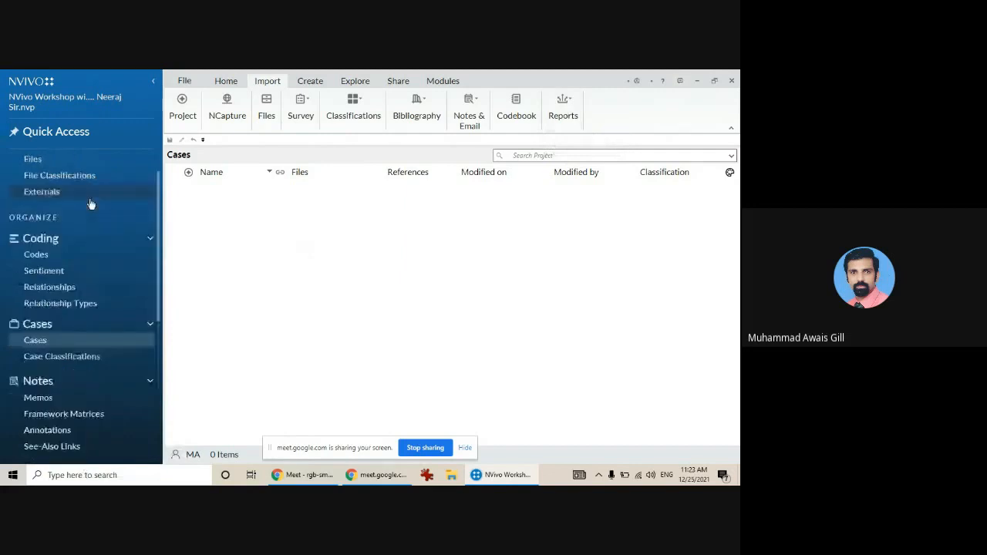
scroll(90, 204, "up", 1)
left_click(54, 195)
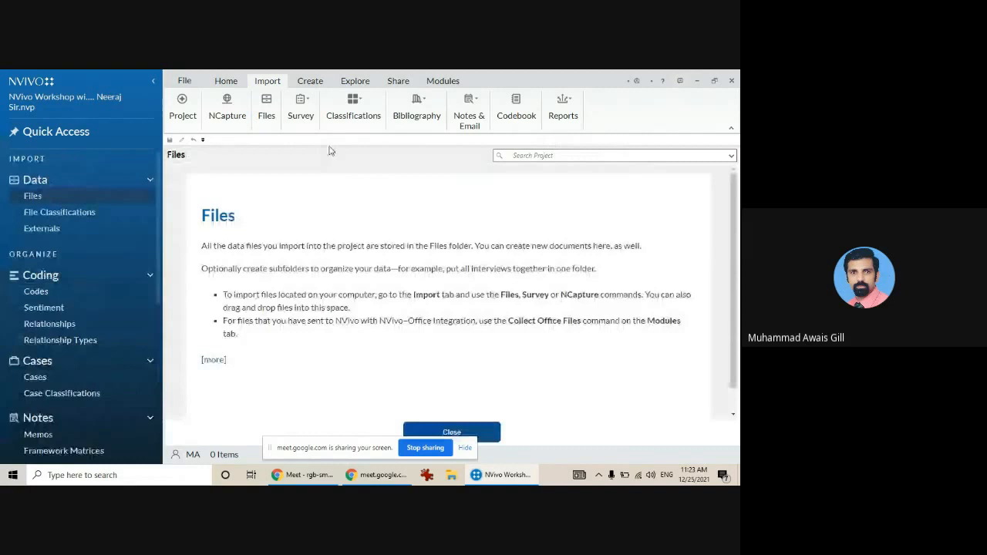
left_click(266, 106)
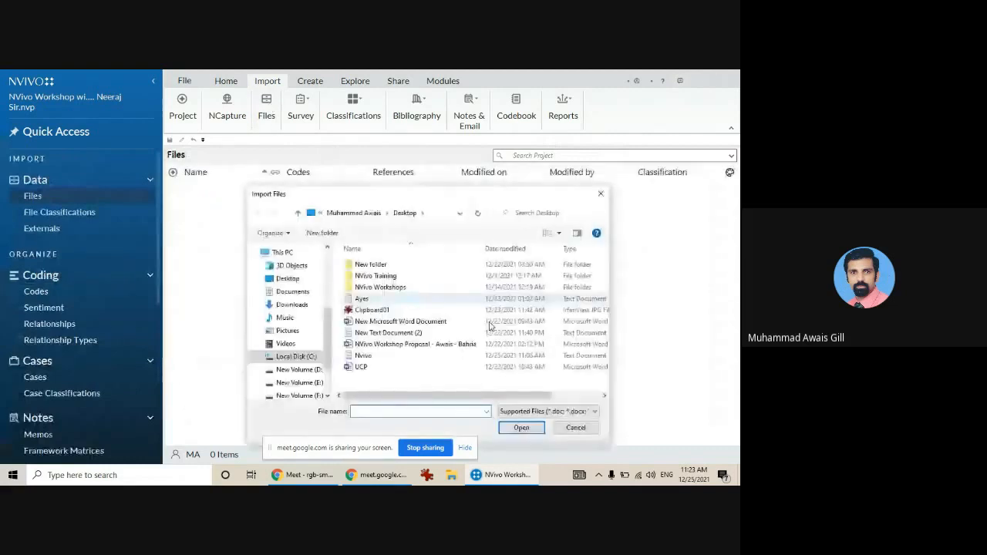
left_click(549, 411)
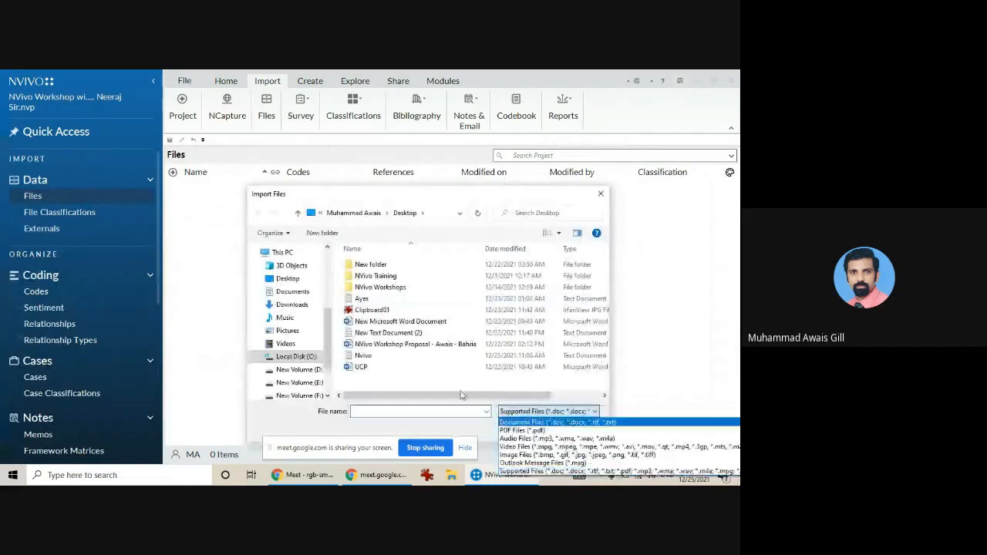
left_click(461, 395)
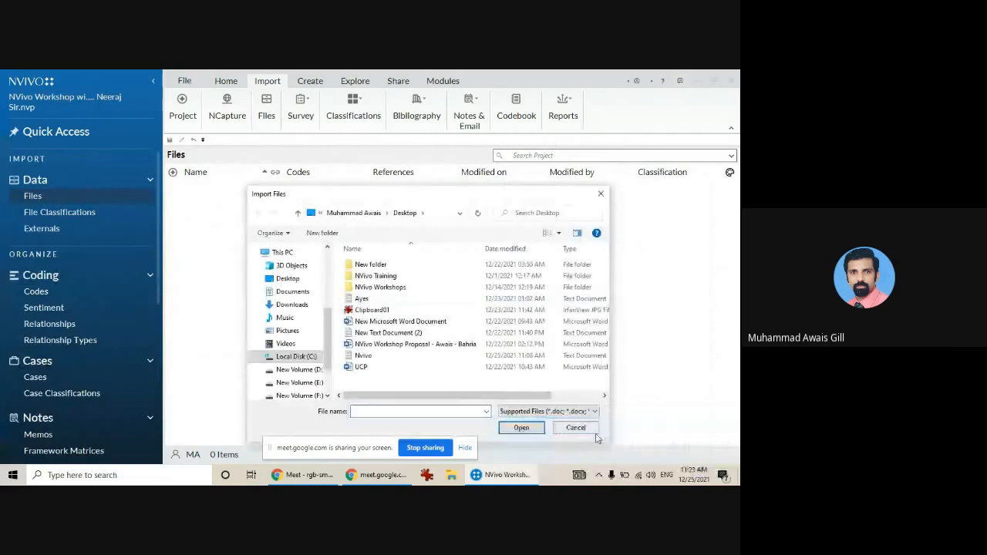
left_click(577, 428)
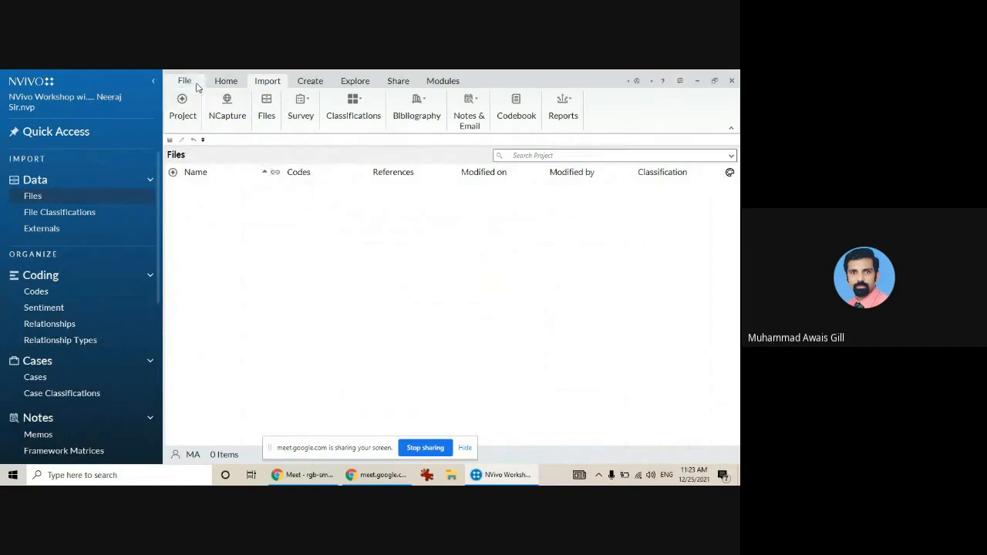
Examine the project information page and the list of recent projects, and return to the workshop project
left_click(196, 87)
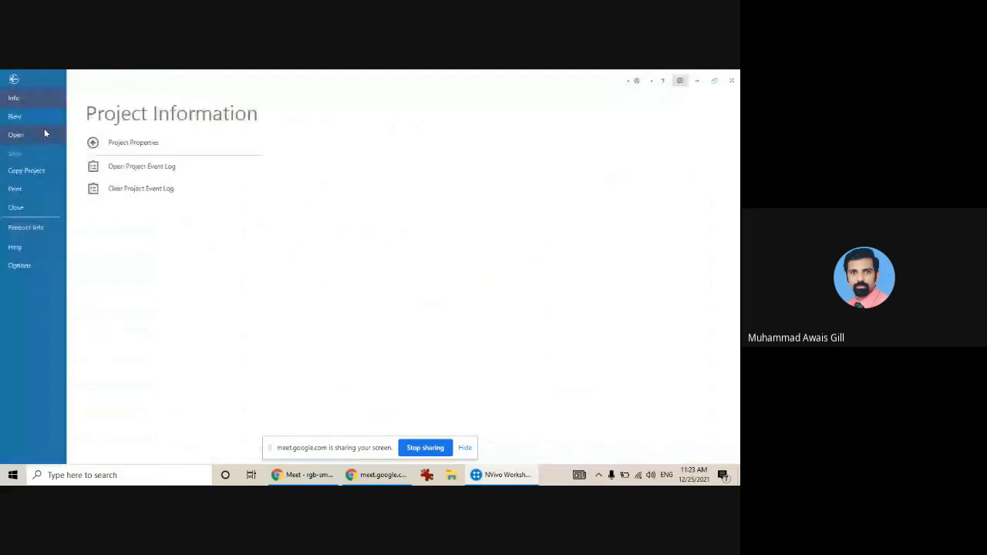
left_click(34, 137)
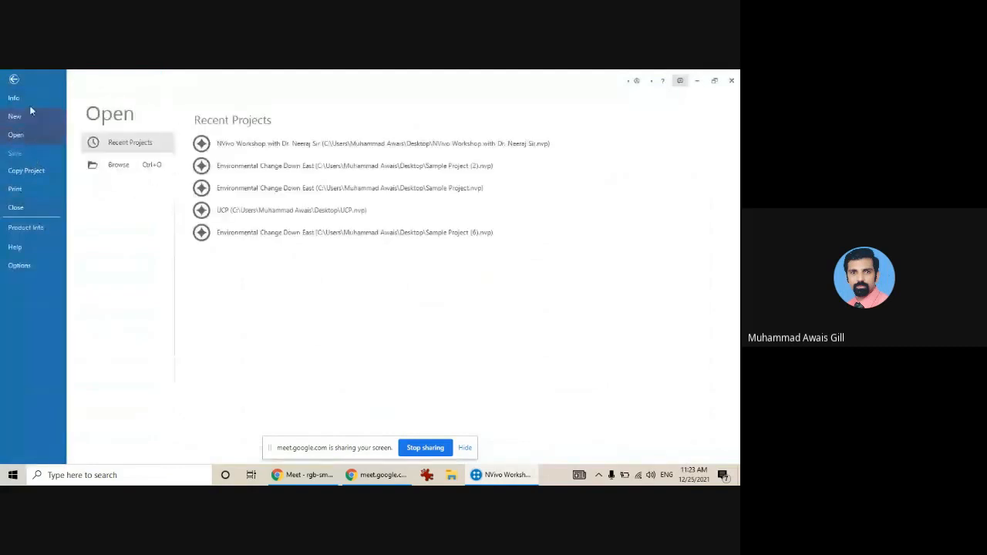
left_click(14, 79)
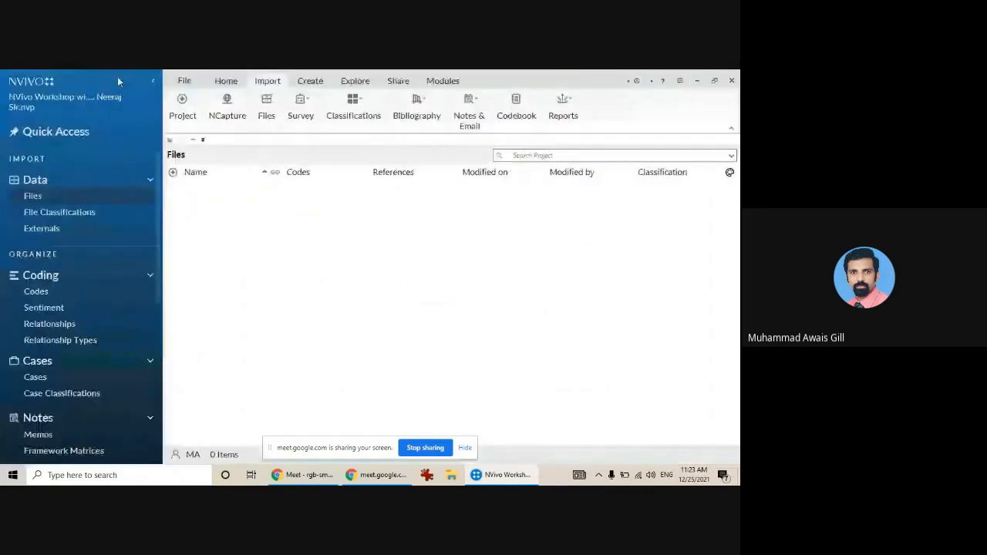
left_click(184, 81)
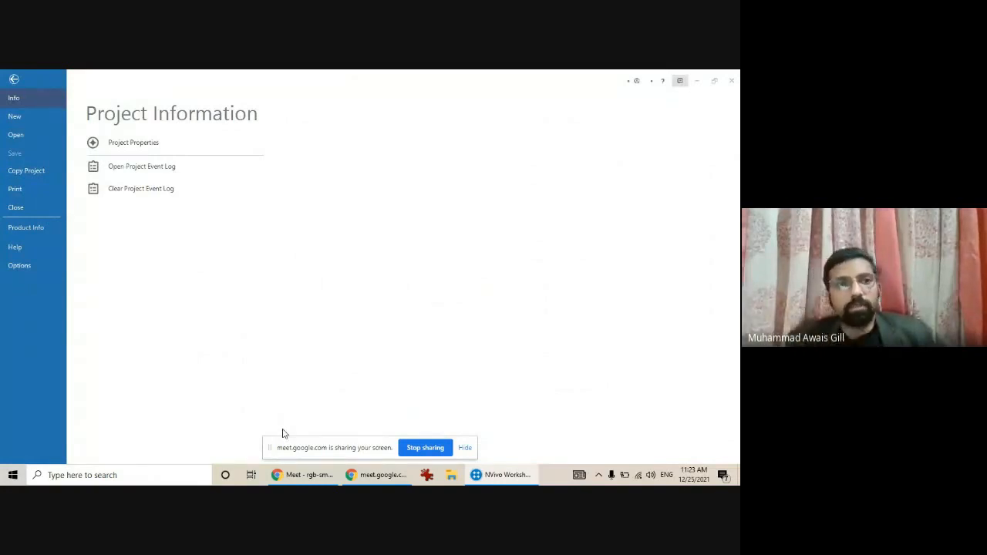
left_click(13, 81)
Close the workshop project, open Sample Project (3) in its place and skip the welcome tour
left_click(185, 81)
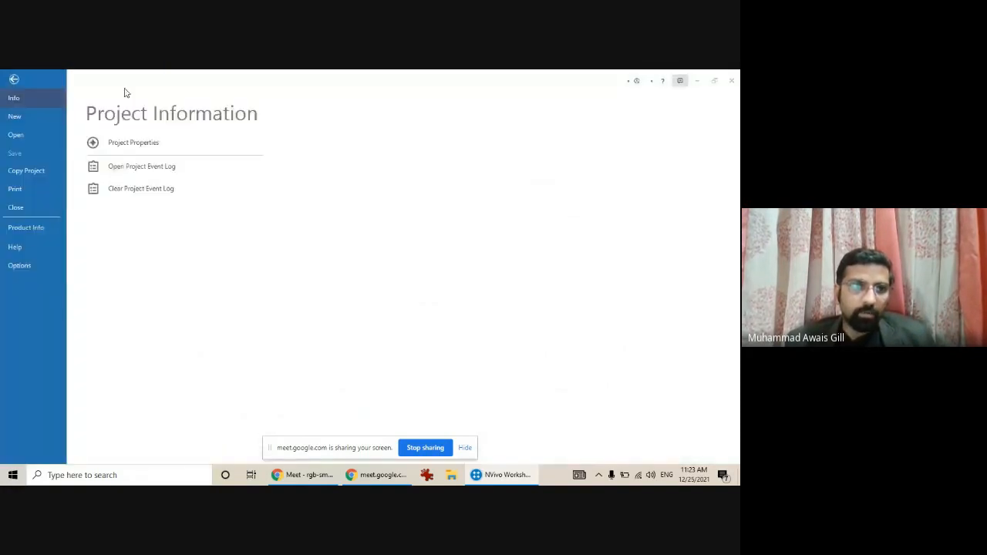
left_click(27, 212)
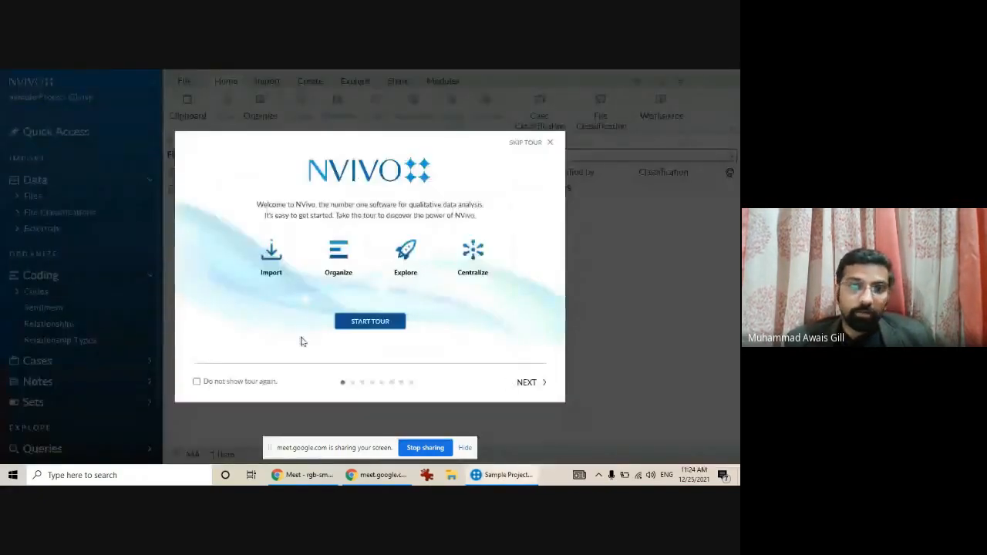
left_click(530, 144)
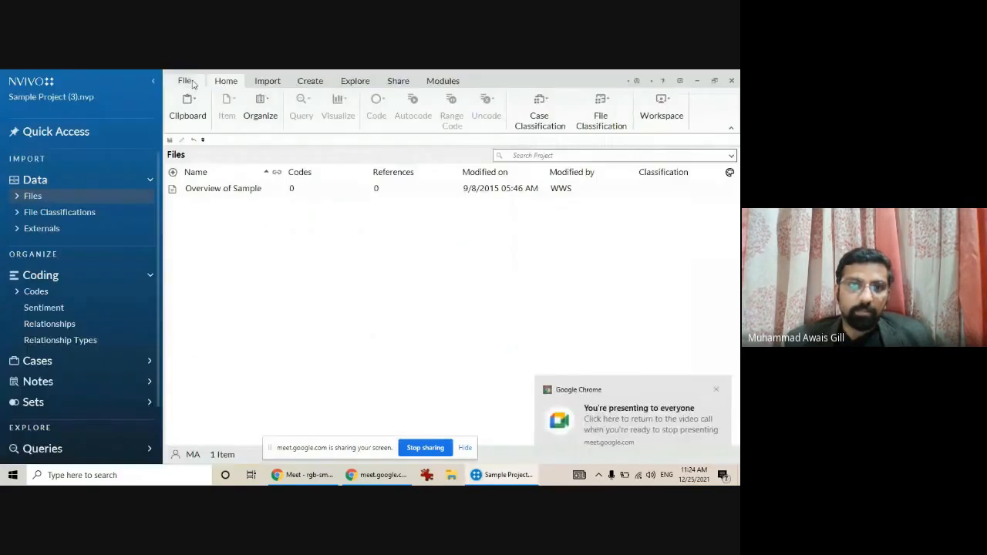
left_click(718, 392)
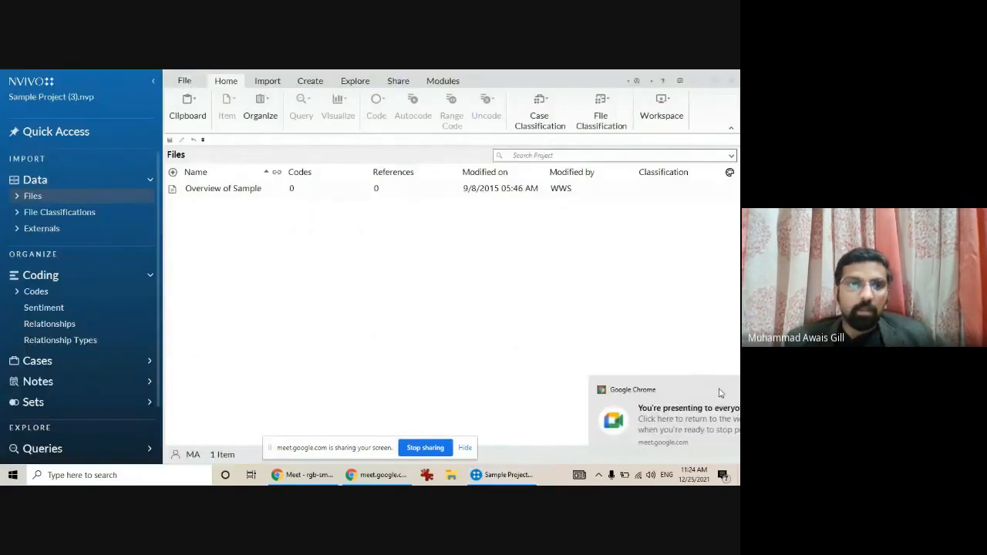
Examine the General and Audio/Video application options, try enabling the prompt for user on launch, and close them without applying changes
left_click(185, 80)
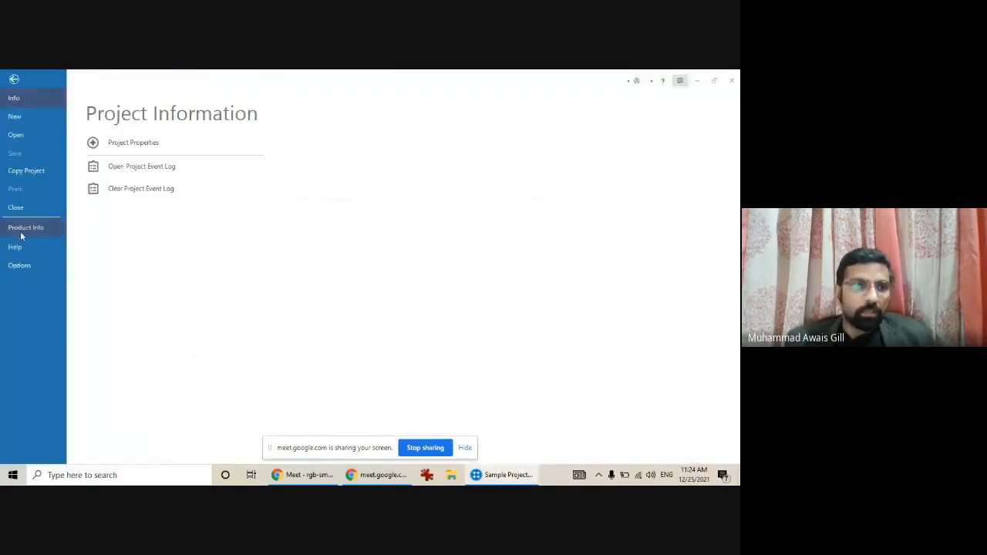
left_click(38, 266)
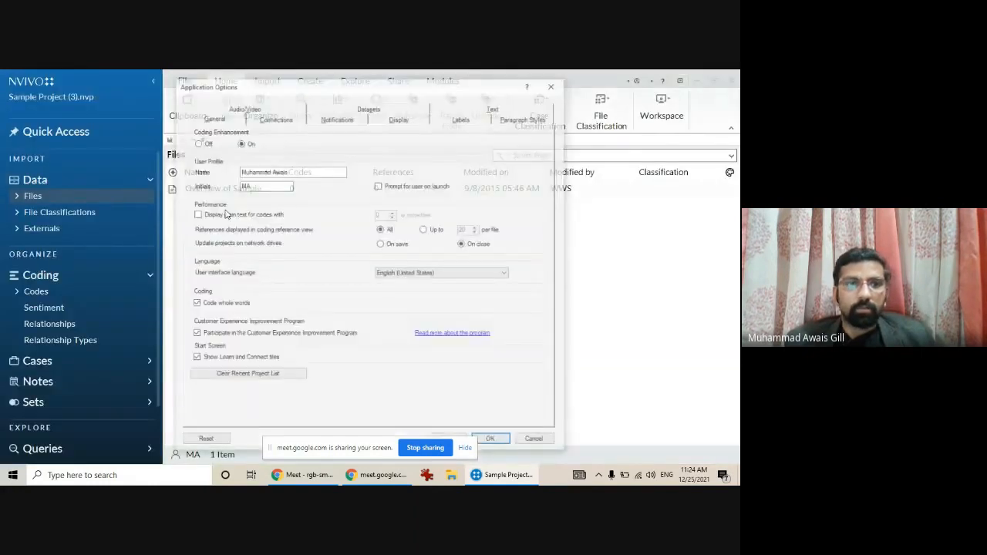
mouse_move(276, 99)
left_mouse_down()
mouse_move(244, 86)
mouse_move(308, 94)
mouse_move(267, 90)
left_mouse_up()
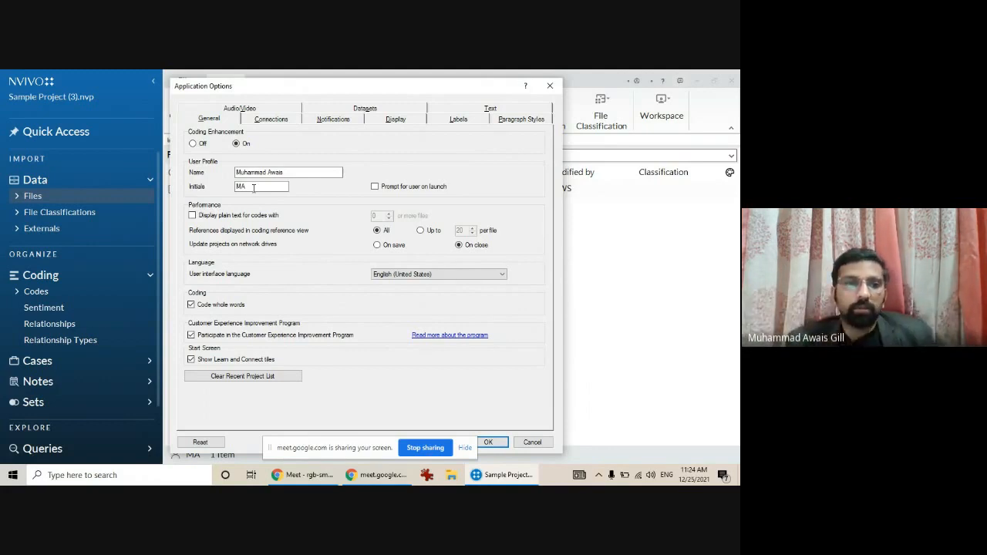
left_click_drag(254, 189, 228, 185)
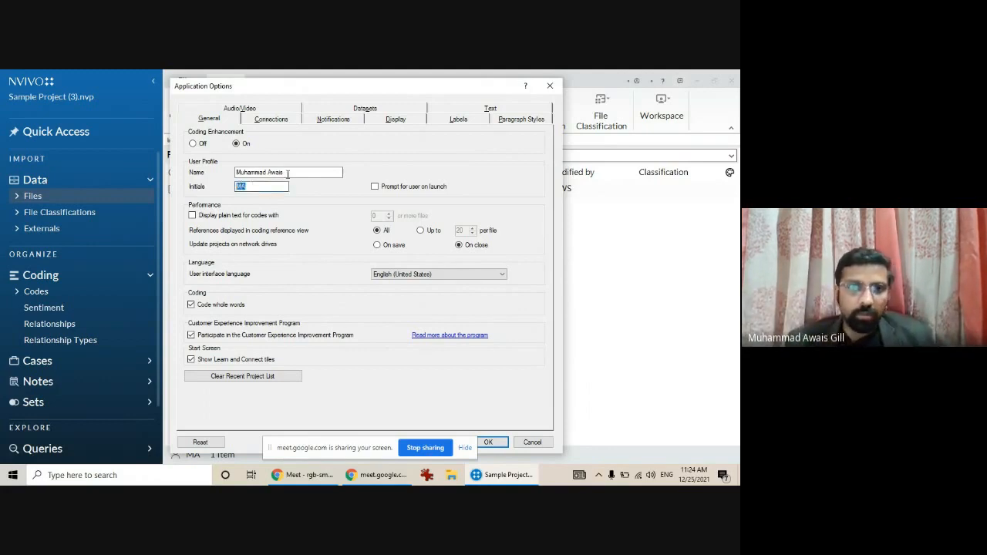
left_click(389, 189)
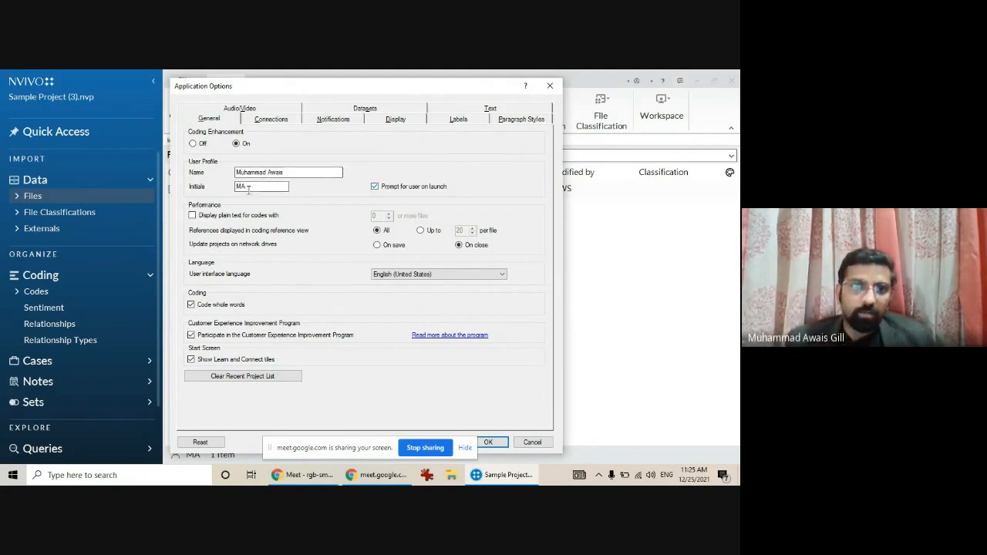
left_click_drag(248, 186, 218, 187)
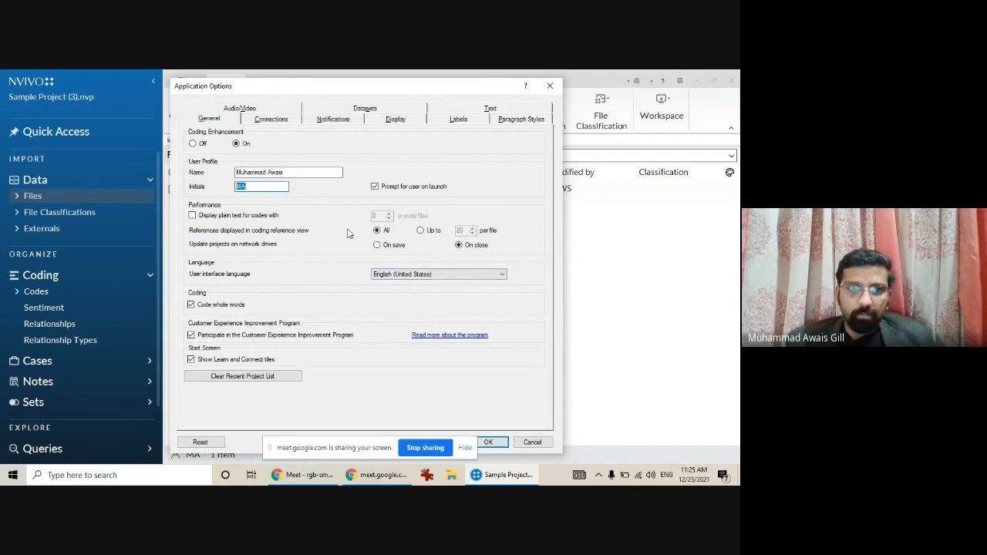
left_click(240, 110)
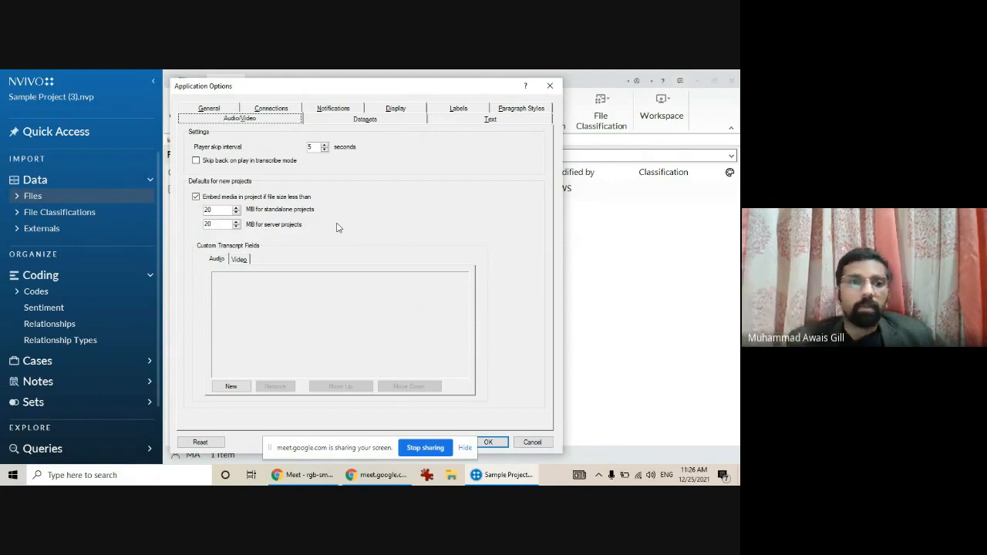
left_click(550, 86)
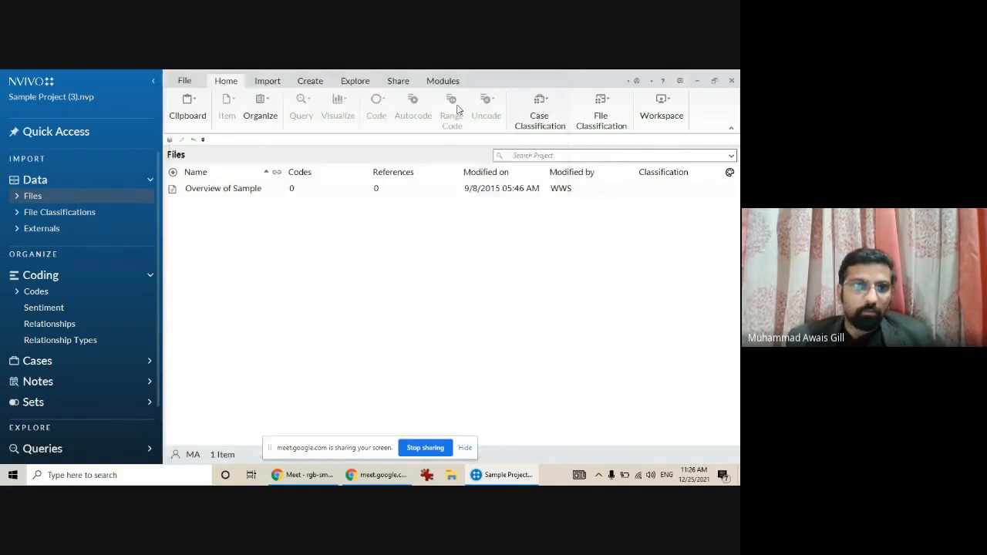
Expand the Files folder and examine the contents of its Interviews, Literature, News Articles and Social Media subfolders
left_click(17, 196)
left_click(62, 230)
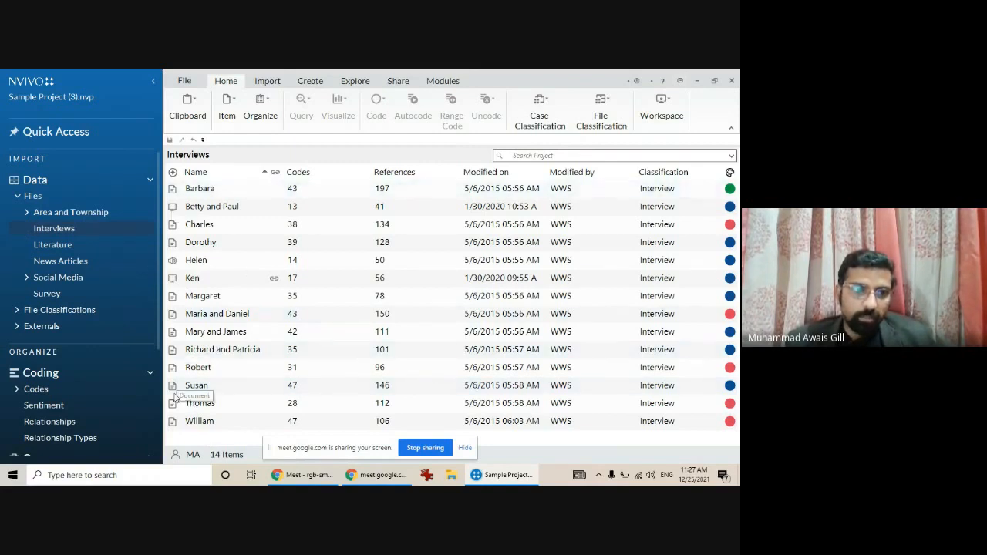
left_click(68, 247)
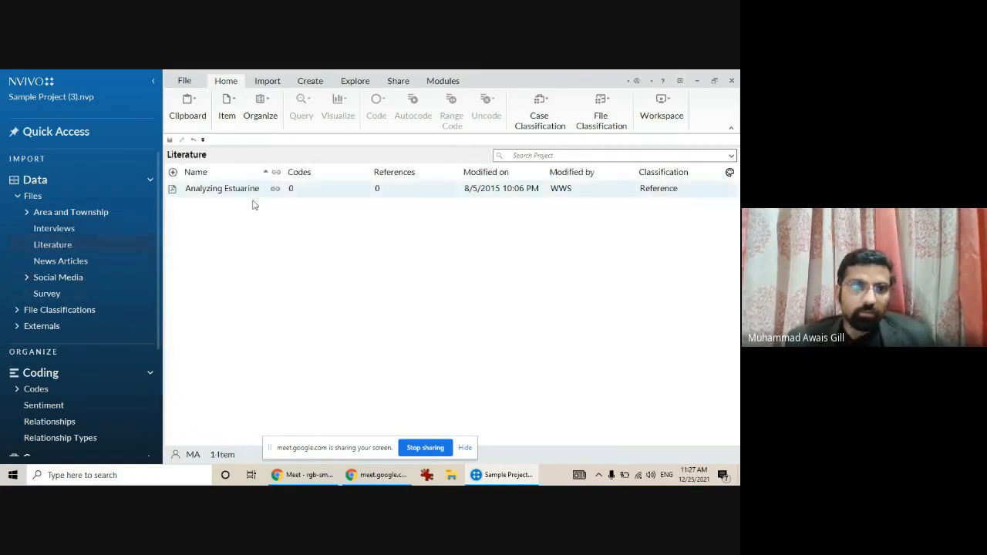
left_click(62, 265)
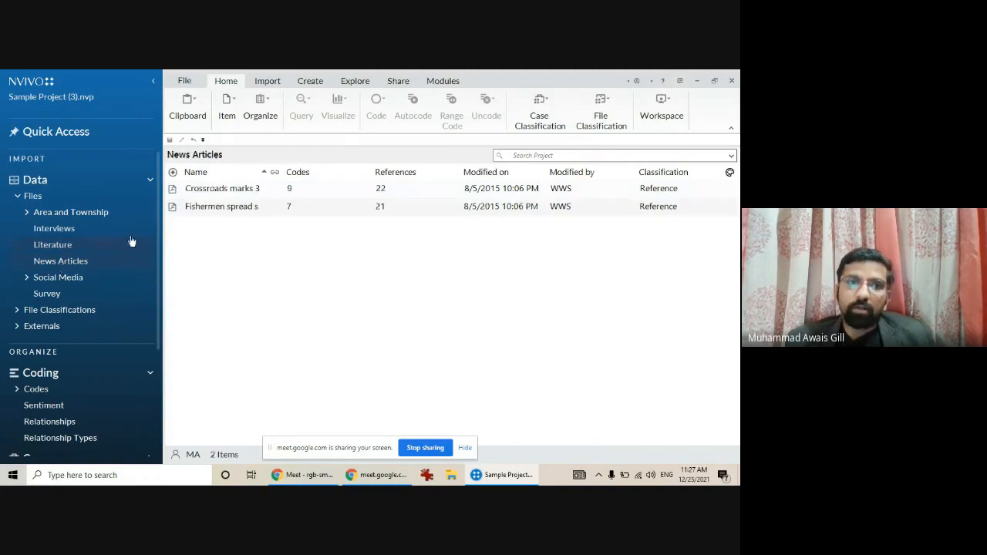
left_click(27, 277)
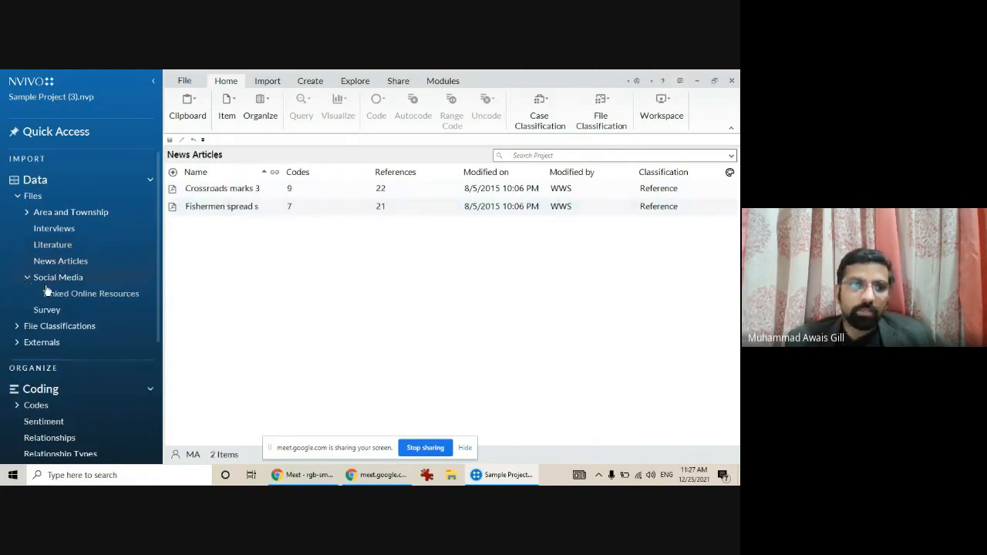
left_click(56, 279)
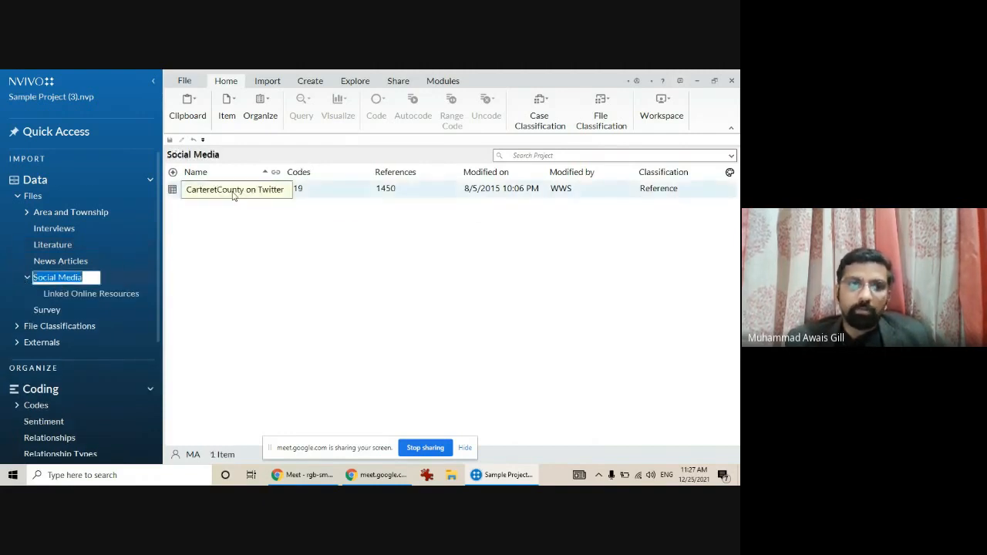
left_click(226, 218)
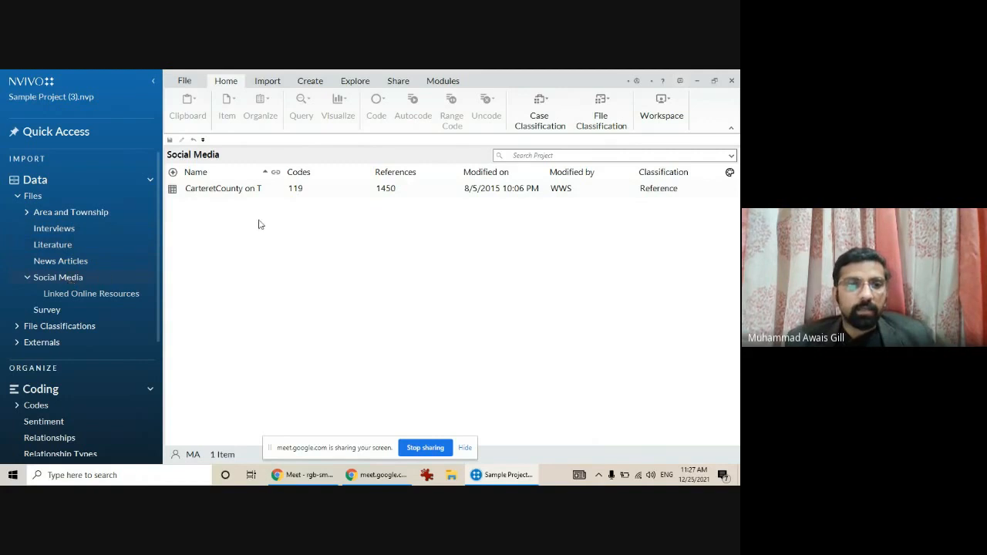
Show the data import commands, switch to Chrome and open a blank new browser tab
left_click(274, 83)
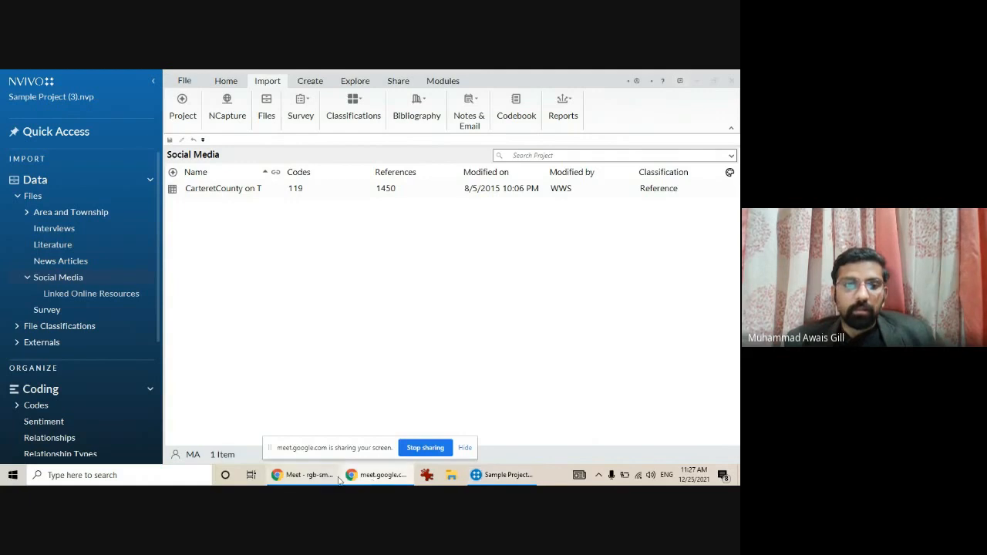
left_click(307, 475)
left_click(149, 78)
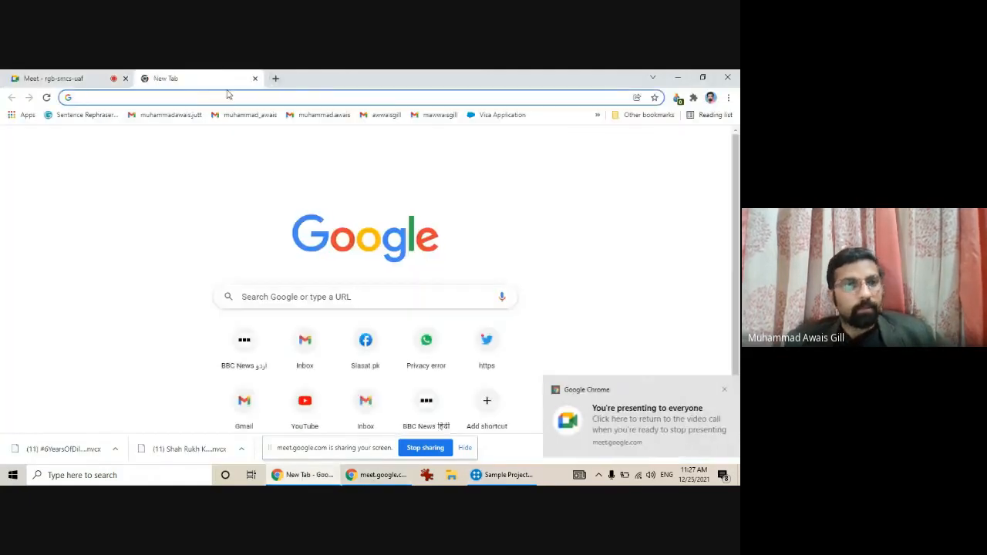
left_click(718, 393)
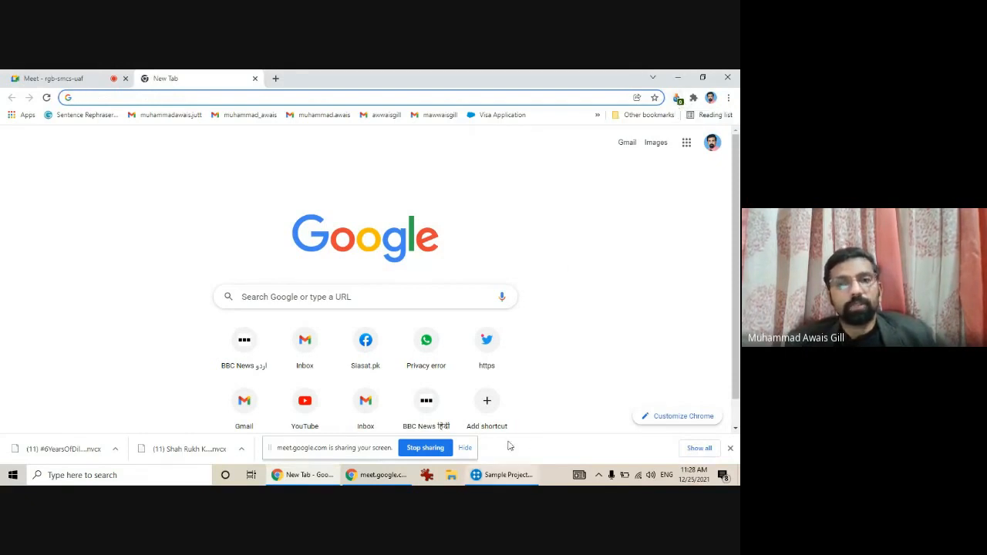
Unpin the NCapture extension and pin it again, and briefly show its capture form on the blank tab
left_click(693, 97)
left_click(668, 284)
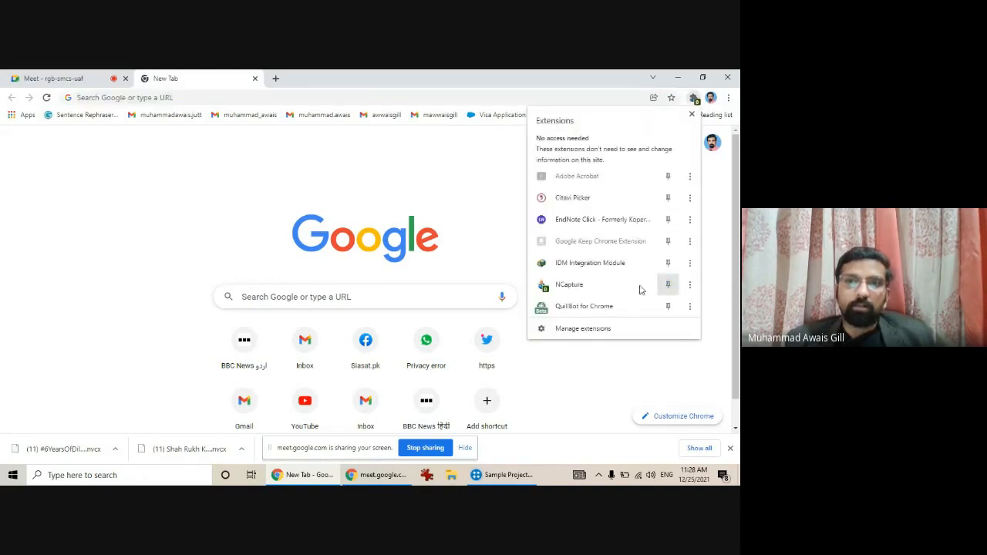
left_click(697, 101)
left_click(694, 101)
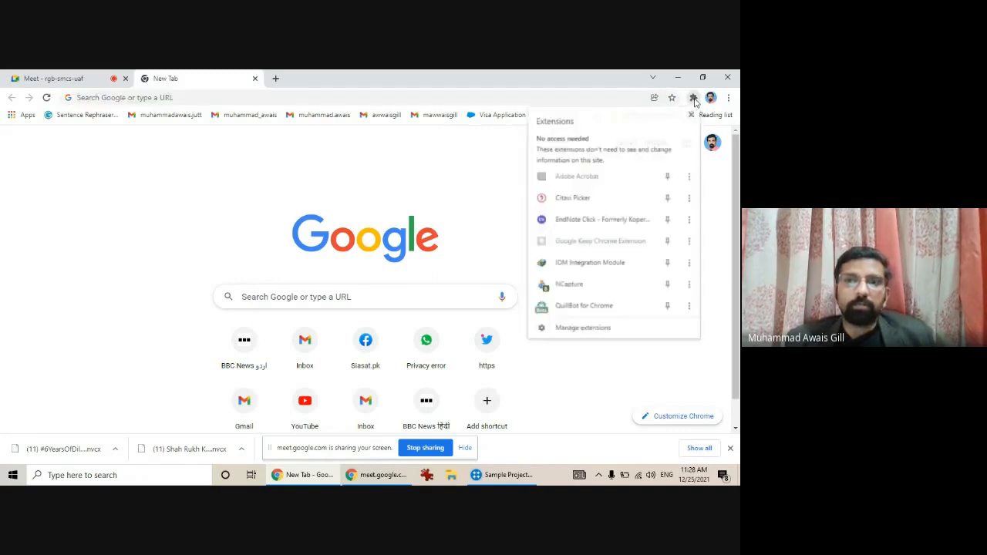
left_click(666, 284)
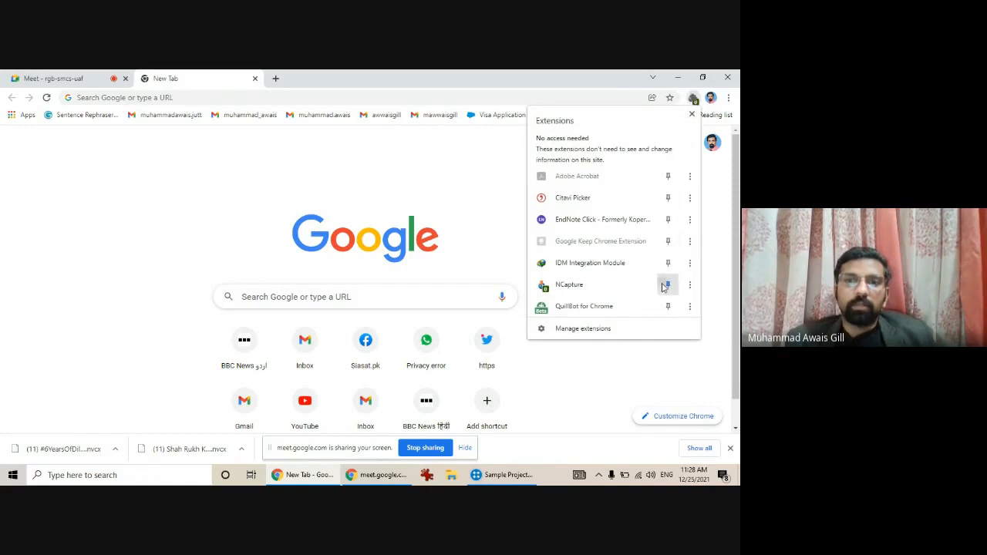
left_click(449, 199)
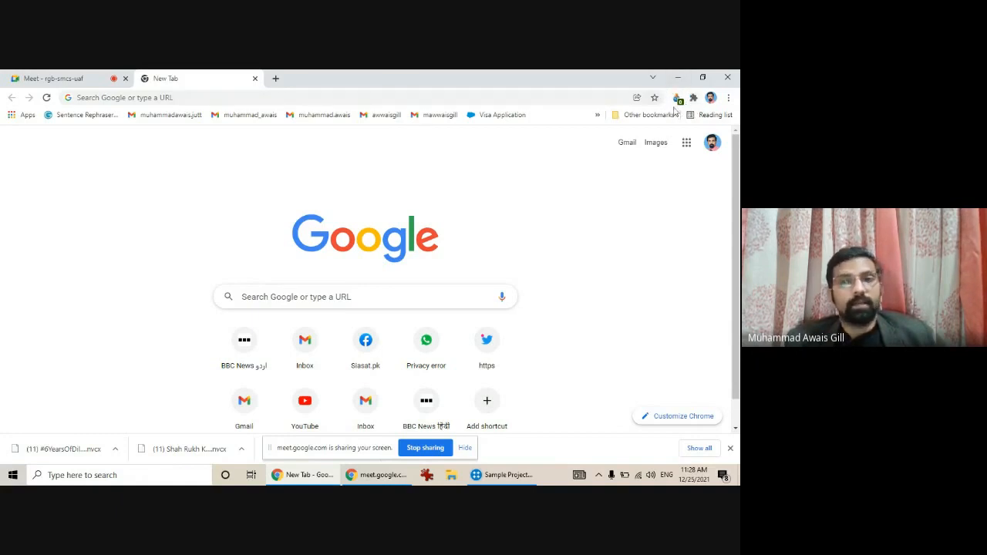
left_click(677, 97)
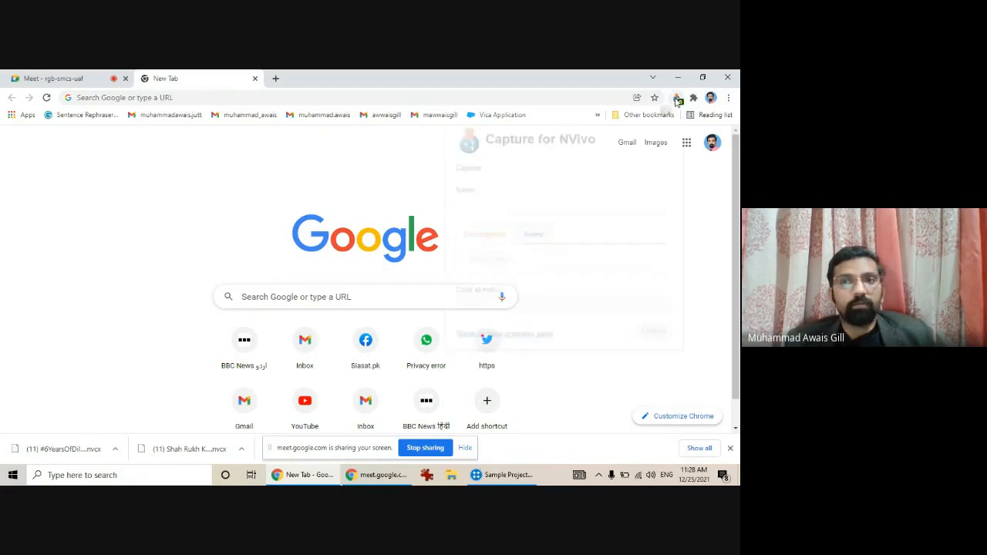
left_click(723, 175)
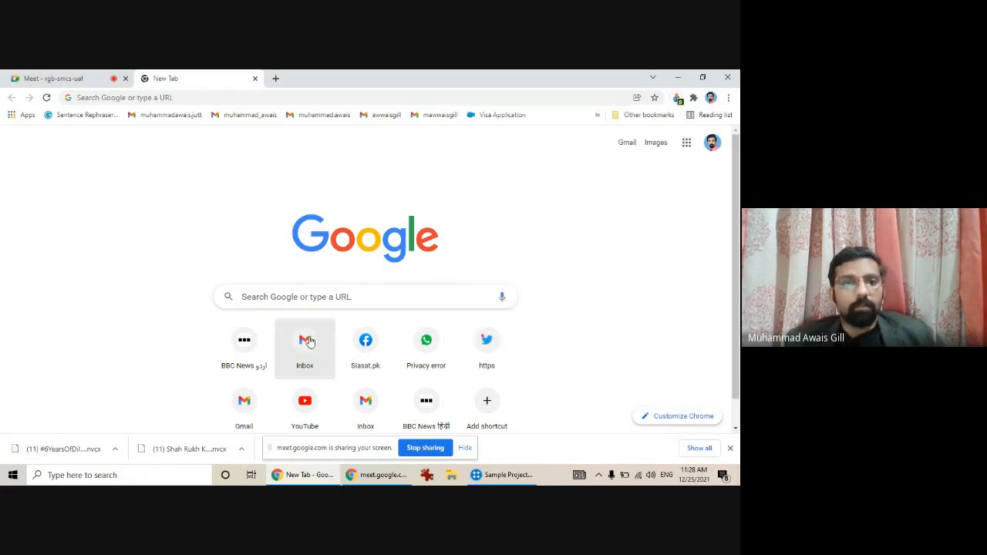
Search for pu lahore, open the University of the Punjab website and show the NCapture options for that page
left_click(214, 98)
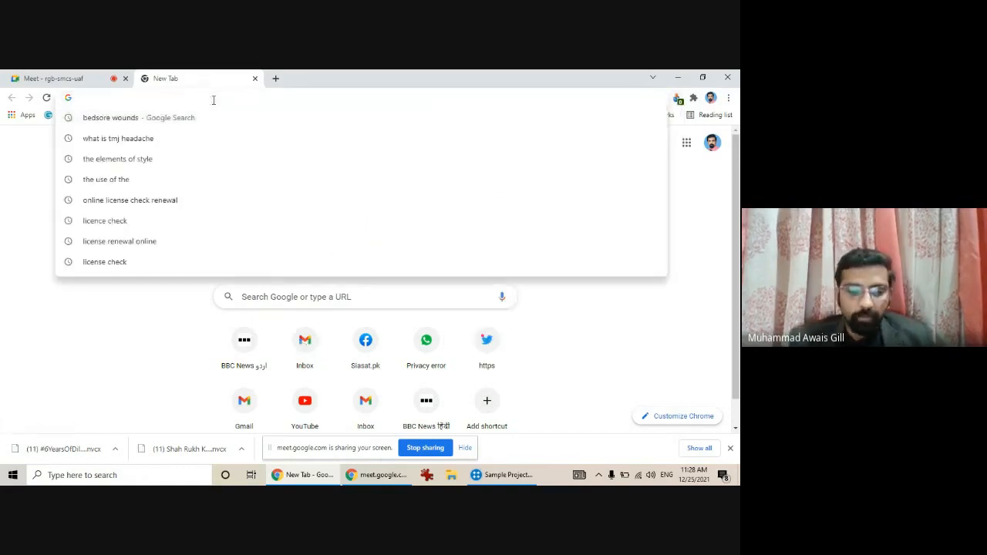
type("pu ")
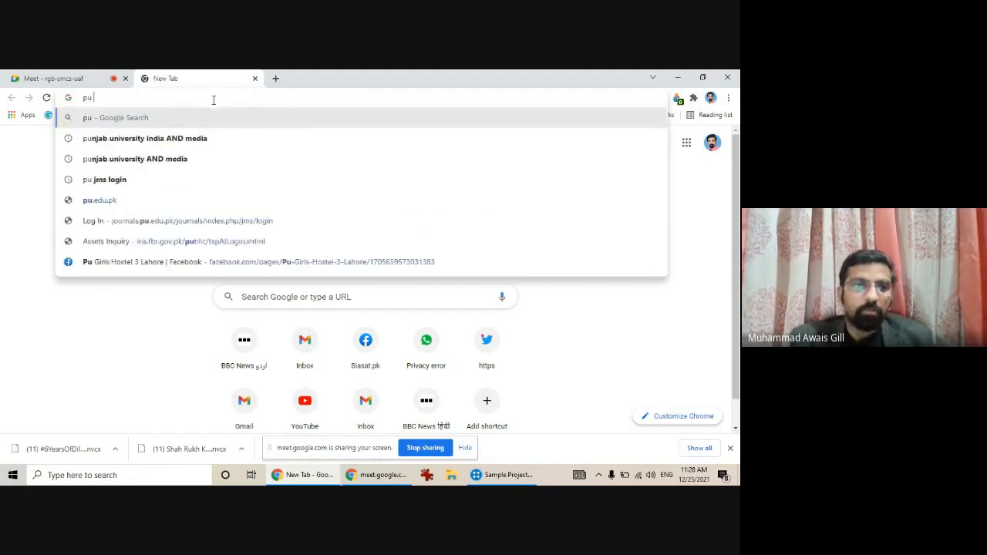
type("lahore")
key("Return")
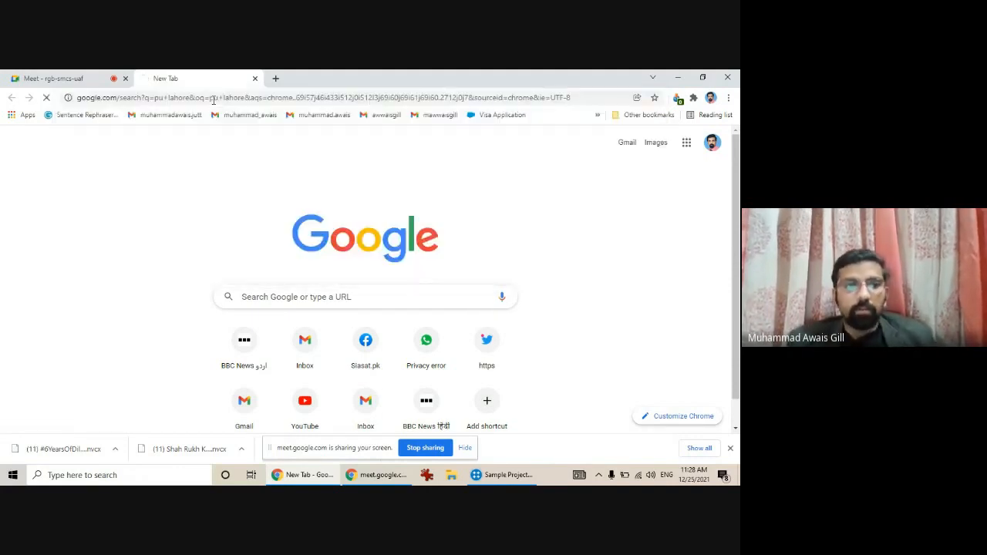
left_click(159, 238)
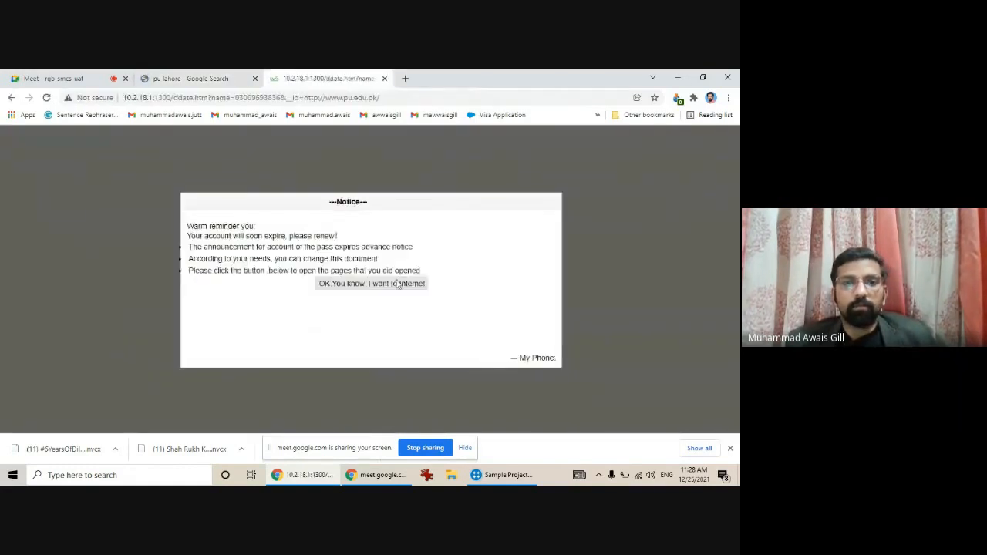
left_click(396, 282)
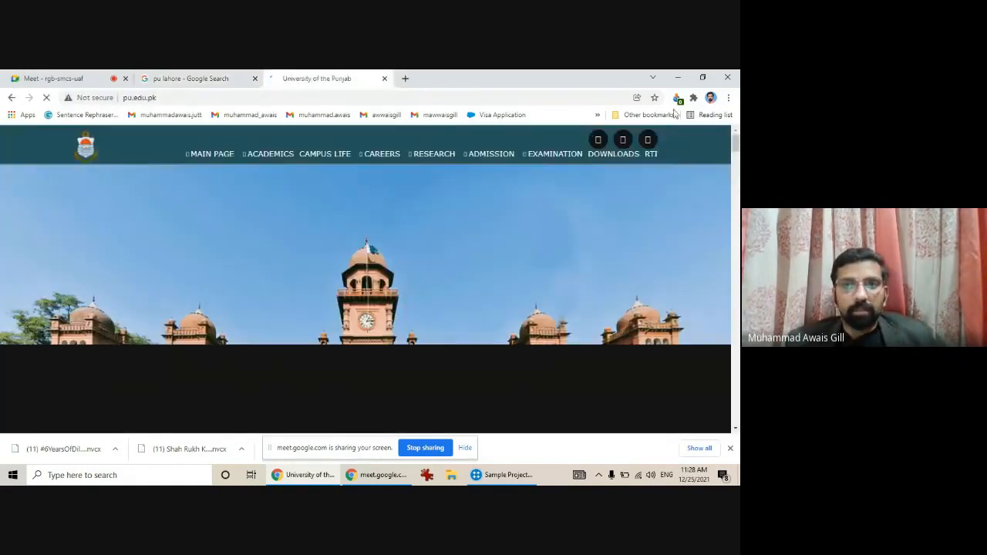
left_click(677, 98)
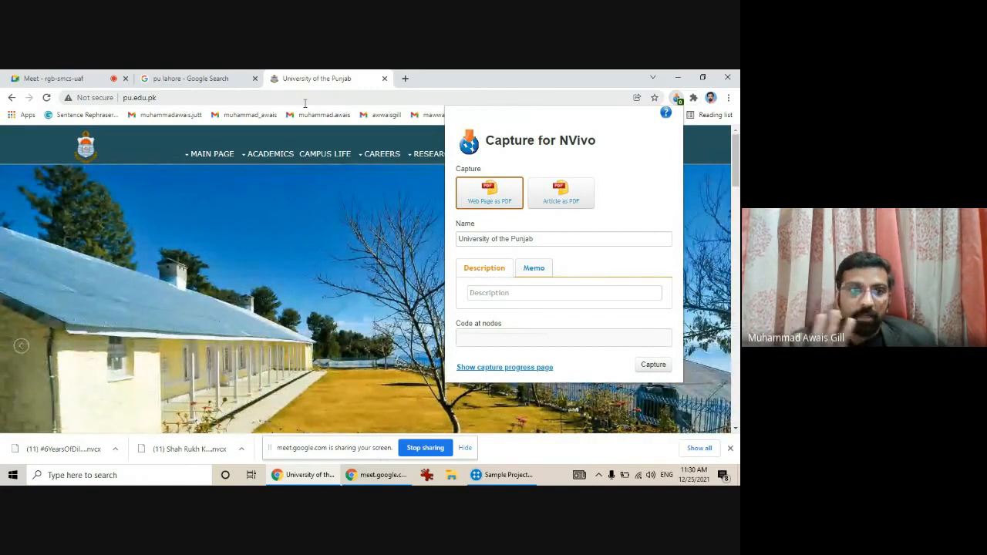
Load facebook.com/siasat.pk in place of the University of the Punjab page
left_click(304, 99)
type("facebook.com/siasat")
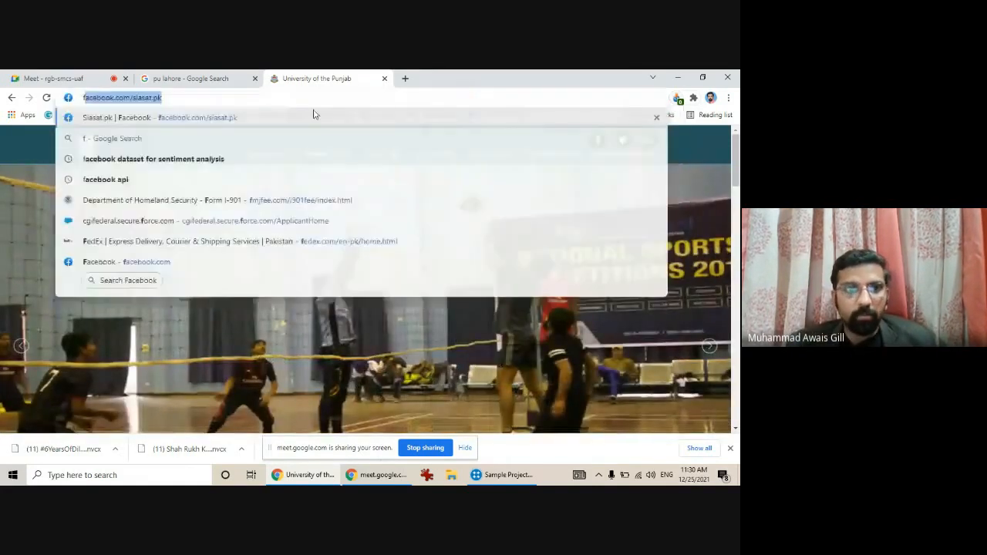
key("Return")
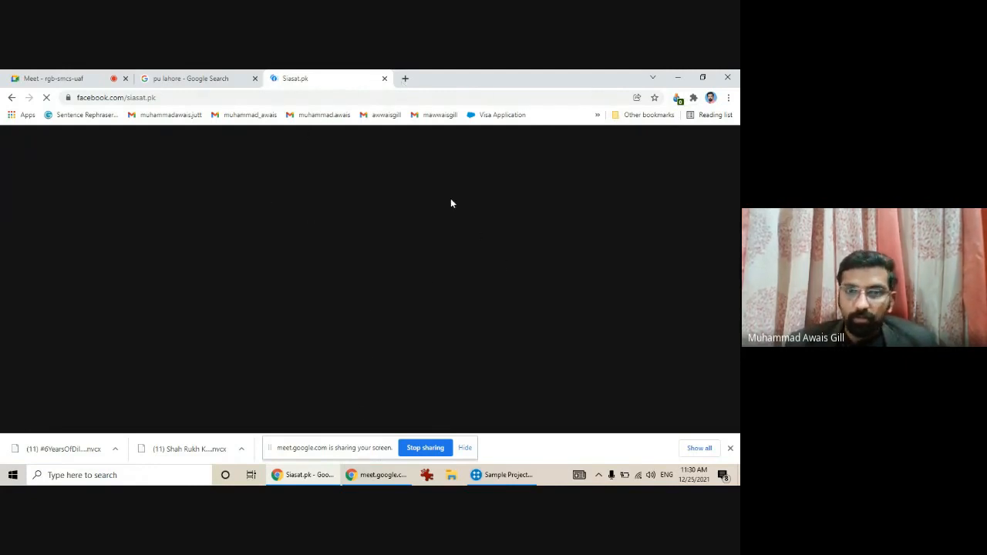
Load twitter.com in the search results tab, view the account's own profile and return to the home feed
left_click(216, 74)
left_click(198, 99)
type("t")
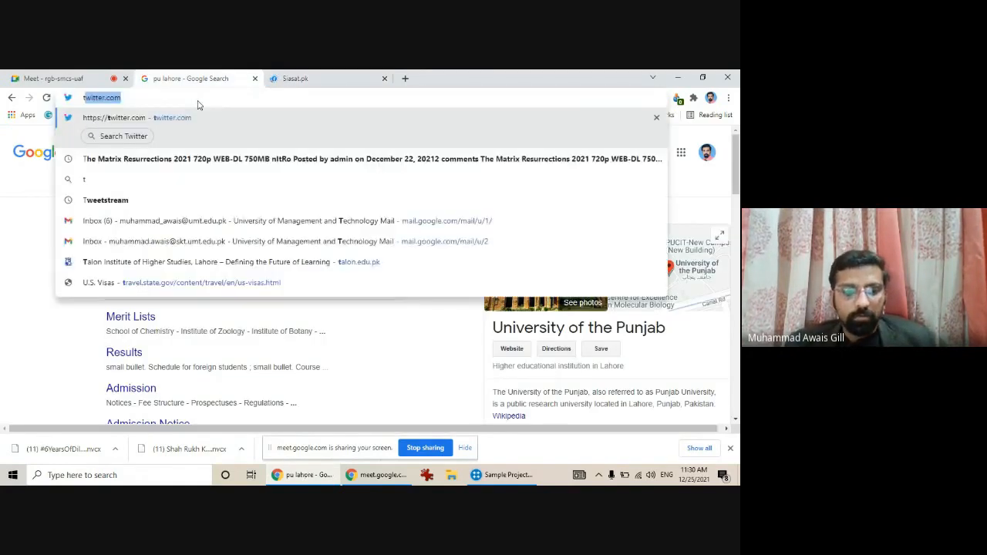
type("w")
key("Return")
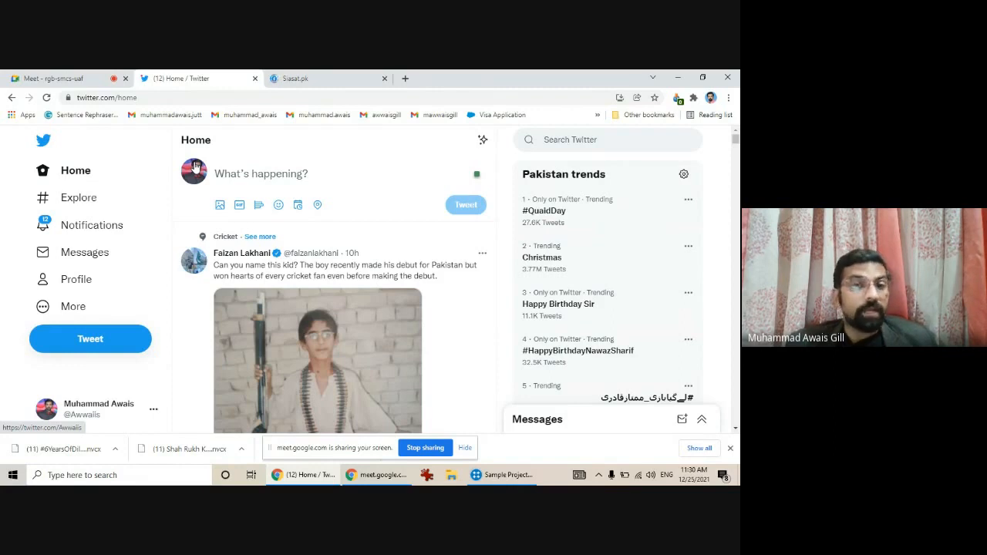
left_click(195, 167)
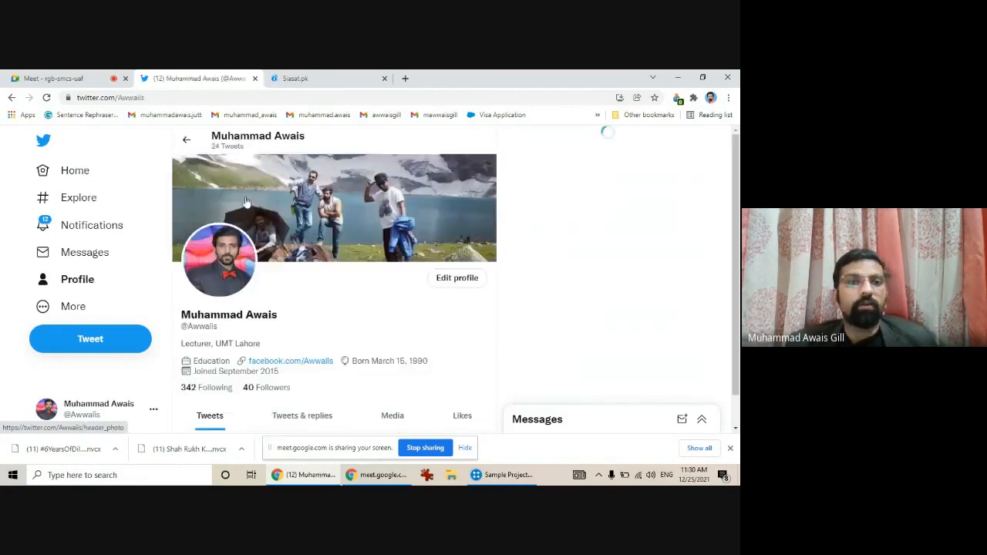
left_click(82, 171)
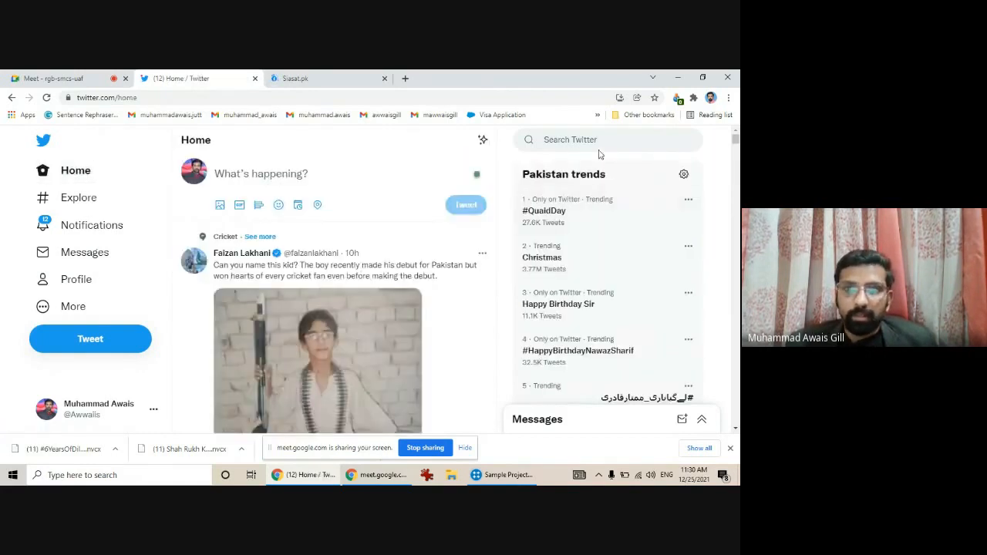
left_click(598, 141)
type("salman khan")
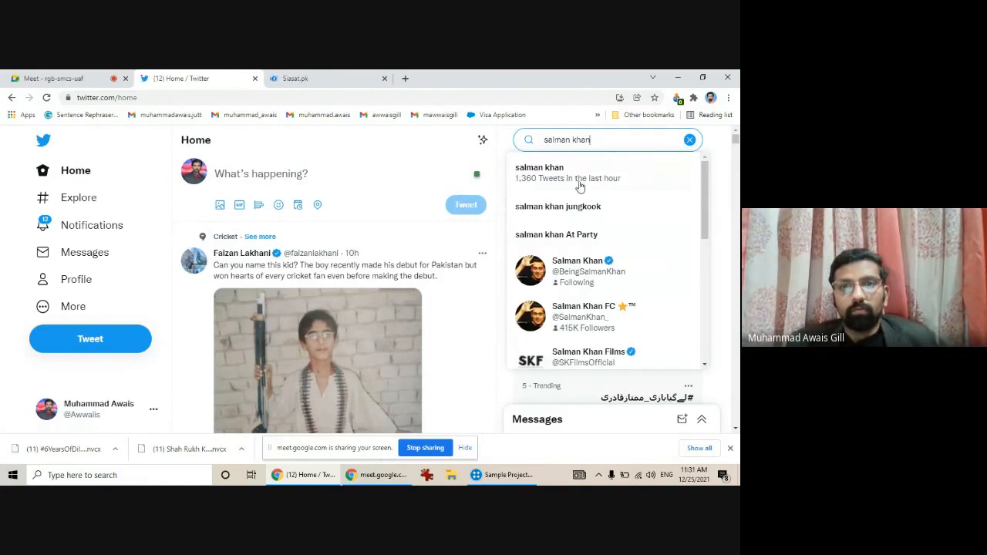
left_click(578, 264)
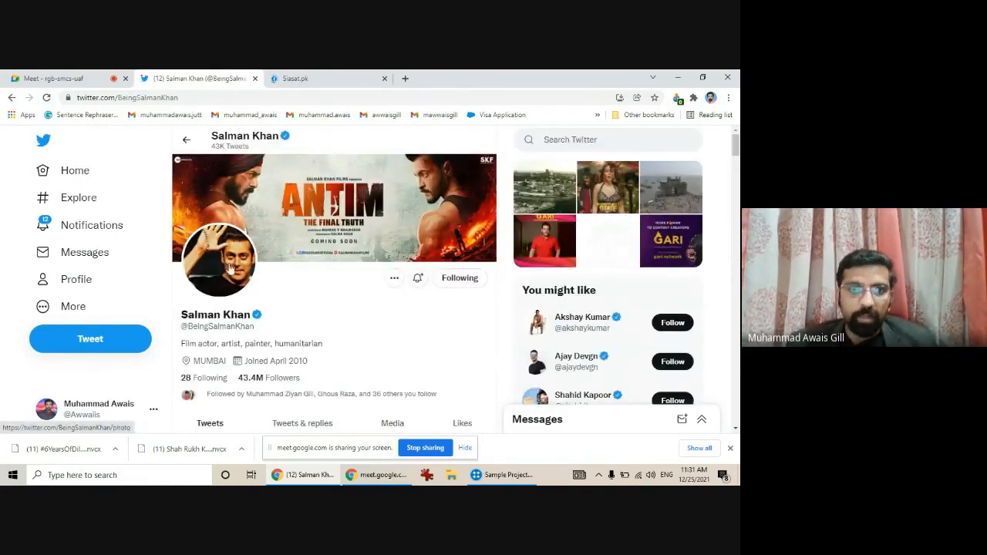
scroll(370, 332, "down", 2)
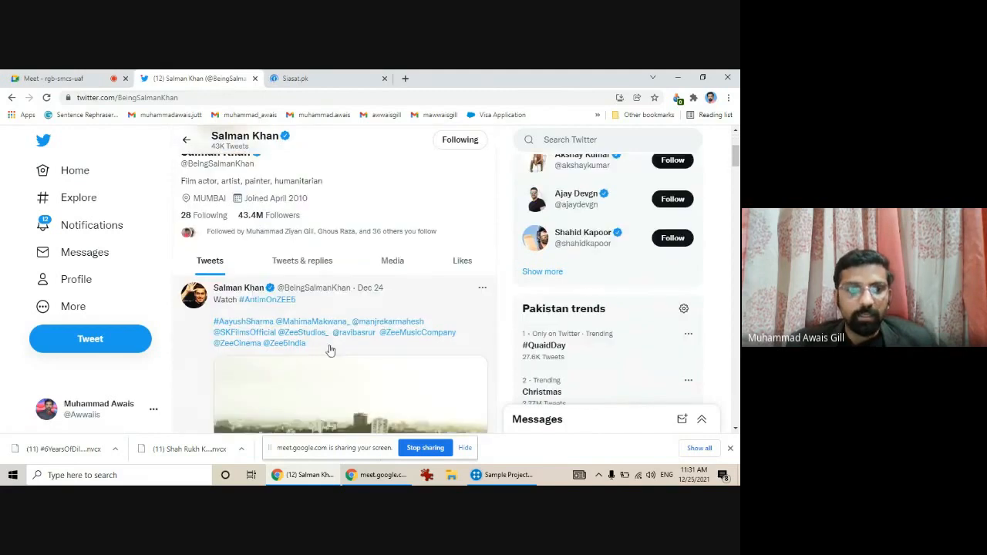
scroll(331, 347, "down", 5)
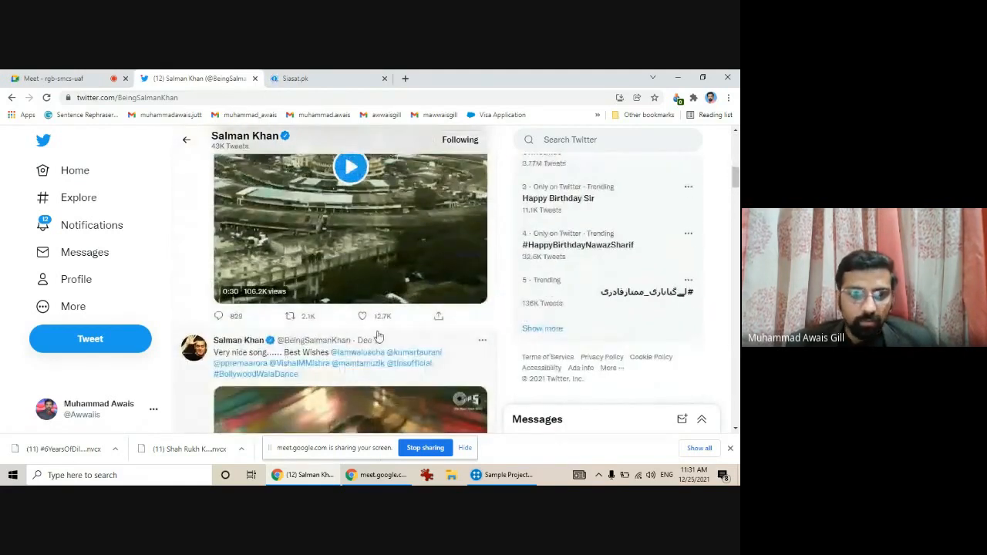
scroll(391, 314, "up", 7)
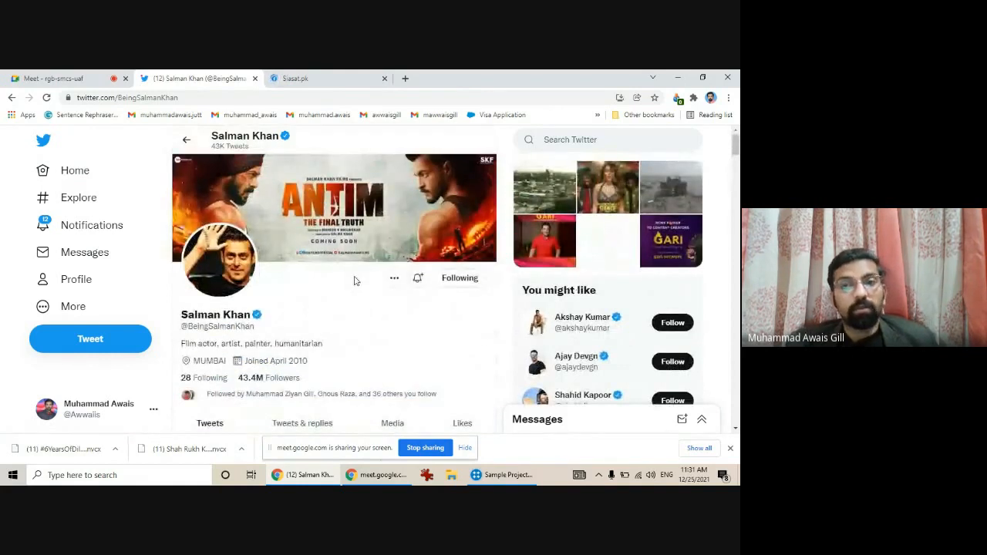
left_click(677, 98)
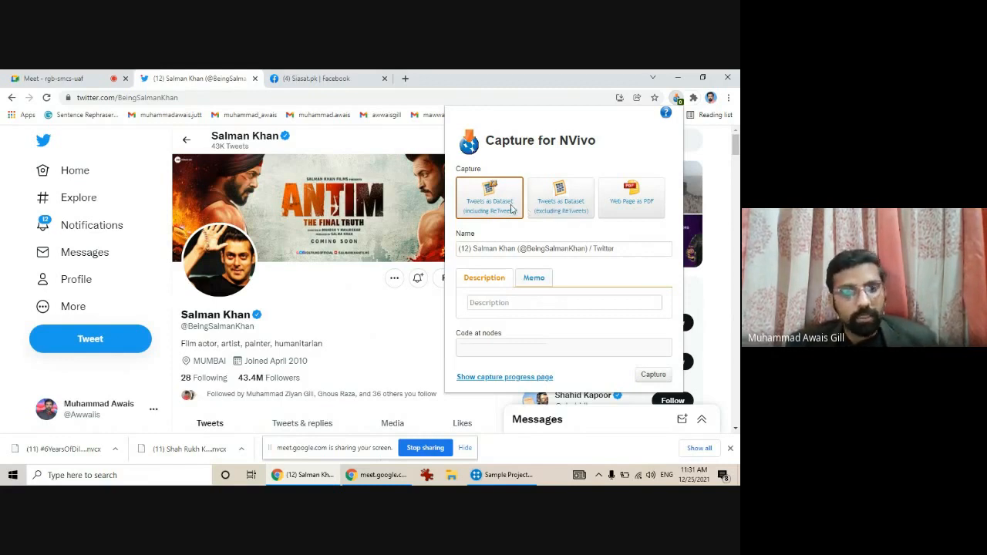
left_click(658, 380)
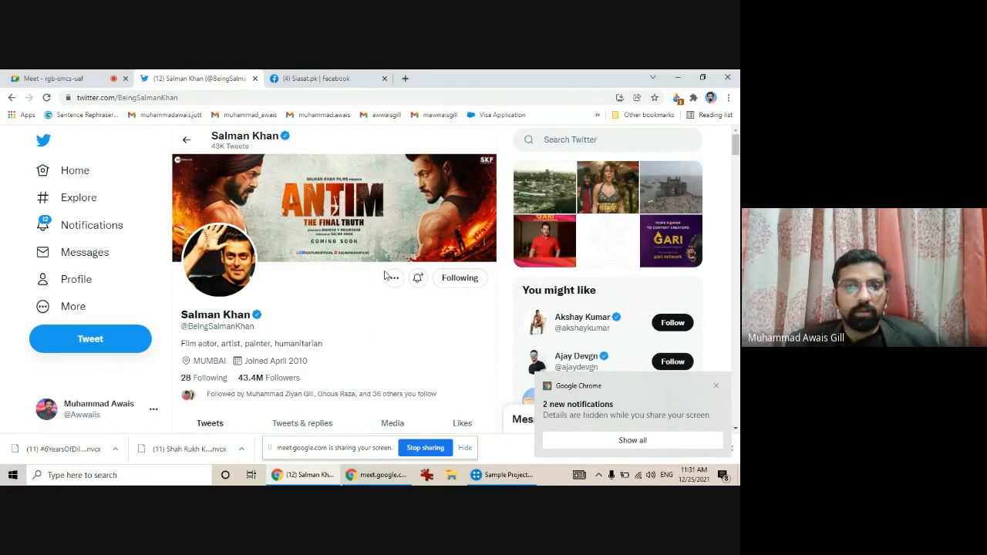
left_click(626, 441)
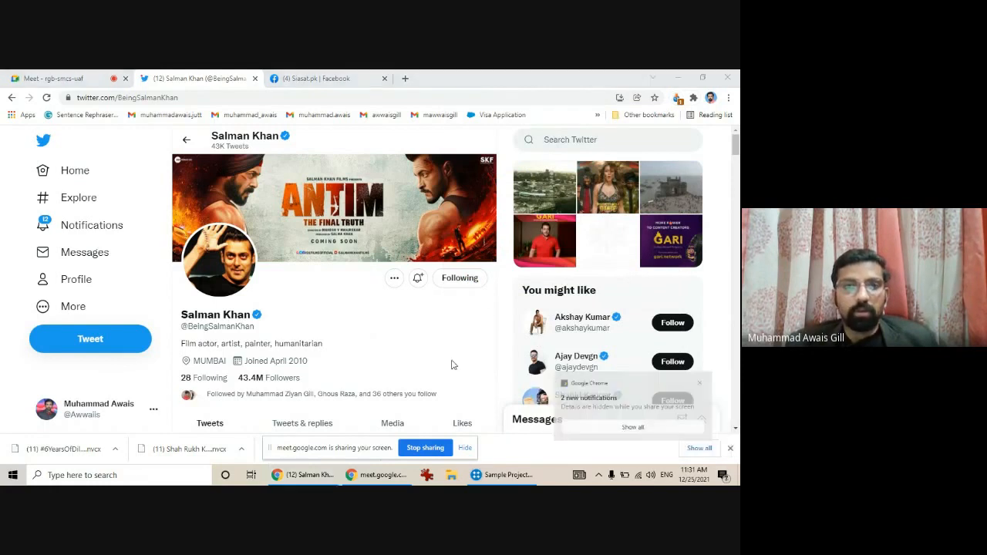
left_click(677, 98)
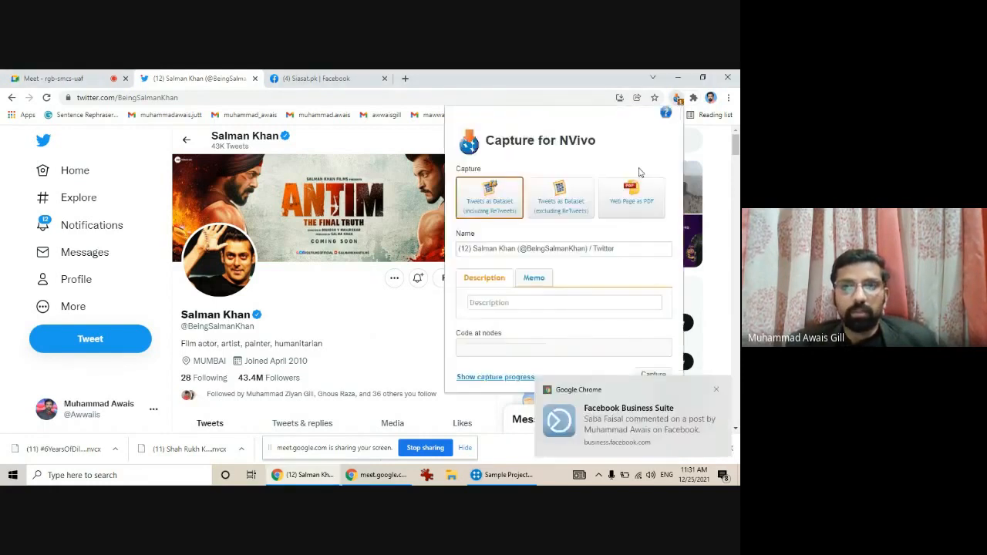
left_click(488, 378)
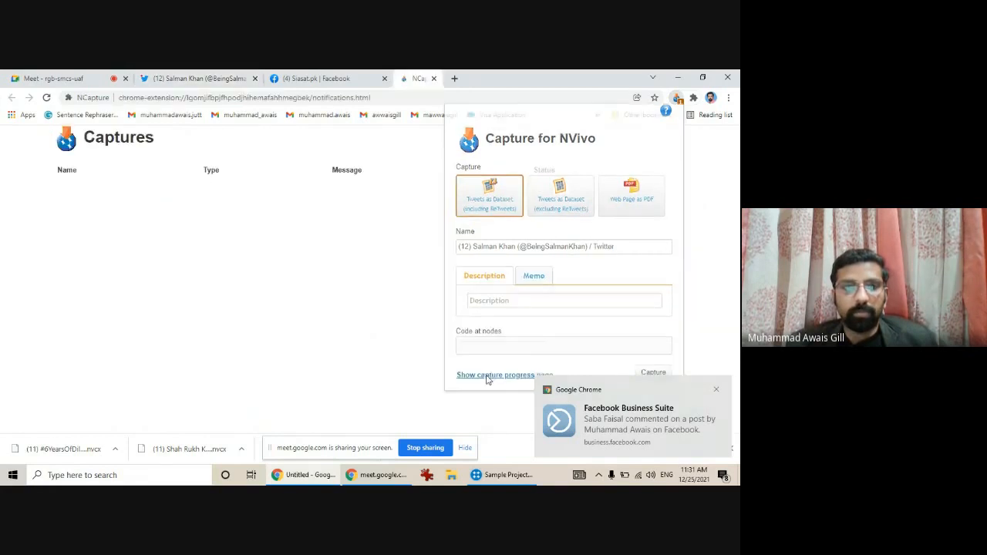
left_click(717, 391)
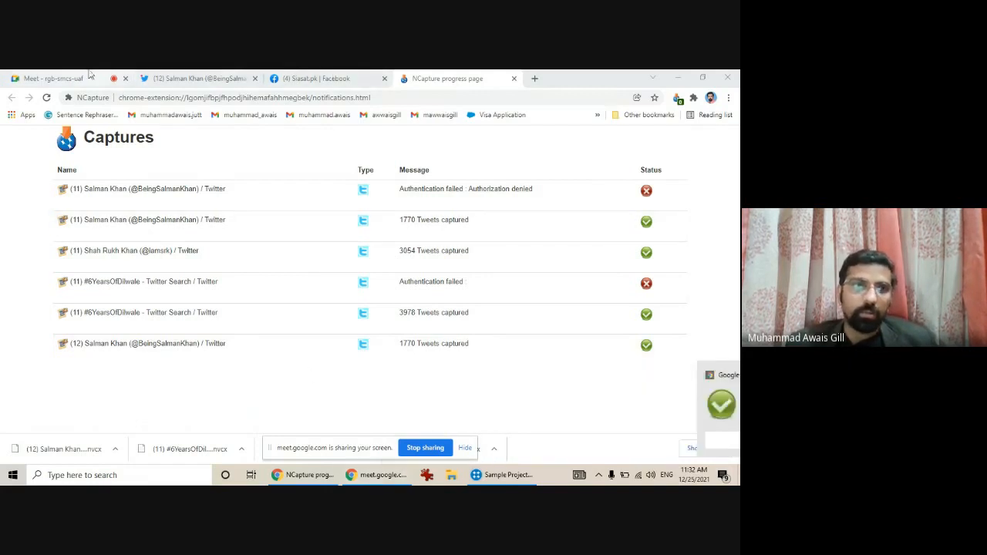
Switch to NVivo to view the Social Media folder, and return to the Salman Khan Twitter profile in Chrome
left_click(509, 476)
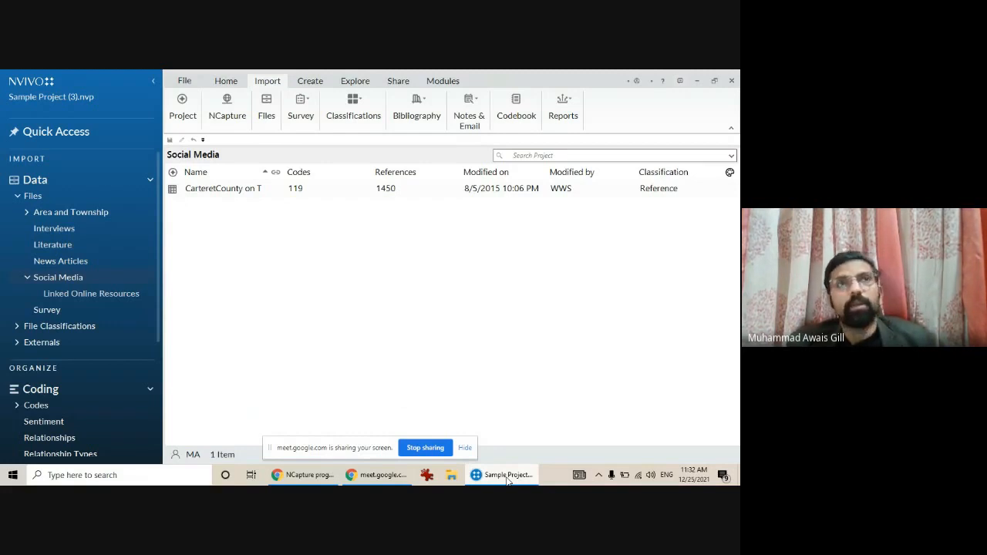
left_click(318, 479)
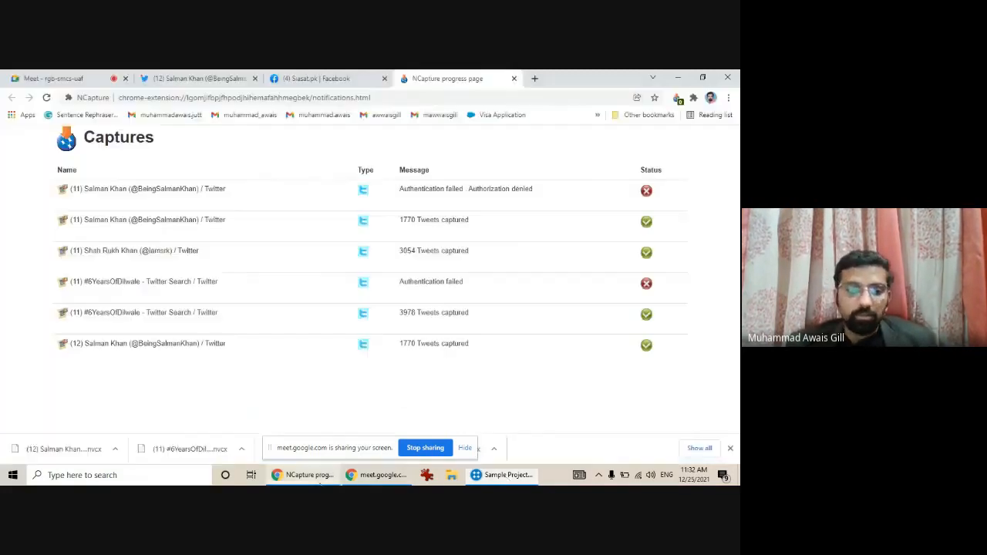
left_click(194, 79)
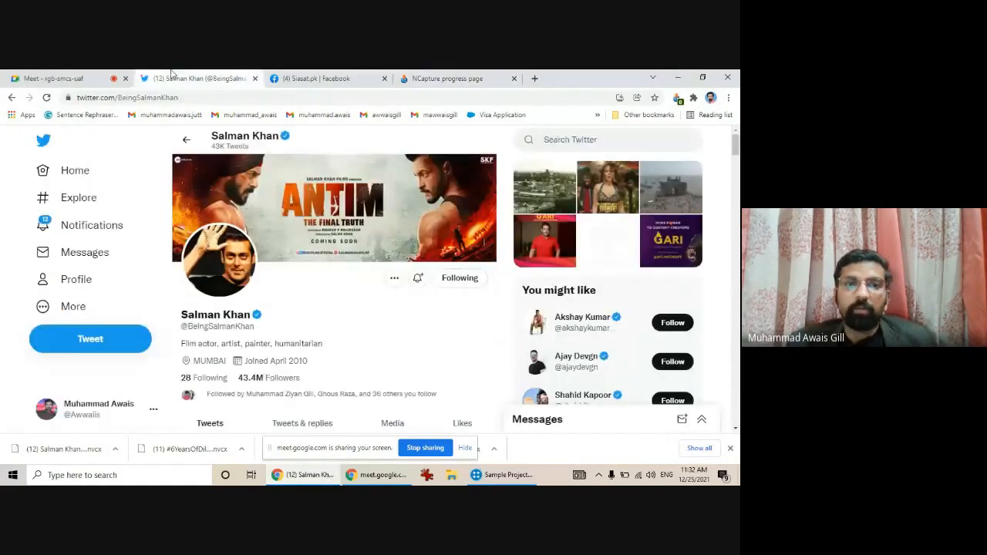
Set the Twitter trends location to India in the trends settings and return to the Salman Khan profile
left_click(554, 139)
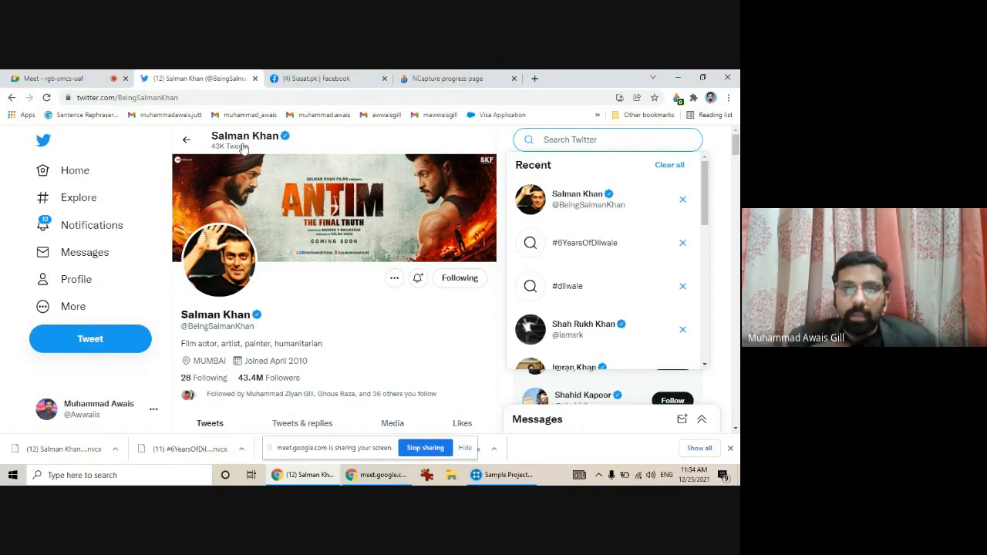
left_click(715, 198)
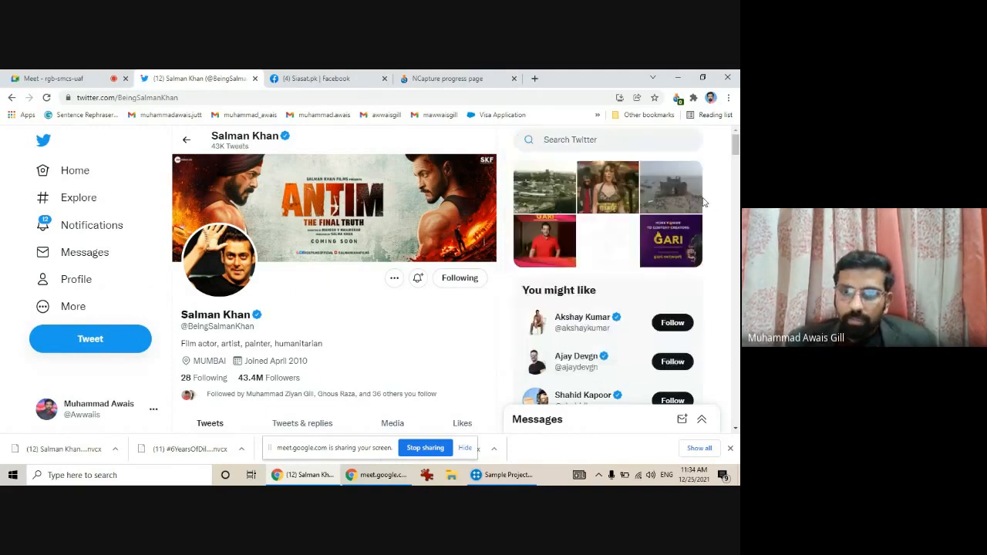
scroll(593, 347, "down", 1)
scroll(593, 347, "down", 3)
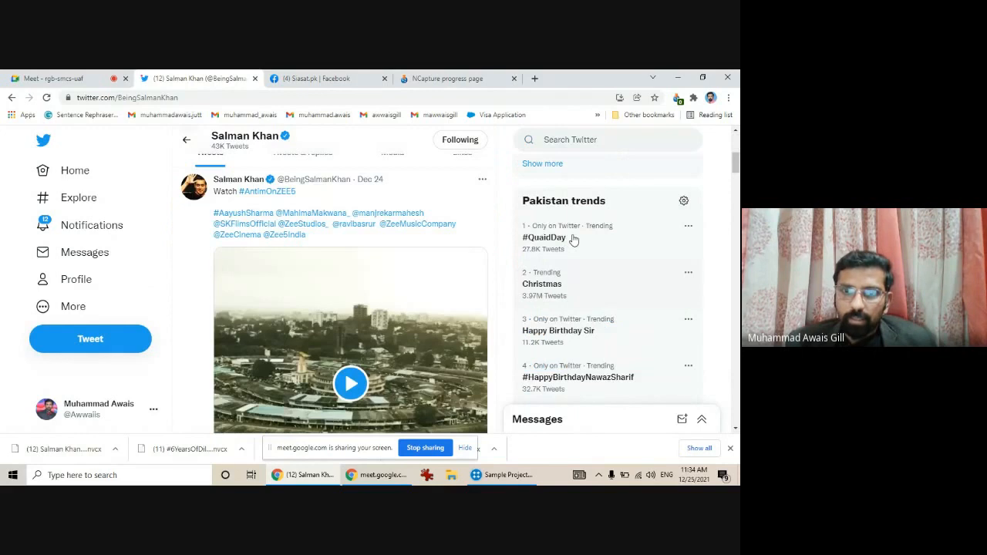
left_click(683, 200)
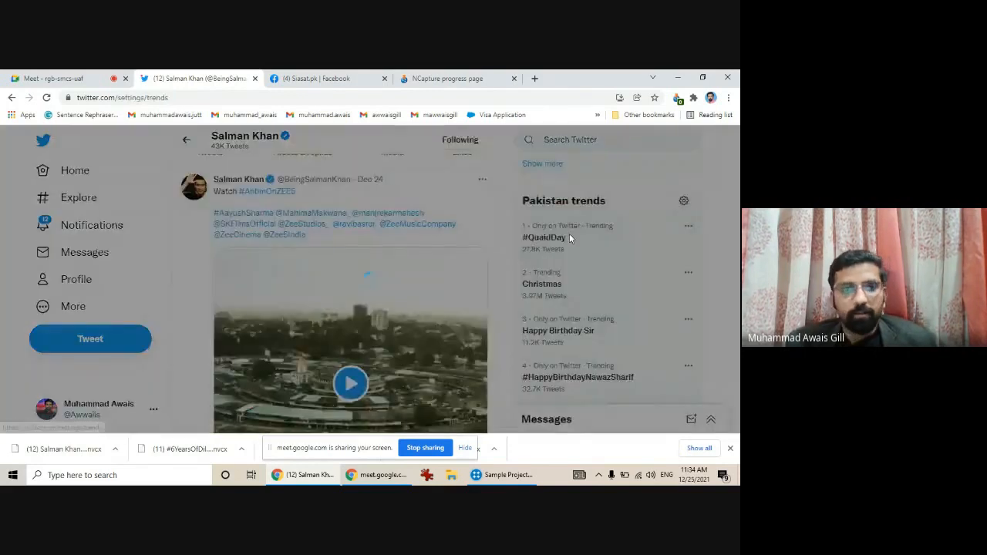
left_click(274, 260)
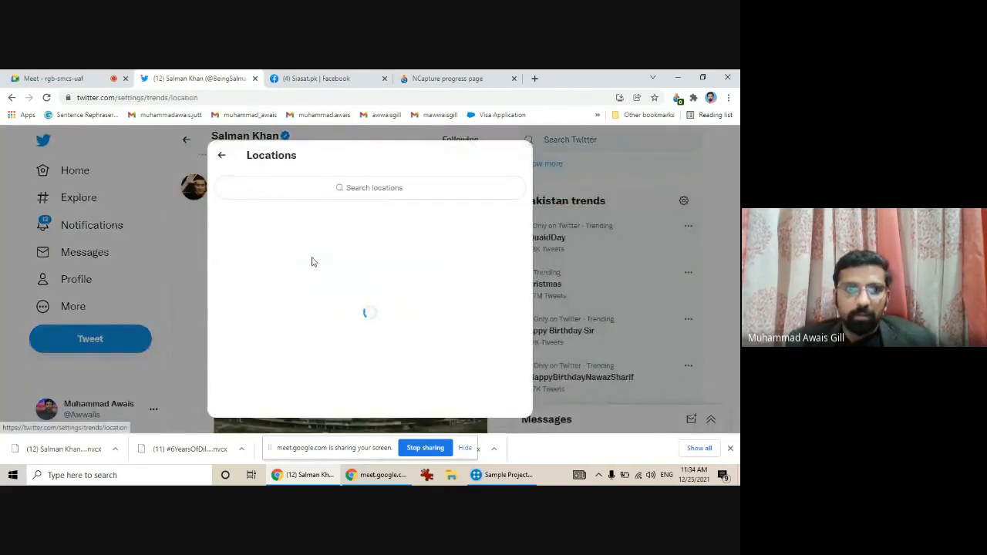
scroll(337, 260, "down", 20)
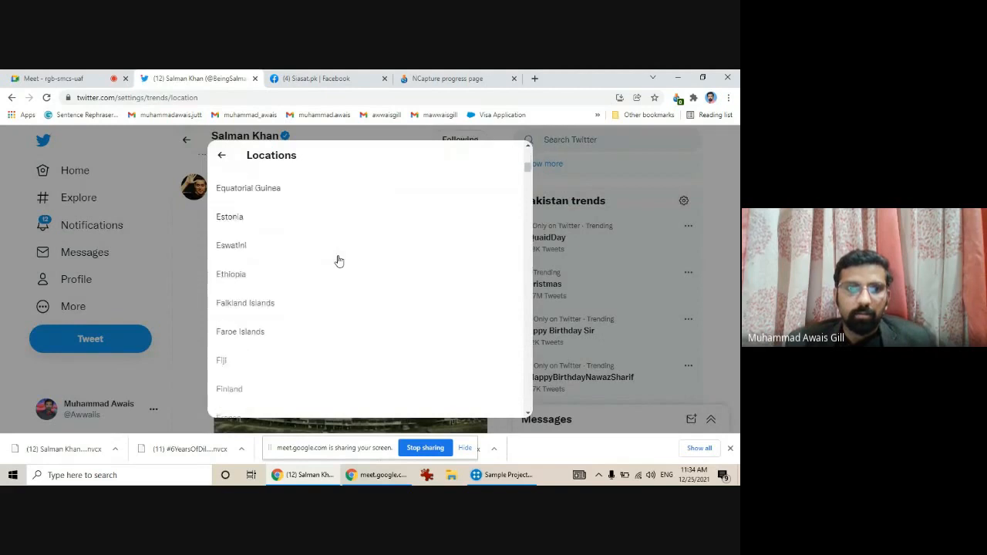
scroll(337, 261, "down", 15)
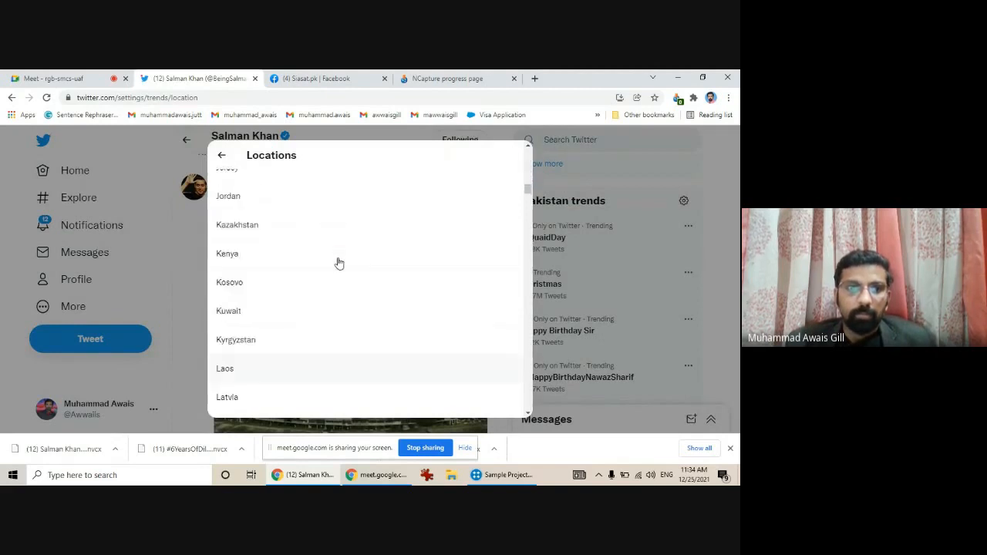
scroll(337, 264, "up", 5)
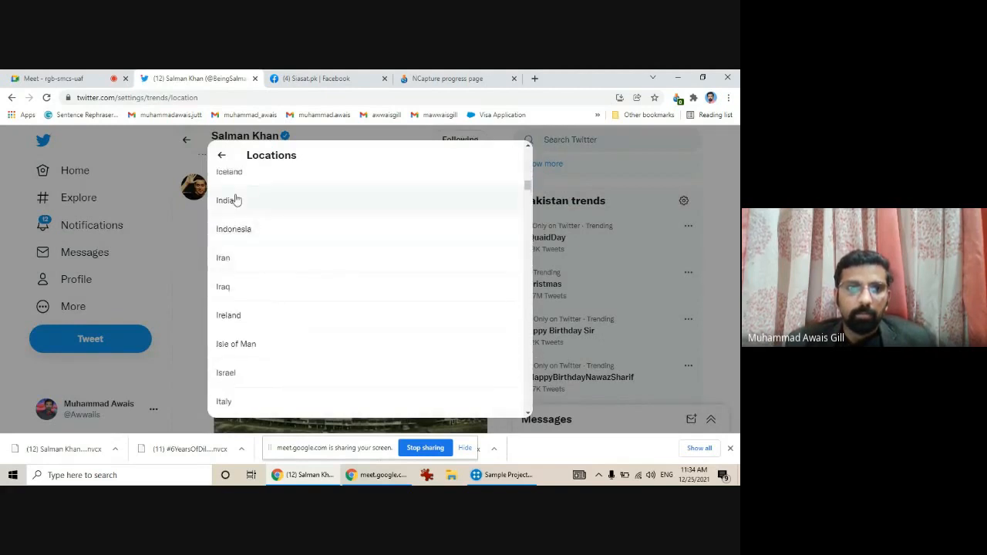
left_click(237, 200)
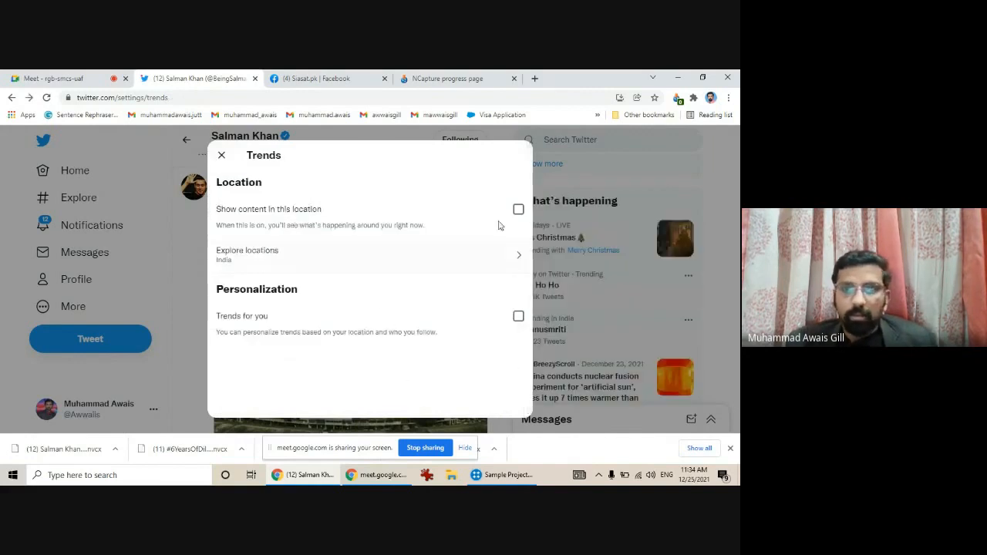
left_click(221, 155)
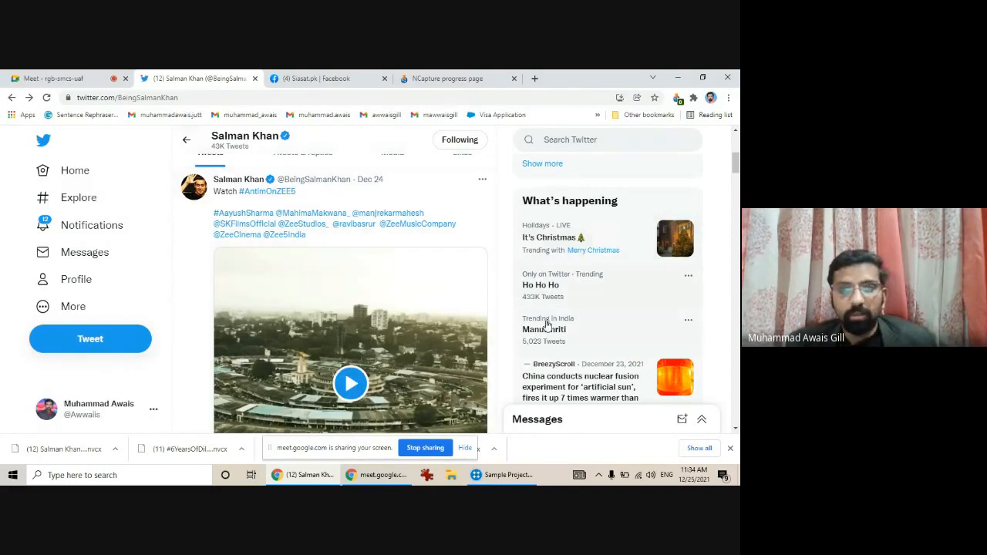
Look through the suggested accounts, recent searches and What's happening trends for India beside the Salman Khan profile
scroll(582, 319, "down", 5)
scroll(583, 319, "up", 10)
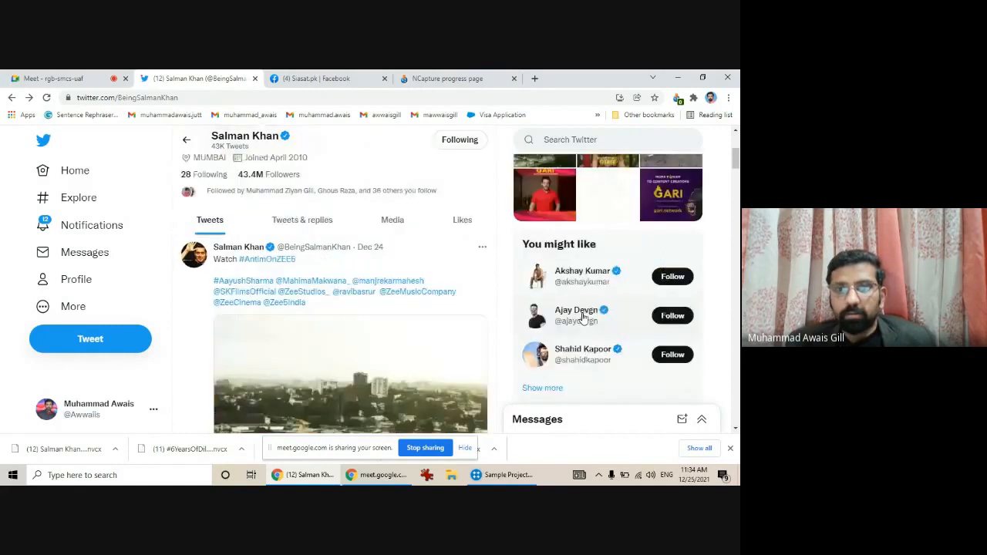
left_click(584, 140)
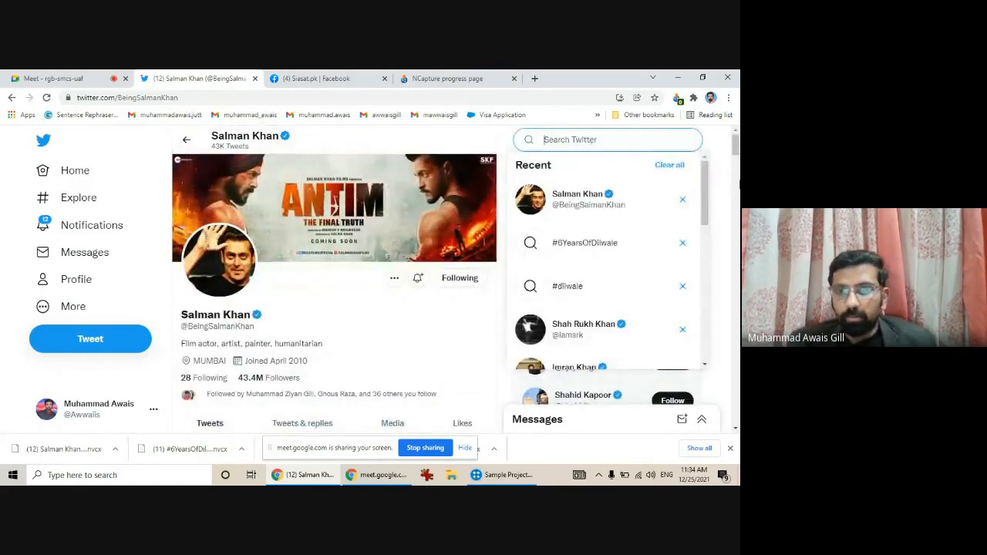
left_click(721, 188)
scroll(632, 264, "down", 3)
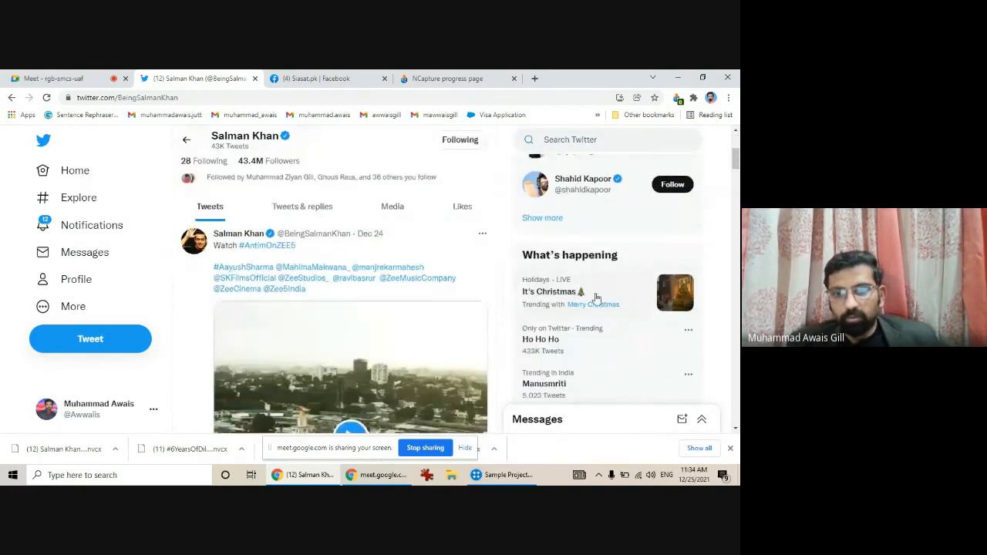
scroll(595, 298, "down", 3)
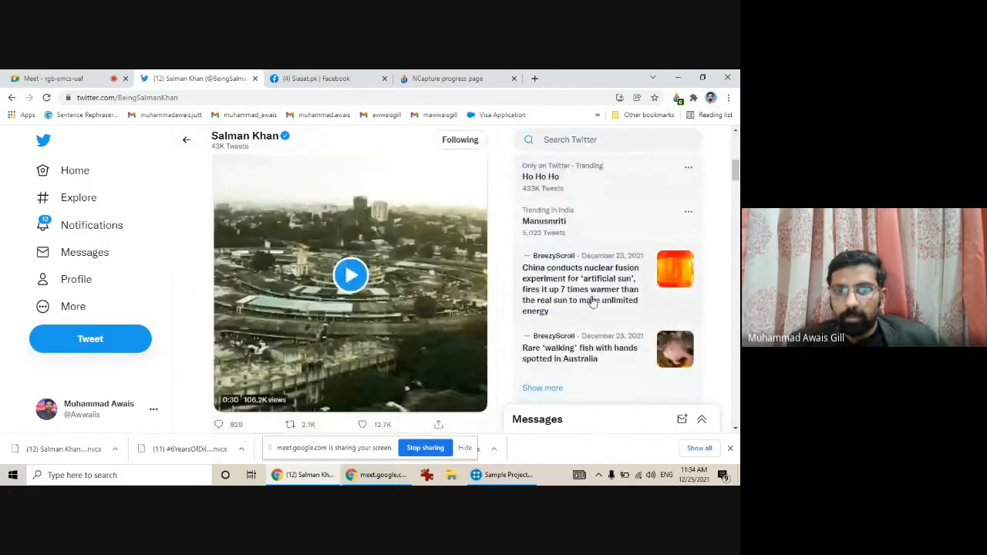
scroll(557, 221, "up", 3)
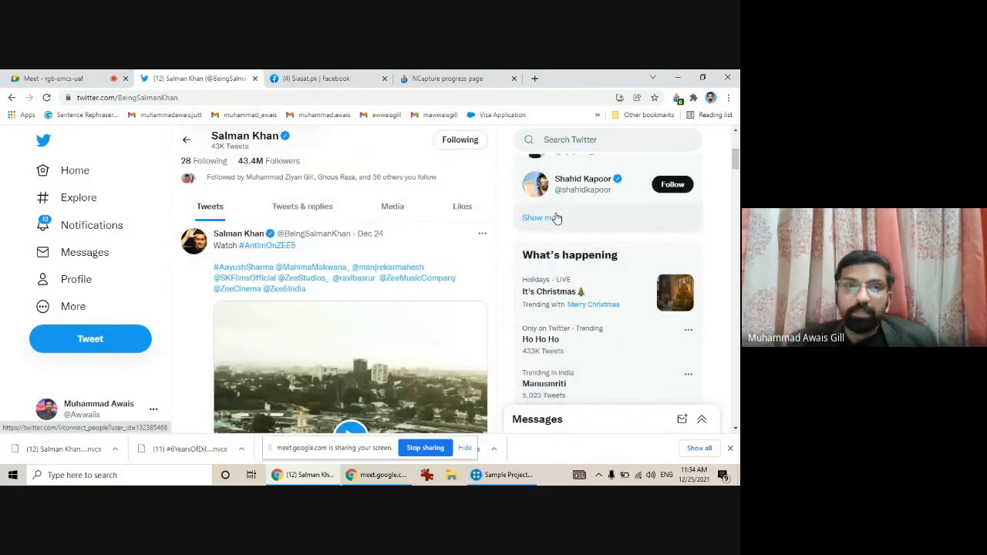
left_click(575, 144)
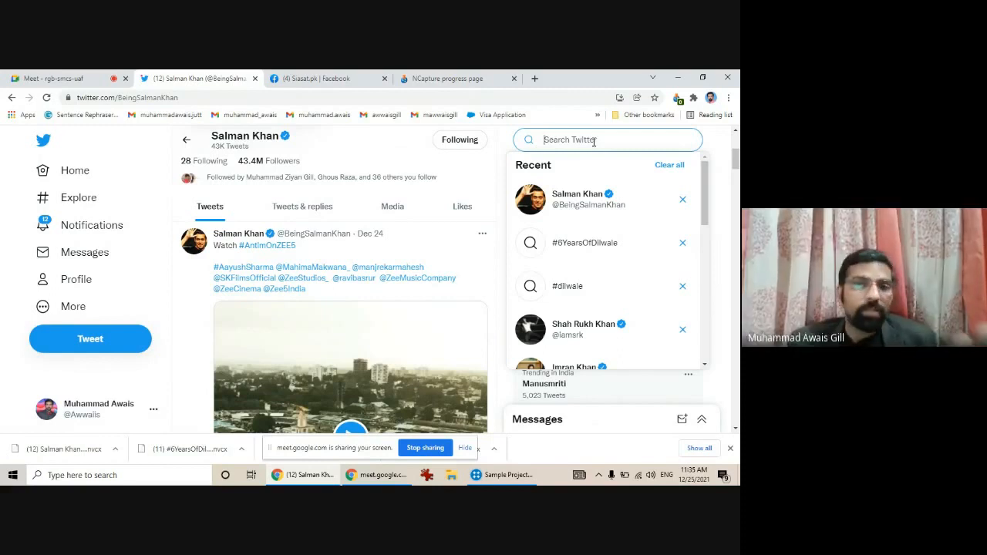
type("babr a")
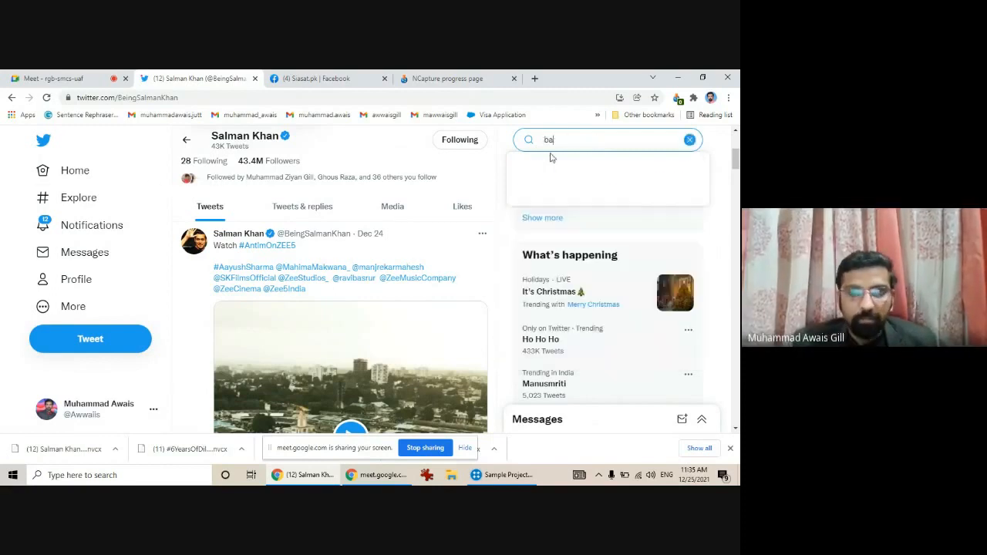
key("BackSpace")
key("BackSpace")
key("BackSpace")
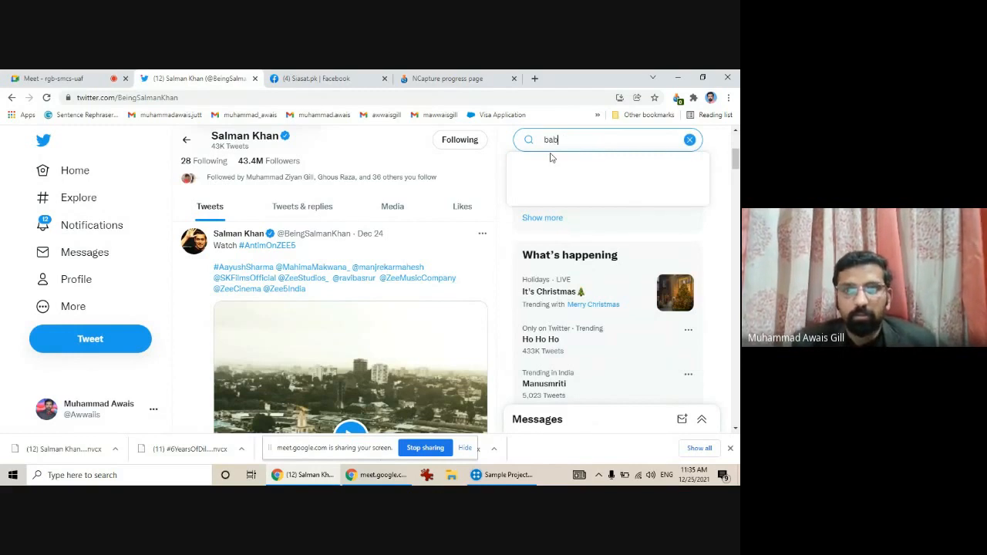
type("ar azam")
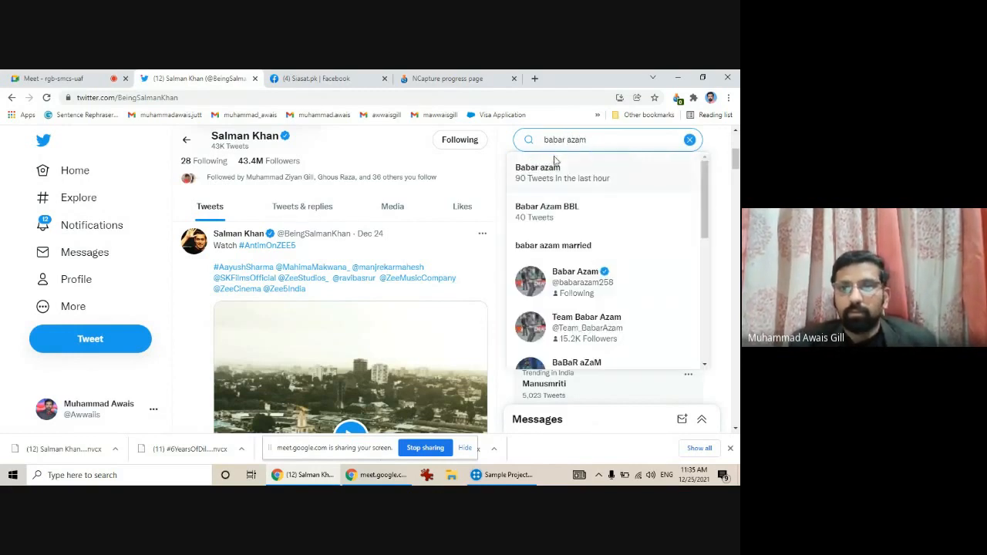
left_click(558, 284)
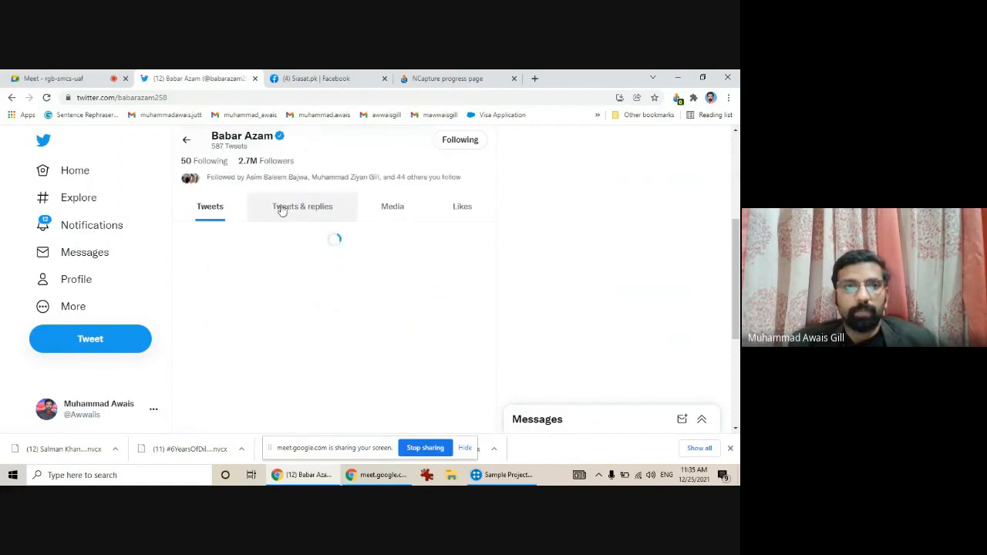
left_click(675, 99)
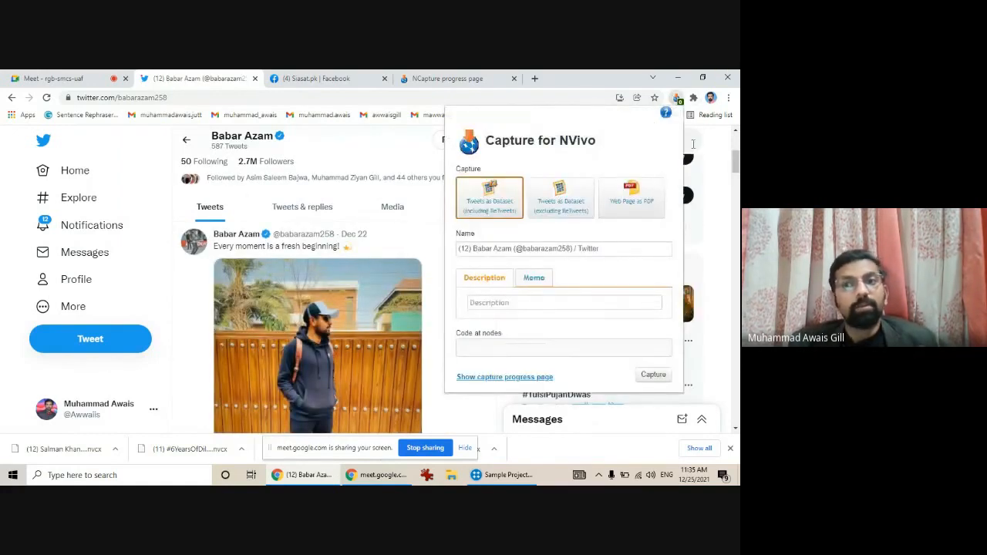
left_click(721, 147)
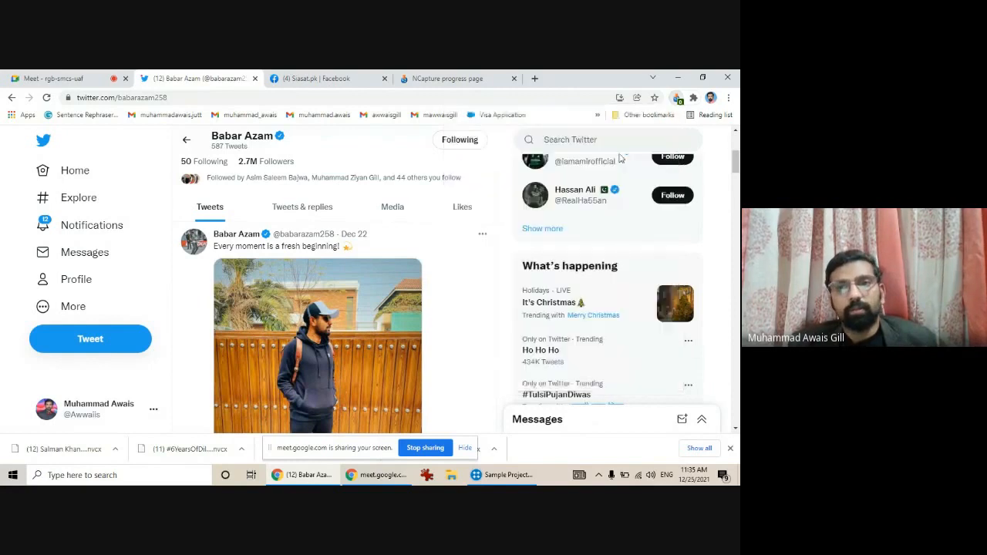
Search Twitter for #ipl and open the suggested #IPLretention hashtag results
left_click(599, 141)
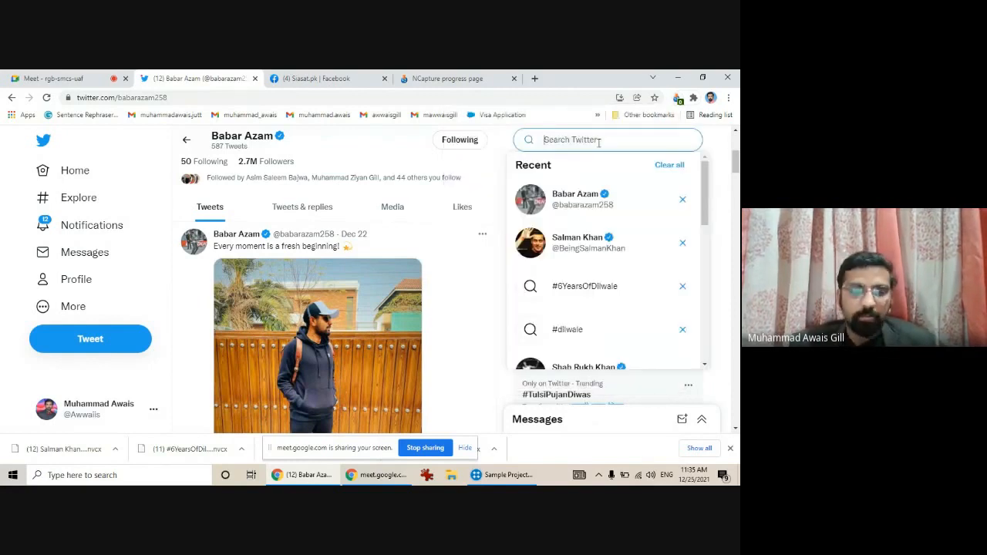
type("#")
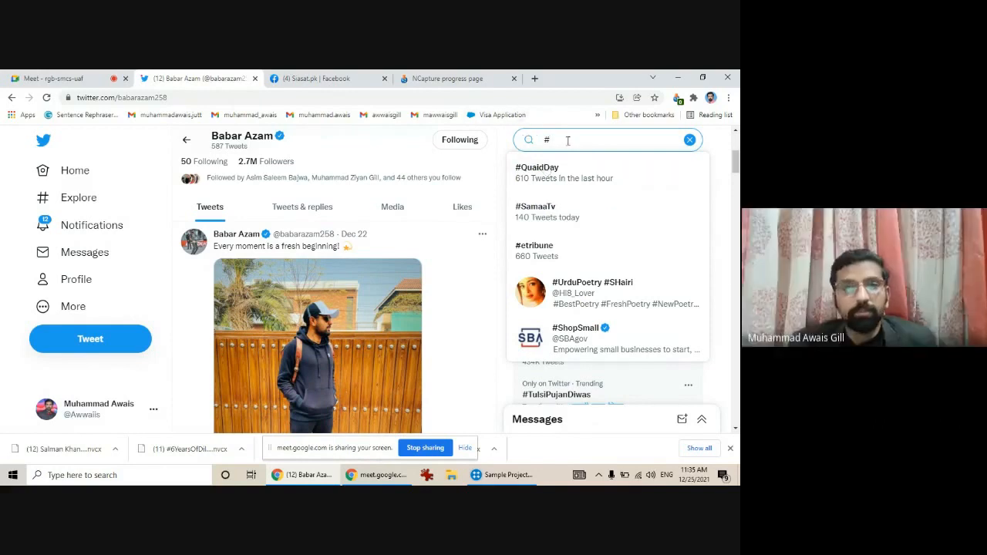
type("ipl")
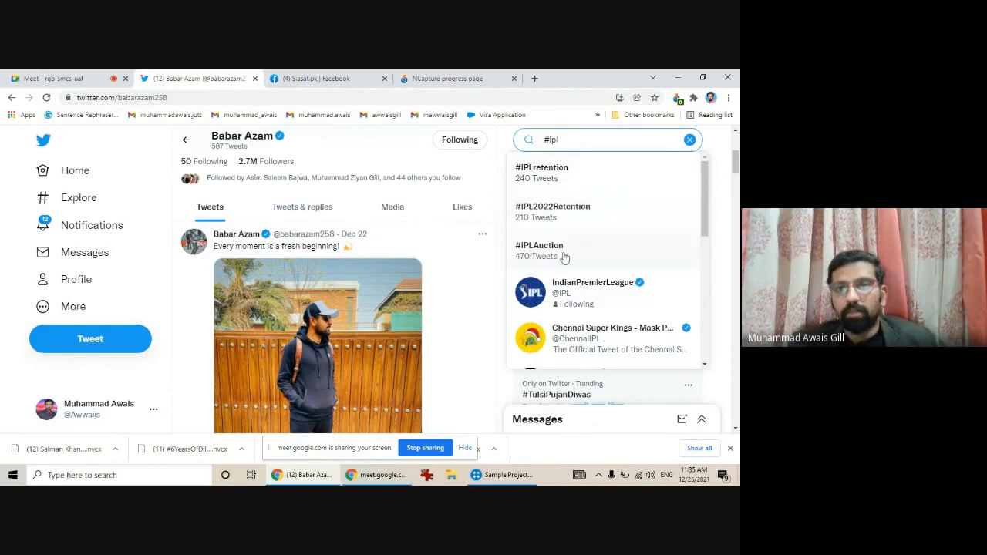
scroll(573, 262, "down", 3)
scroll(573, 261, "up", 3)
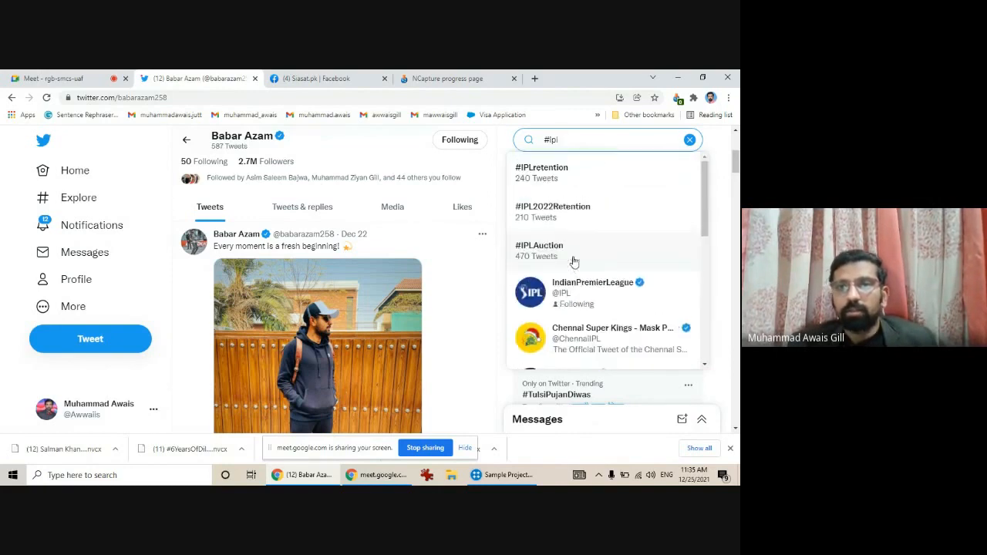
left_click(563, 172)
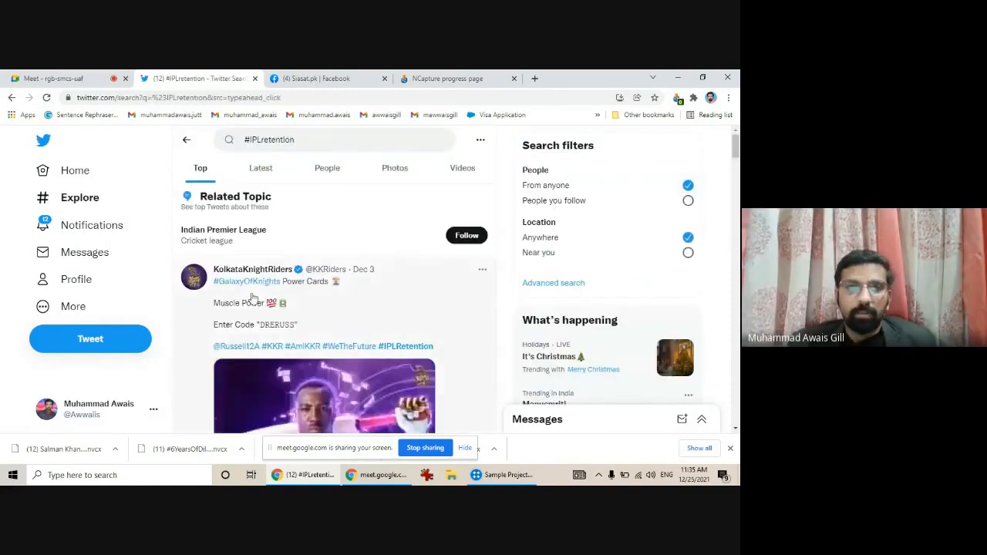
Capture the #IPLretention search tweets as a dataset with NCapture and check the capture progress page
left_click(678, 98)
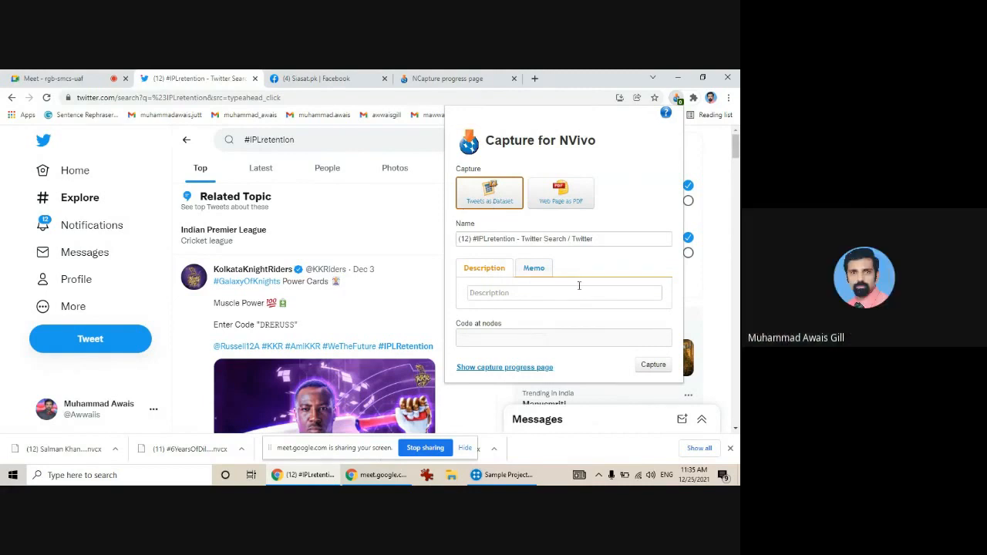
left_click(652, 364)
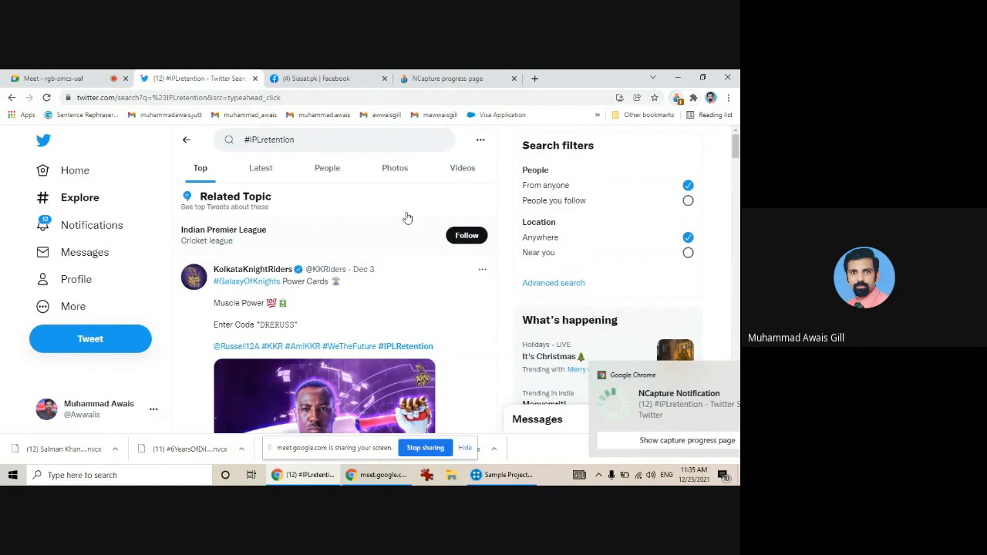
scroll(603, 181, "down", 4)
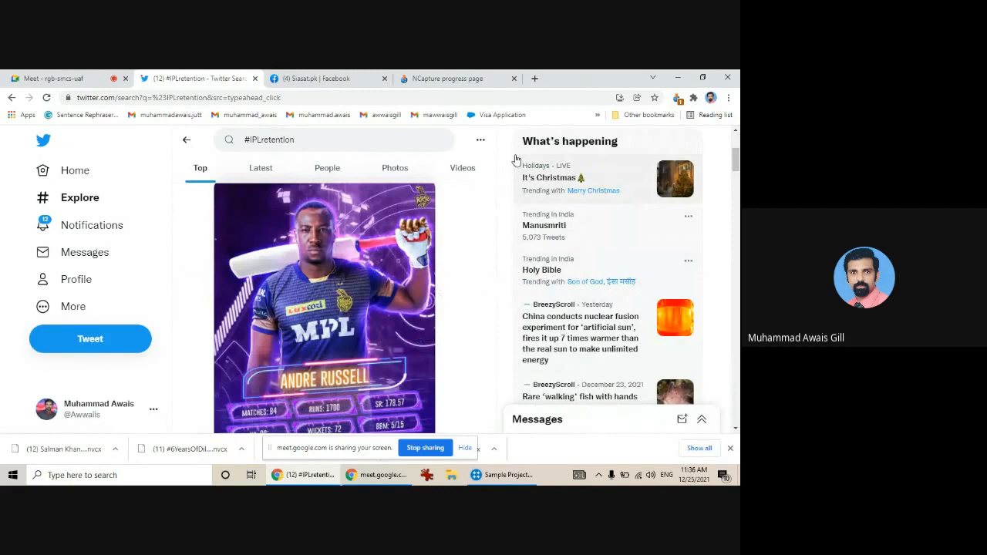
left_click(449, 77)
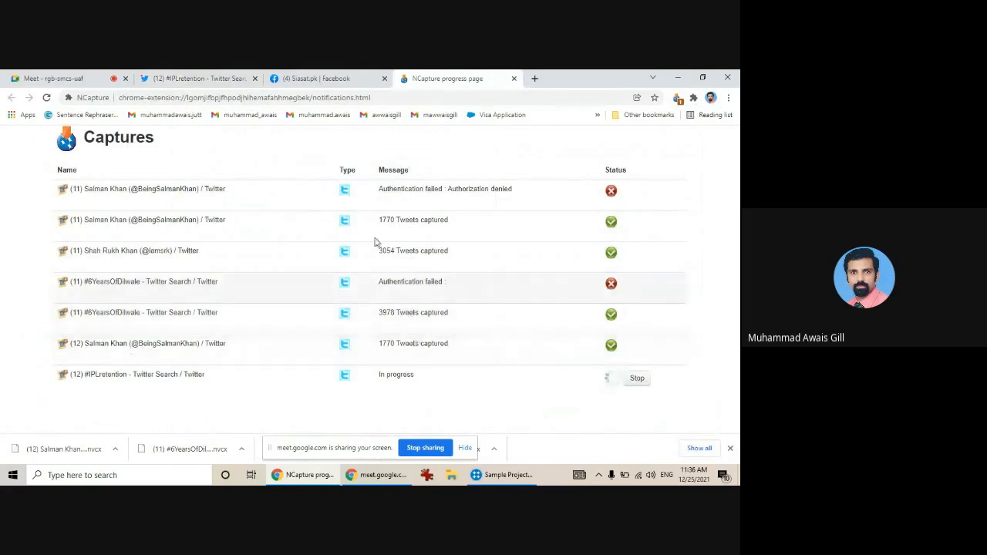
left_click(173, 76)
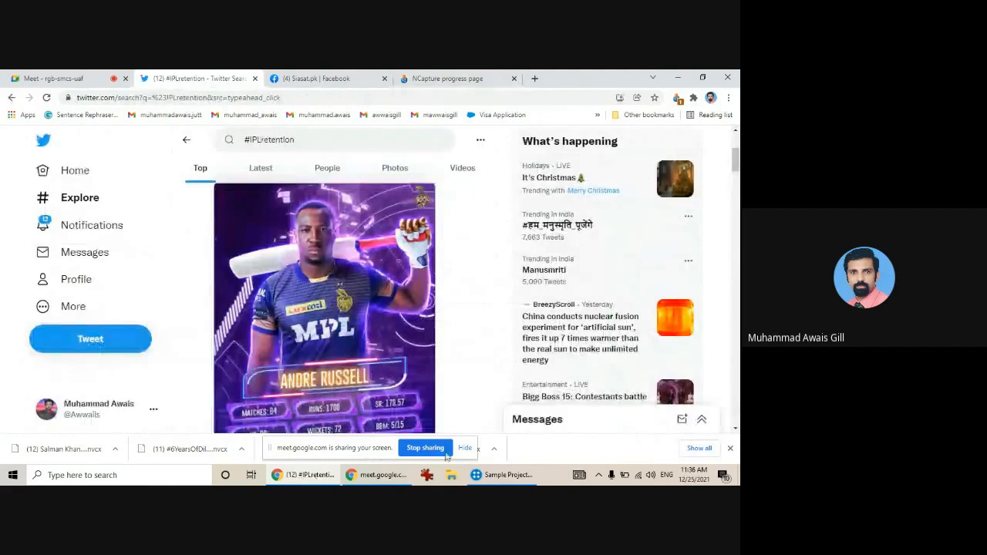
View the captured files in File Explorer's Downloads folder and reopen the NCapture progress page in Chrome
left_click(328, 477)
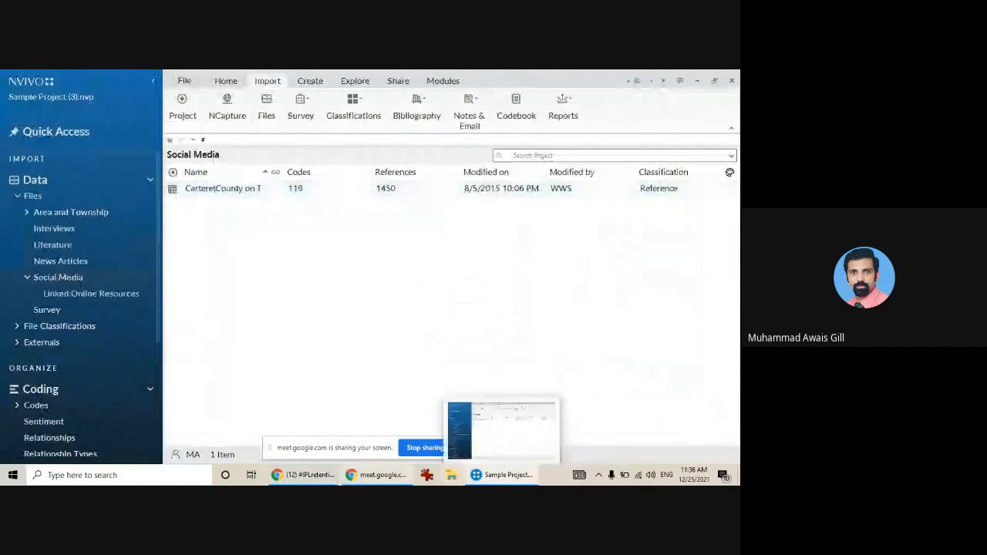
left_click(451, 474)
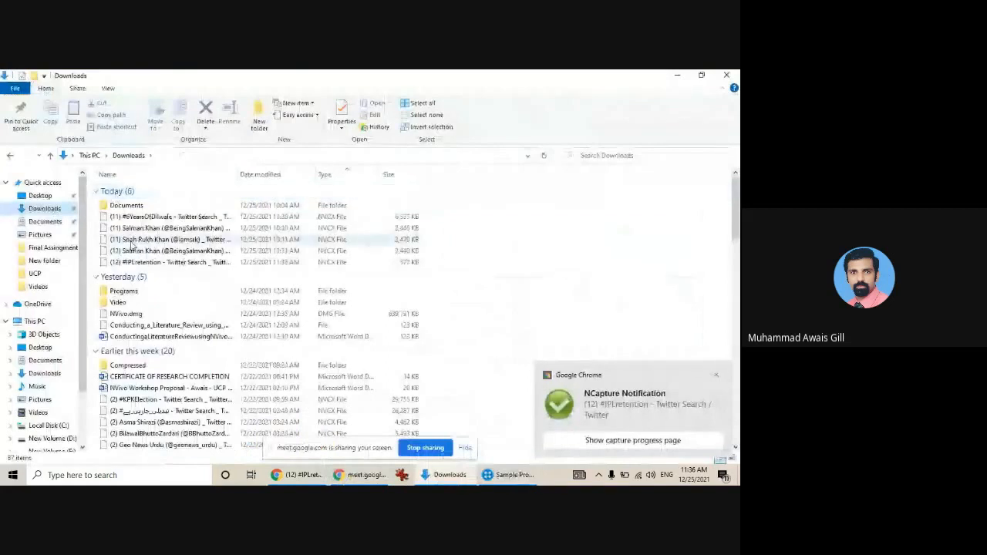
left_click(637, 442)
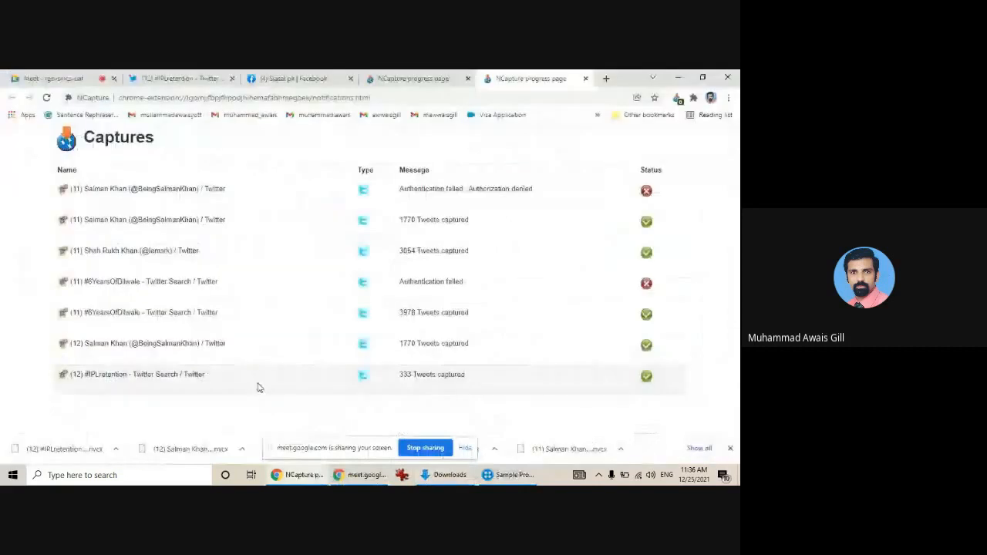
Switch to NVivo and delete the CarteretCounty Twitter dataset from the Social Media folder
double_click(406, 374)
left_click(446, 474)
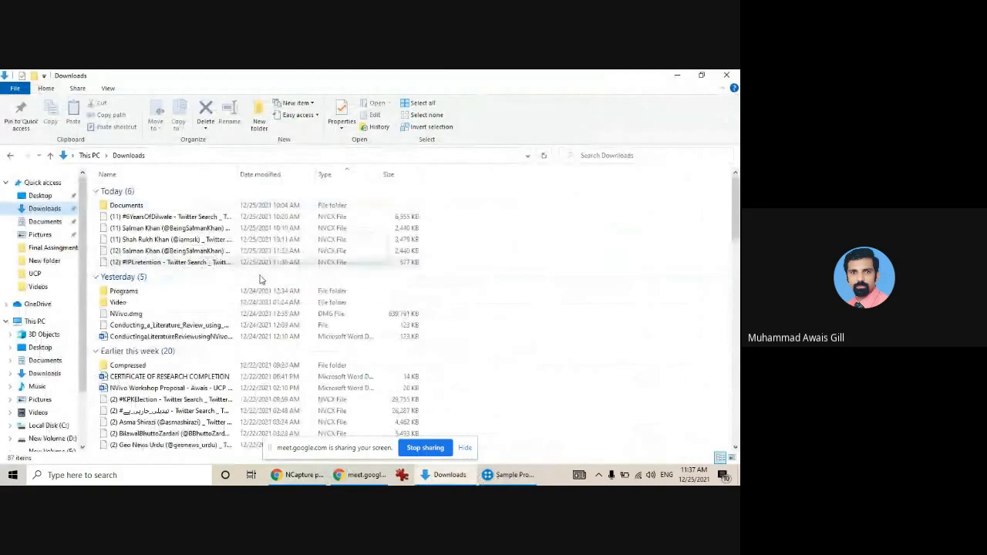
left_click(503, 477)
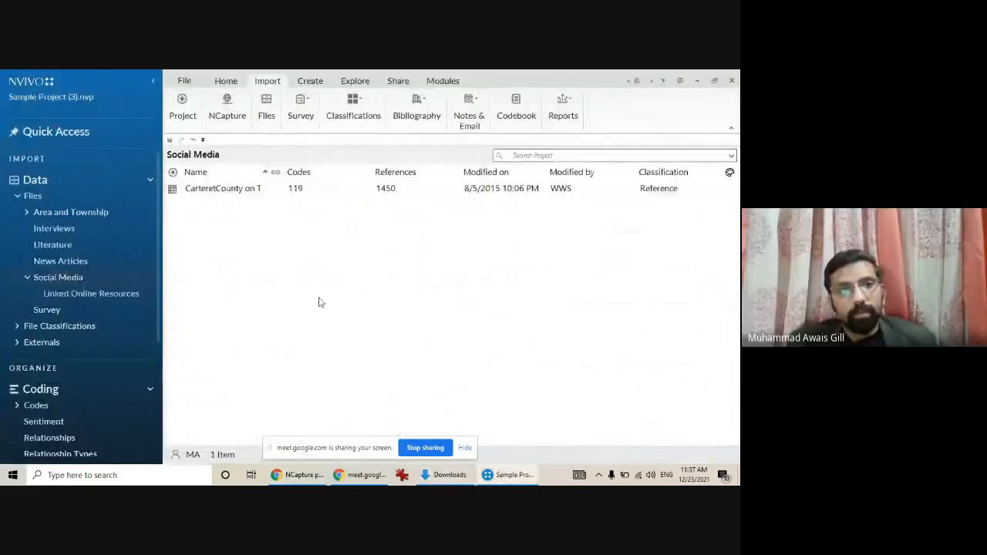
left_click(225, 192)
key("Delete")
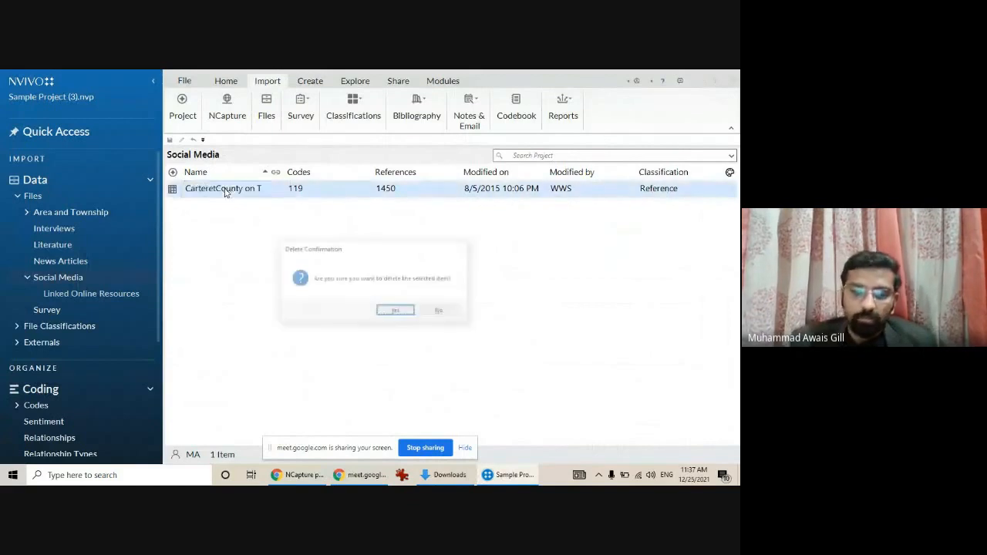
key("Return")
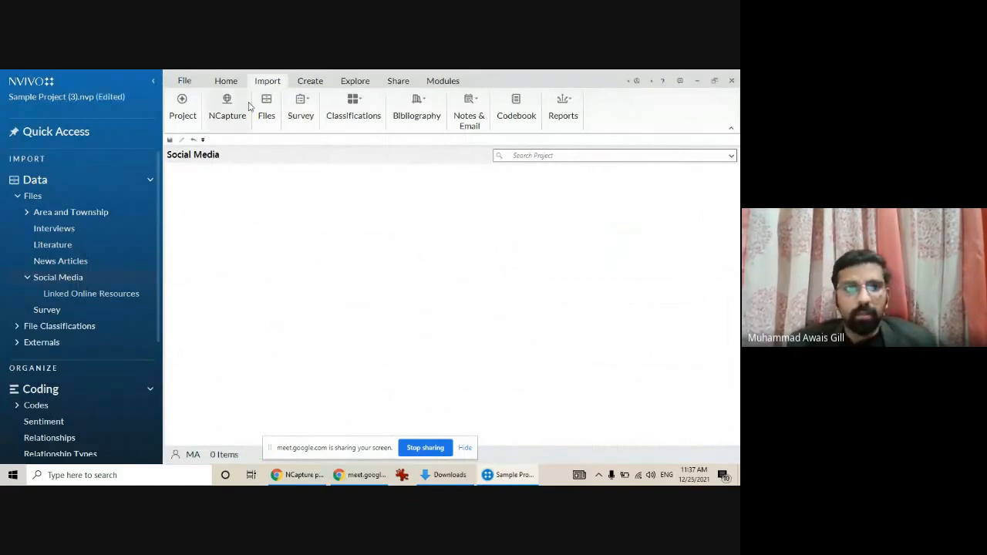
Start an NCapture import from the Downloads folder and exclude the captures below #6YearsOfDilwale, down to those captured 12/22/2021 03:24 AM
left_click(222, 112)
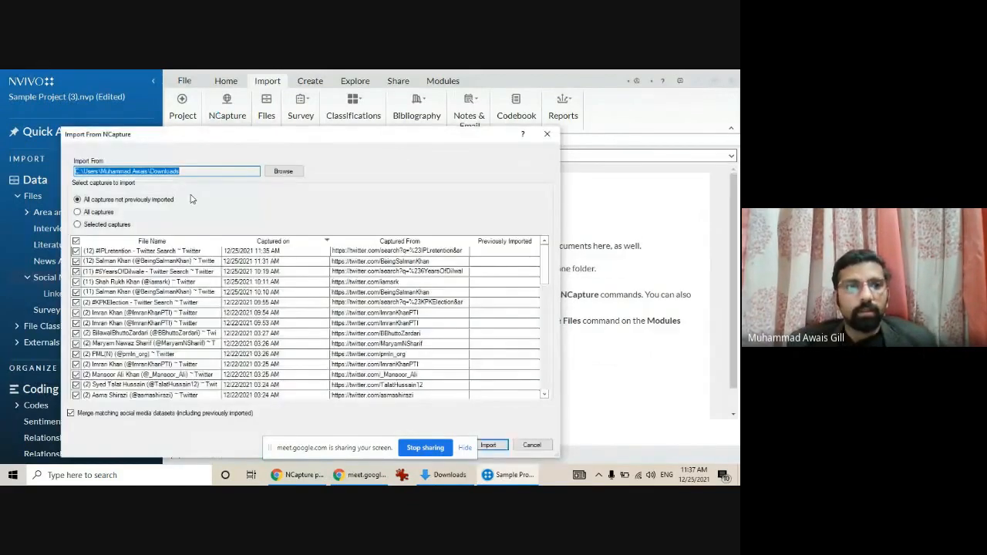
left_click(185, 171)
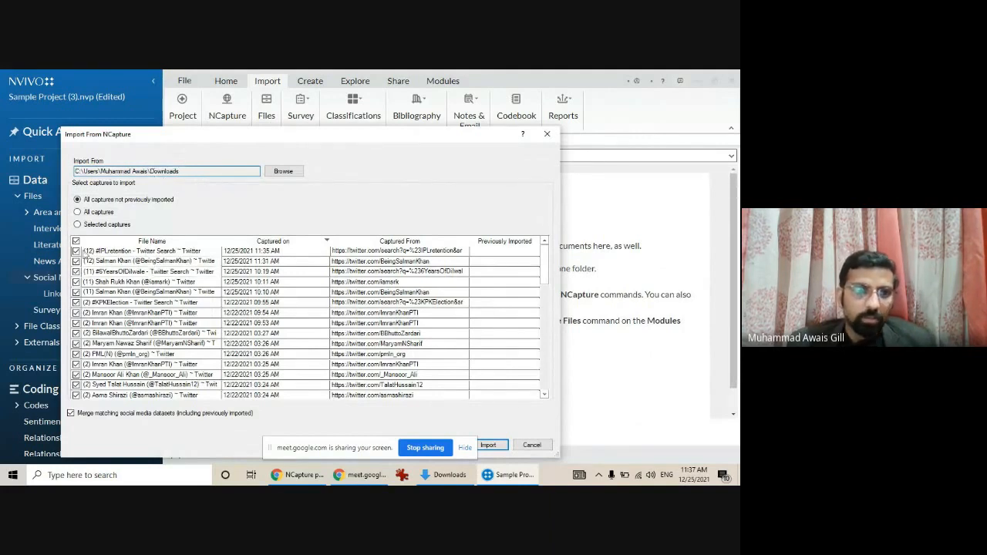
left_click(75, 282)
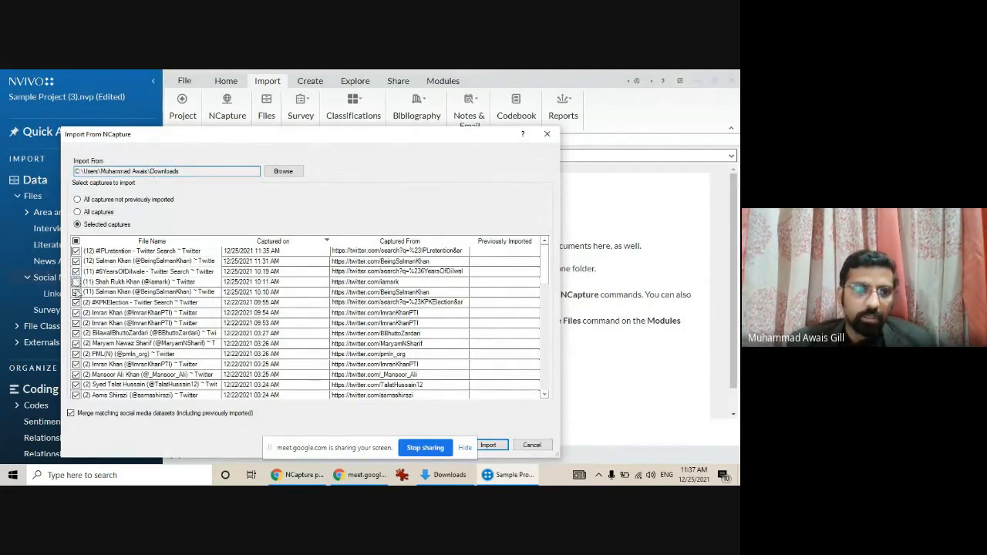
left_click(75, 291)
left_click(76, 302)
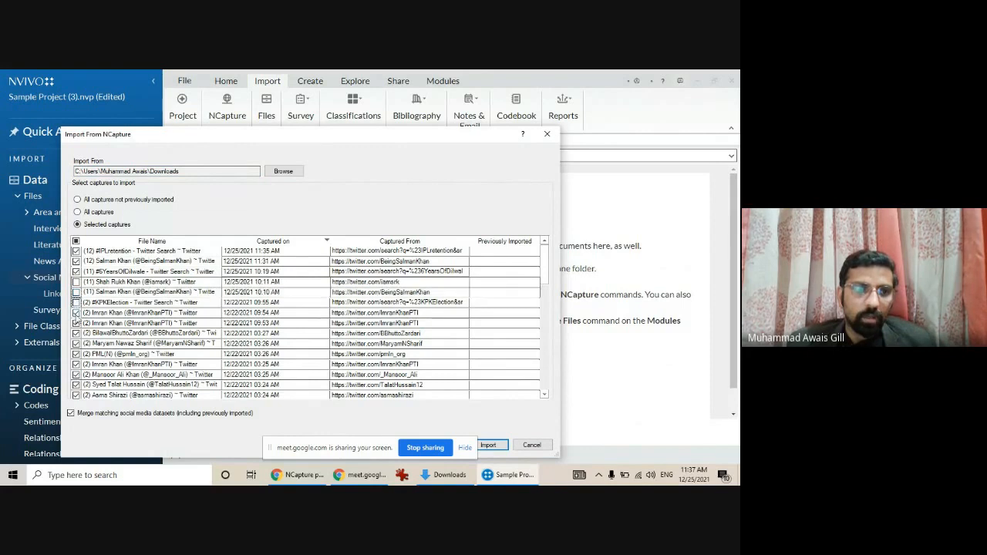
left_click(75, 312)
left_click(76, 322)
left_click(75, 333)
left_click(75, 343)
left_click(75, 353)
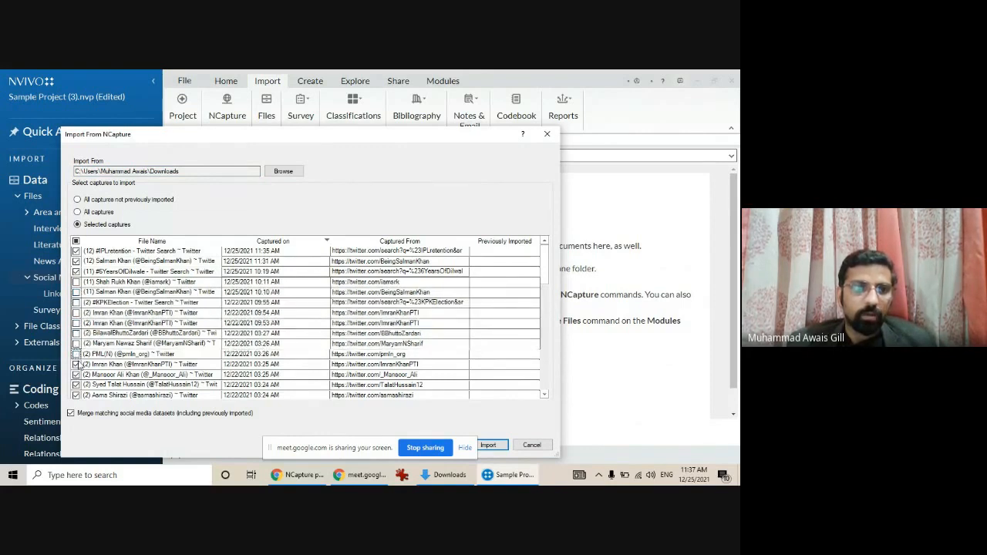
left_click(76, 364)
left_click(76, 375)
left_click(75, 385)
left_click(75, 395)
Exclude the remaining older captures from the NCapture import, down to the one captured 12/14/2021 01:18 AM
scroll(86, 386, "down", 3)
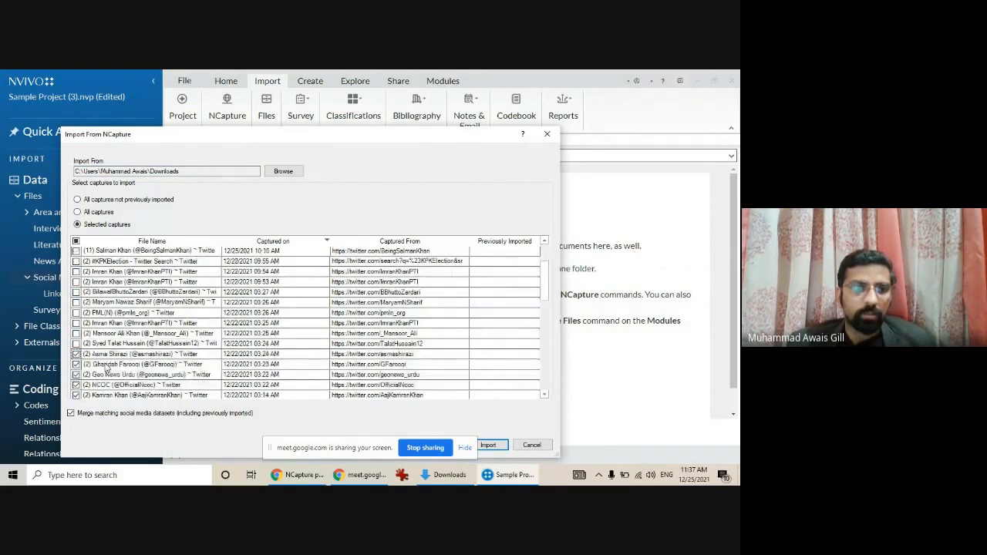
left_click(76, 292)
left_click(76, 303)
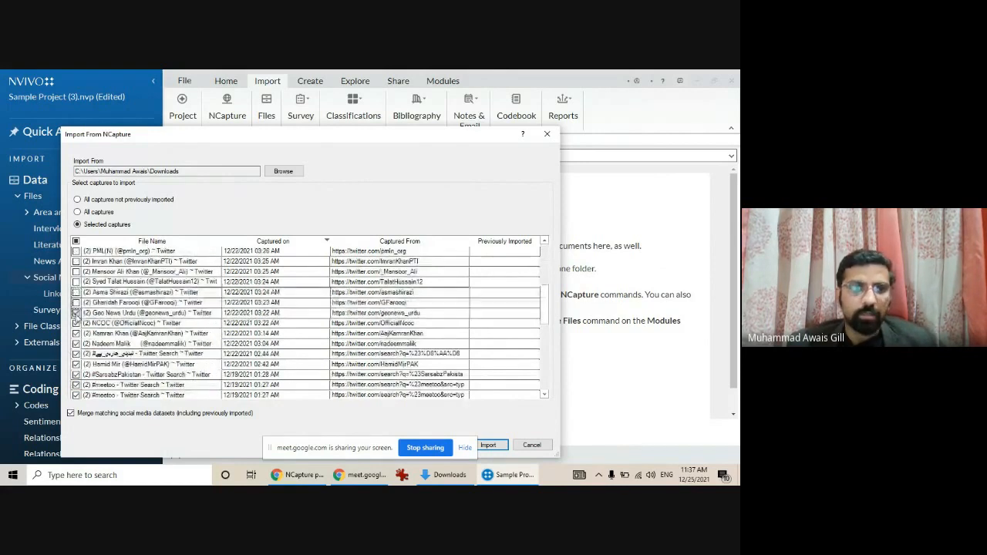
left_click(76, 312)
left_click(76, 322)
left_click(76, 334)
left_click(76, 343)
left_click(75, 353)
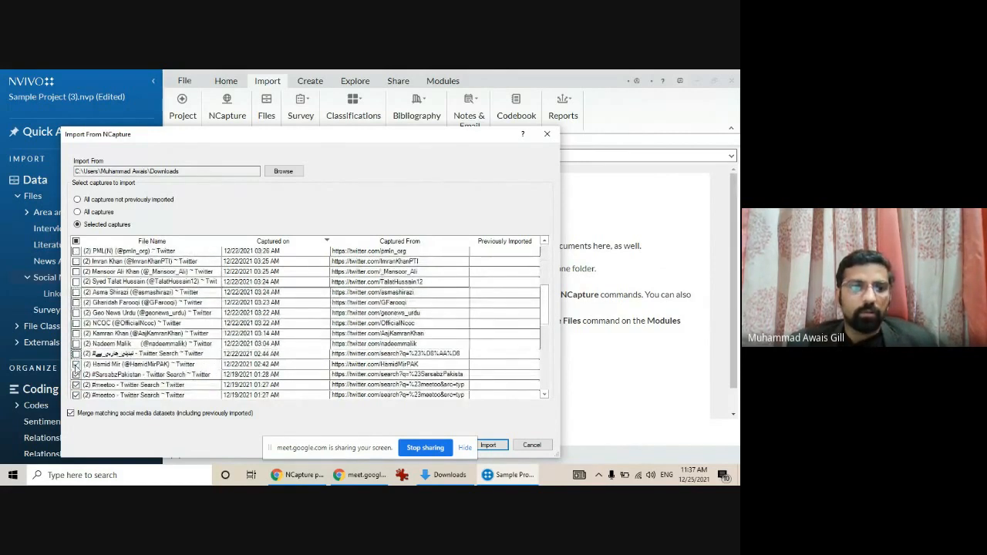
left_click(75, 364)
left_click(76, 374)
left_click(76, 385)
scroll(84, 381, "down", 3)
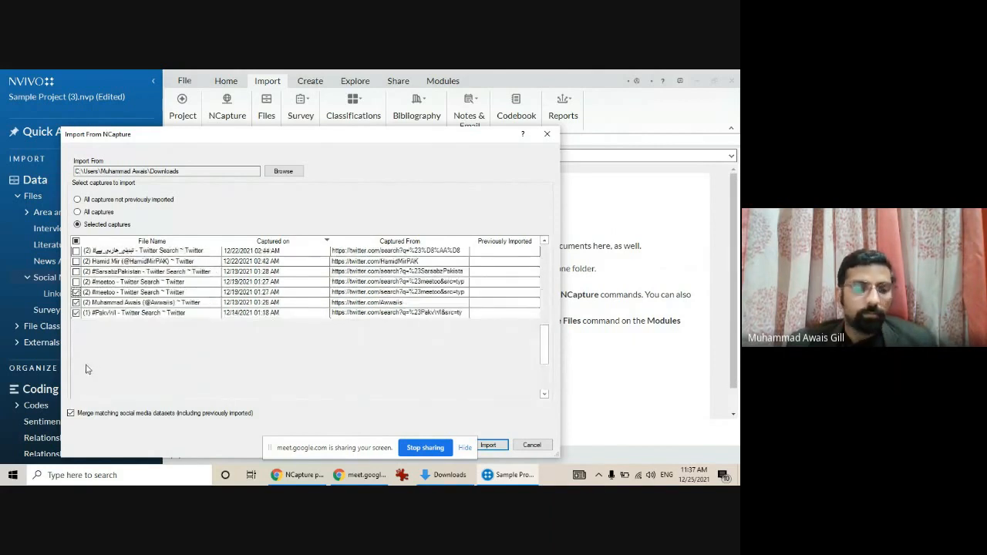
left_click(76, 303)
left_click(75, 313)
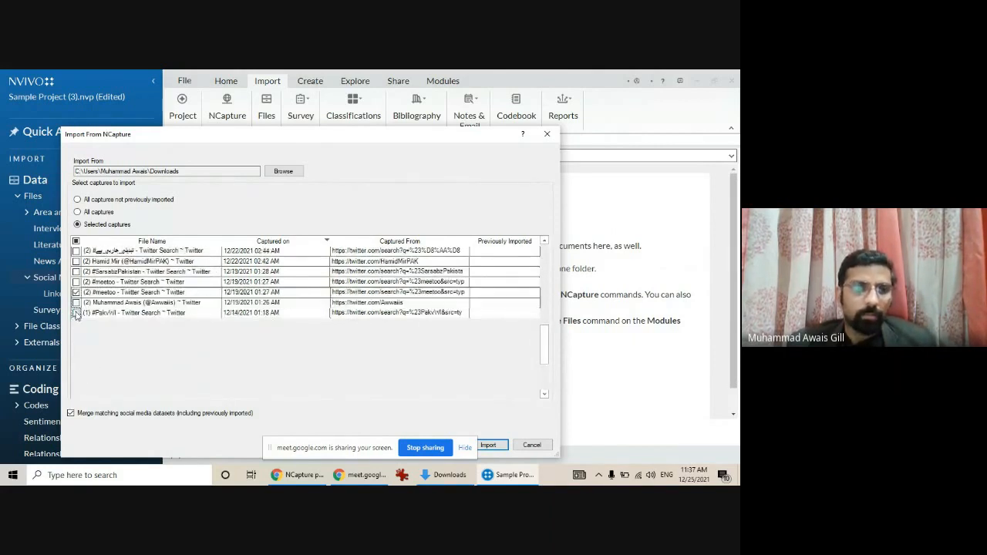
left_click(76, 292)
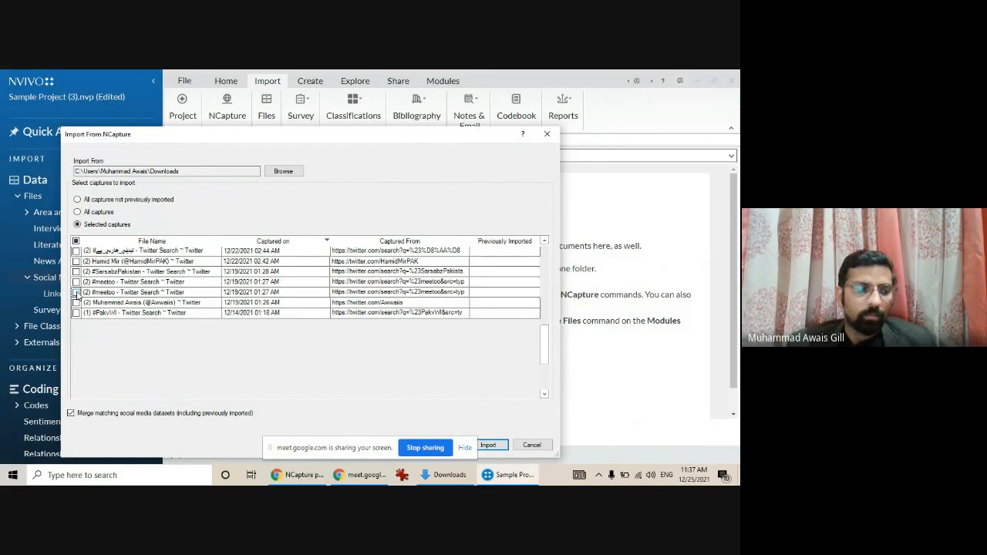
scroll(104, 303, "up", 4)
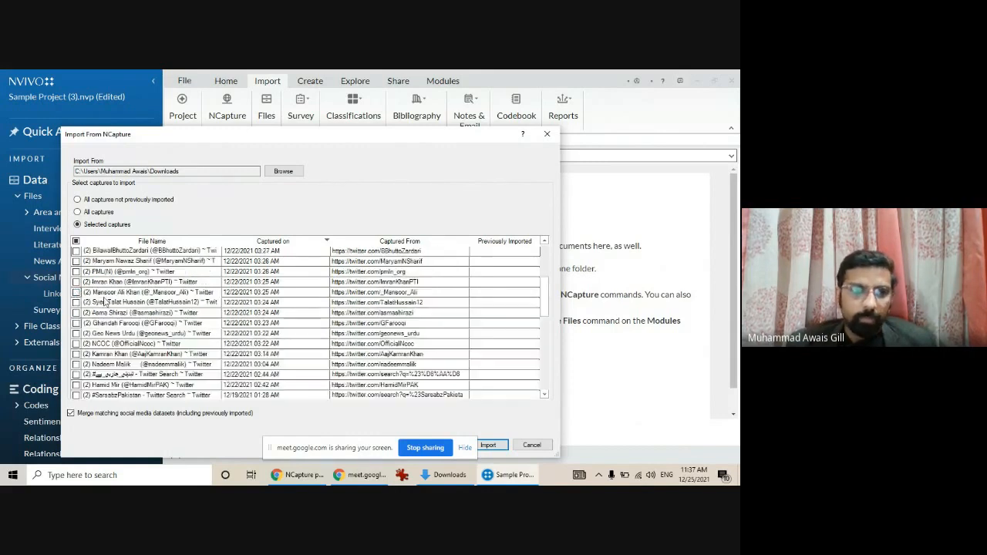
scroll(104, 303, "up", 3)
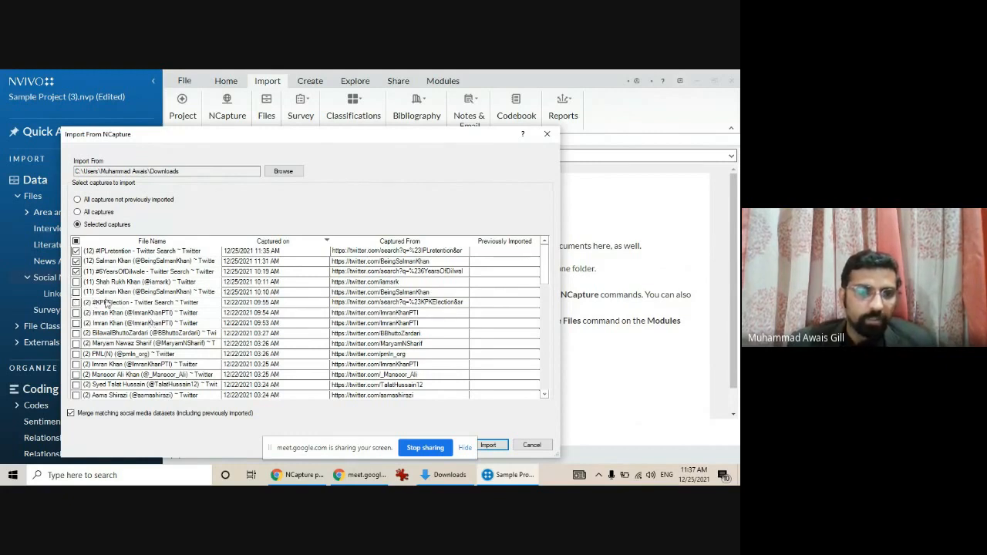
scroll(129, 317, "down", 3)
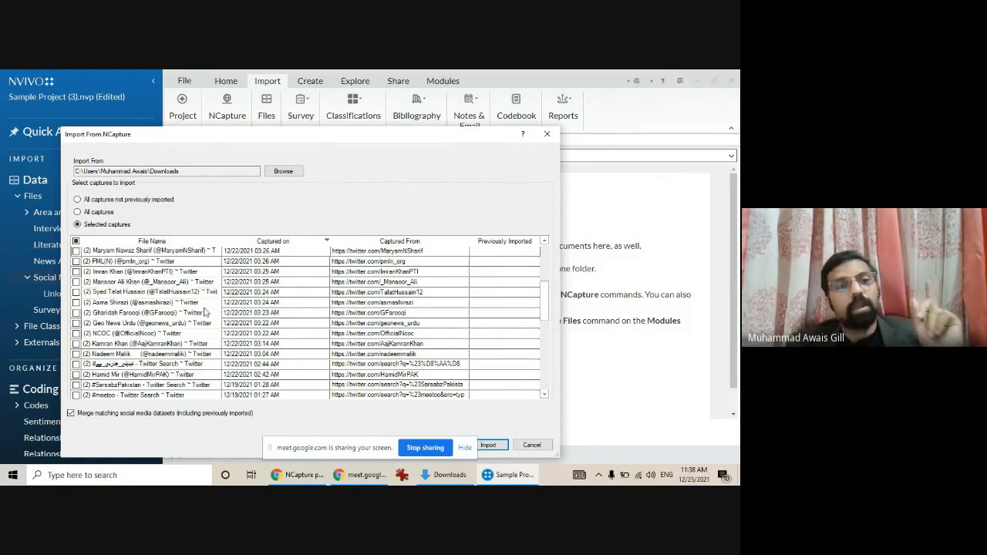
scroll(144, 368, "up", 5)
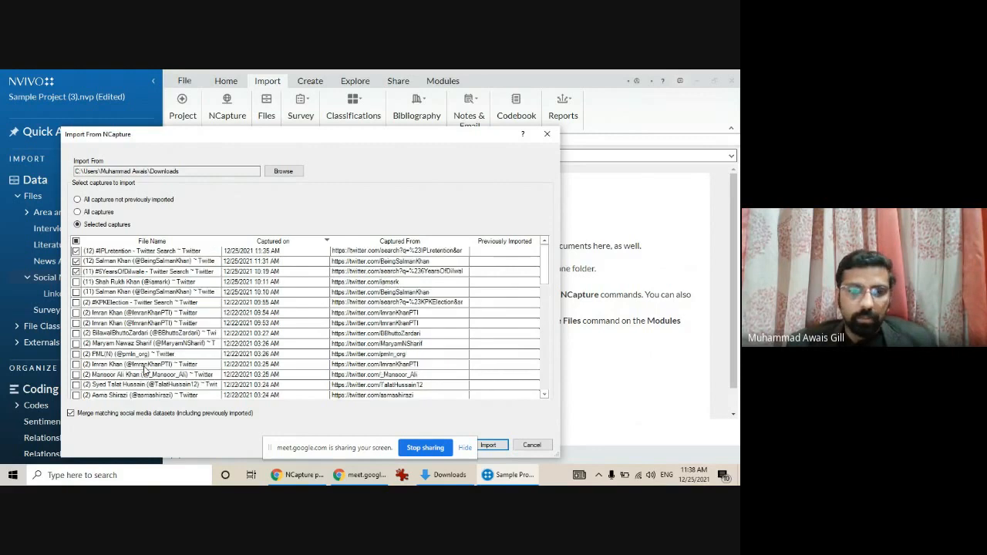
left_click(488, 445)
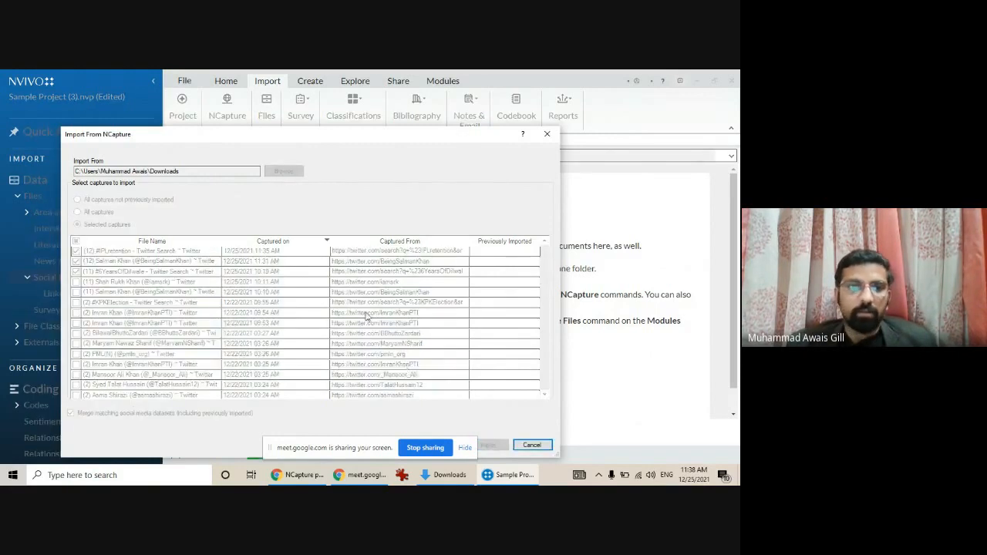
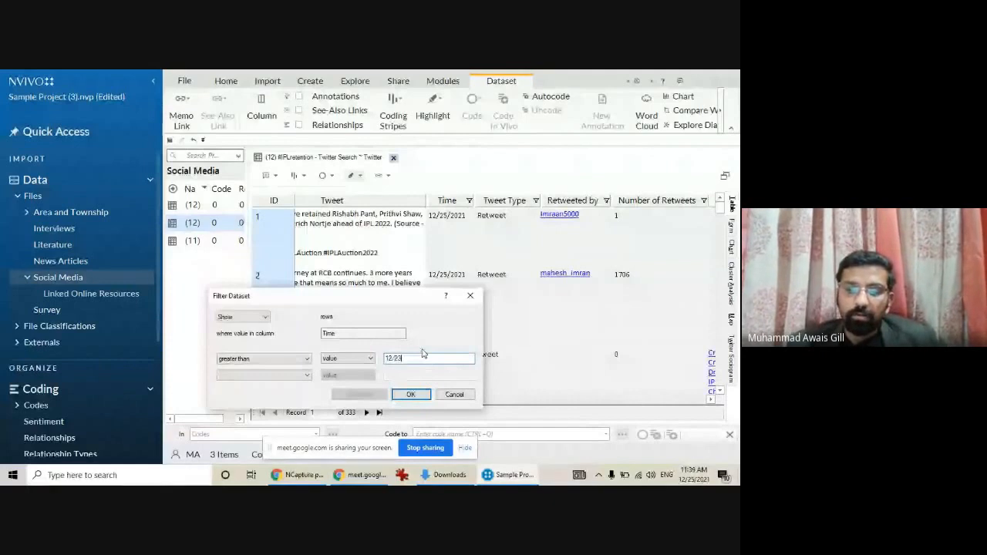
Fill in a Time filter for values greater than 12/23/2021 on the #IPLretention dataset and dismiss it without applying
type("/2")
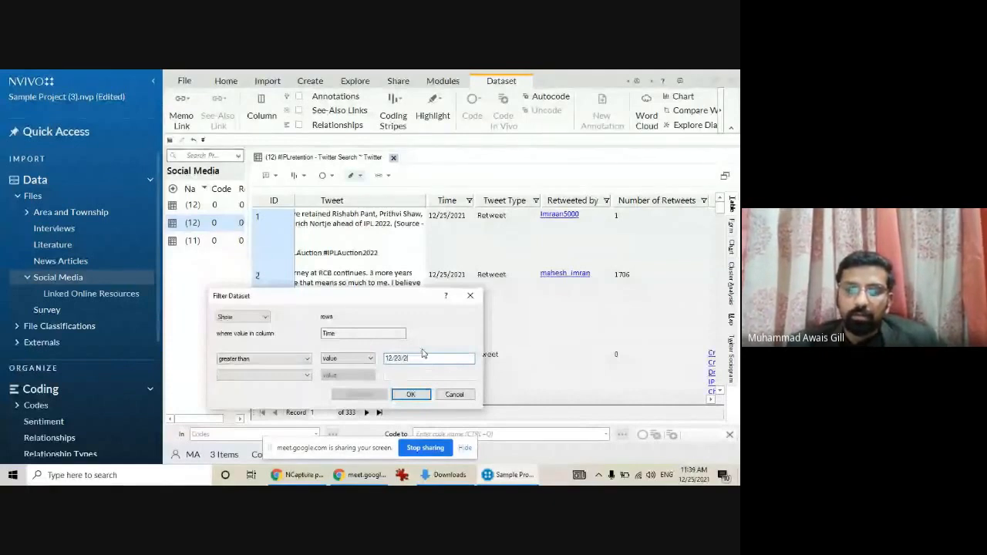
type("021")
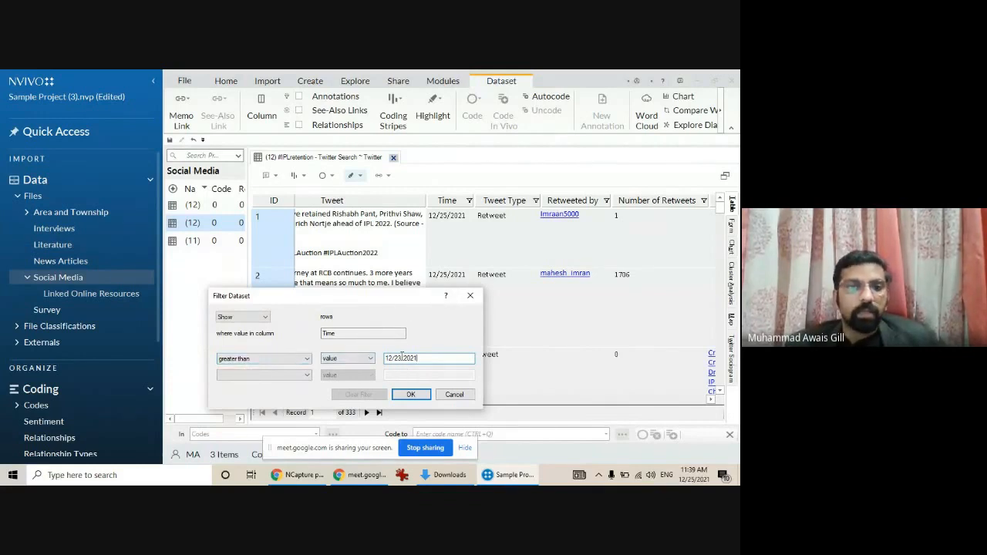
left_click_drag(408, 300, 311, 281)
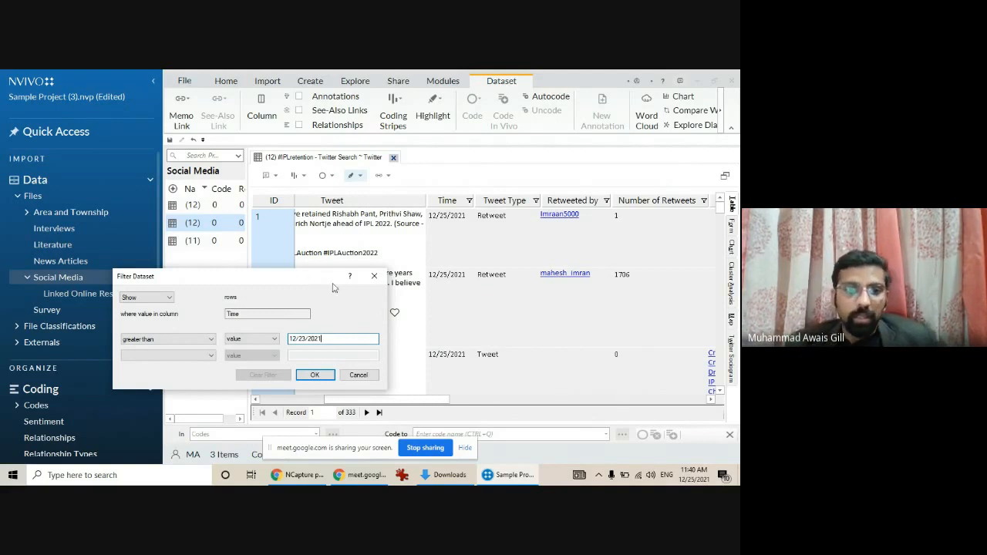
left_click(374, 276)
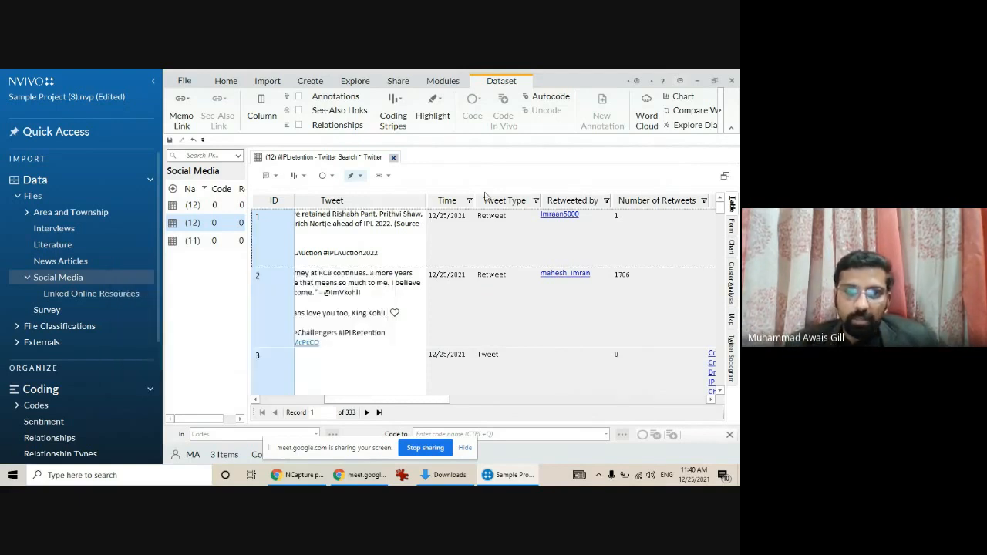
Filter the #IPLretention dataset to show rows whose Tweet Type contains Tweet and look through the filtered rows
left_click(535, 201)
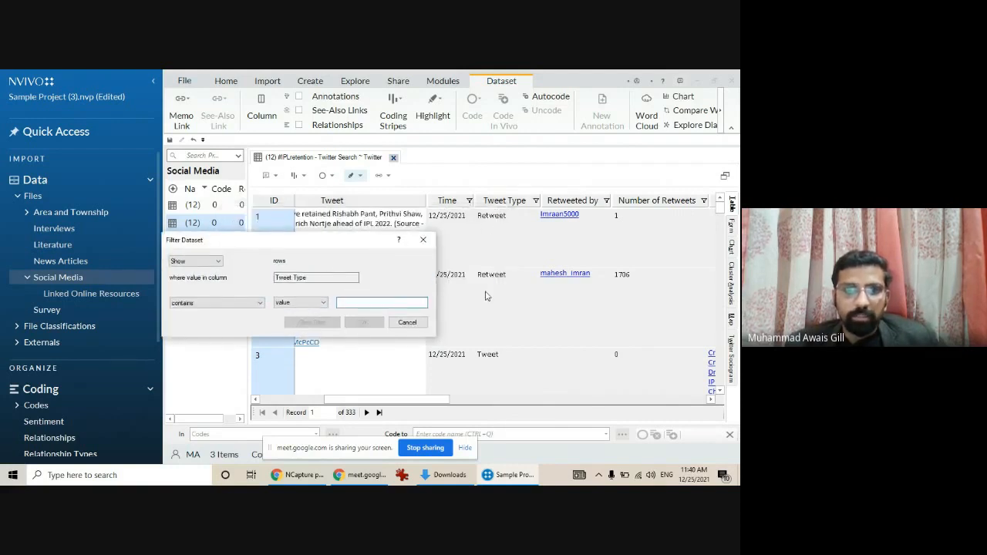
type("Tweet")
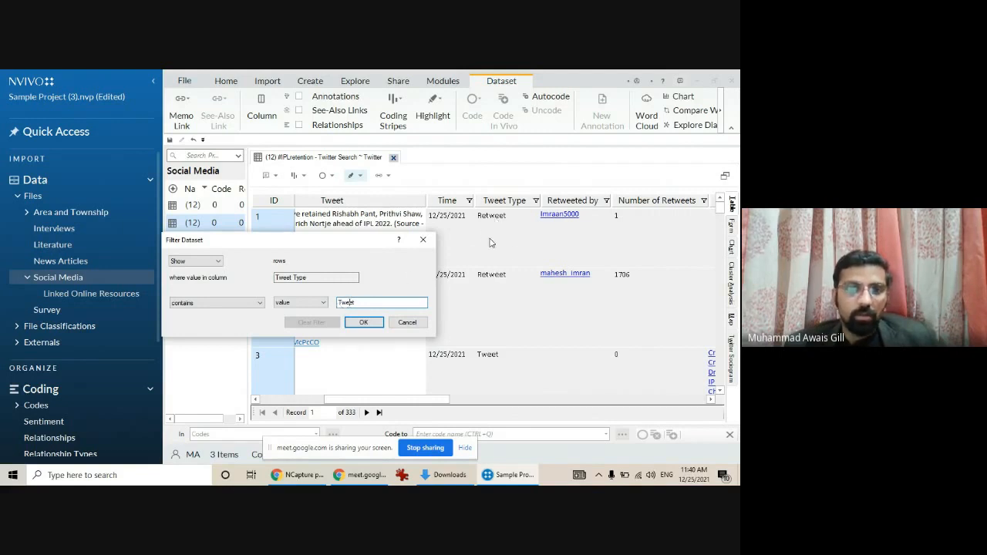
left_click(363, 323)
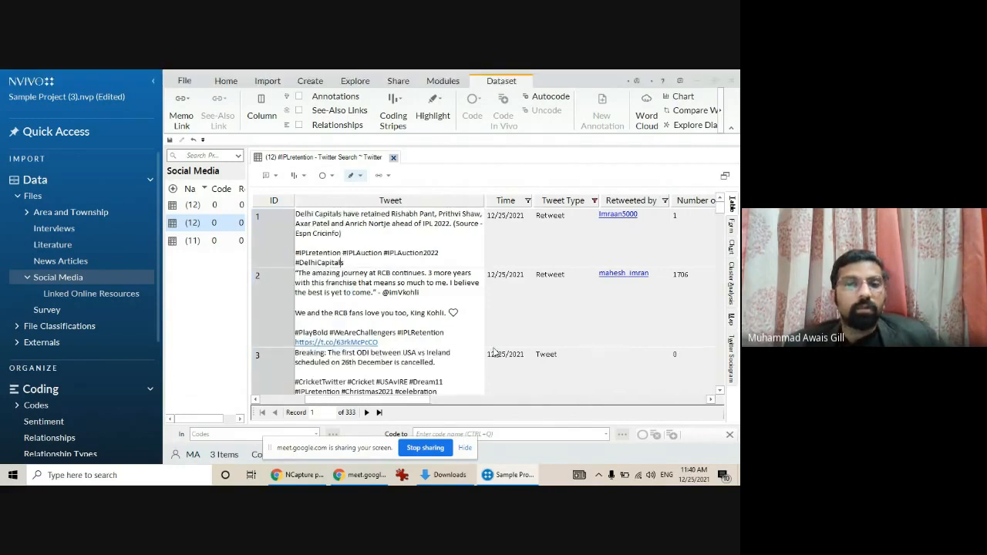
scroll(584, 260, "down", 10)
scroll(584, 260, "up", 10)
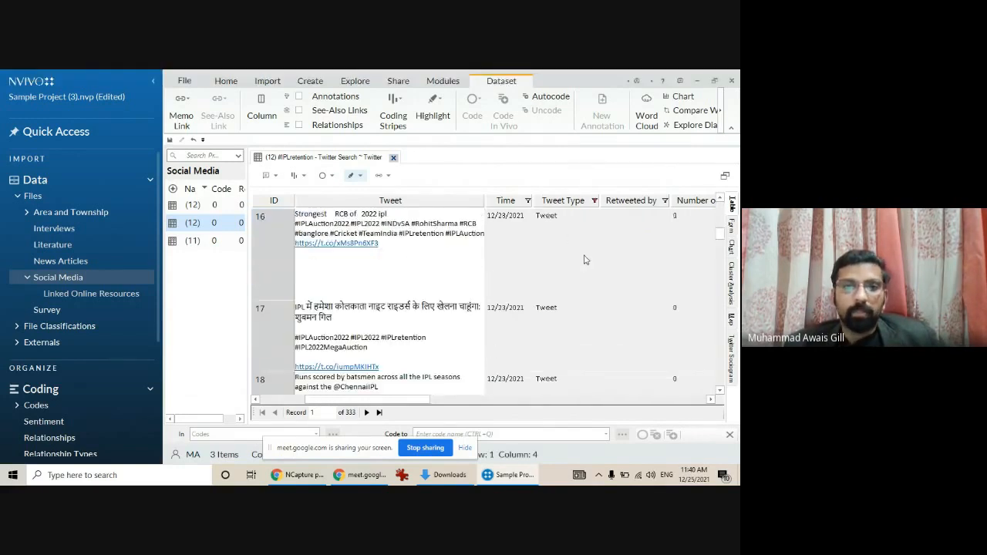
Check the Show and Hide choices of the Tweet Type filter and cancel without changing it
left_click(595, 201)
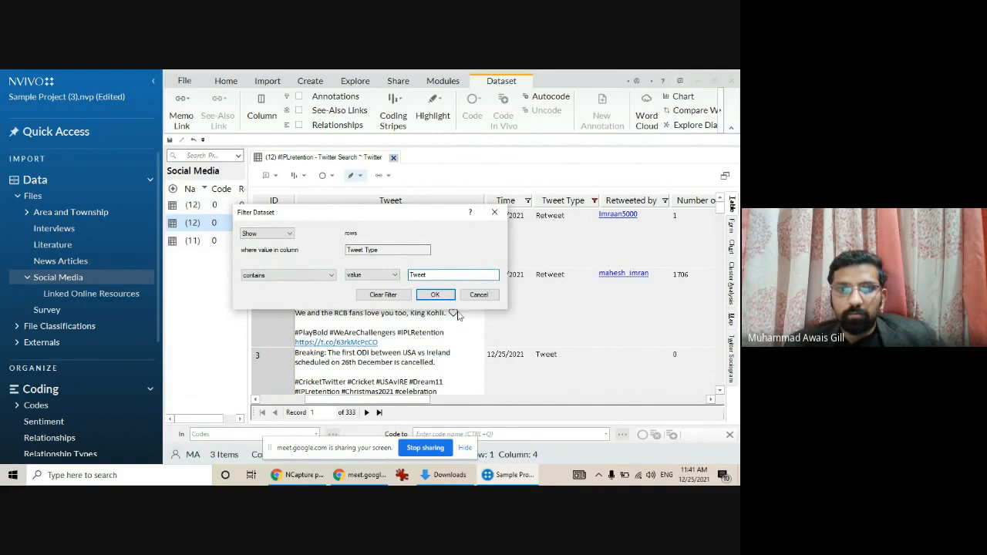
left_click(283, 234)
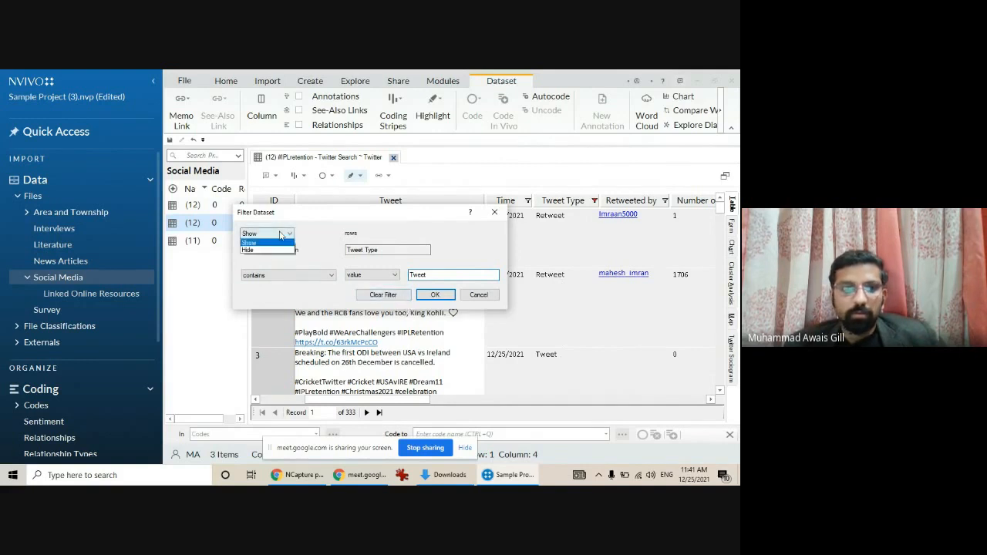
left_click(283, 237)
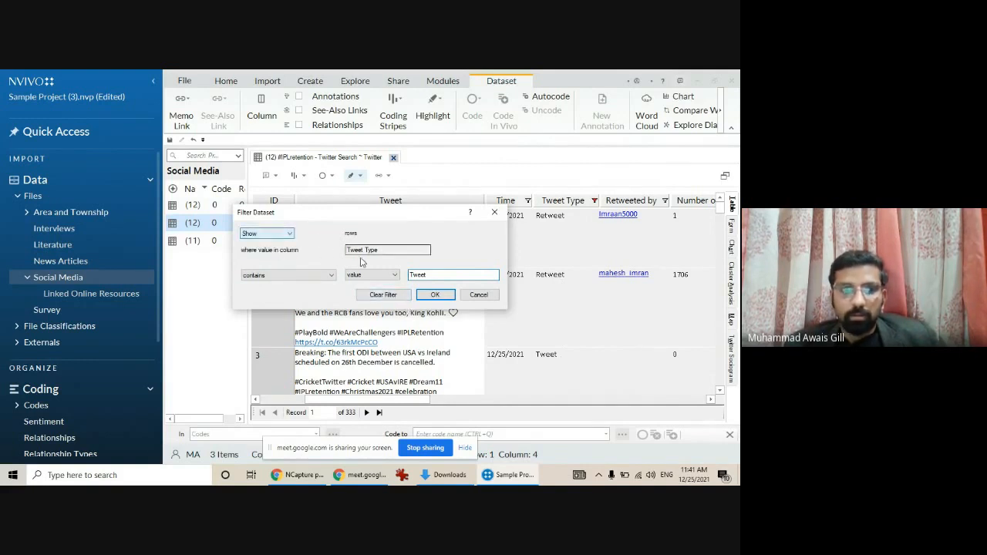
left_click(479, 295)
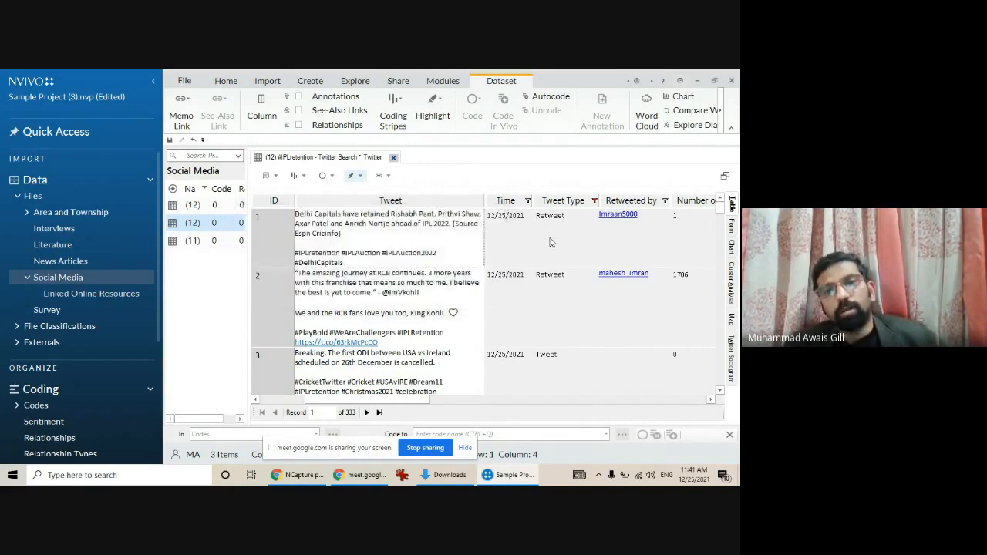
Change the Tweet Type filter of the #IPLretention dataset to show rows containing Retweet
left_click(594, 201)
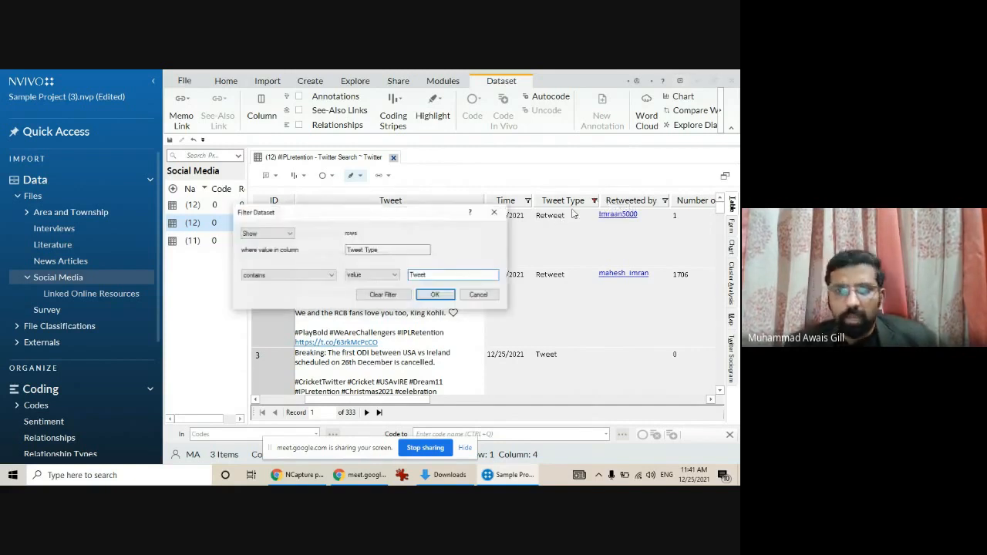
double_click(411, 275)
left_click(416, 275)
key("BackSpace")
type("Retw")
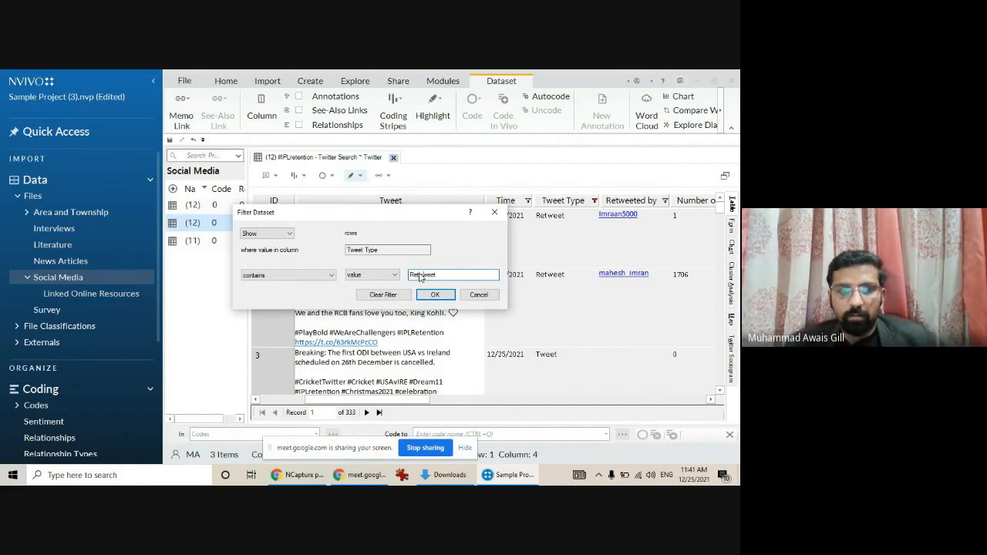
key("BackSpace")
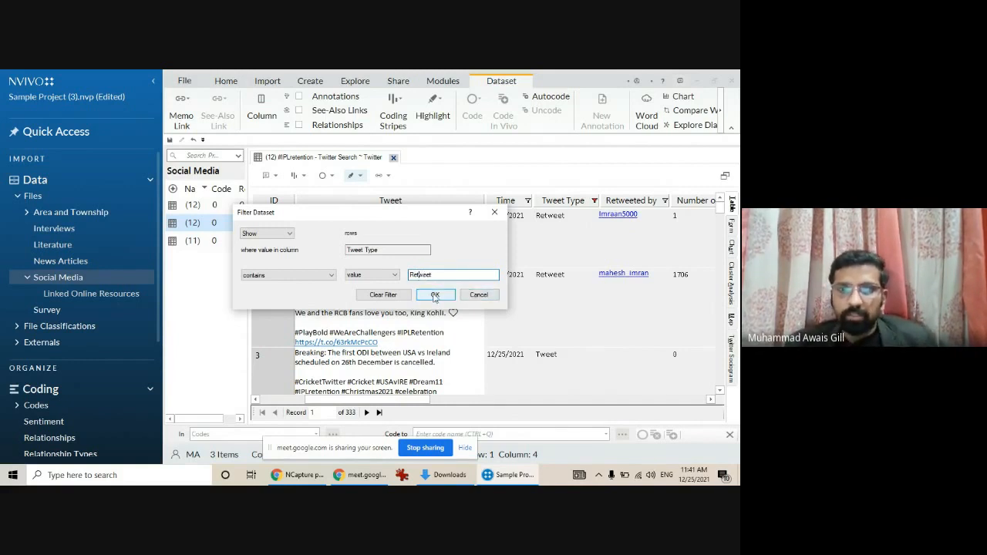
left_click(435, 296)
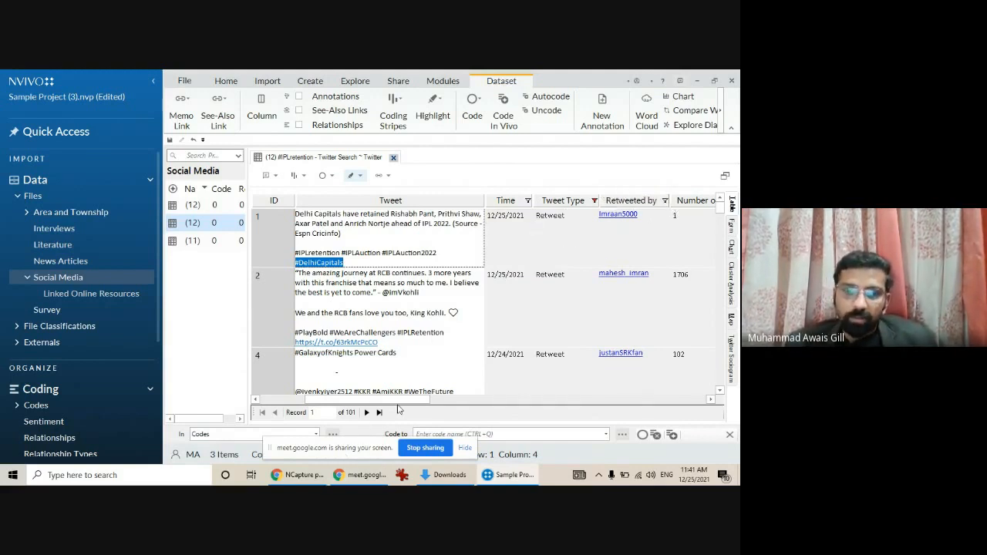
Look through the Hashtags column of the filtered retweets, check its filter options and cancel without filtering
left_click_drag(412, 401, 489, 399)
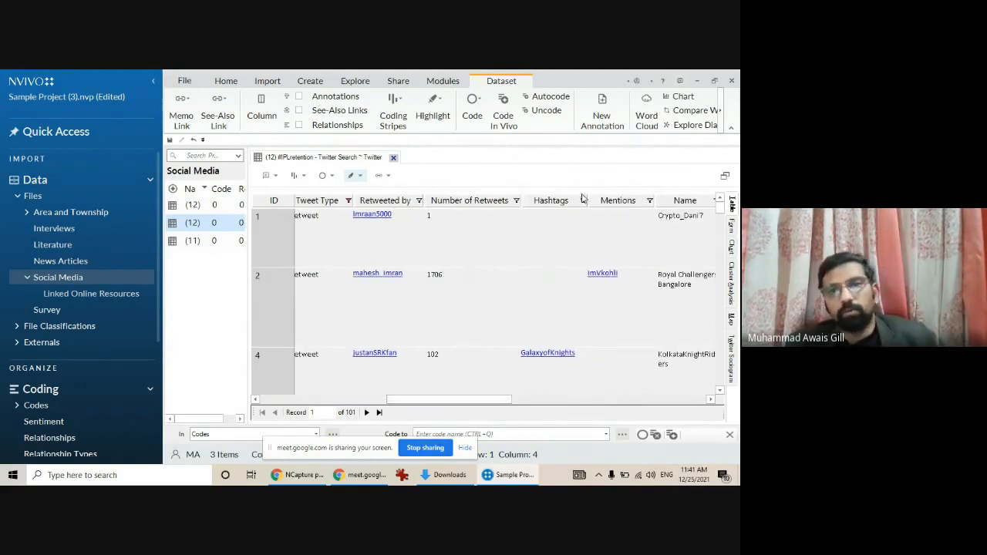
scroll(547, 333, "down", 3)
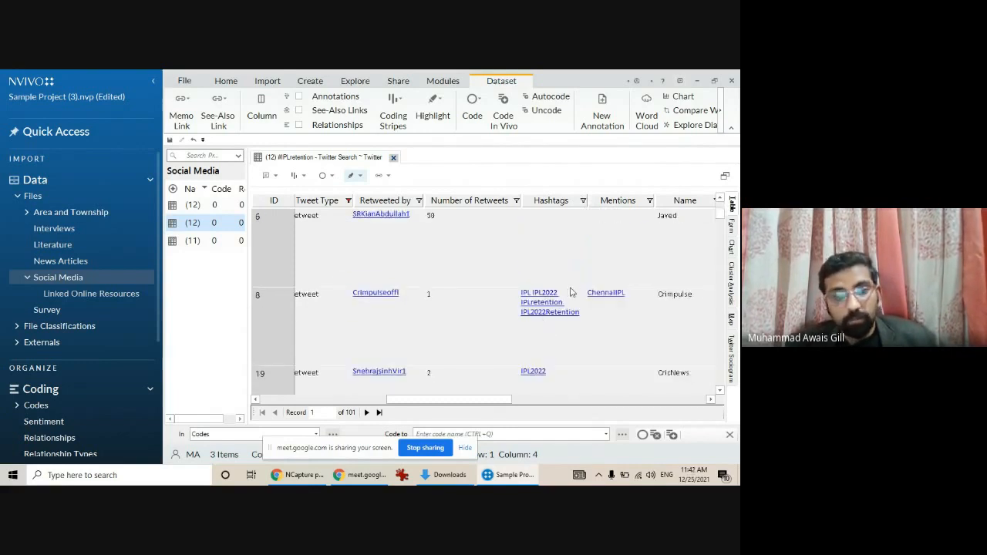
left_click(583, 200)
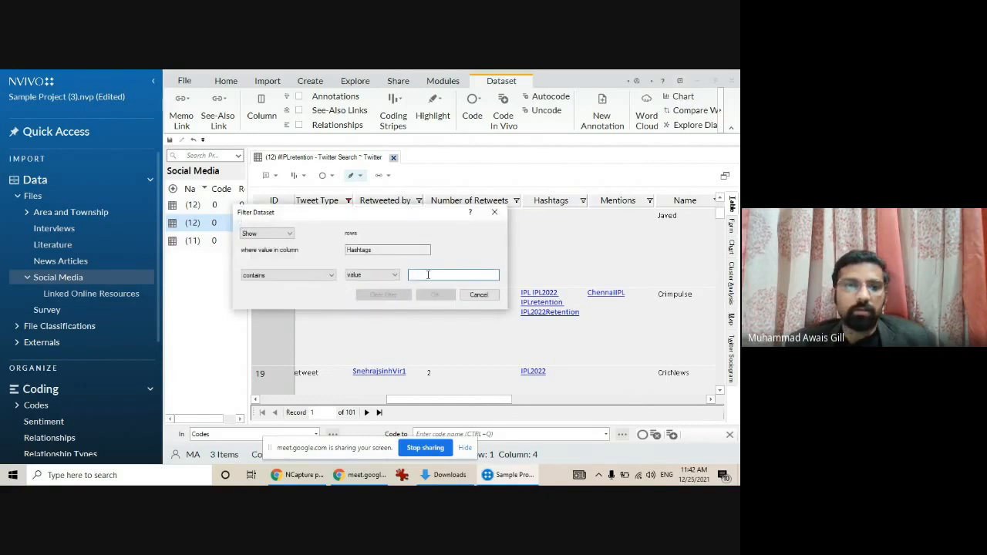
left_click(478, 294)
Check the dates of the retweets and filter the Time column to show values greater than 12/20/2021
left_click_drag(493, 402, 439, 399)
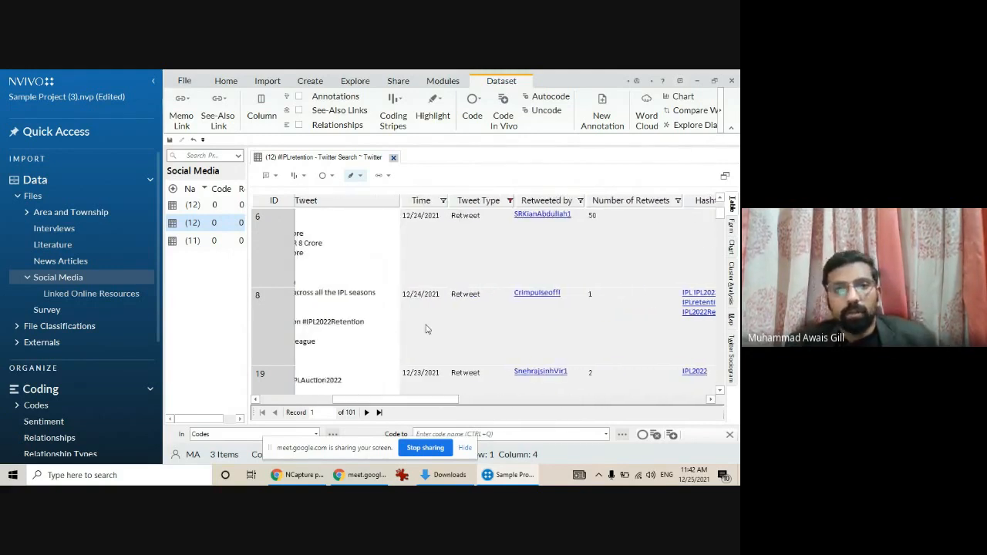
scroll(424, 247, "down", 10)
scroll(425, 246, "down", 10)
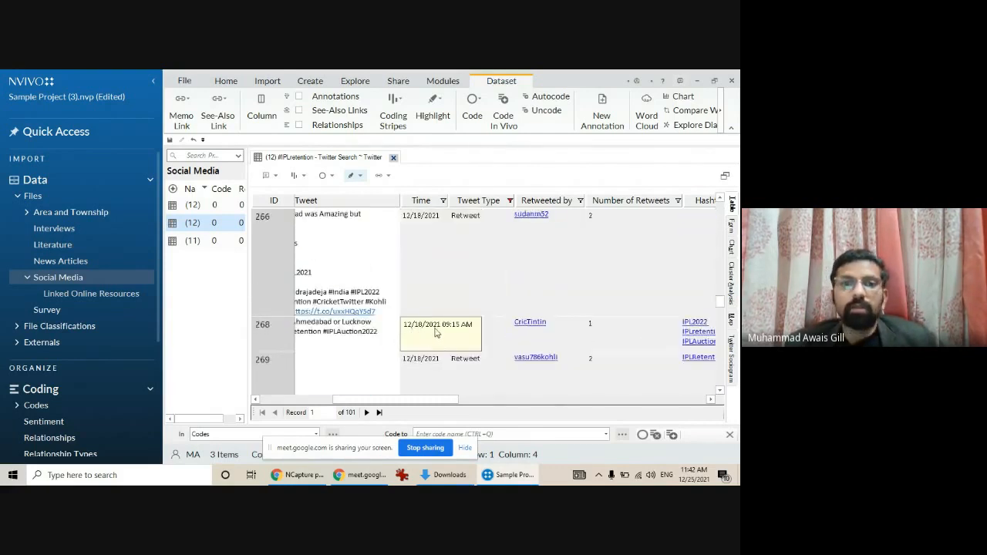
scroll(437, 332, "up", 9)
left_click(444, 201)
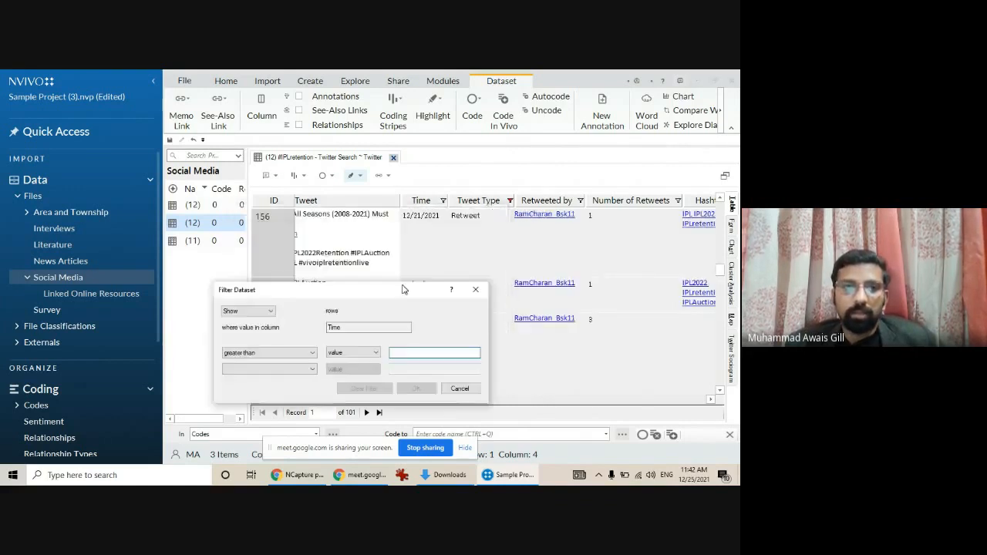
type("12/18/")
key("BackSpace")
key("BackSpace")
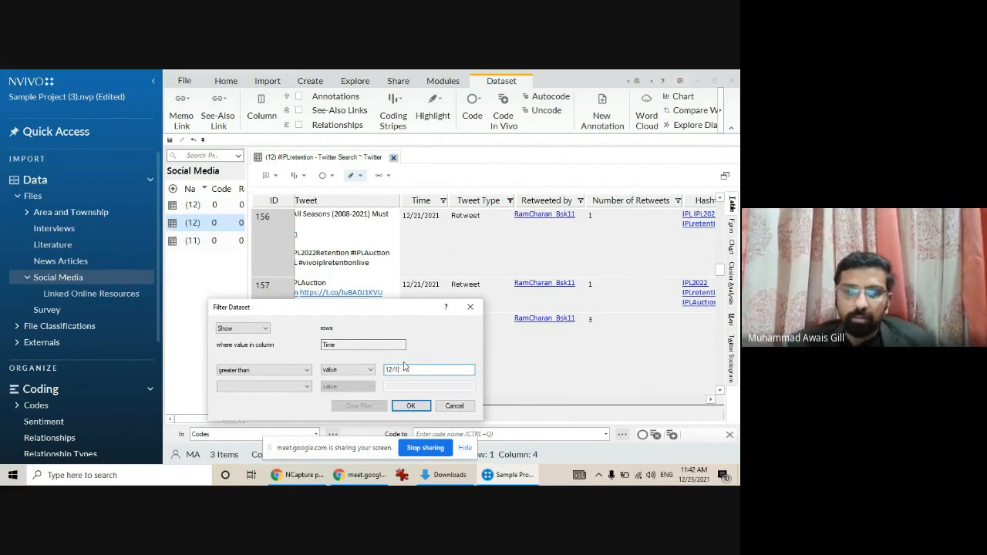
key("BackSpace")
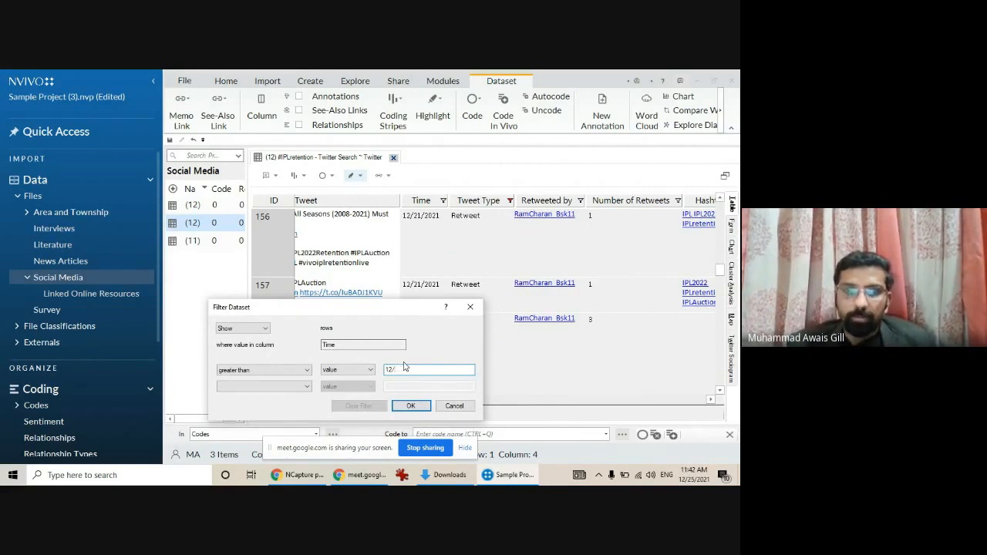
type("20/2021")
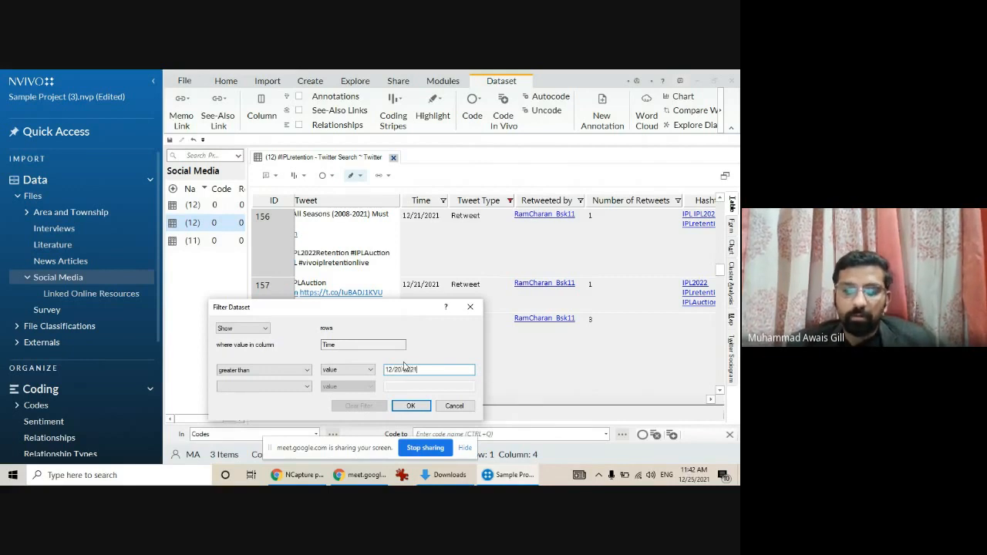
key("Return")
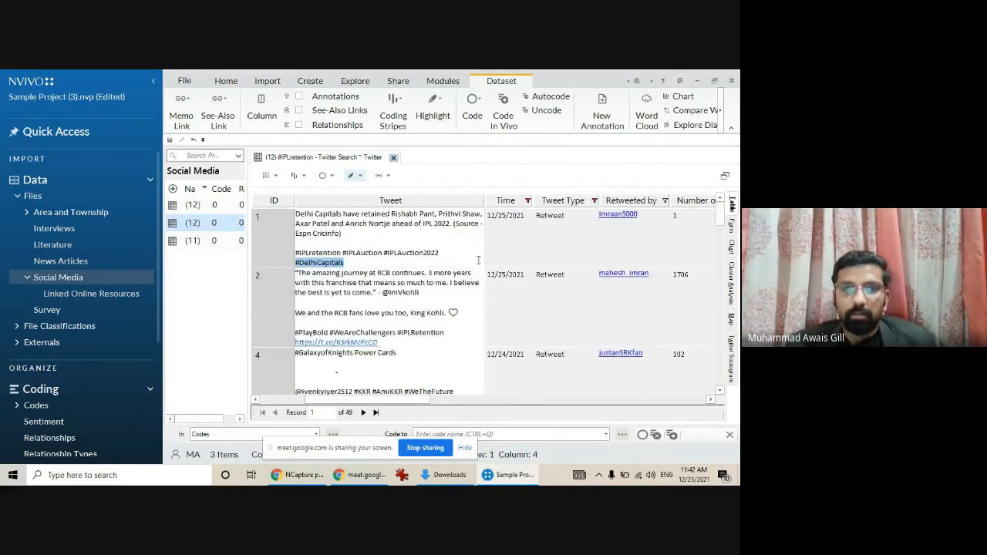
Look through the retweets remaining under the Time filter down to the last row and close the #IPLretention dataset
scroll(513, 293, "down", 10)
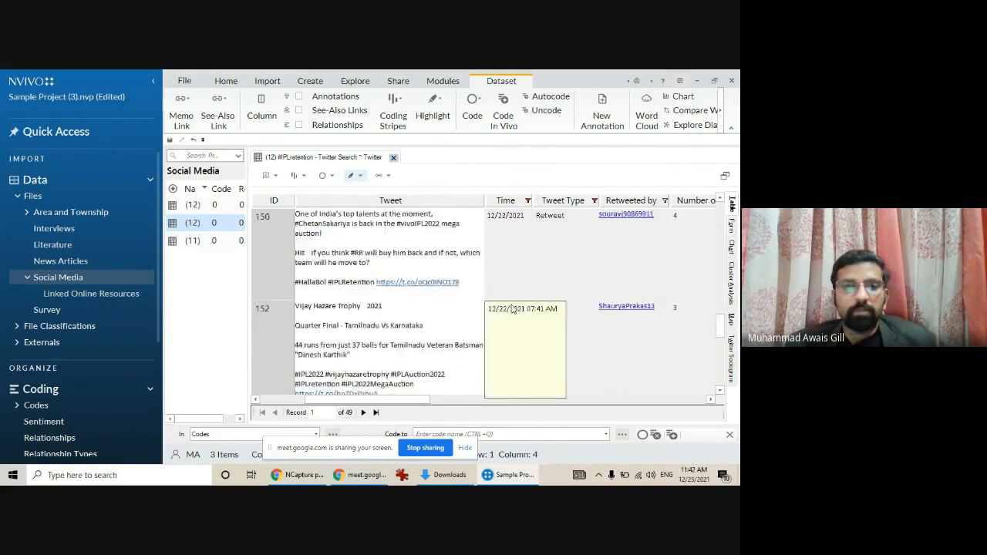
scroll(513, 308, "down", 5)
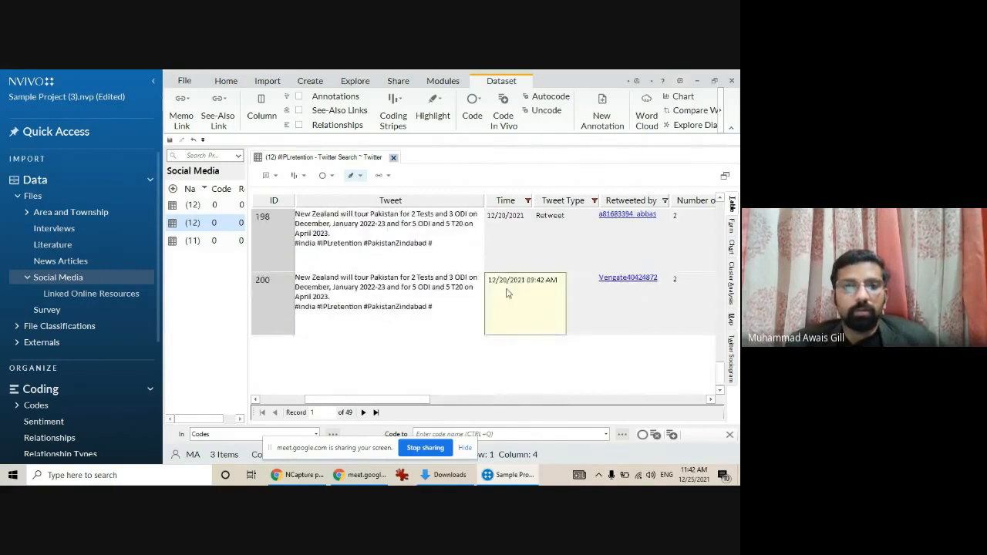
scroll(520, 324, "up", 5)
scroll(521, 324, "down", 5)
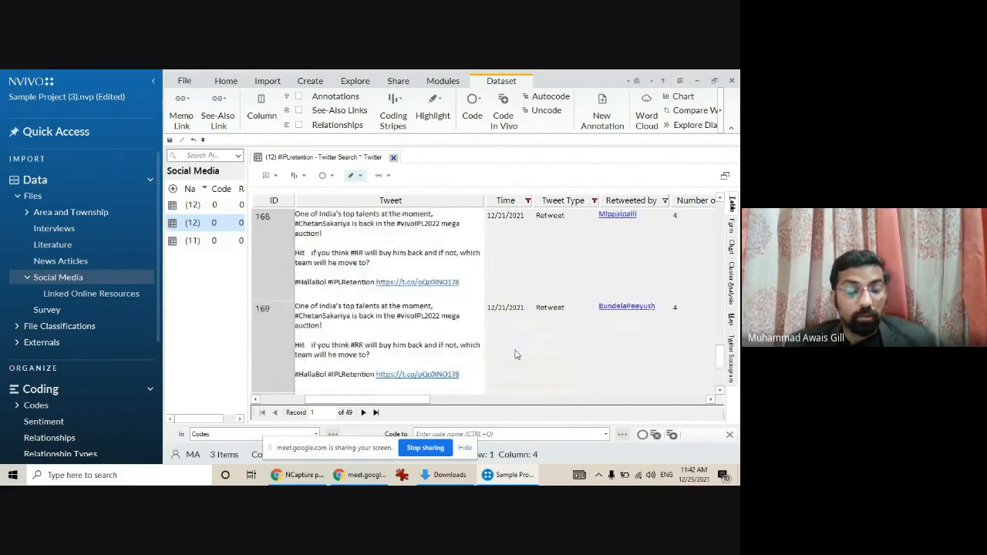
scroll(517, 355, "down", 5)
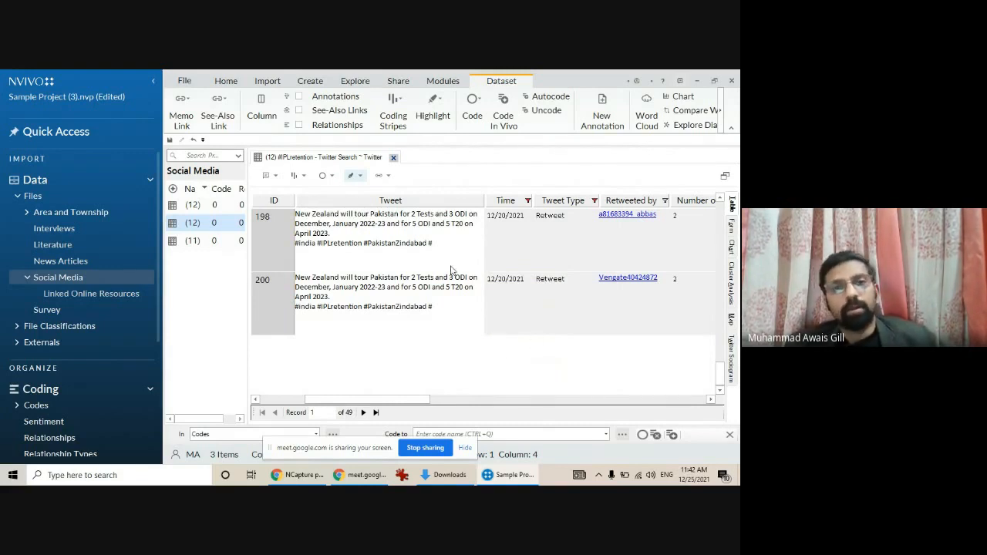
left_click(393, 158)
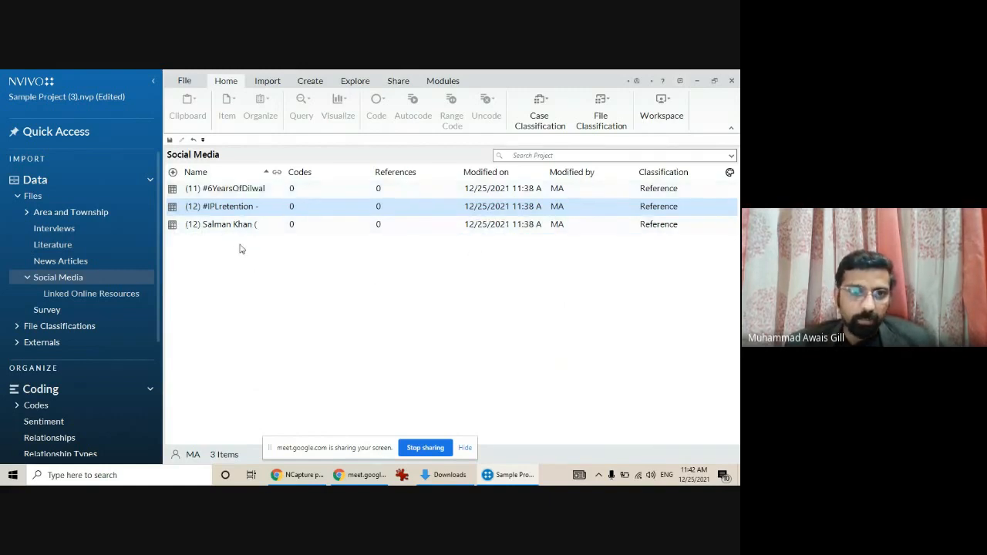
View the contents of the Survey folder and expand the Cases section of the project
left_click(62, 315)
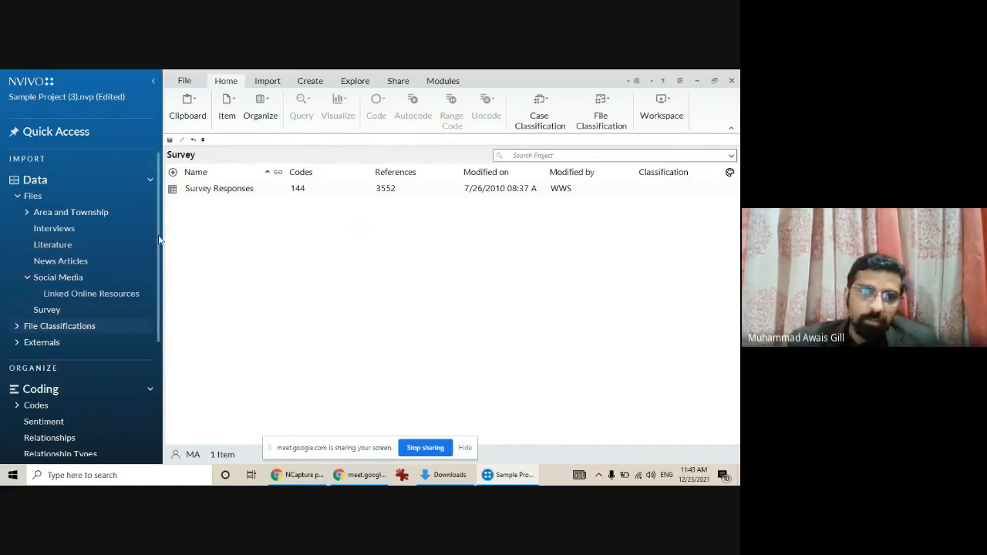
scroll(160, 293, "down", 2)
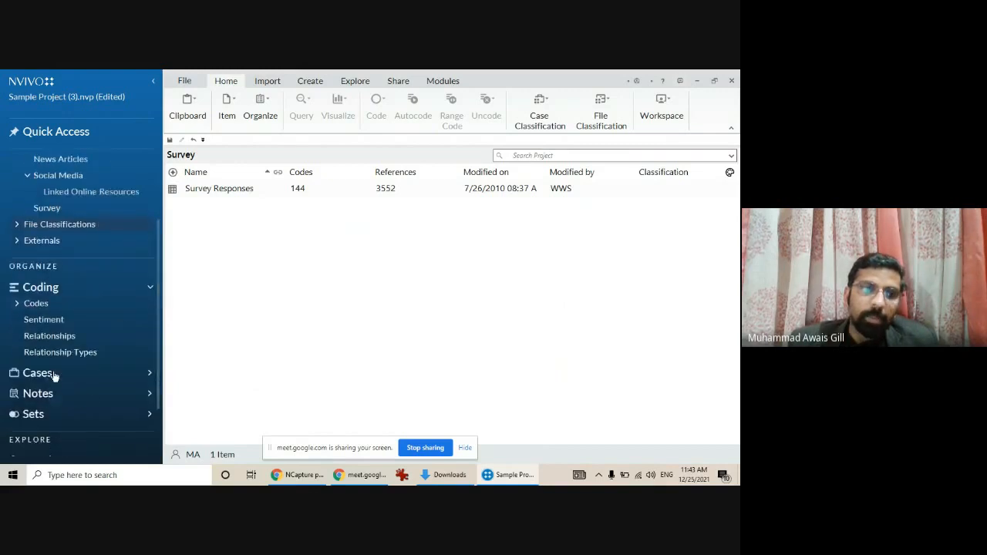
left_click(54, 375)
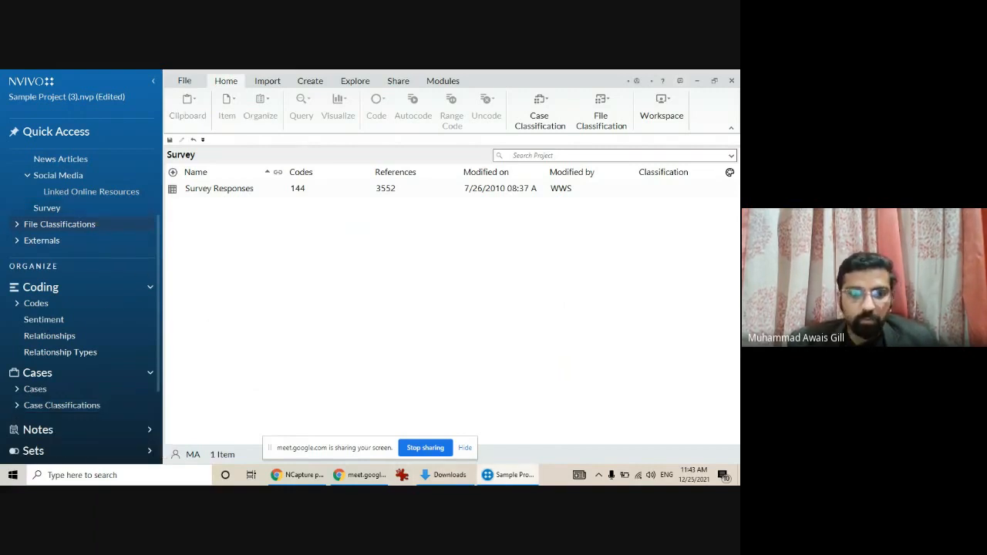
Switch to File Explorer and copy Survey_data to the Desktop from 4. Survey Data in the NVivo Certified Expert Course's File Repository on drive D
left_click(444, 475)
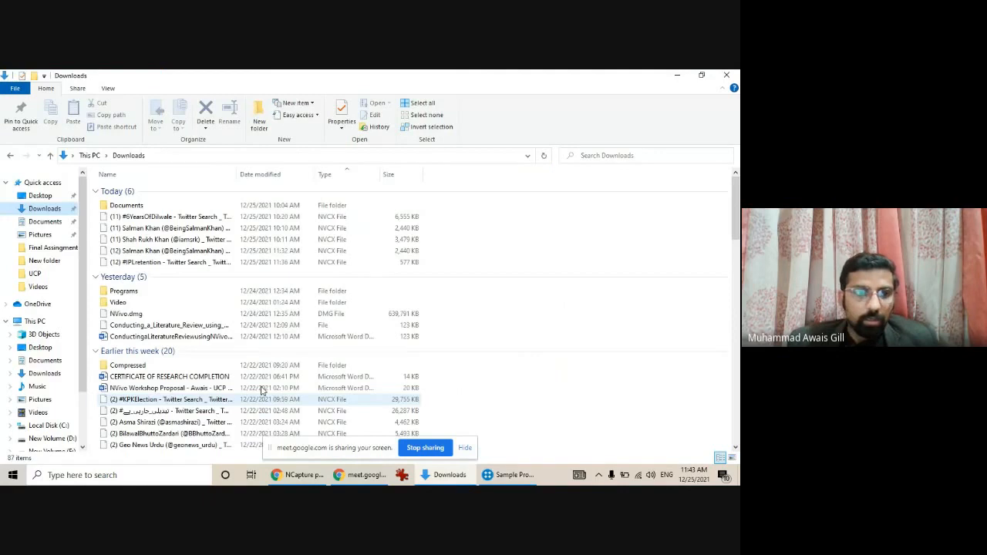
left_click(45, 324)
double_click(319, 276)
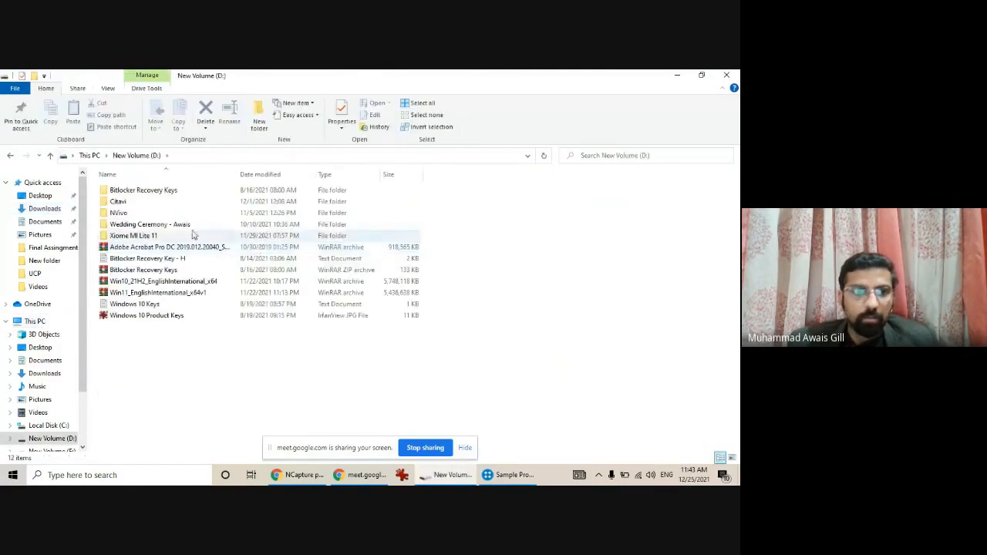
double_click(125, 213)
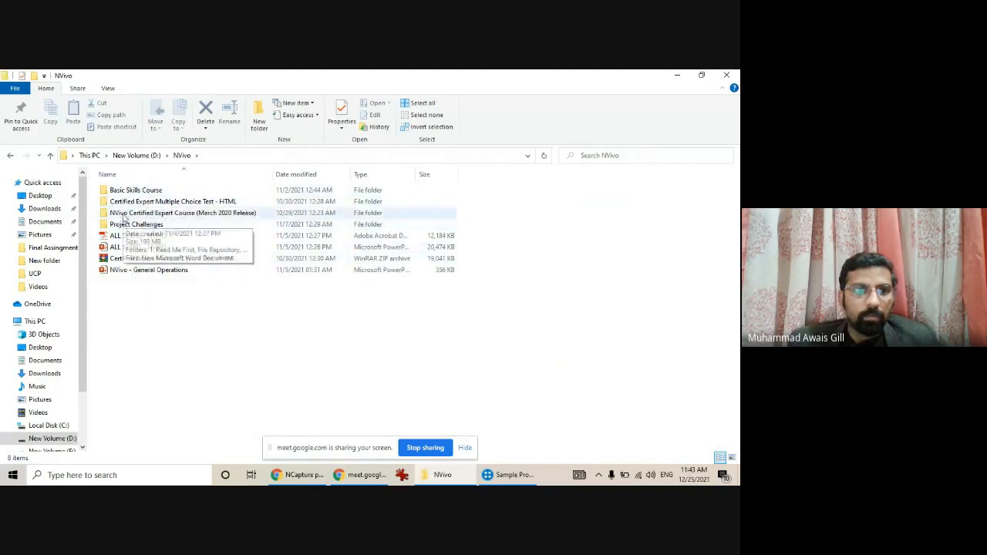
double_click(125, 213)
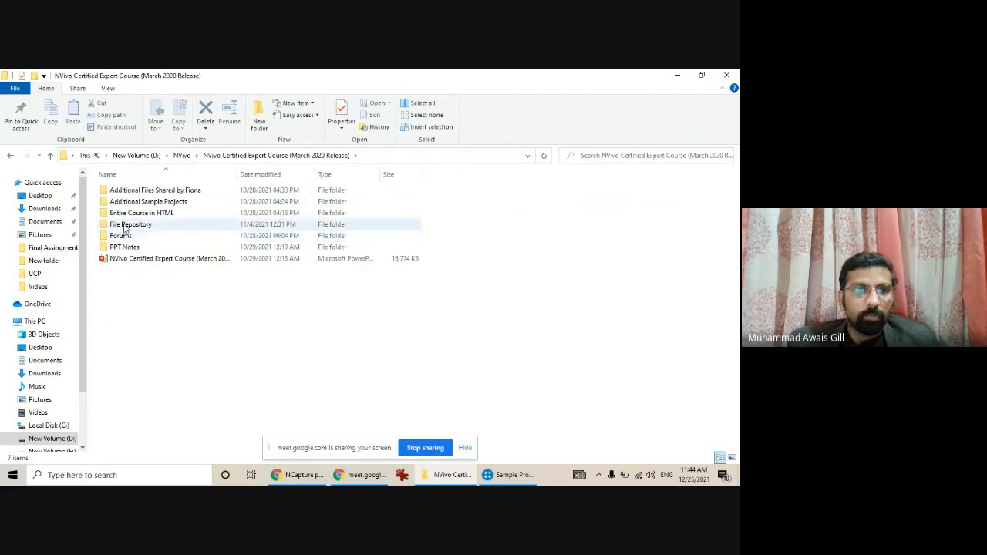
double_click(128, 224)
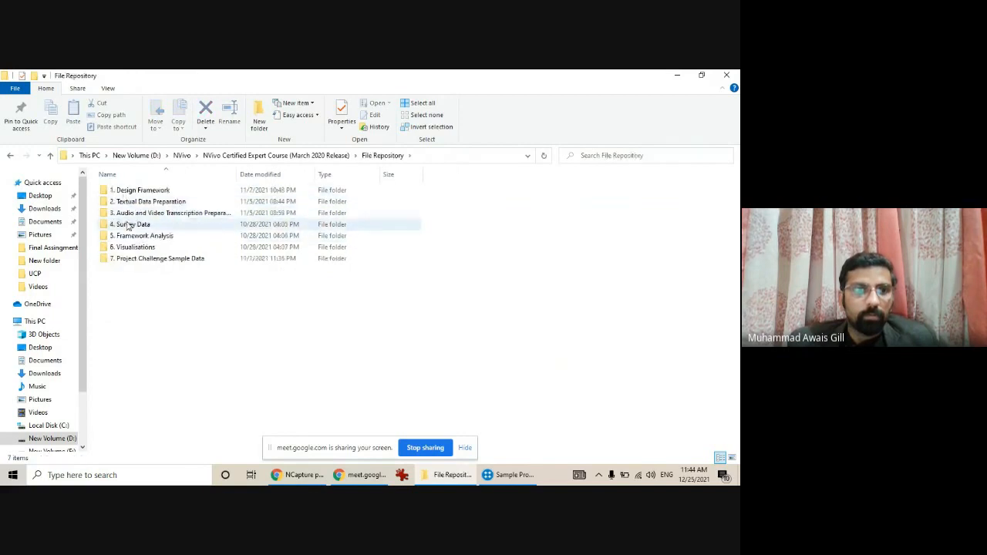
double_click(127, 225)
left_click(110, 203)
left_click_drag(109, 203, 40, 195)
left_click(678, 75)
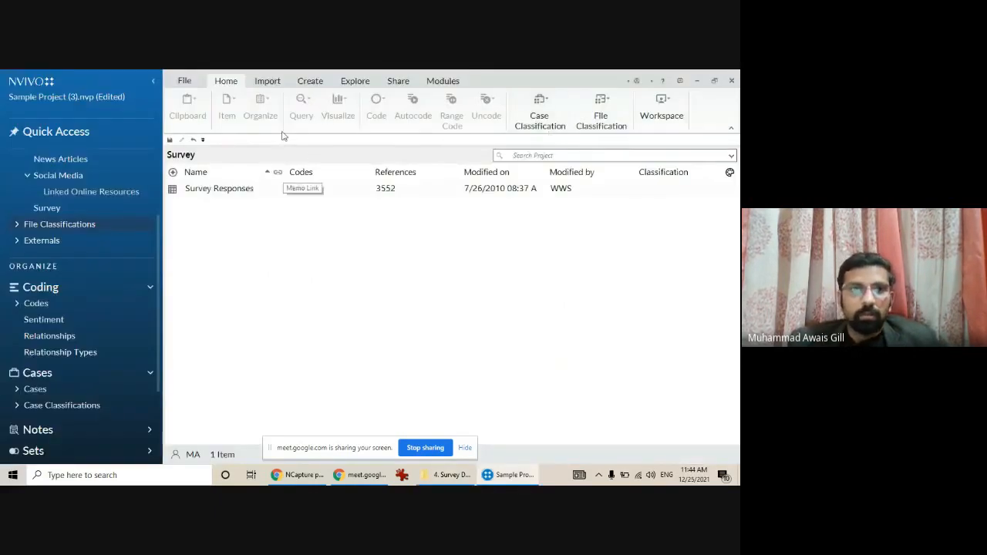
Back in NVivo, start a survey import from Excel using the Survey_data file on the Desktop
left_click(313, 83)
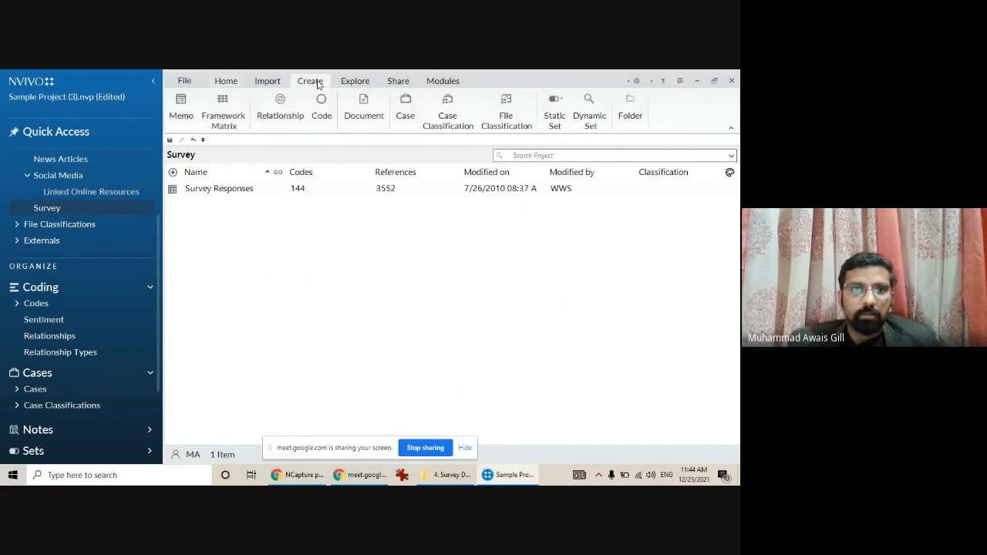
left_click(262, 82)
left_click(301, 108)
left_click(313, 138)
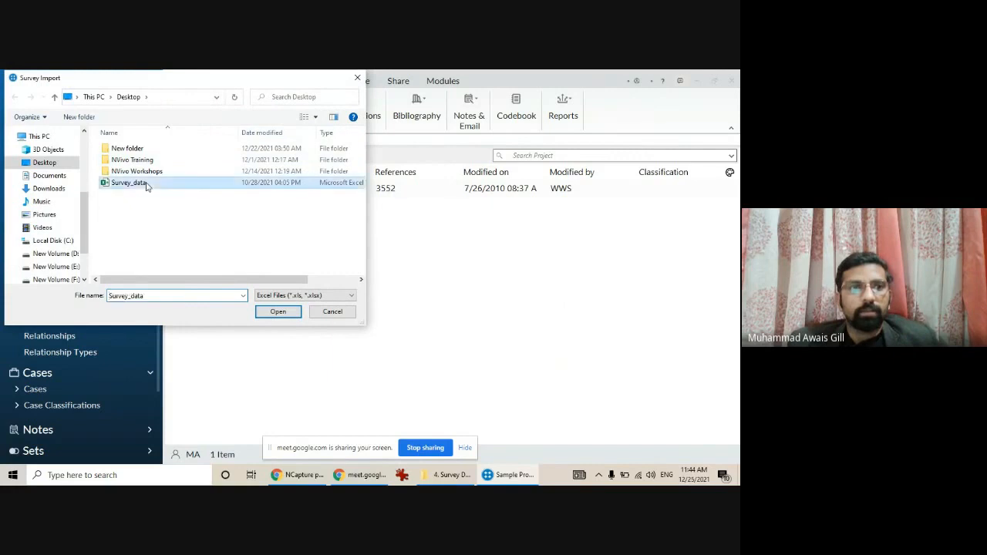
double_click(146, 186)
left_click_drag(360, 86, 336, 89)
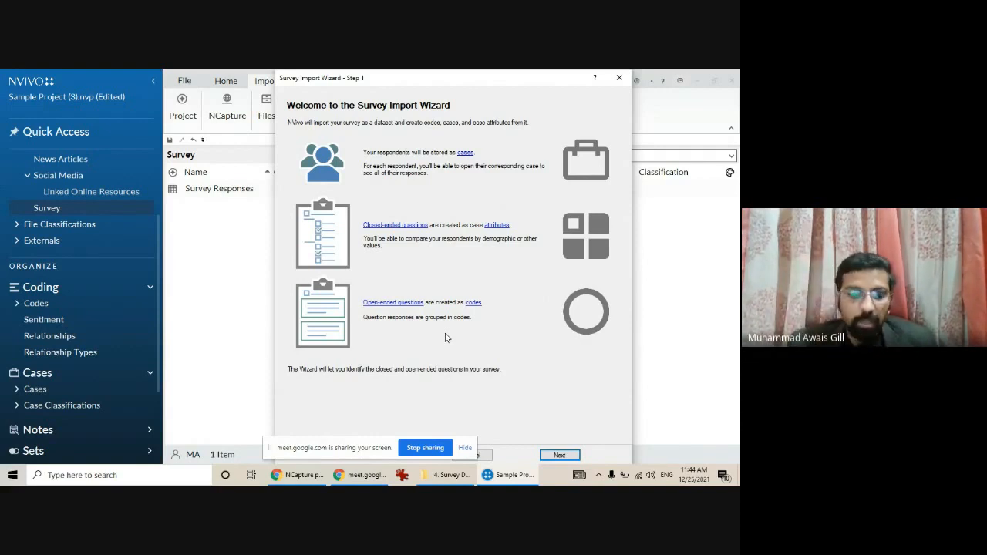
Open the Survey_data workbook from the desktop in Excel and examine its question columns and the Respondent entries in column A
key("super+d")
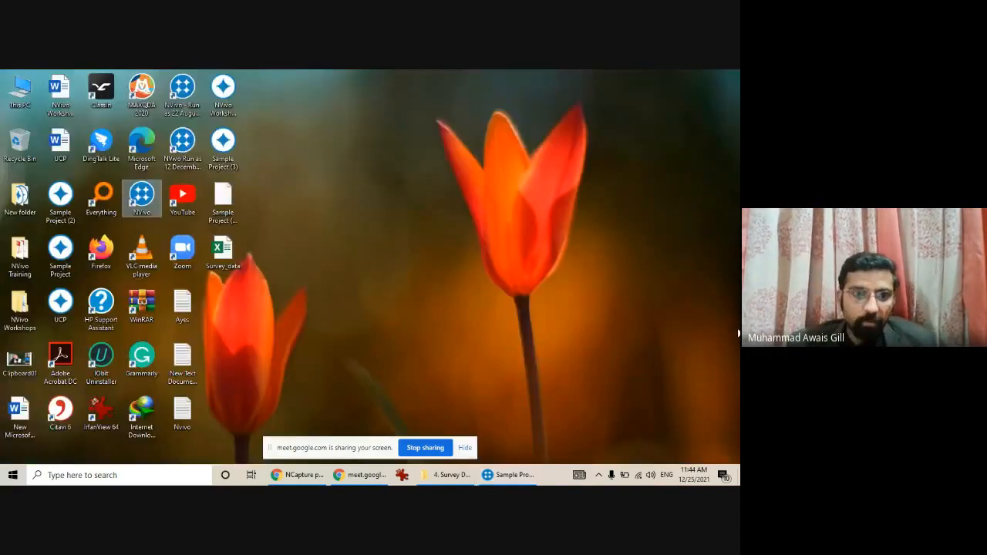
double_click(223, 250)
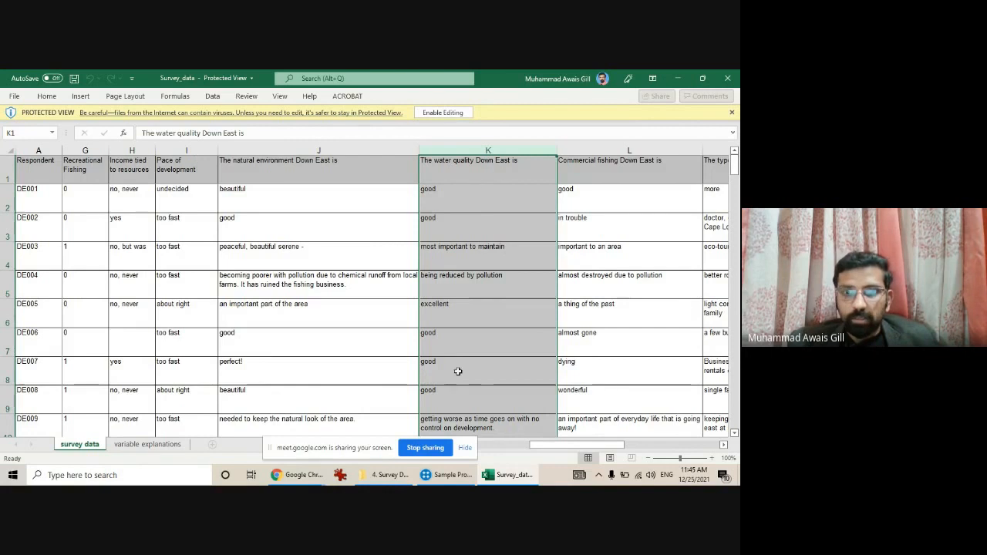
left_click_drag(560, 446, 519, 471)
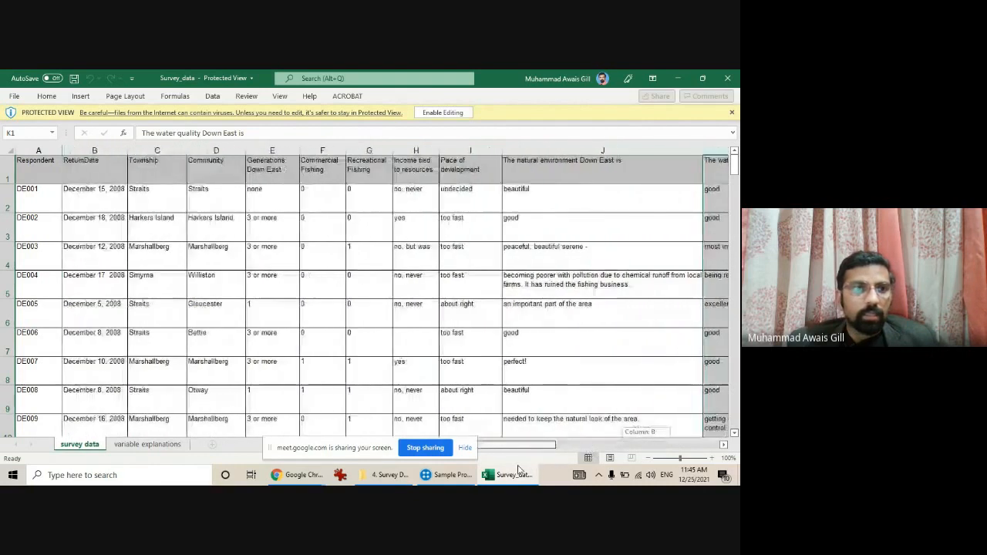
left_click_drag(47, 166, 44, 401)
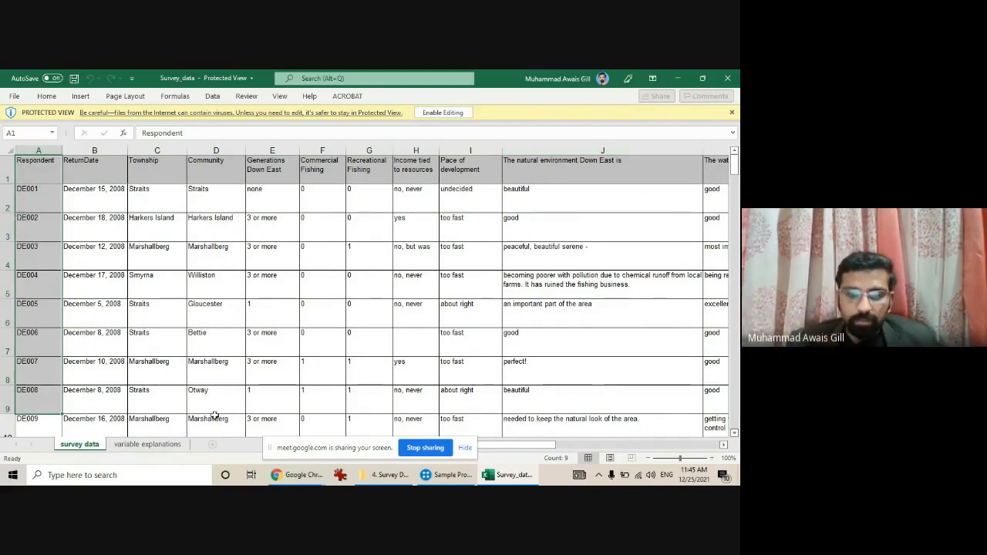
Back in NVivo, close the open Survey Import Wizard and look over the survey and classification import options
left_click(455, 476)
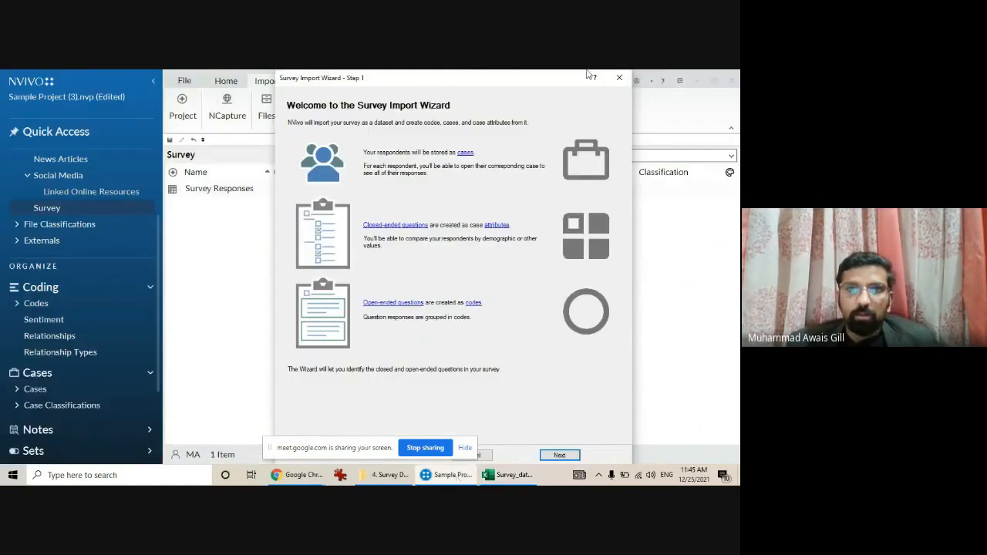
left_click(620, 78)
left_click(303, 108)
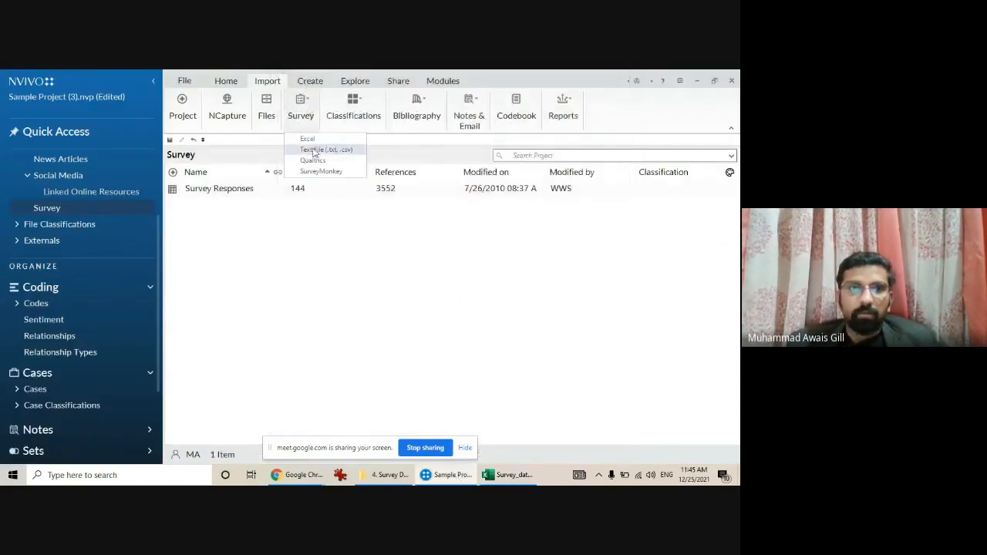
left_click(358, 115)
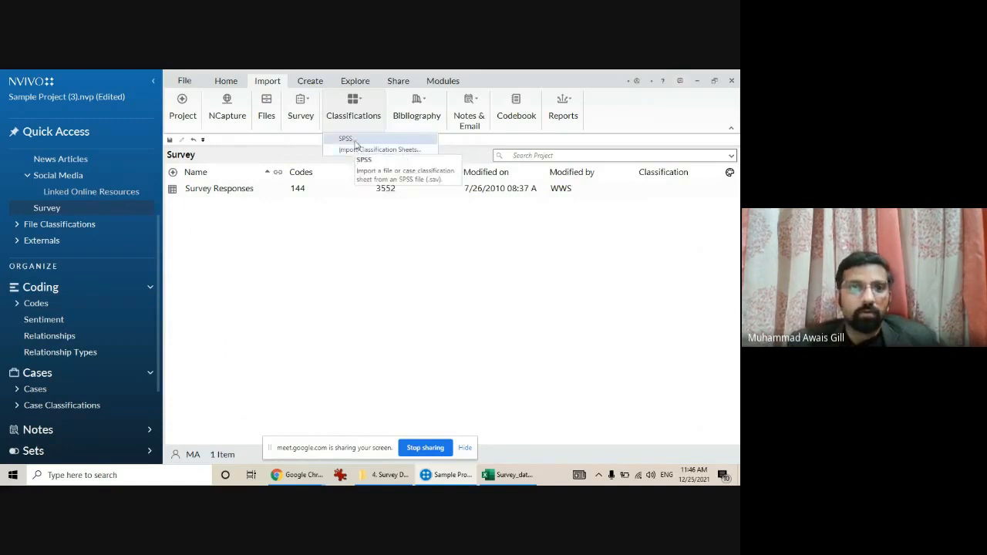
Try the Excel survey import with Survey_data again, previewing both worksheets and proceeding to the respondent settings
left_click(305, 108)
left_click(305, 134)
double_click(116, 182)
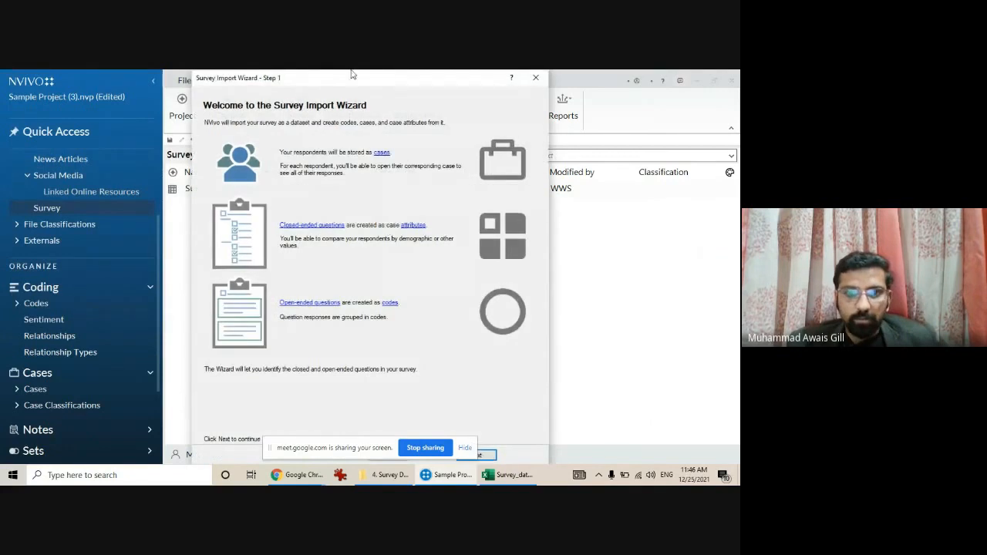
left_click(475, 455)
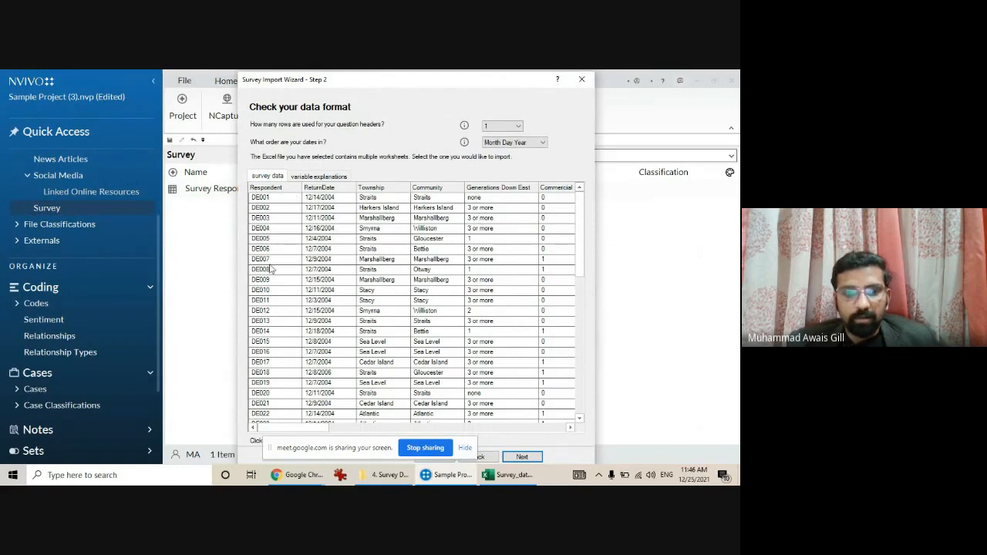
left_click(333, 177)
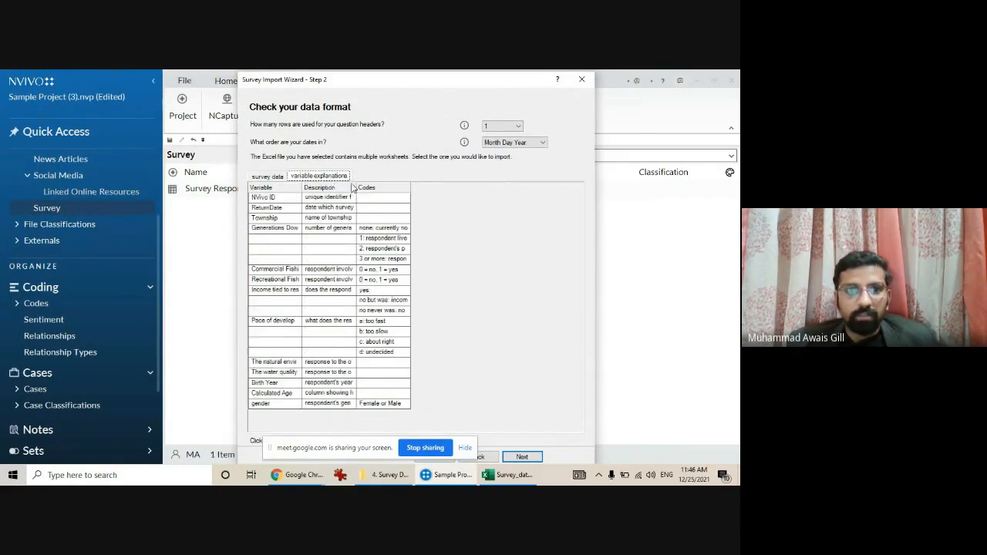
left_click(269, 177)
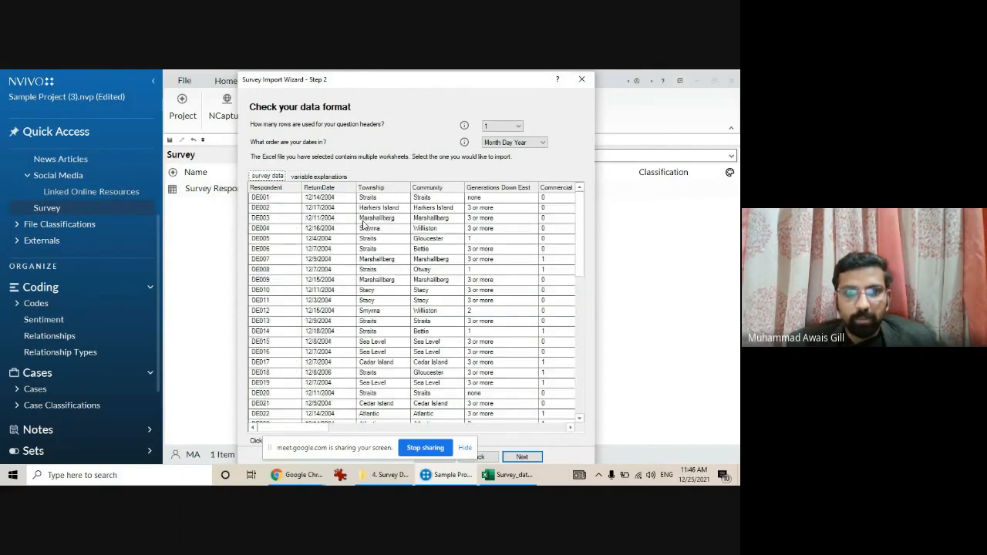
left_click(522, 457)
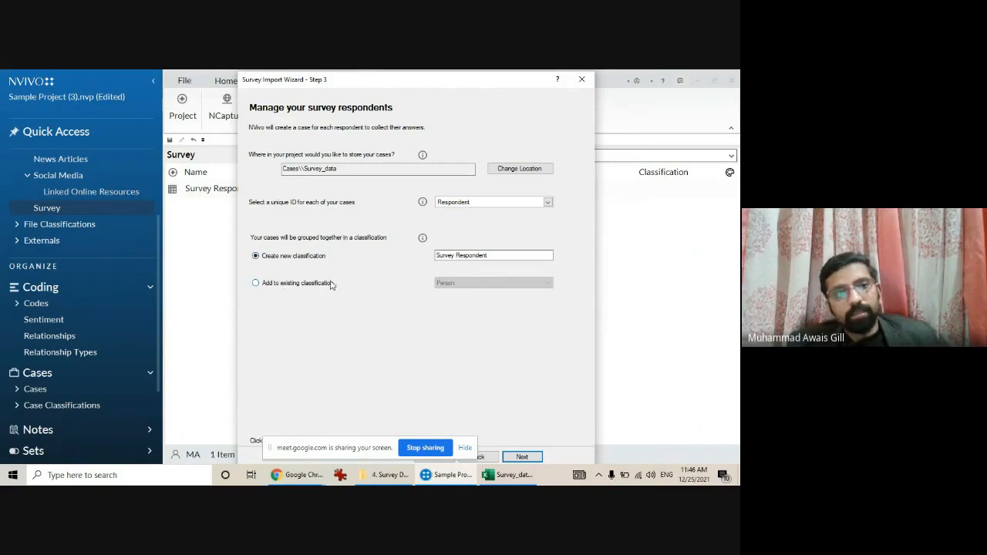
left_click(581, 79)
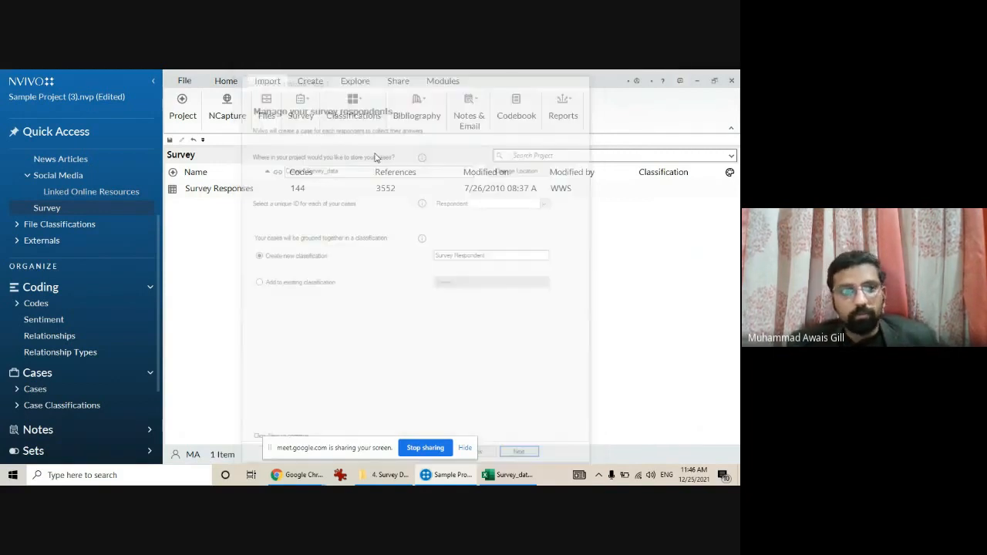
Delete the Person, Place and Twitter User classifications from the project's Case Classifications
left_click(50, 405)
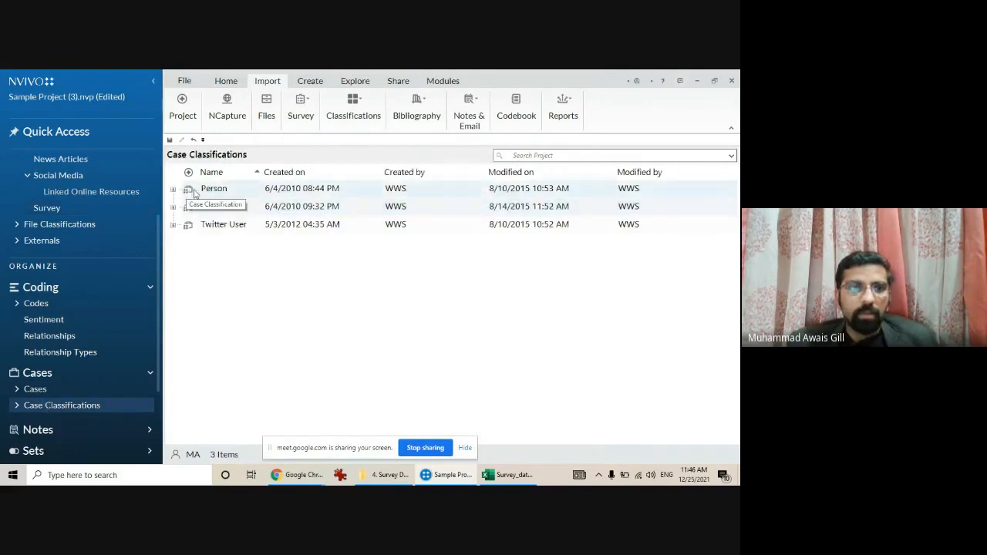
left_click(218, 190)
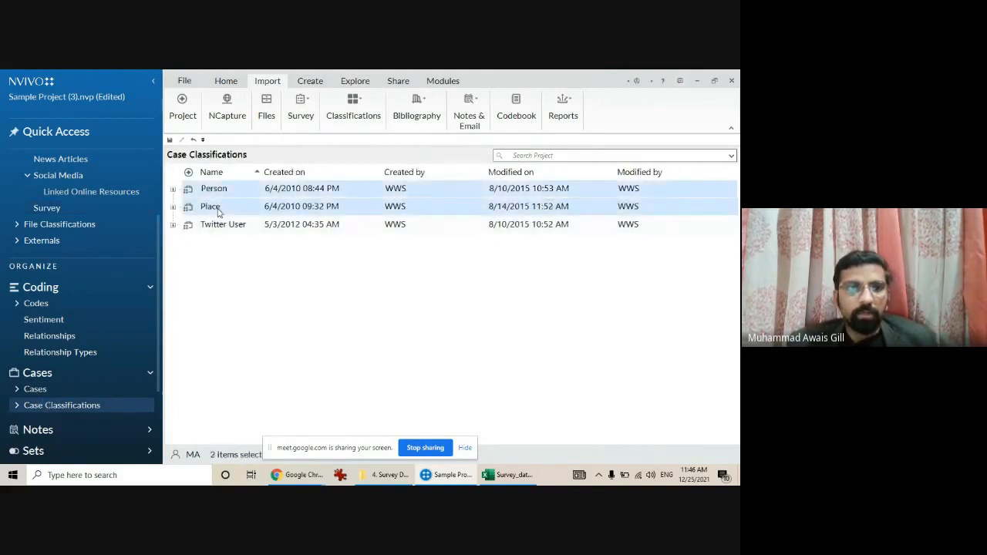
left_click(220, 225, "shift")
key("Delete")
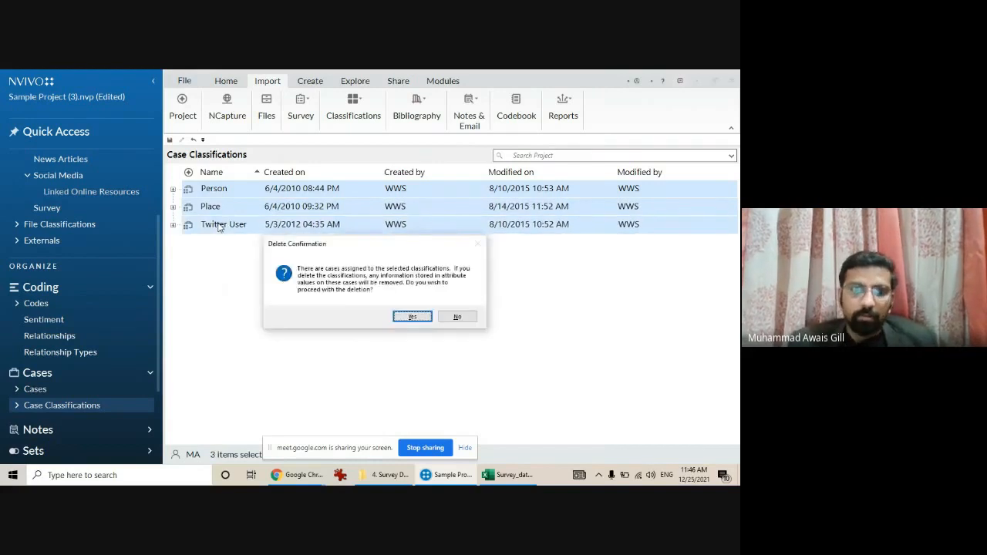
left_click(414, 317)
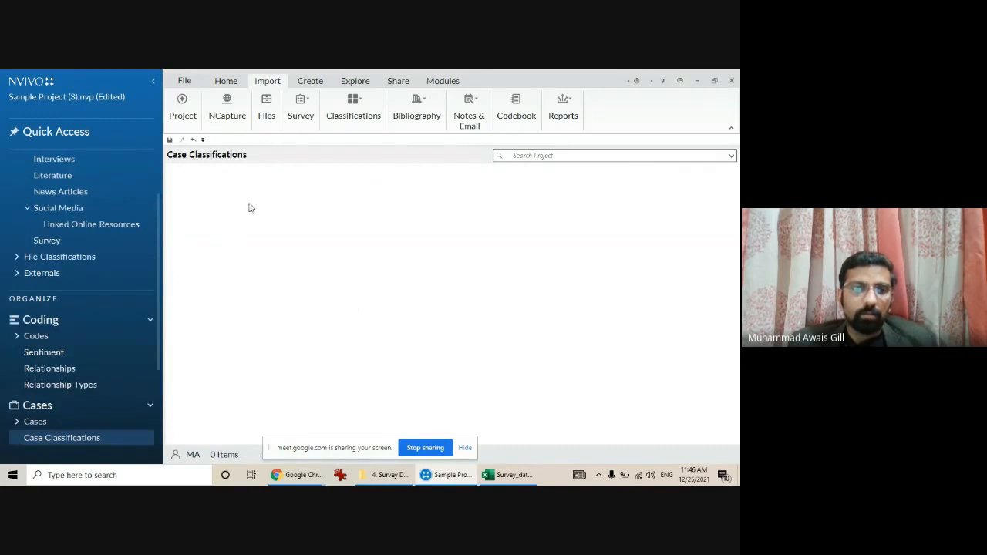
Add the predefined Person classification to the project's Case Classifications
right_click(81, 437)
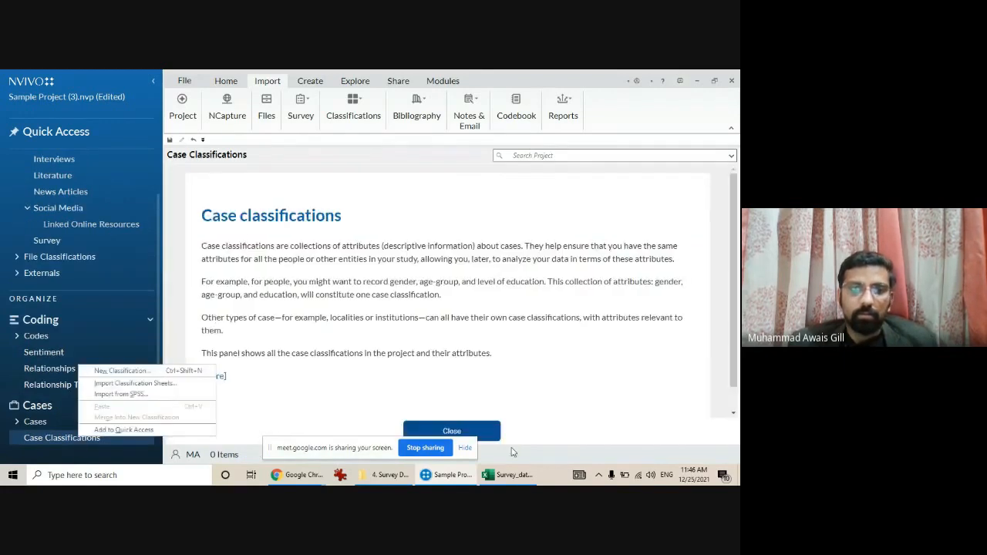
left_click(474, 432)
right_click(282, 190)
left_click(313, 191)
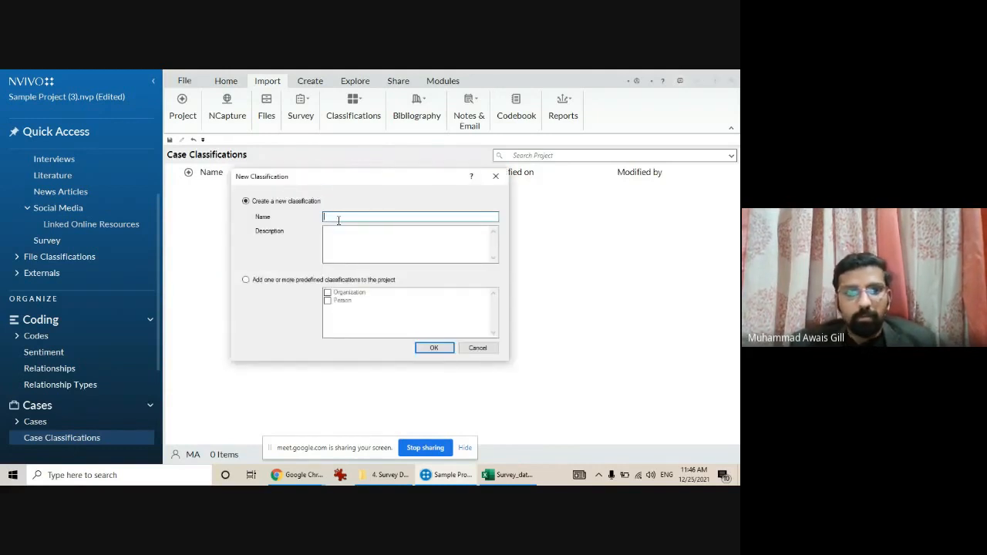
left_click(316, 279)
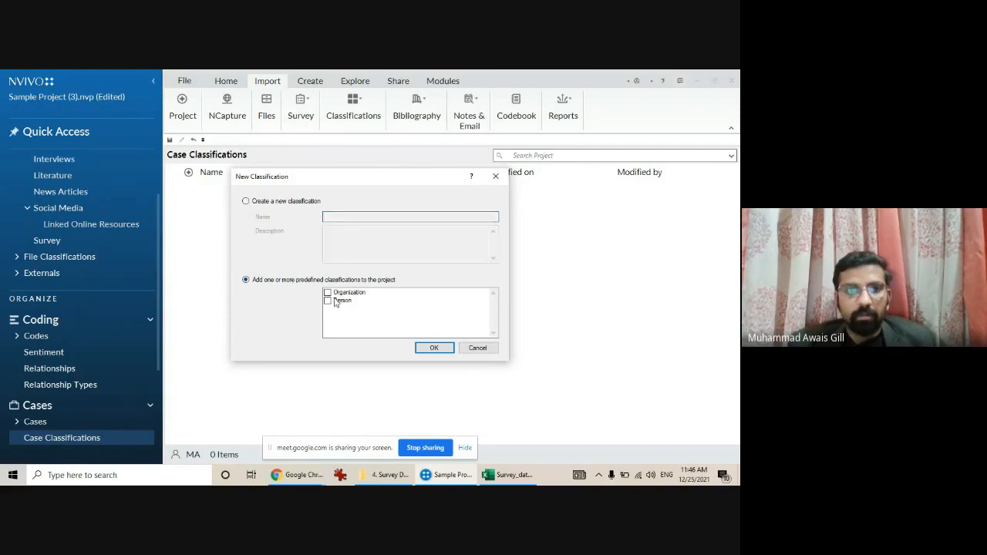
left_click(329, 302)
left_click(434, 347)
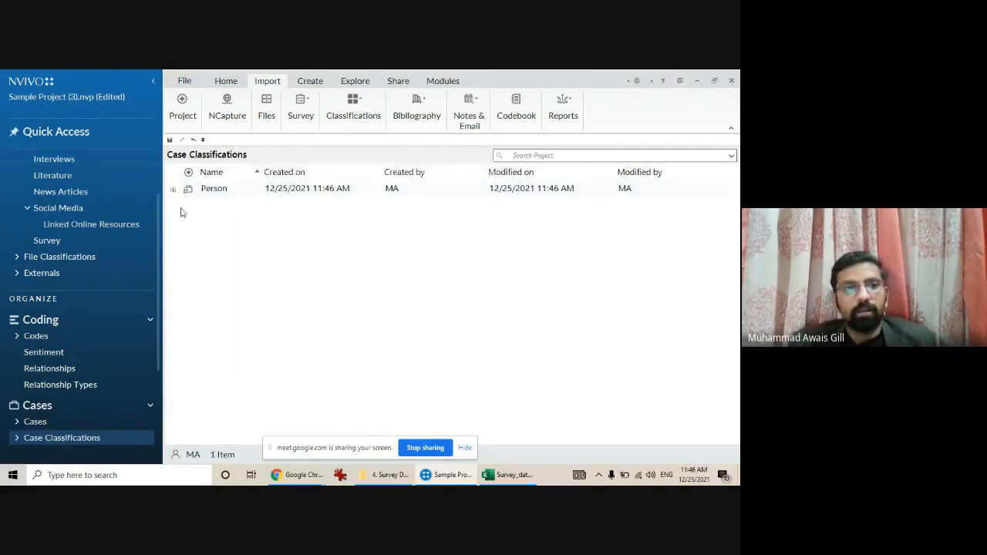
Add the predefined Organization classification to the project's Case Classifications
right_click(294, 233)
left_click(340, 240)
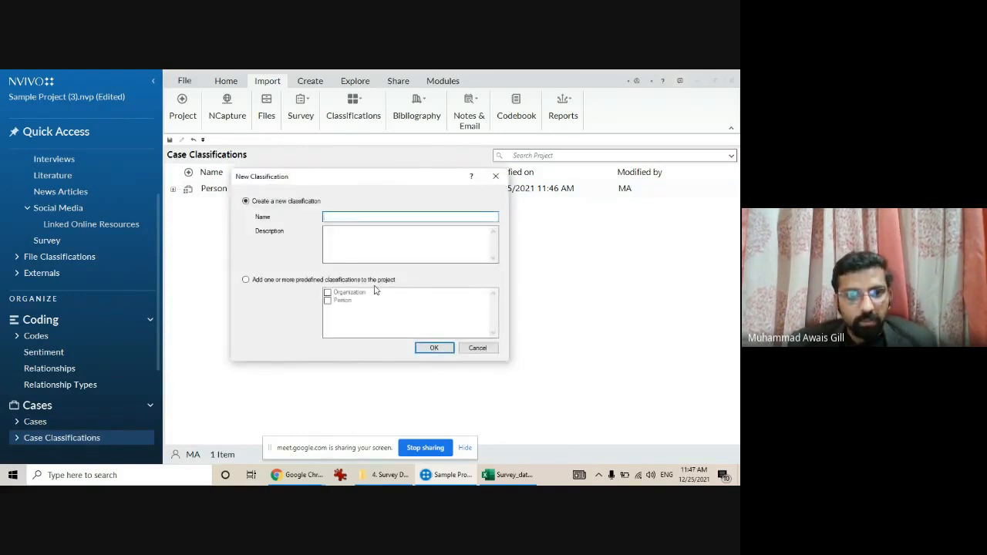
left_click(324, 280)
left_click(328, 293)
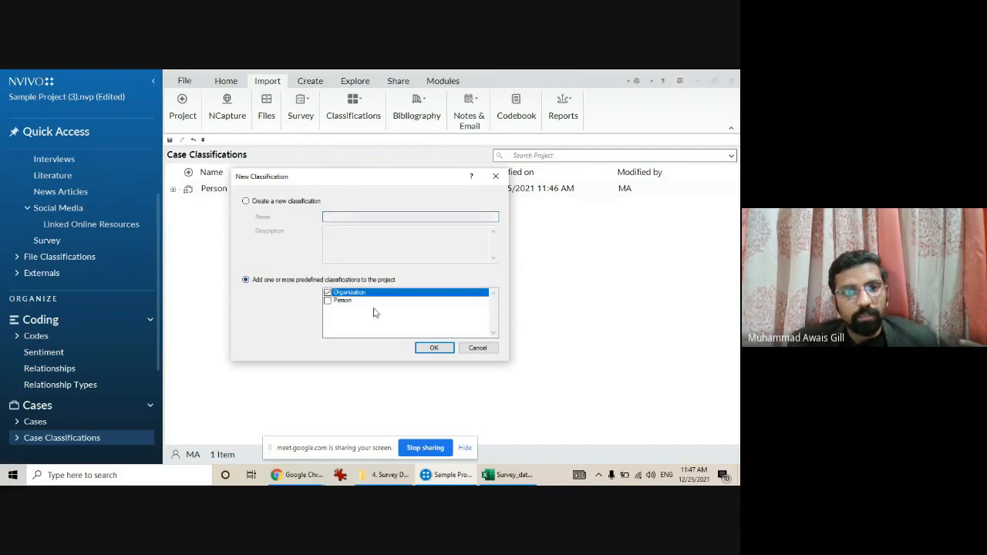
left_click(434, 347)
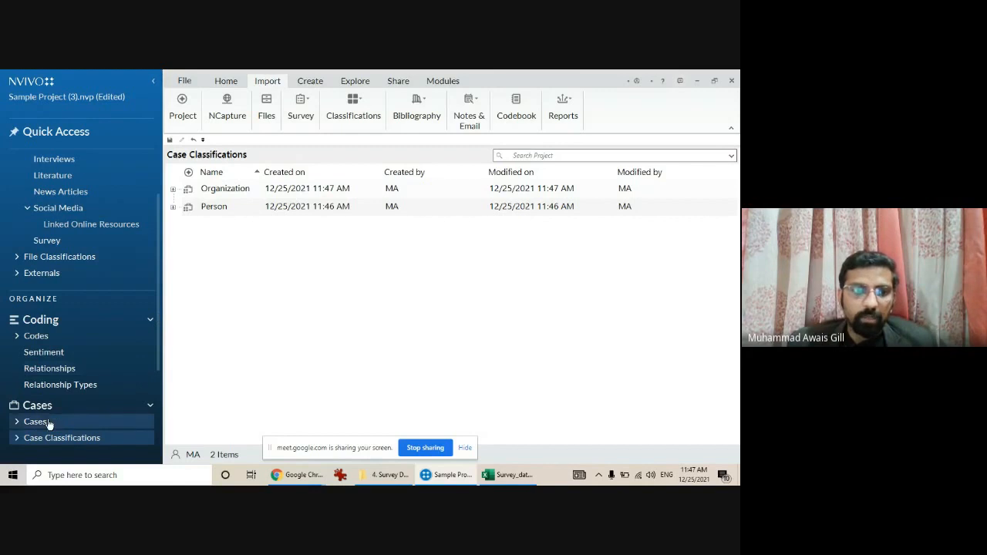
Expand the Person and Organization classifications to view their attributes, and check the actions available for Person
left_click(173, 206)
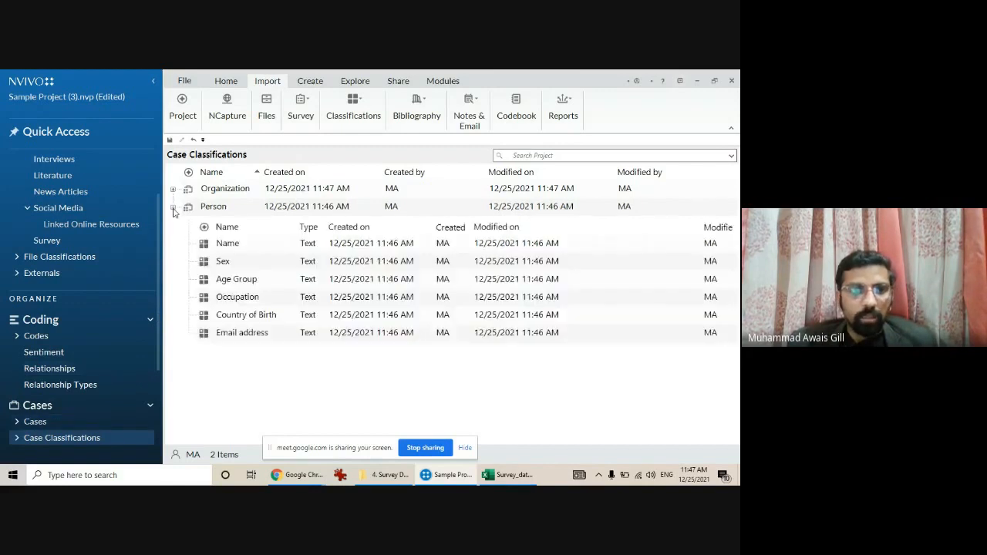
left_click(173, 189)
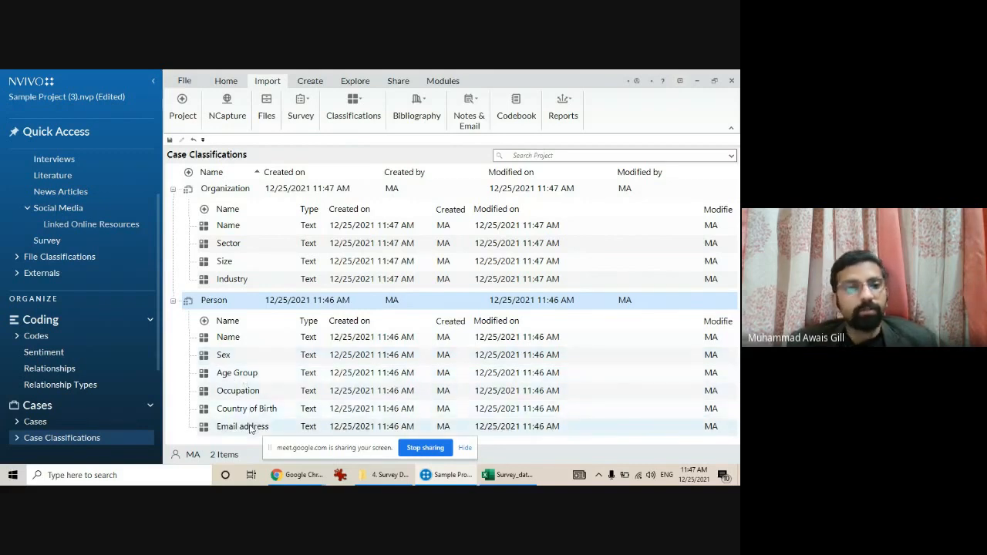
right_click(238, 301)
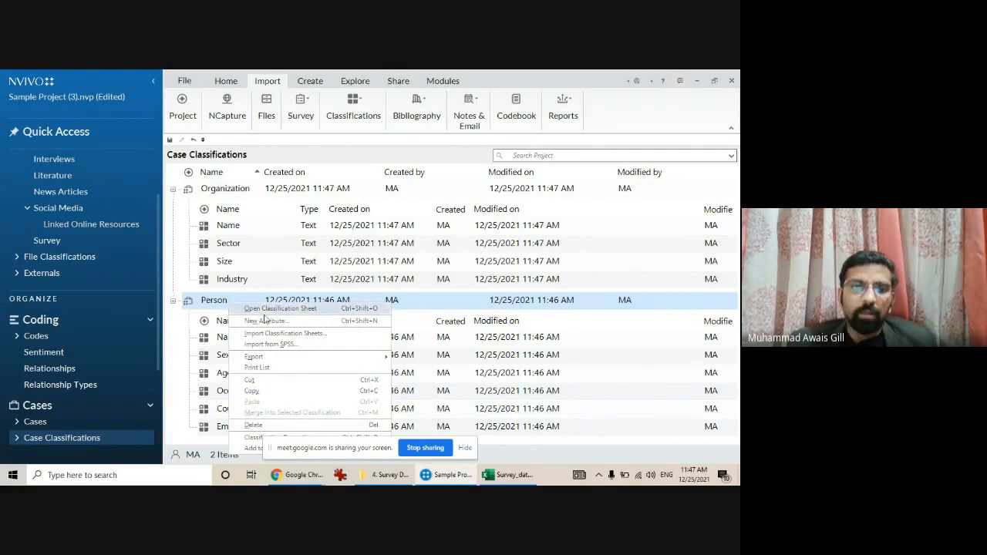
left_click(173, 333)
Delete the Twitter username and survey respondent cases from the People folder under Cases
left_click(33, 421)
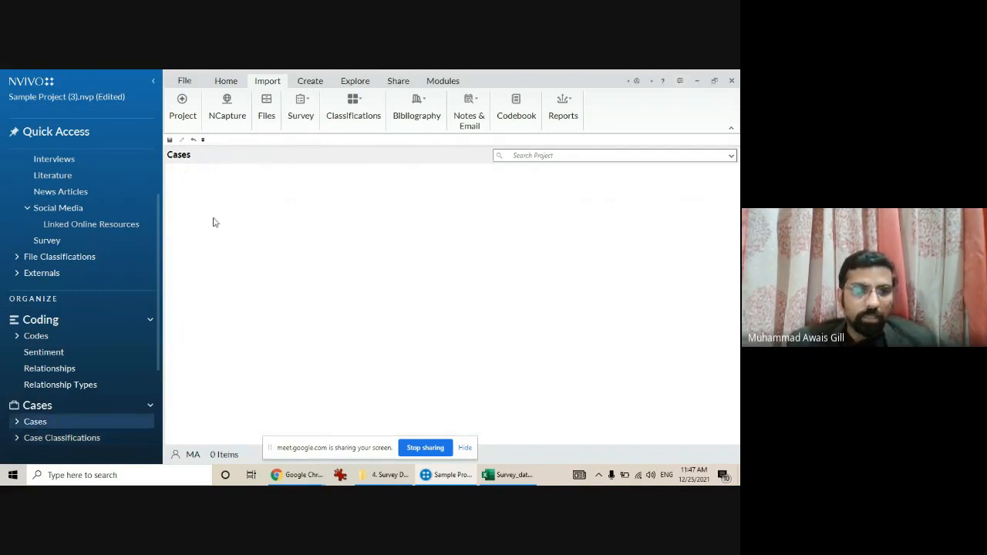
left_click(468, 429)
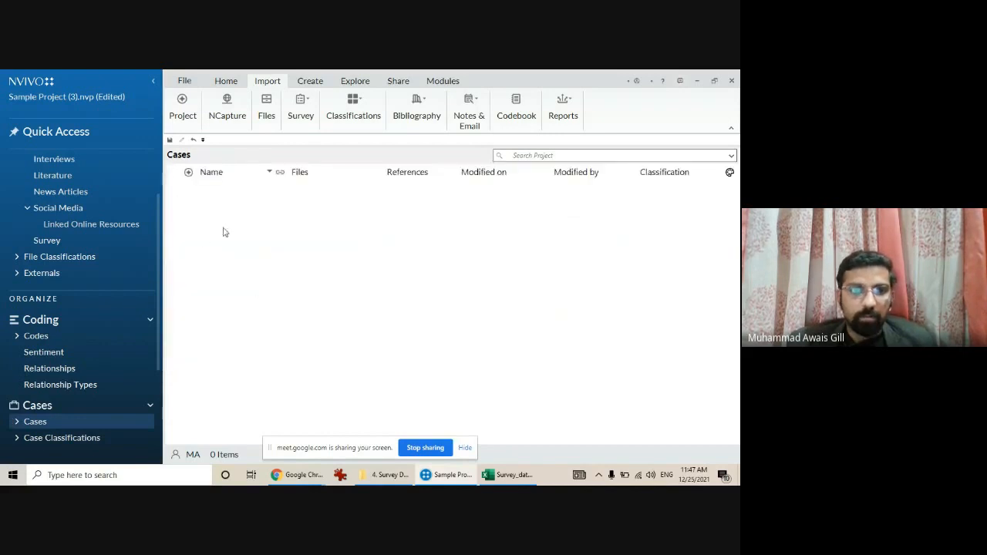
left_click(16, 422)
left_click(45, 438)
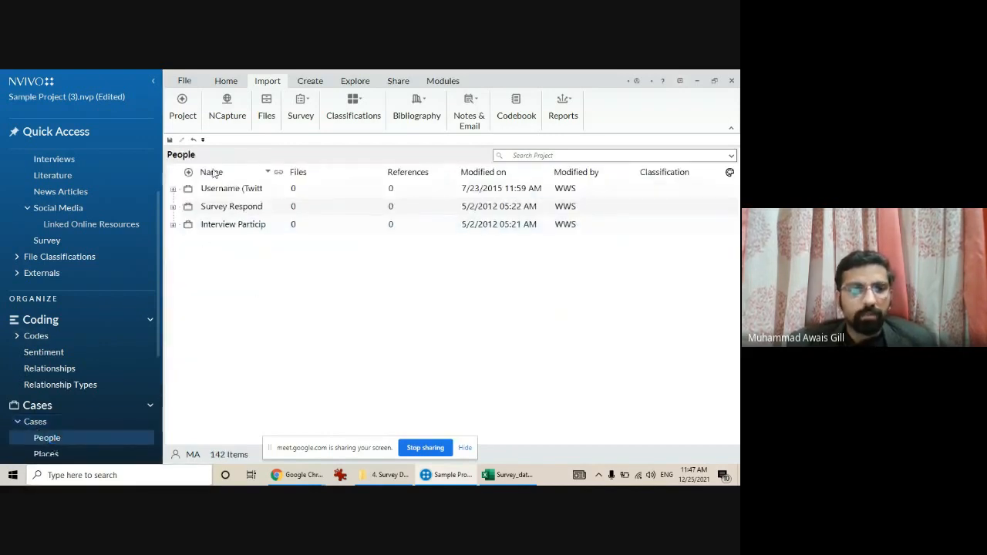
left_click(225, 206)
left_click(235, 190, "ctrl")
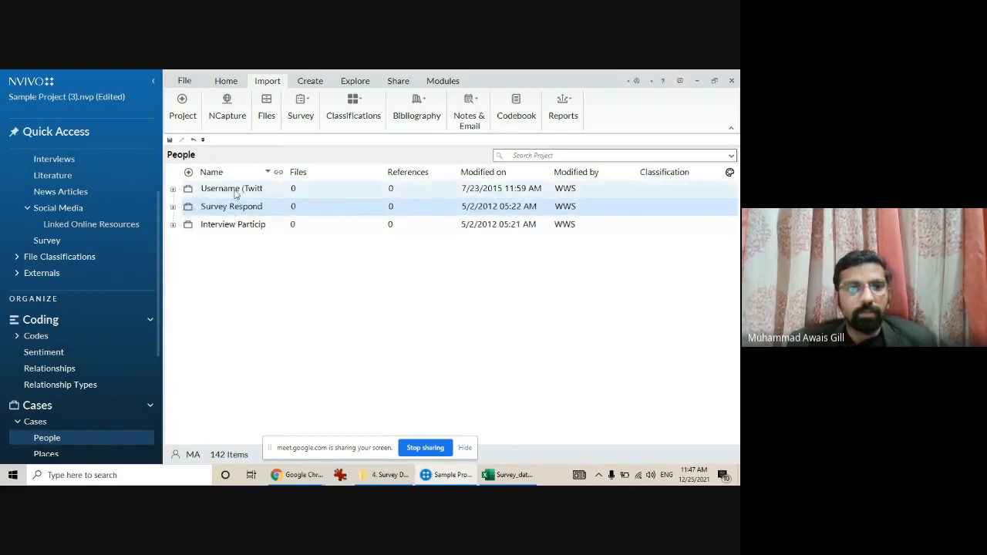
key("Delete")
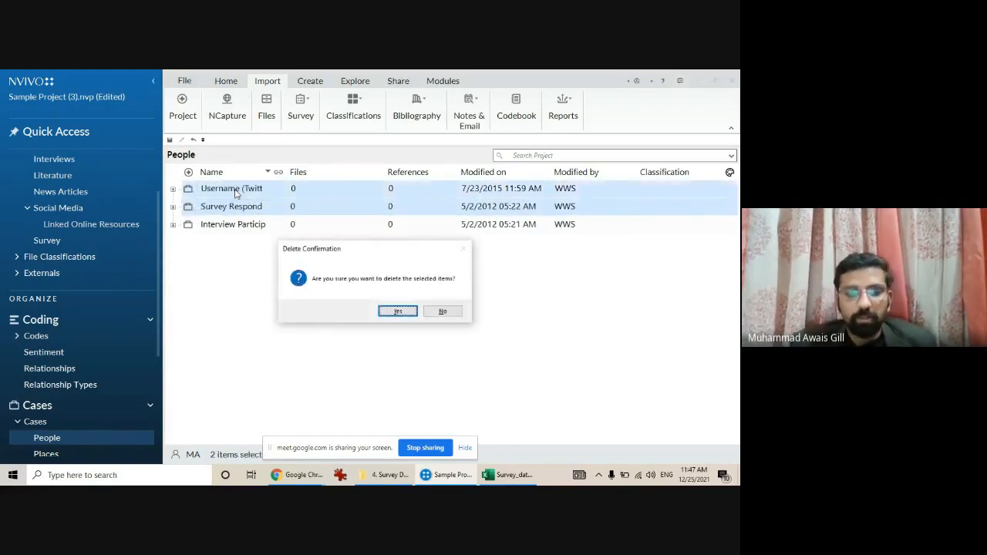
key("Return")
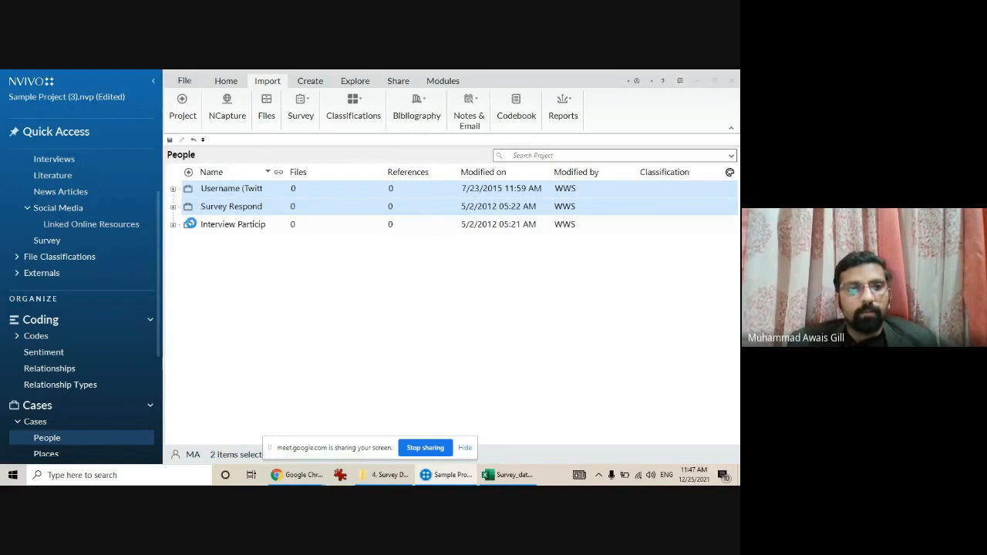
View the cases under the interview participants in People and inspect the New Case settings without creating a case
left_click(173, 189)
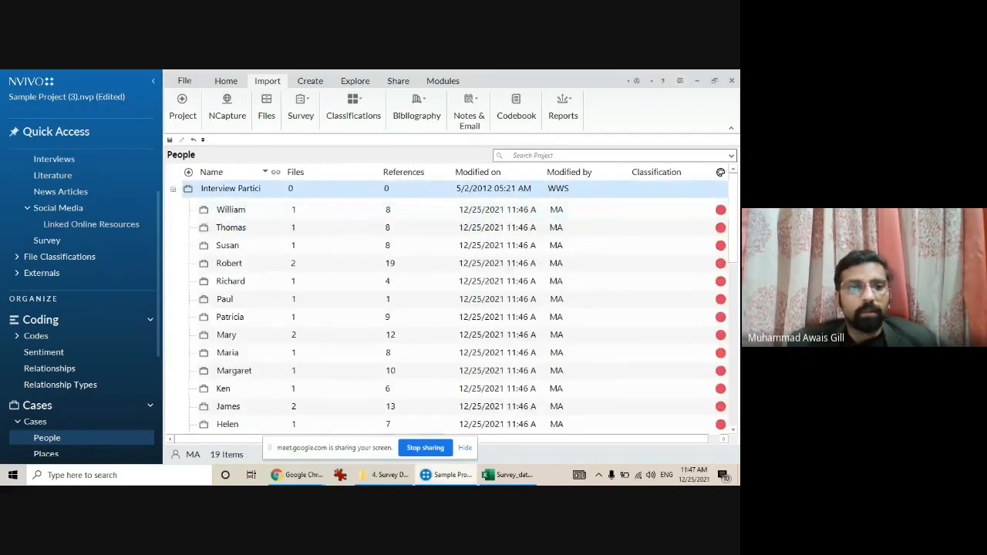
left_click(173, 189)
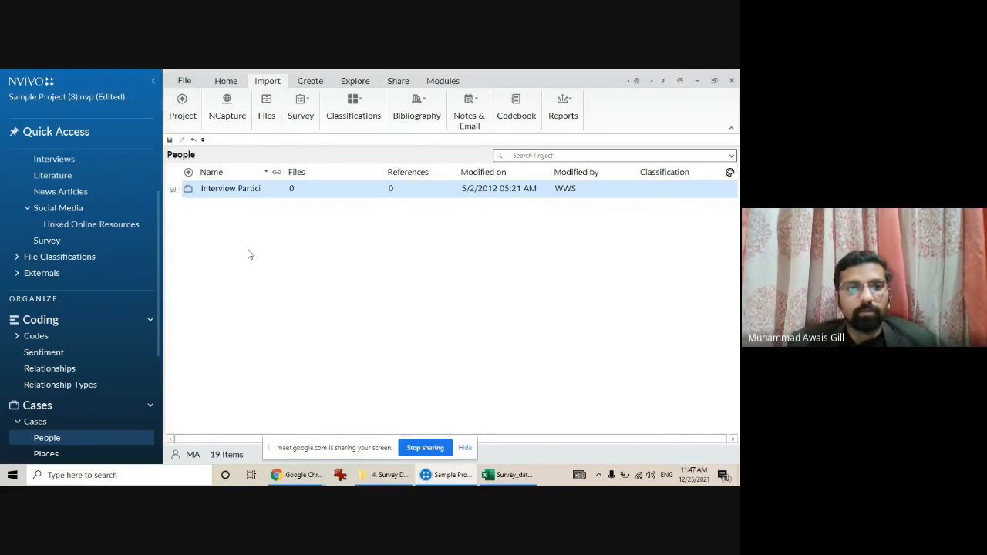
right_click(250, 253)
left_click(316, 267)
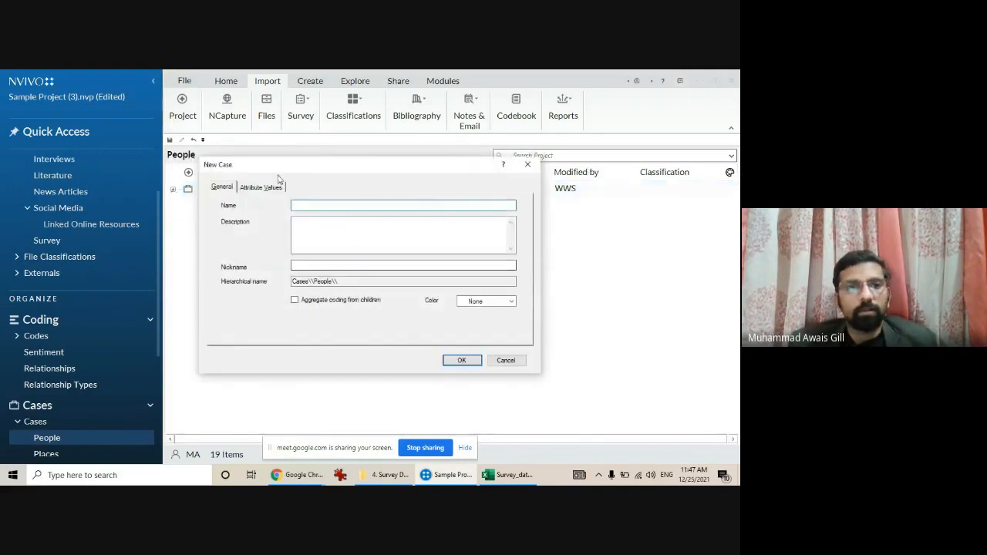
left_click_drag(297, 171, 324, 236)
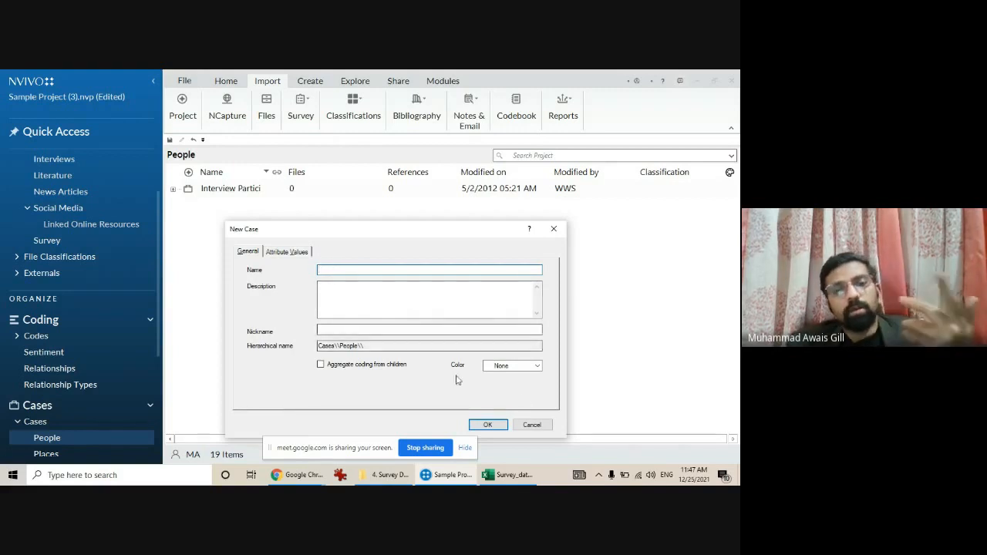
left_click(533, 424)
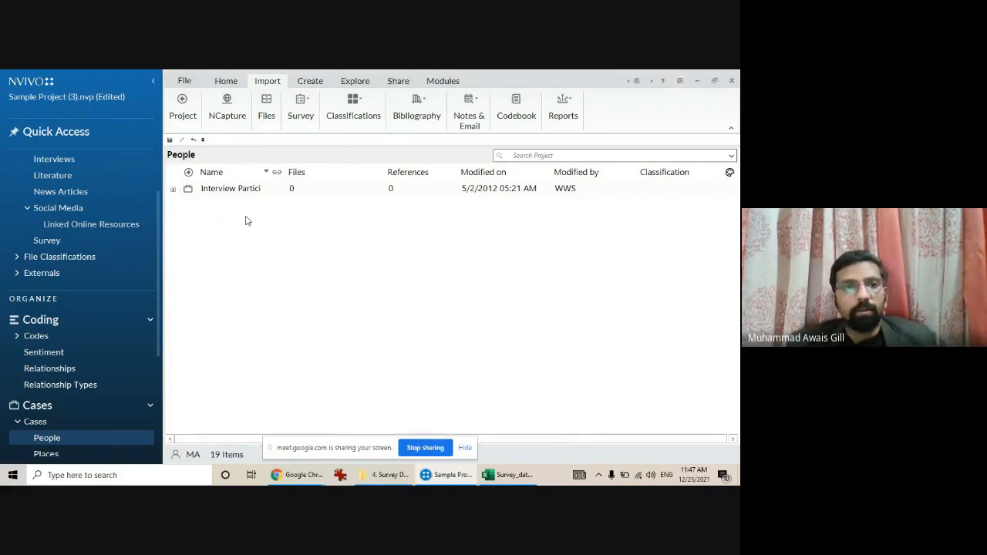
left_click(174, 190)
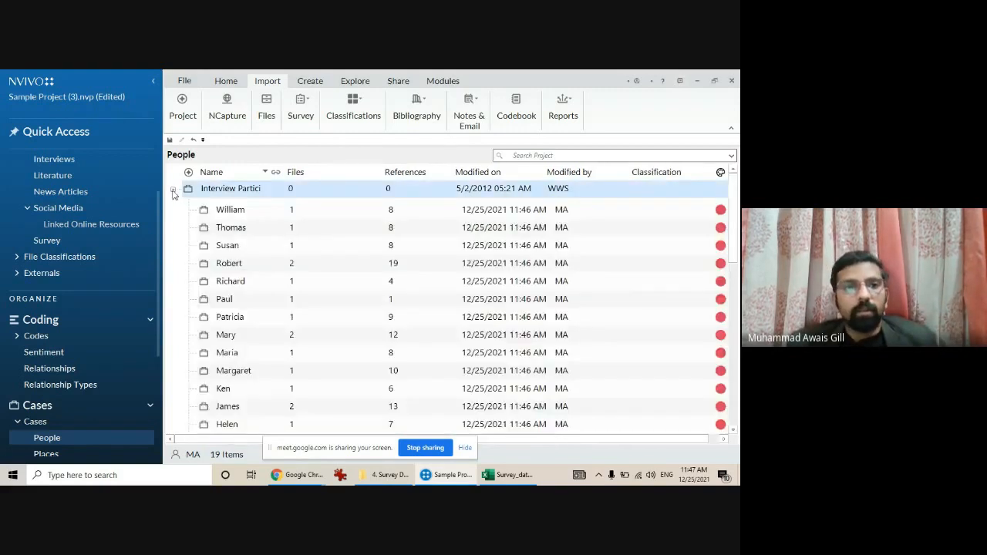
Inspect the case classification choices in the first interview participant's case properties, leaving the case unclassified
right_click(237, 218)
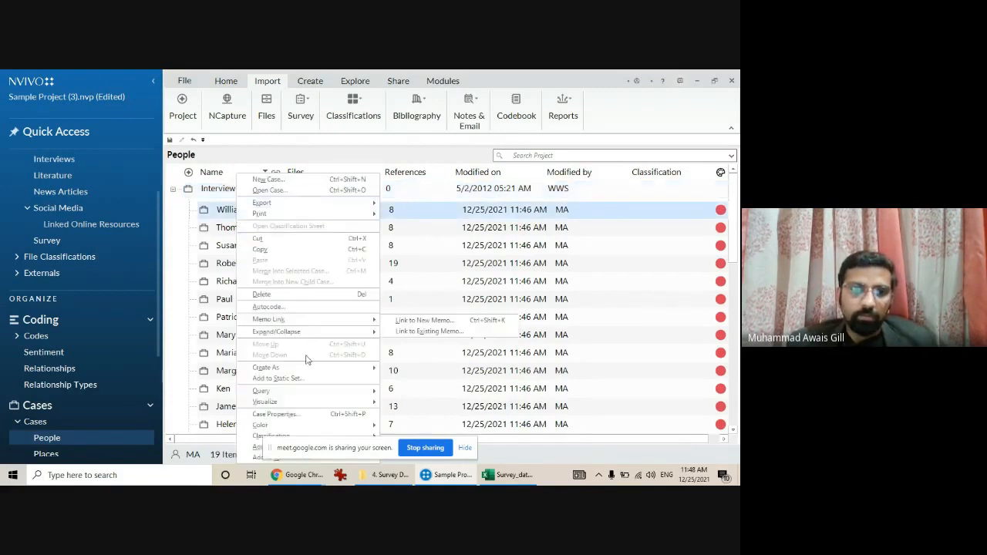
left_click(308, 415)
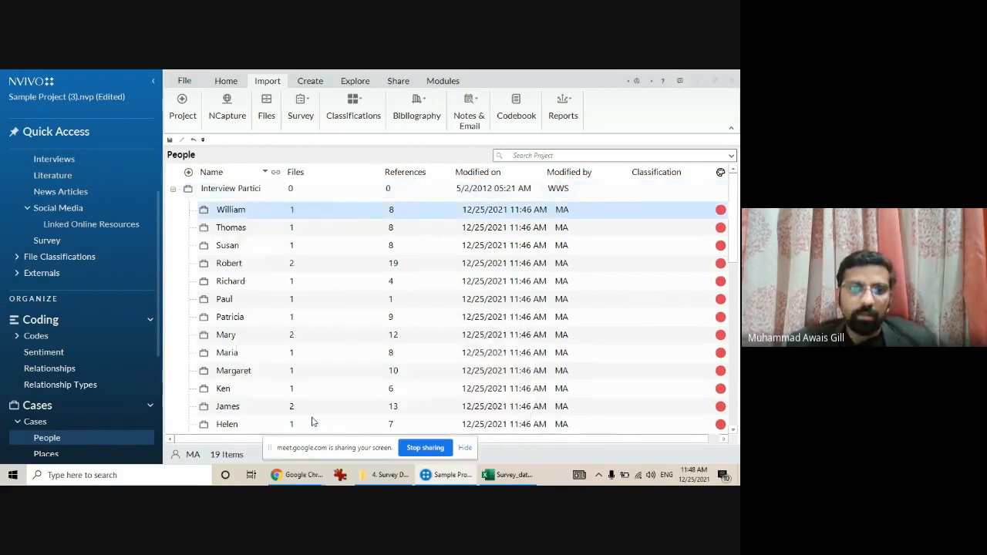
left_click(271, 187)
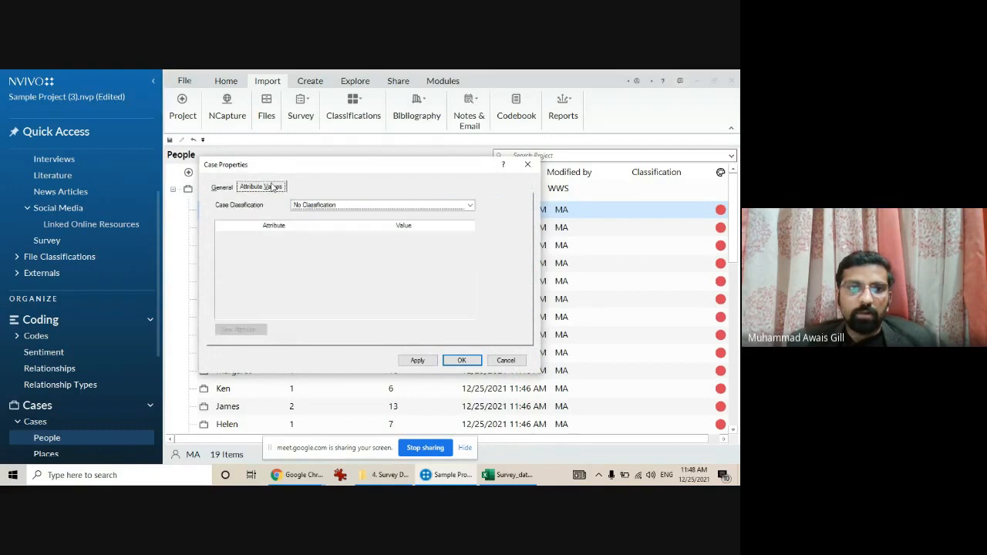
left_click(334, 205)
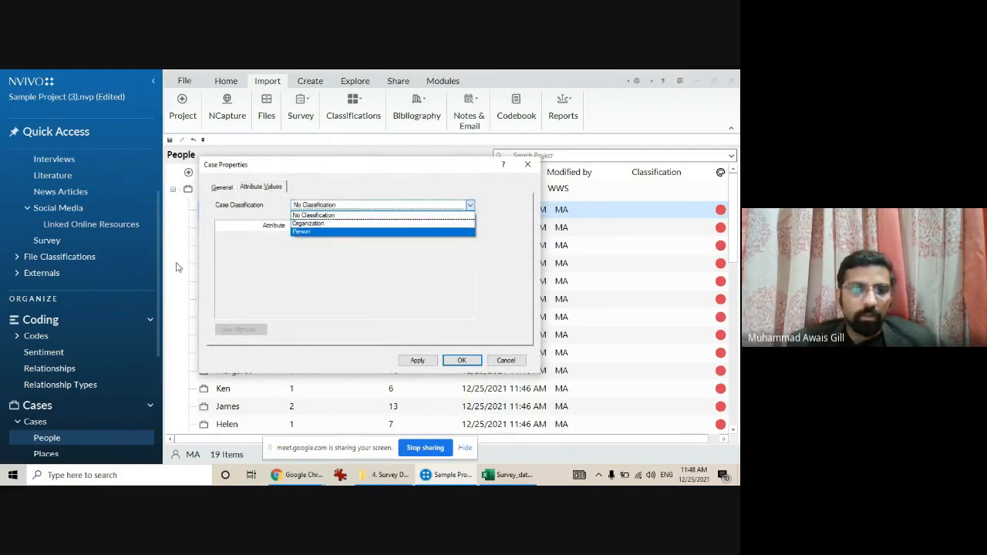
left_click(311, 275)
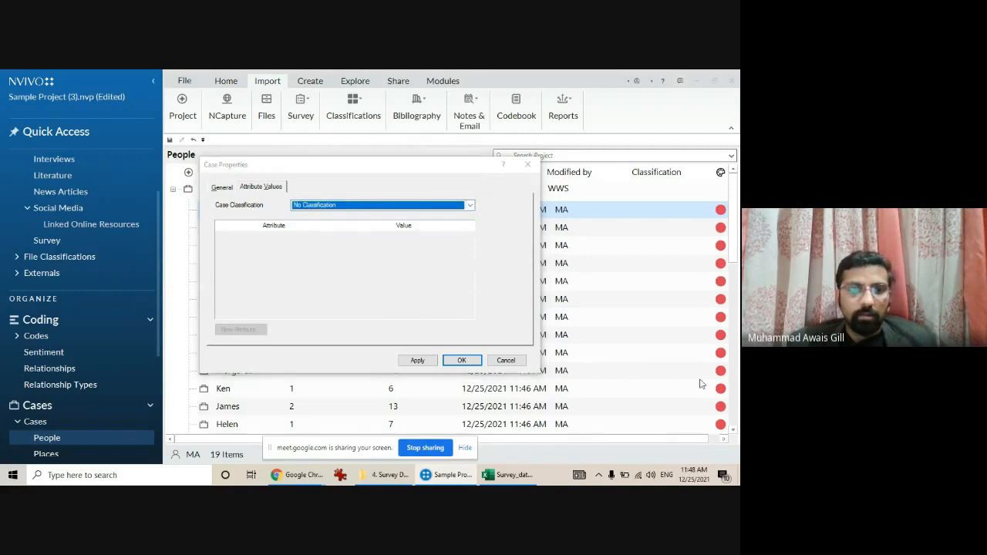
left_click(506, 361)
Recheck the first participant's general case properties without changing them, and expand Case Classifications to list its classifications
scroll(158, 242, "down", 1)
scroll(158, 243, "down", 3)
right_click(230, 209)
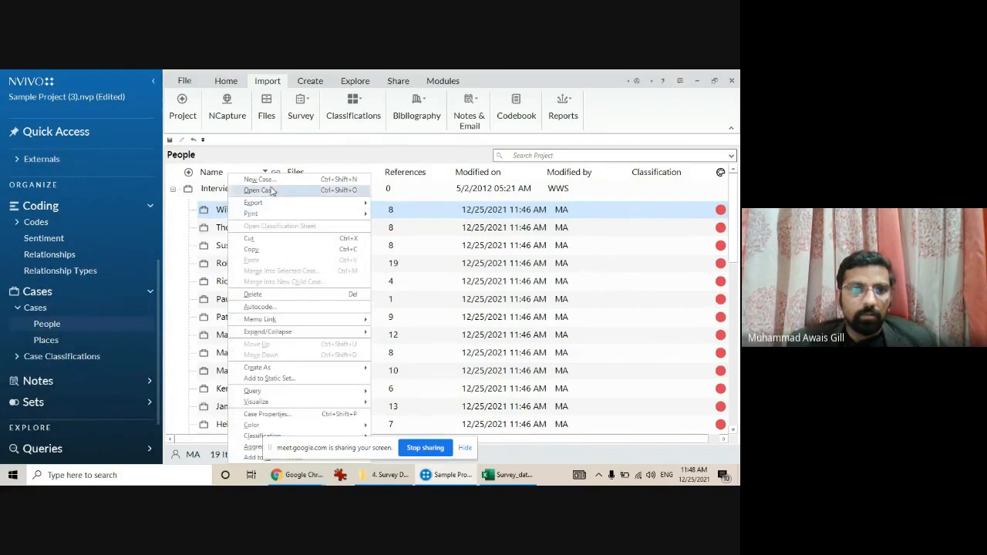
left_click(270, 414)
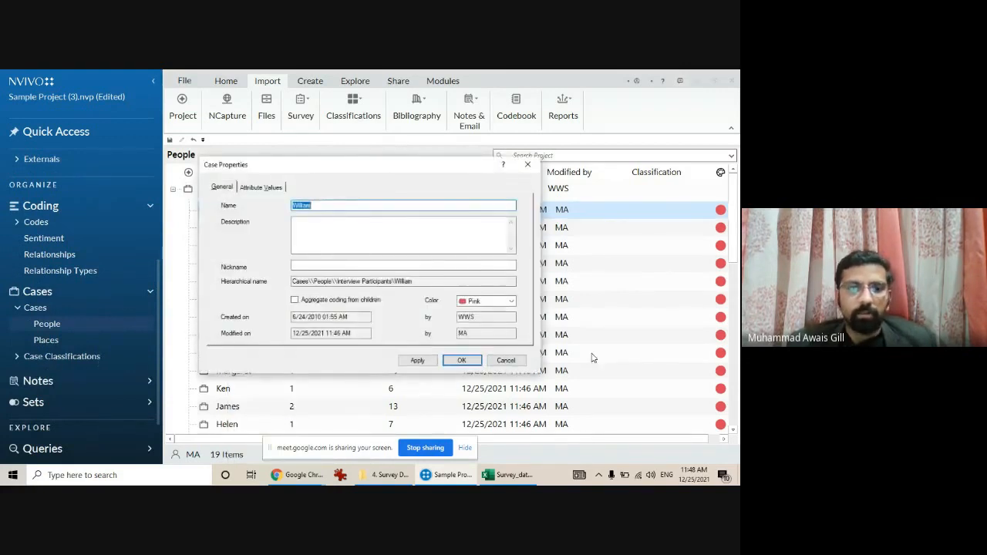
left_click(509, 360)
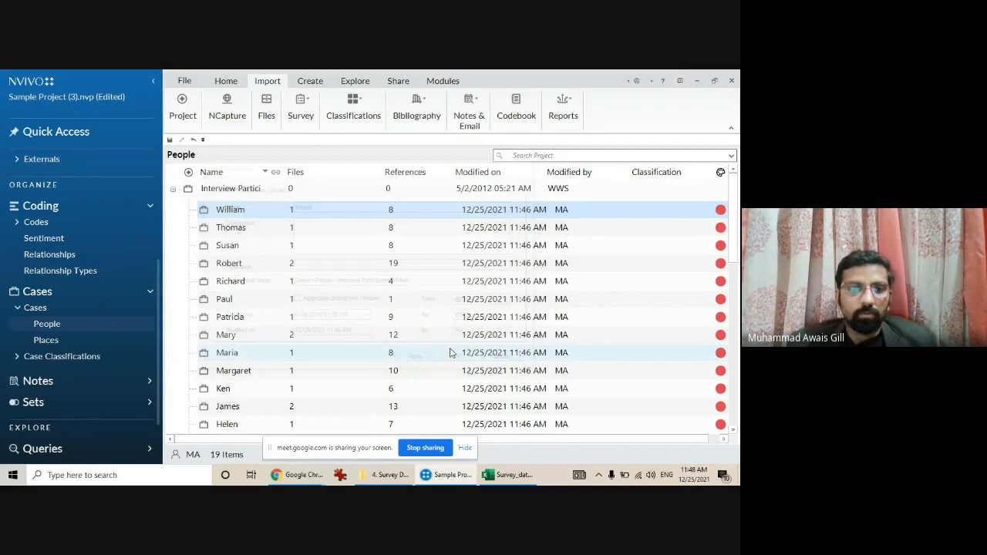
left_click(16, 358)
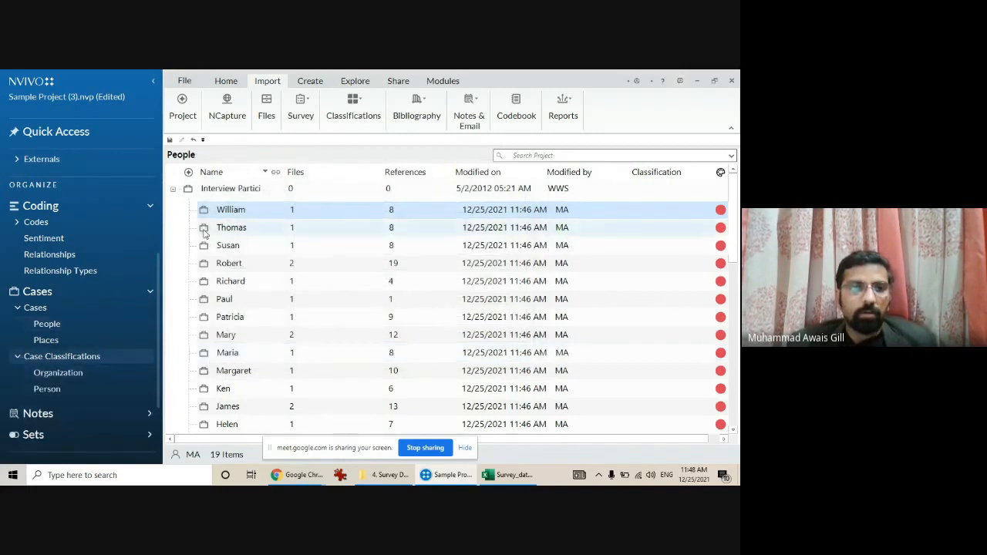
Choose the Person classification in the first interview participant's case properties to preview its attributes
right_click(233, 211)
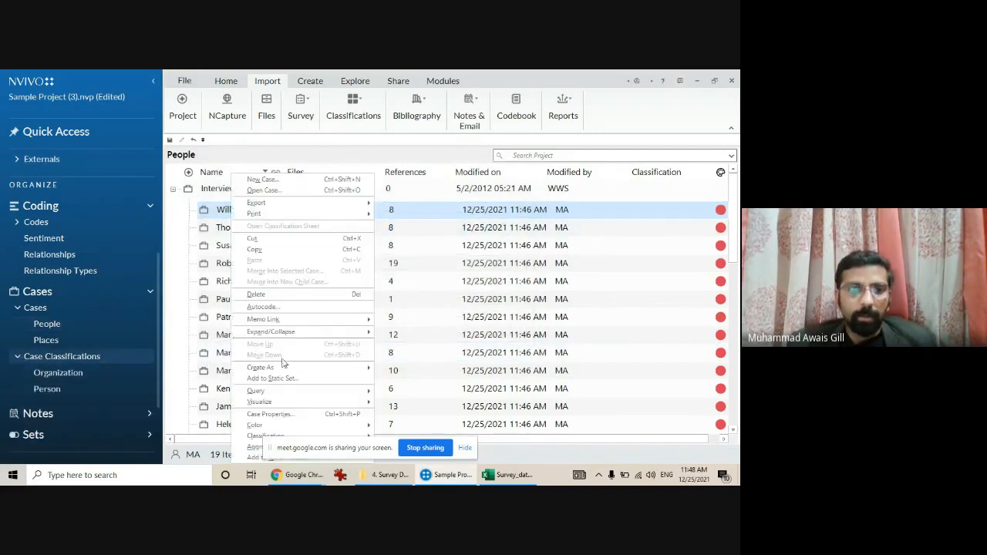
left_click(284, 417)
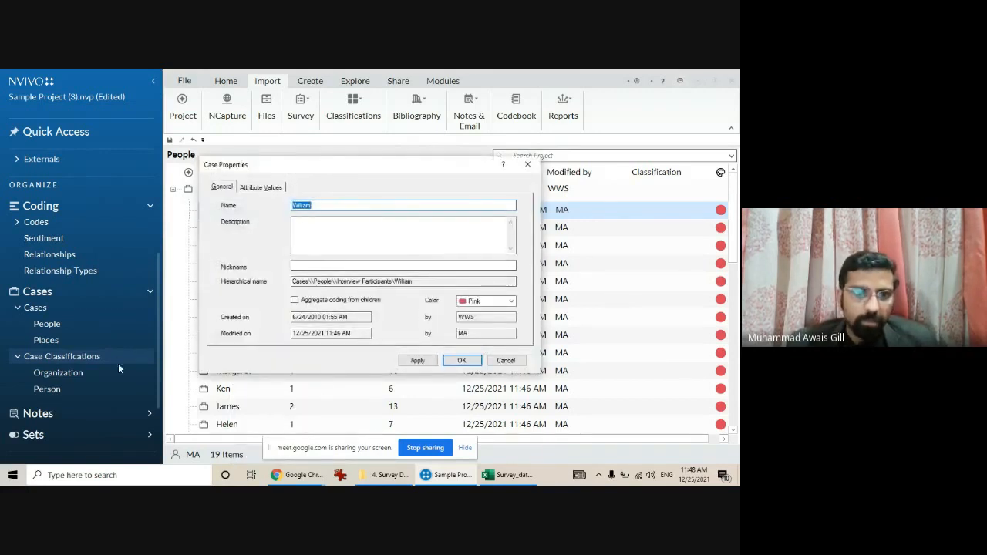
left_click(267, 190)
left_click(327, 206)
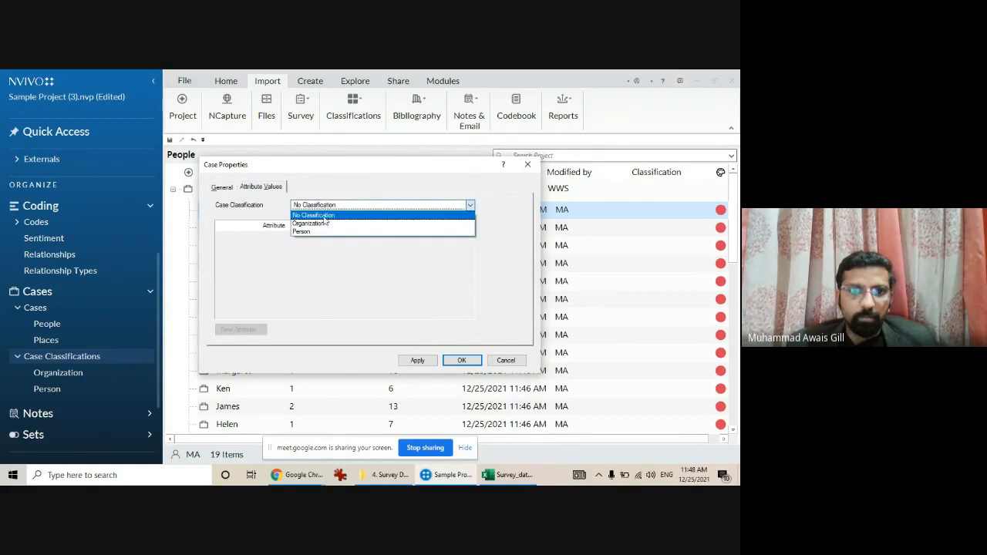
left_click(324, 229)
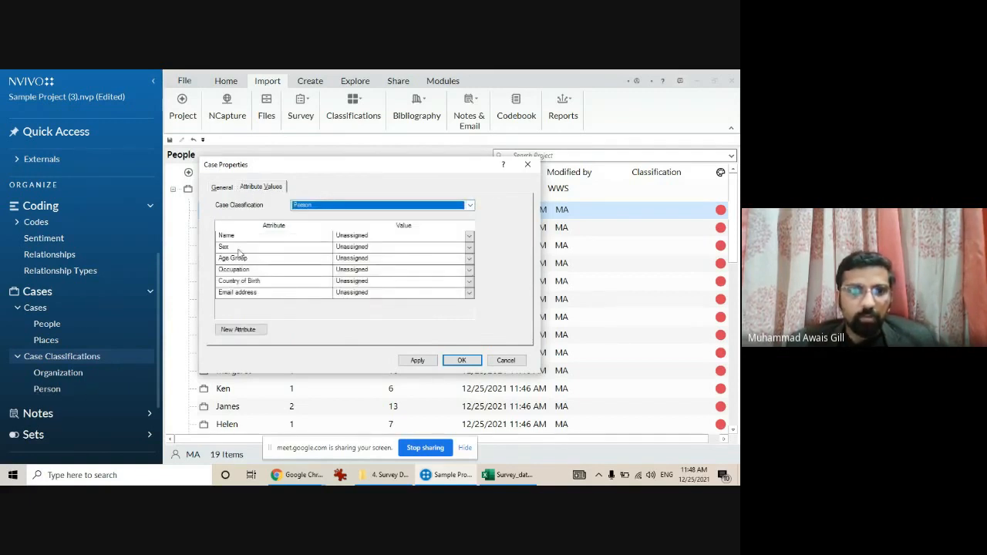
Check which values are offered for the Name and Sex attributes, and discard the classification change
left_click(469, 236)
left_click(469, 236)
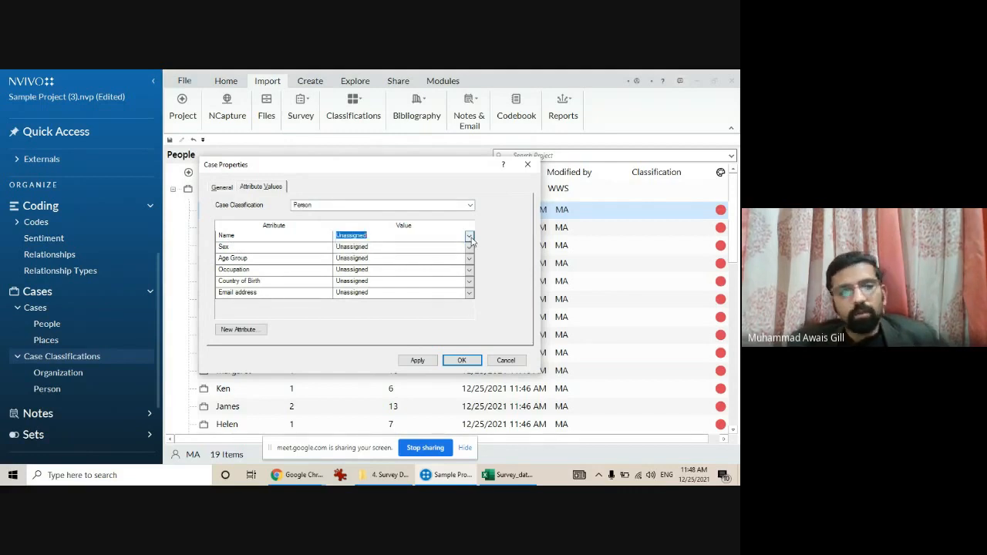
left_click(469, 253)
left_click(379, 258)
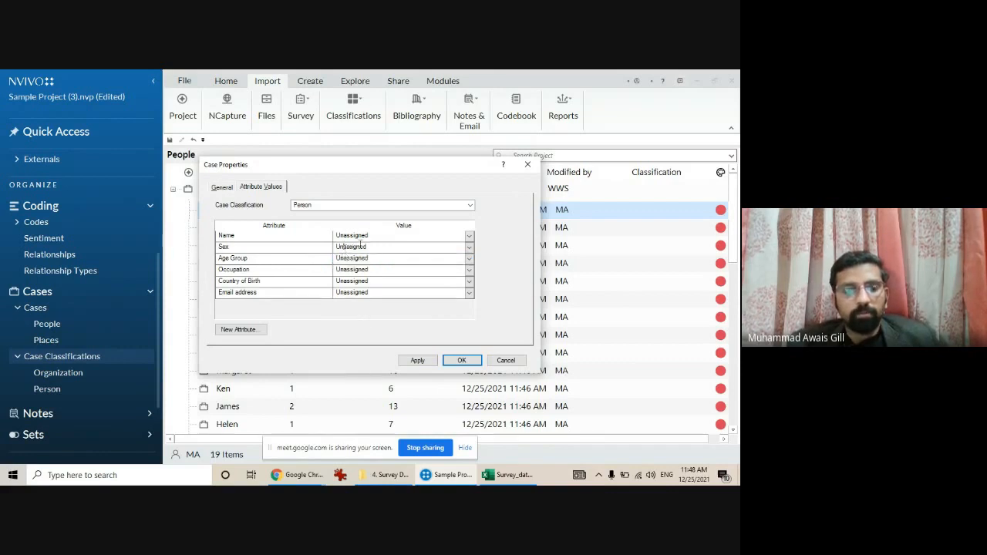
left_click(464, 247)
left_click(469, 247)
left_click(386, 258)
left_click(505, 360)
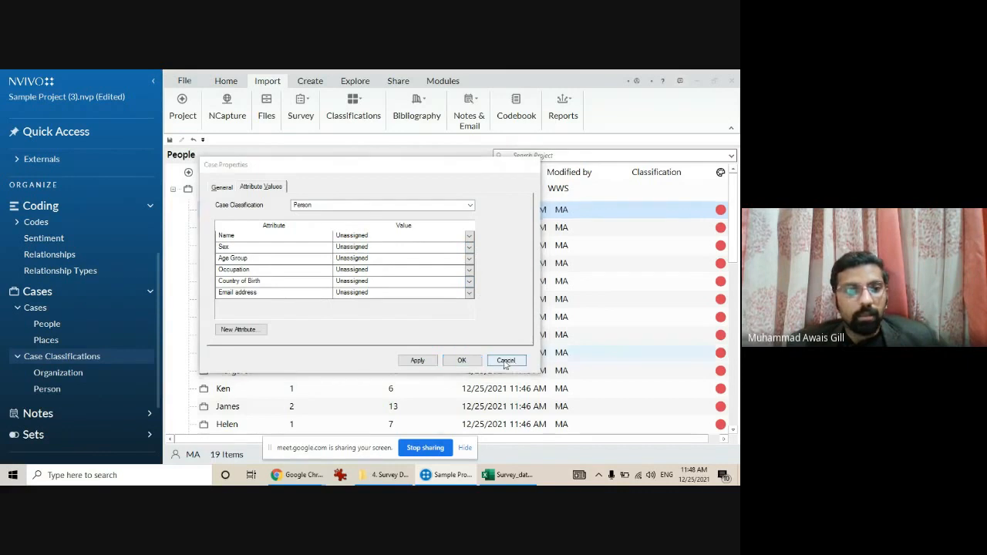
View the Case Classifications list and inspect the general settings and values of Person's Sex attribute without changing them
left_click(45, 389)
left_click(58, 373)
left_click(61, 389)
left_click(49, 360)
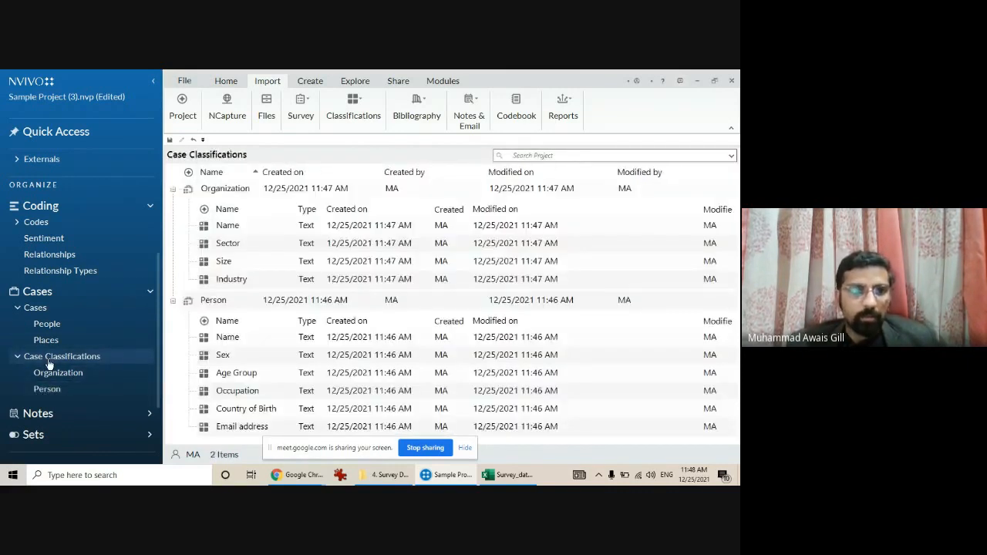
double_click(225, 355)
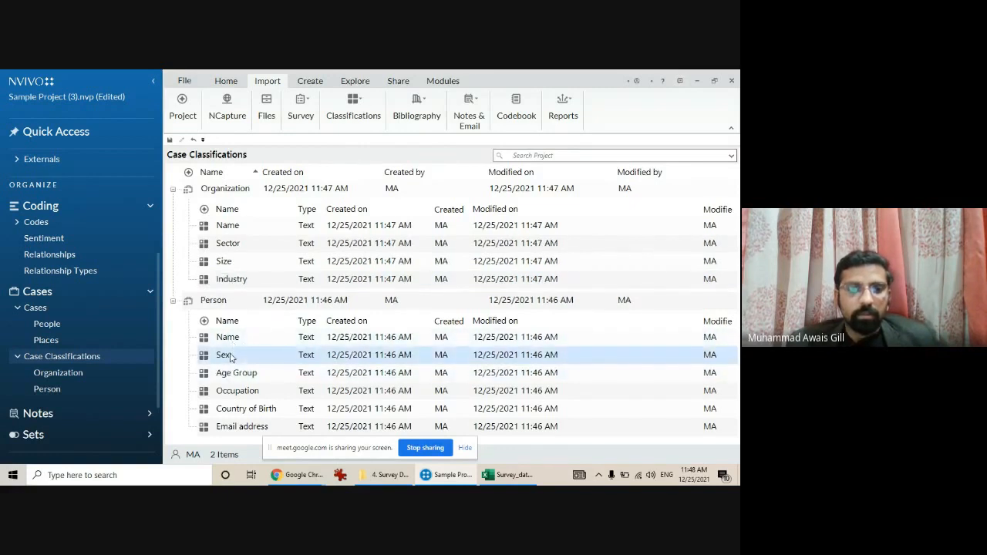
left_click(270, 201)
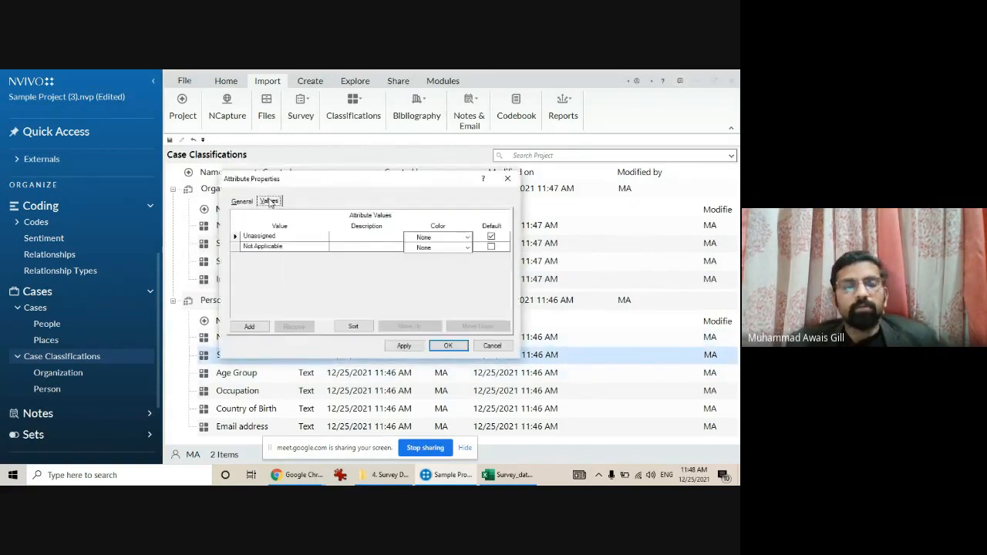
left_click(241, 200)
left_click(492, 345)
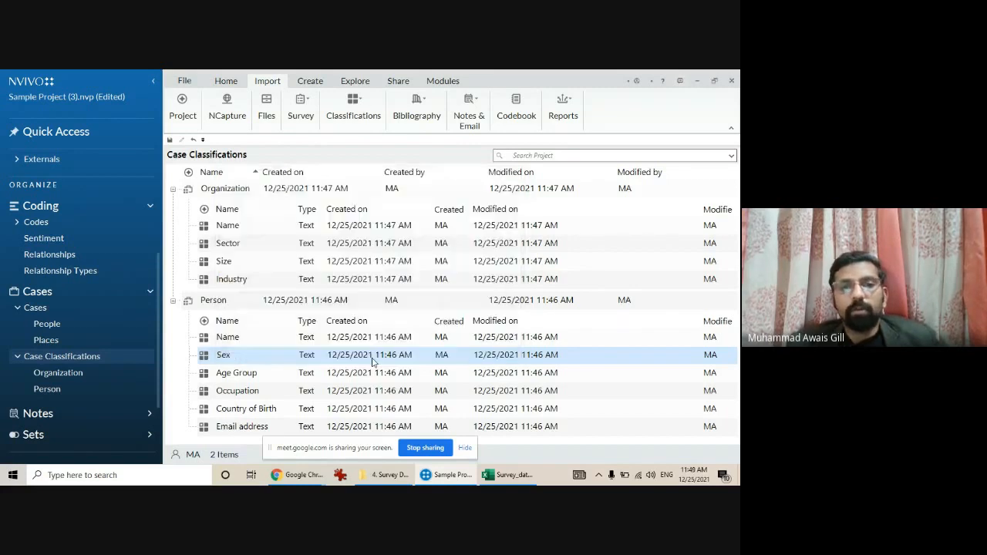
Add the values Male, Female and Other to the Sex attribute of the Person classification
double_click(231, 356)
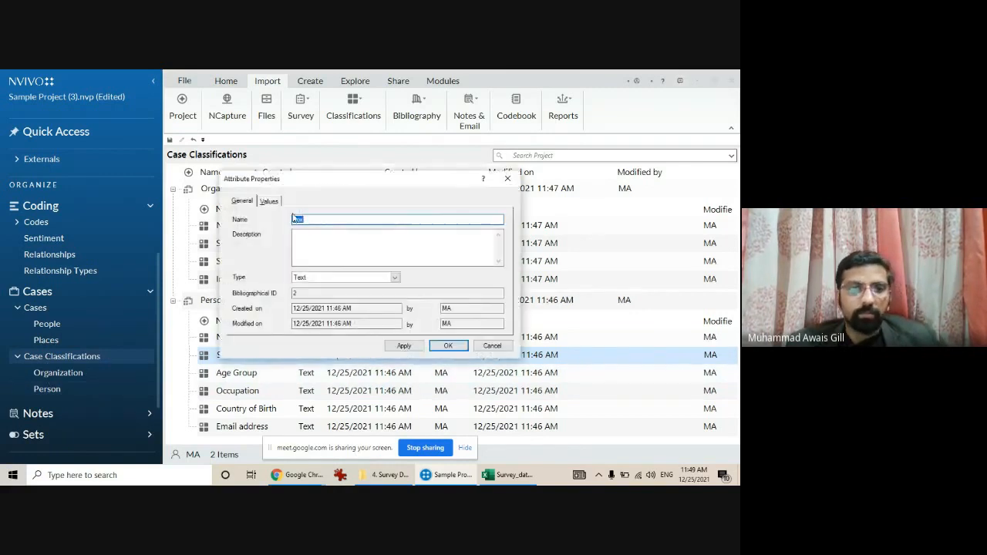
left_click(270, 201)
left_click(249, 327)
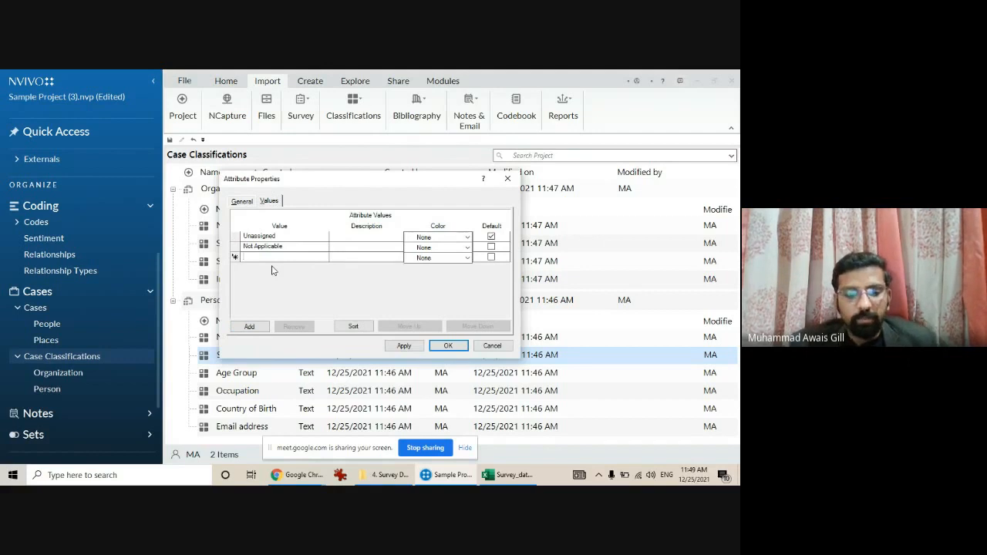
type("Male")
left_click(248, 328)
type("Femal")
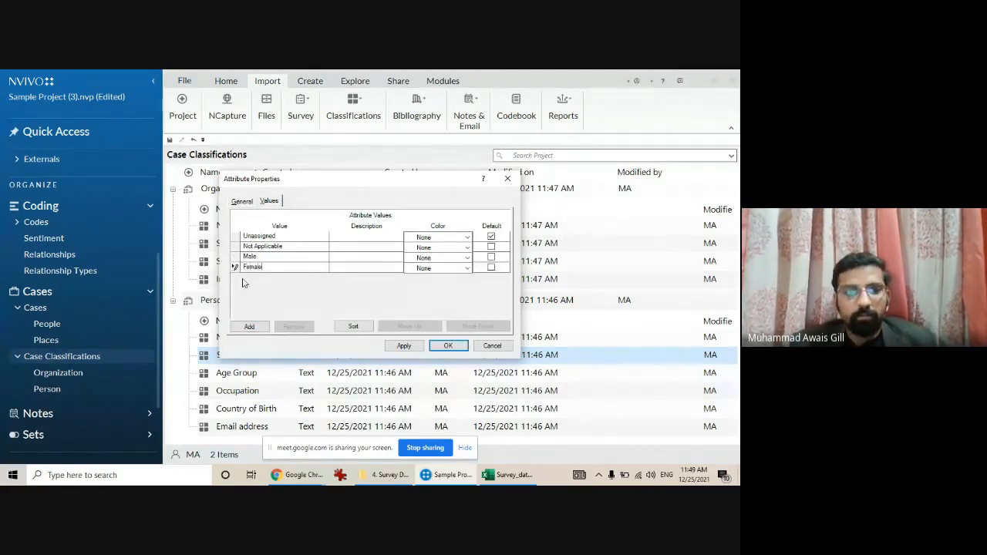
type("e")
left_click(251, 327)
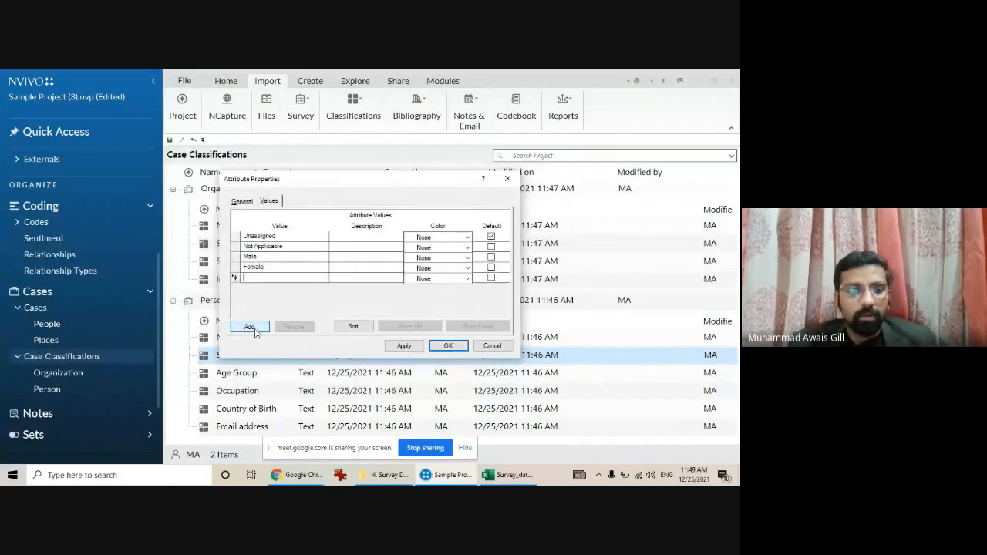
type("Other")
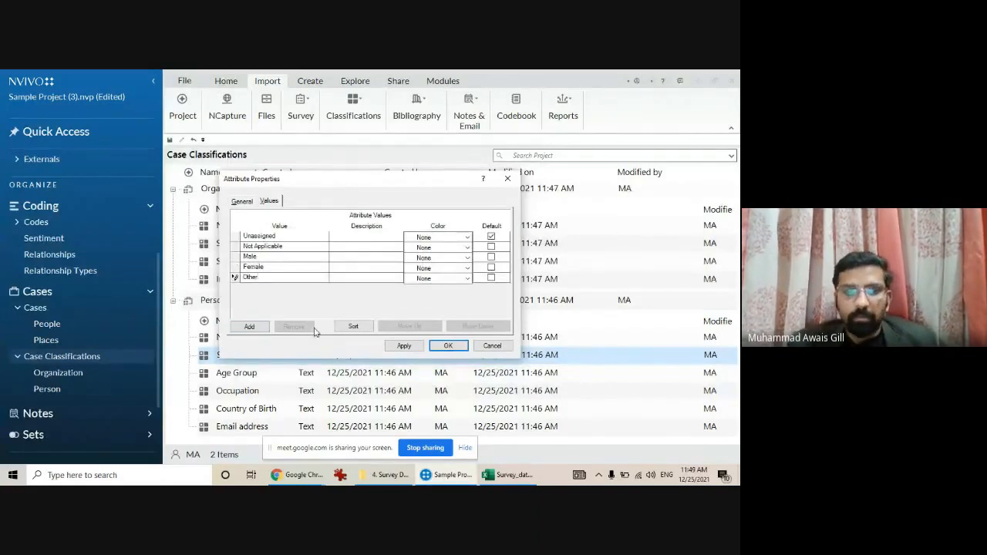
left_click(449, 346)
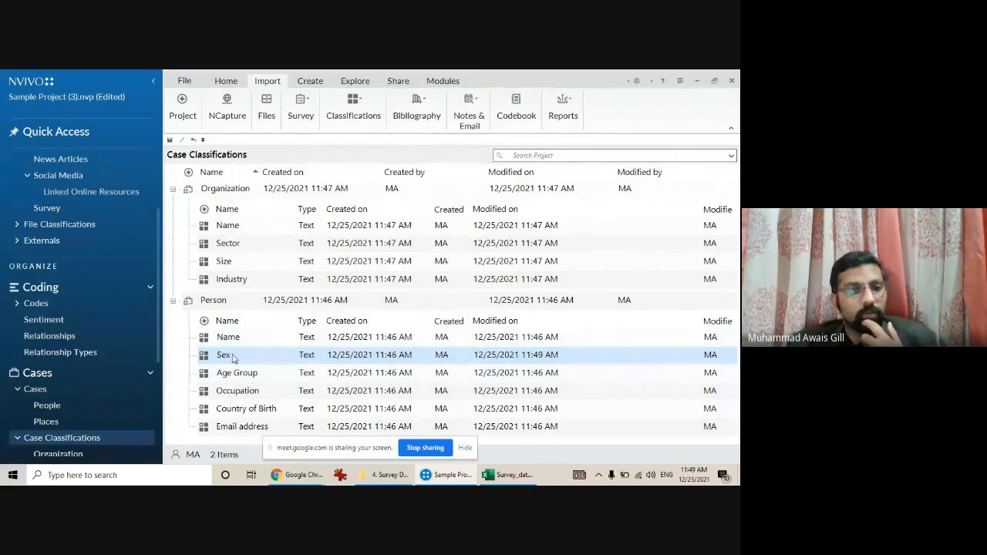
Inspect the values of the Person classification's Age Group attribute without changing them
double_click(236, 373)
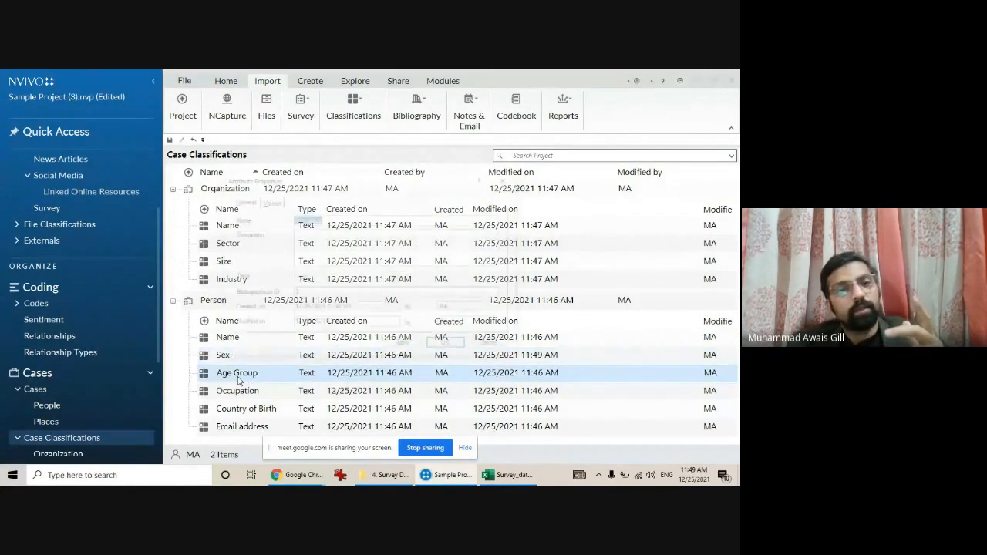
left_click(268, 201)
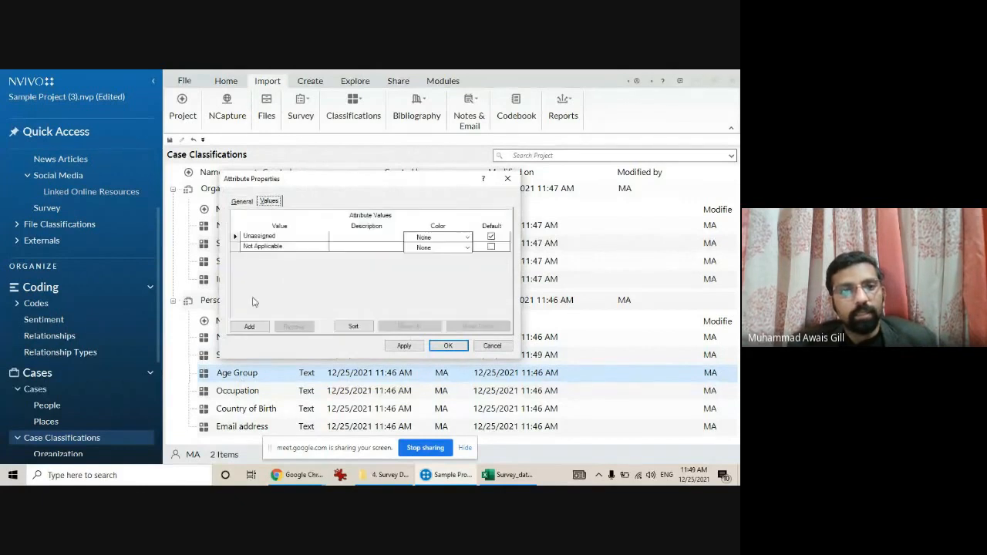
left_click(491, 346)
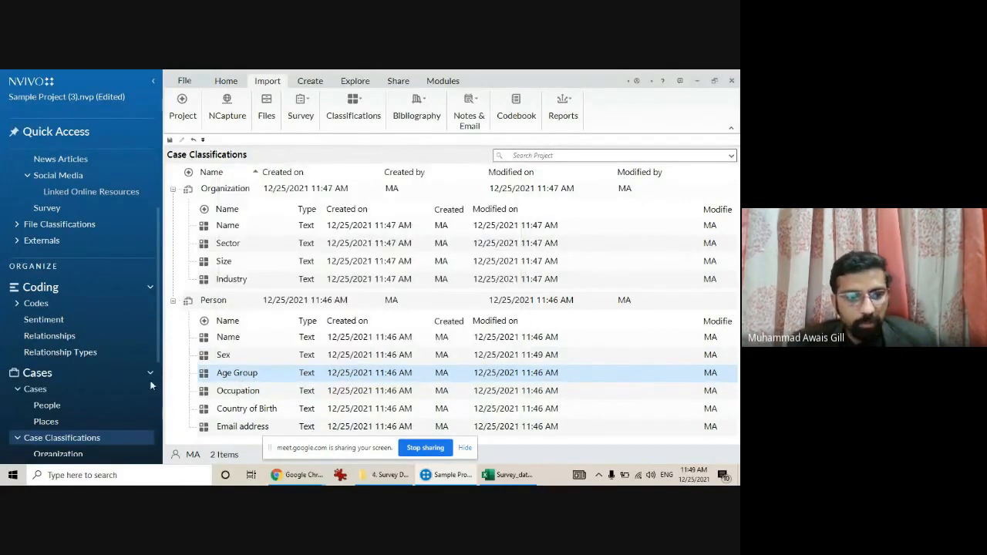
Preview the Person classification on the first interview participant's case, check the Sex value choices, and discard the changes
left_click(54, 407)
right_click(239, 212)
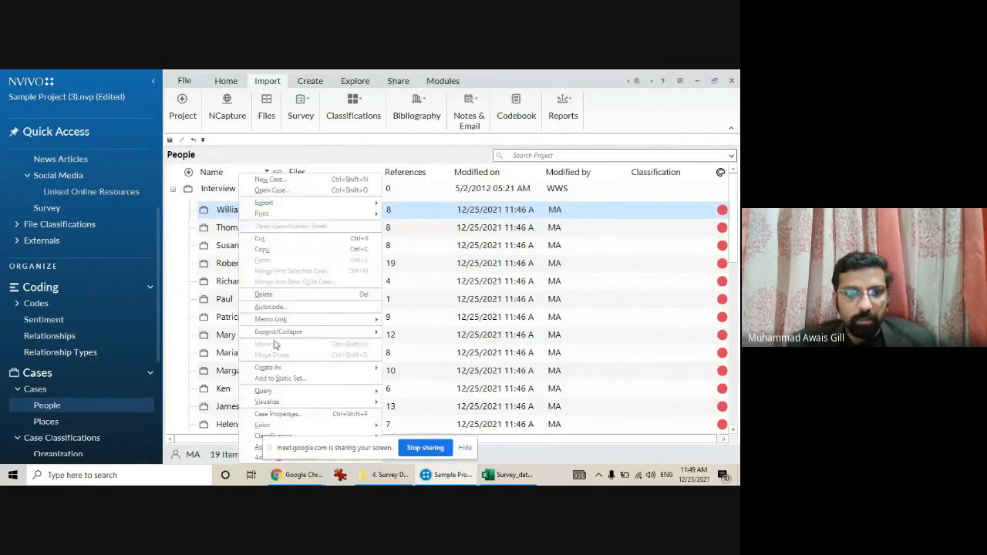
left_click(273, 414)
left_click(271, 187)
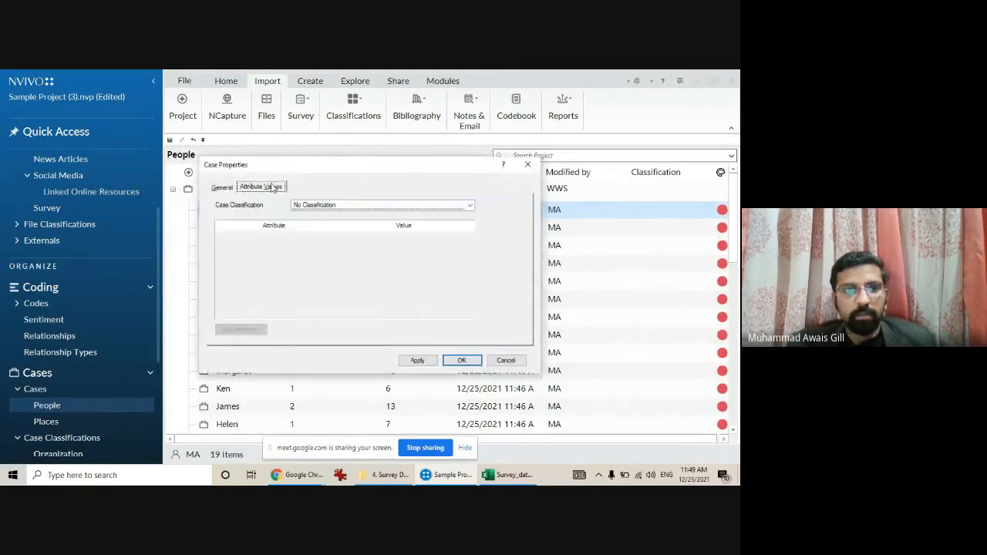
left_click(324, 205)
left_click(312, 232)
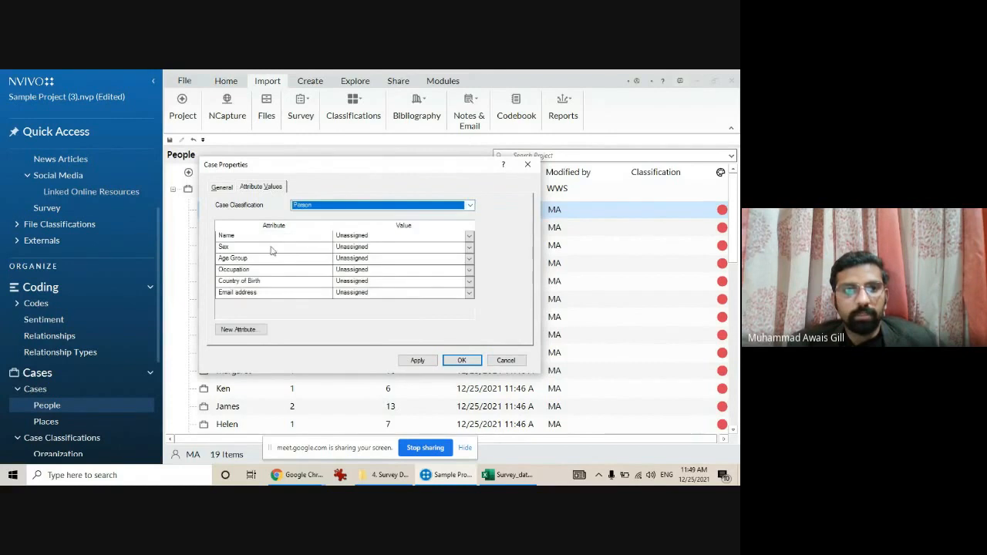
left_click(470, 248)
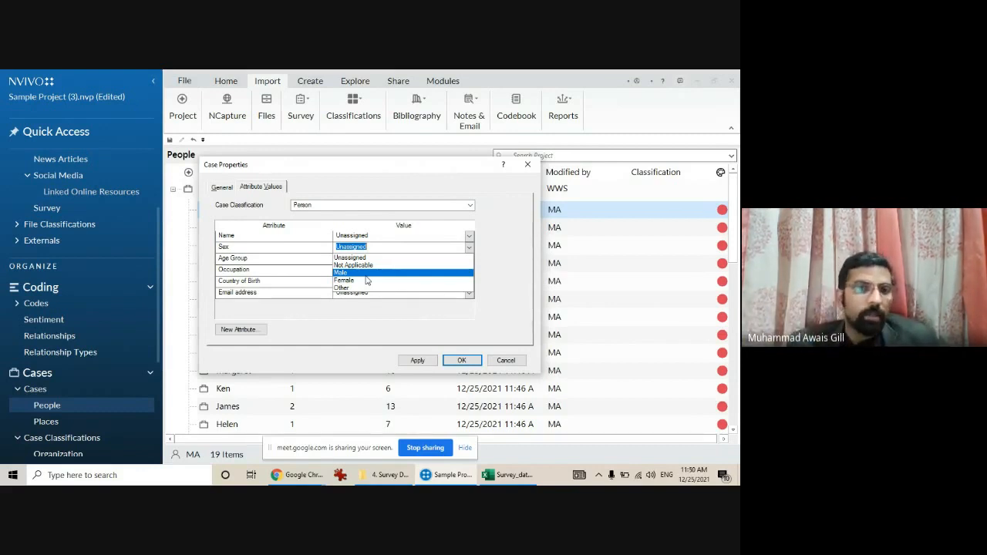
left_click(349, 316)
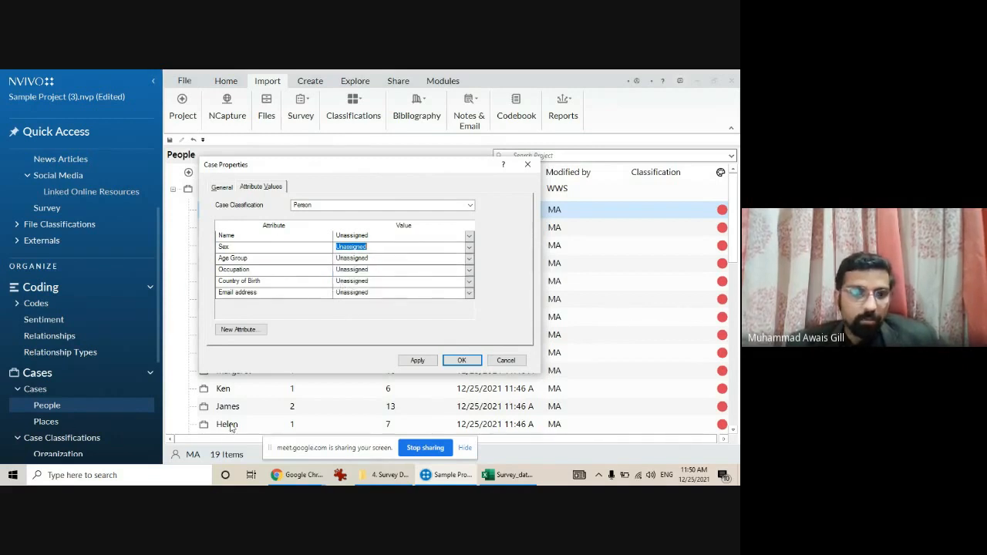
left_click(506, 360)
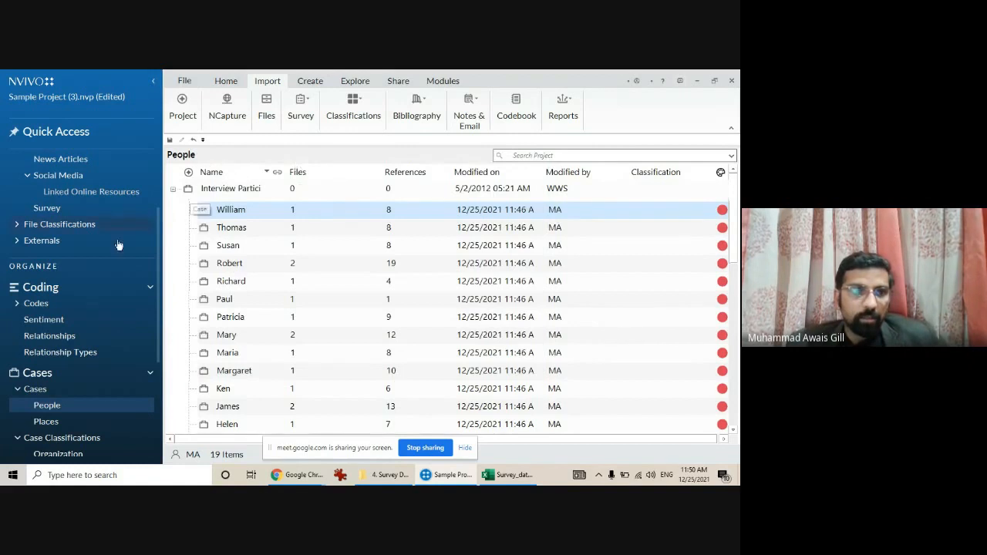
Open the Survey Responses dataset from the Survey files folder to view it
left_click(66, 209)
left_click(207, 194)
double_click(206, 192)
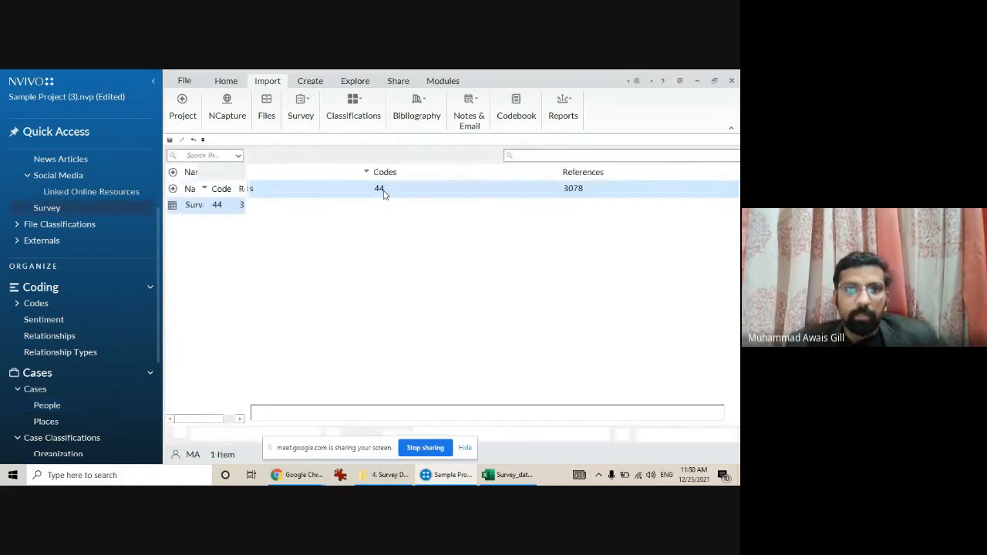
left_click(571, 216)
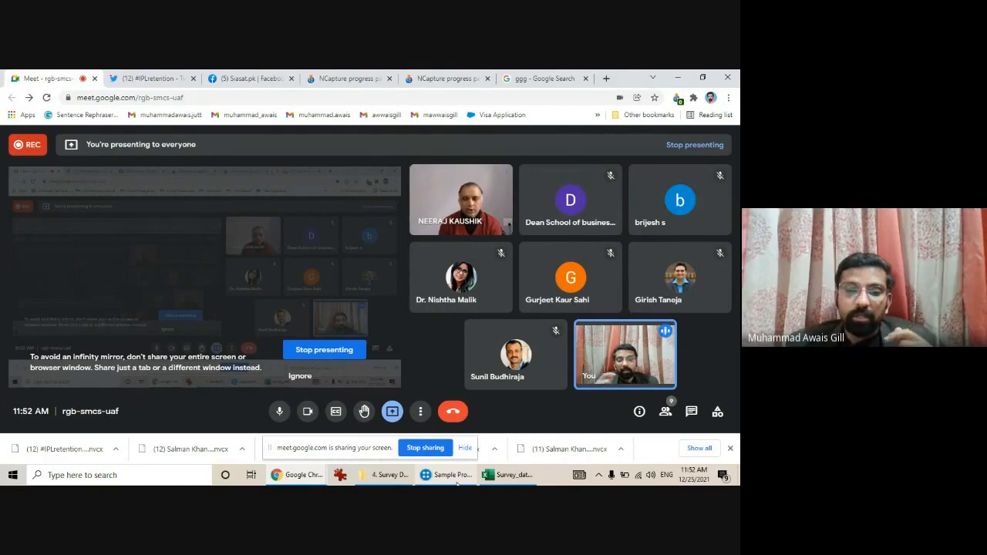
Review the Survey_data workbook in Excel, decline NVivo's save reminder, and return to NVivo after checking the meeting window
mouse_move(509, 475)
left_click(521, 458)
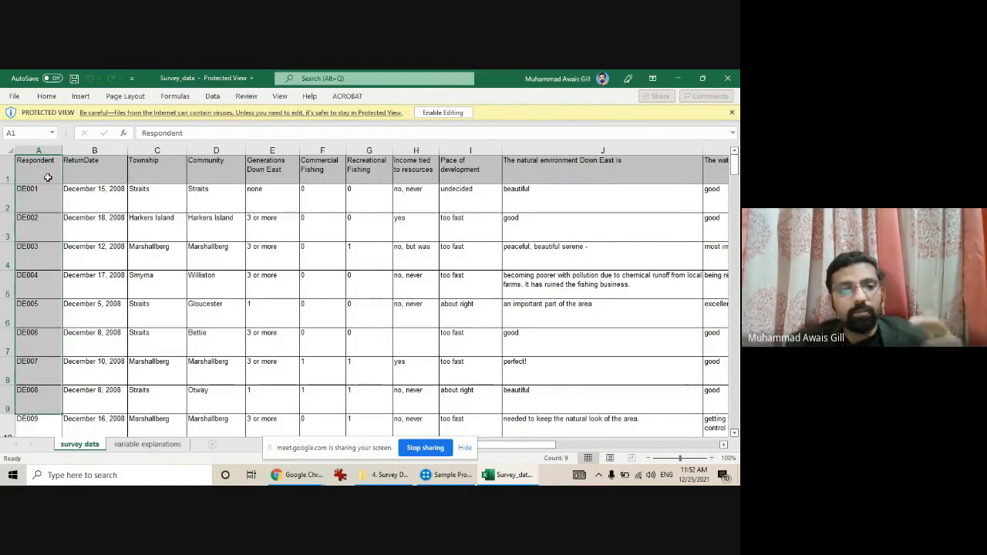
left_click(449, 476)
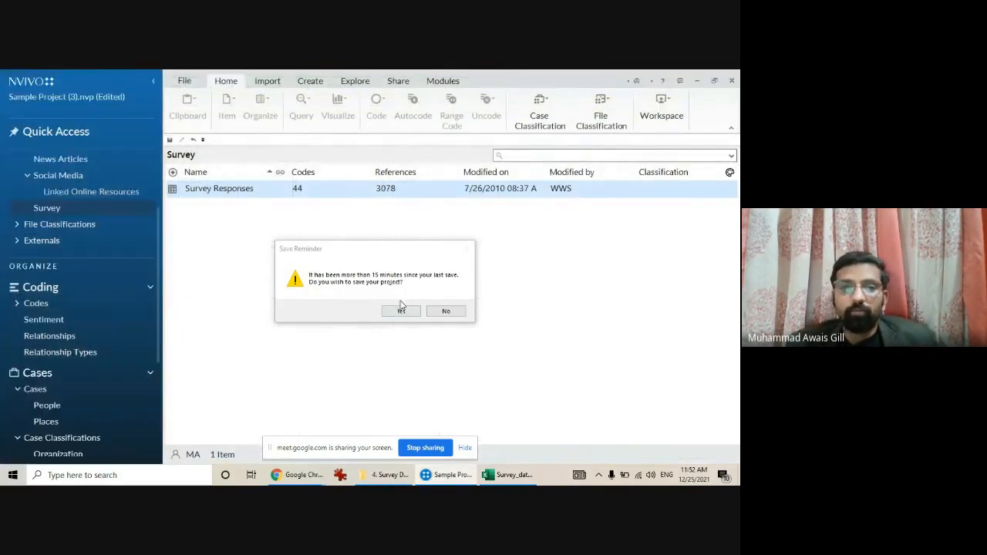
left_click(446, 311)
mouse_move(297, 476)
left_click(280, 428)
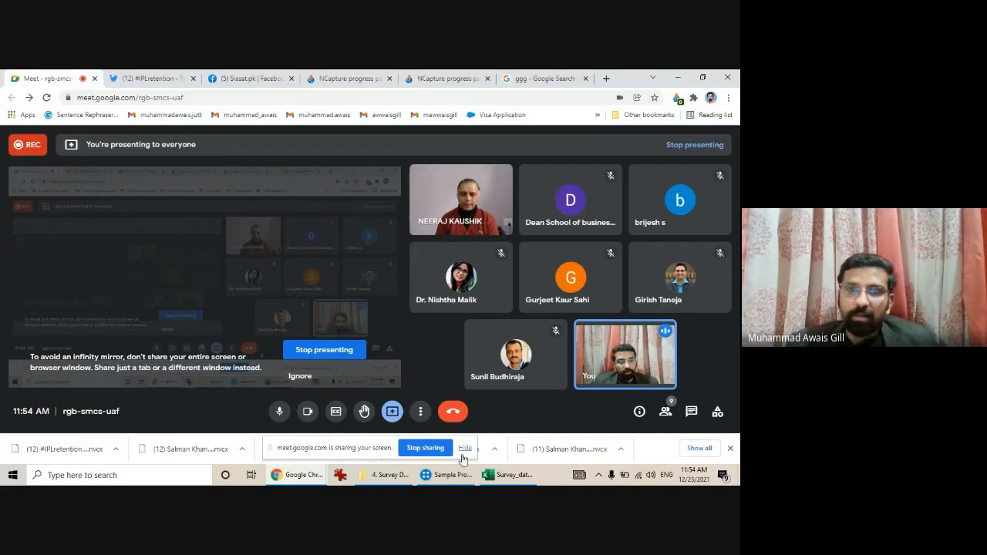
left_click(429, 474)
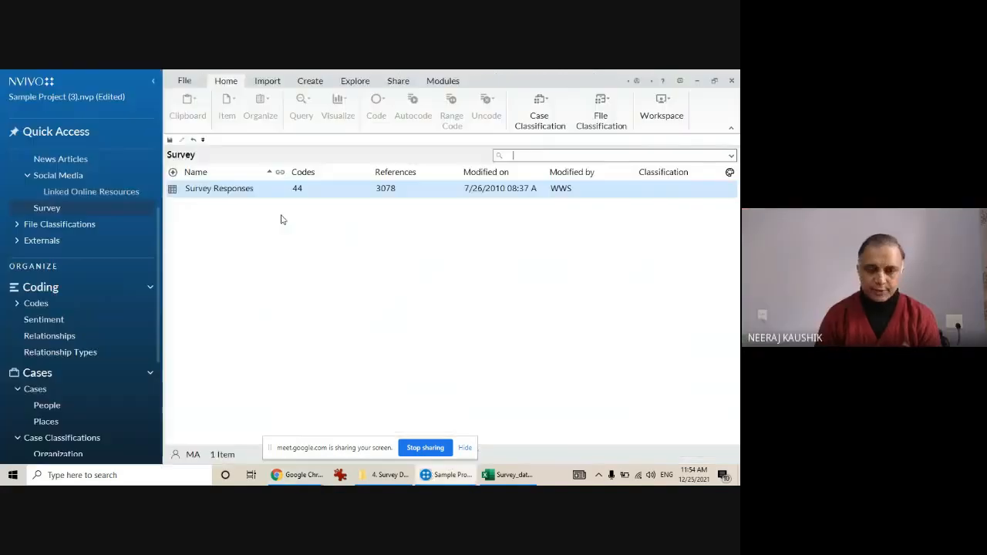
Delete the Survey Responses dataset from the Survey folder
left_click(218, 189)
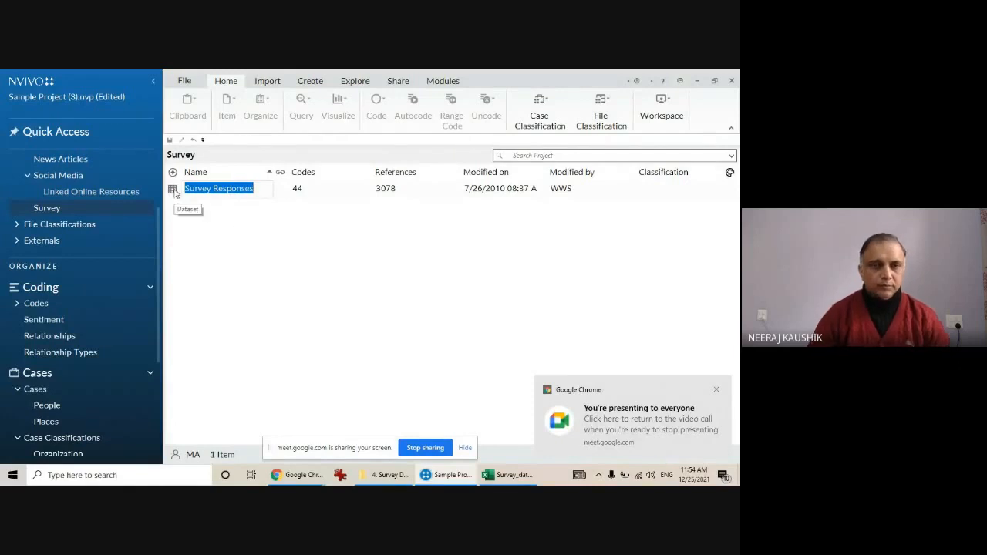
left_click(174, 191)
key("Delete")
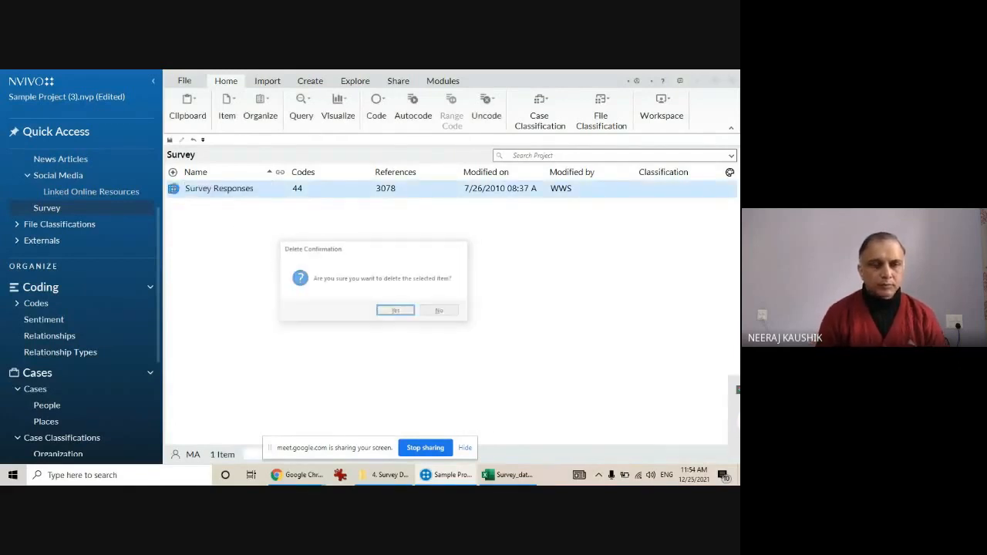
key("Return")
Start a survey import from the Survey_data Excel file, accepting the survey data worksheet with 1 header row and Month Day Year dates
left_click(267, 82)
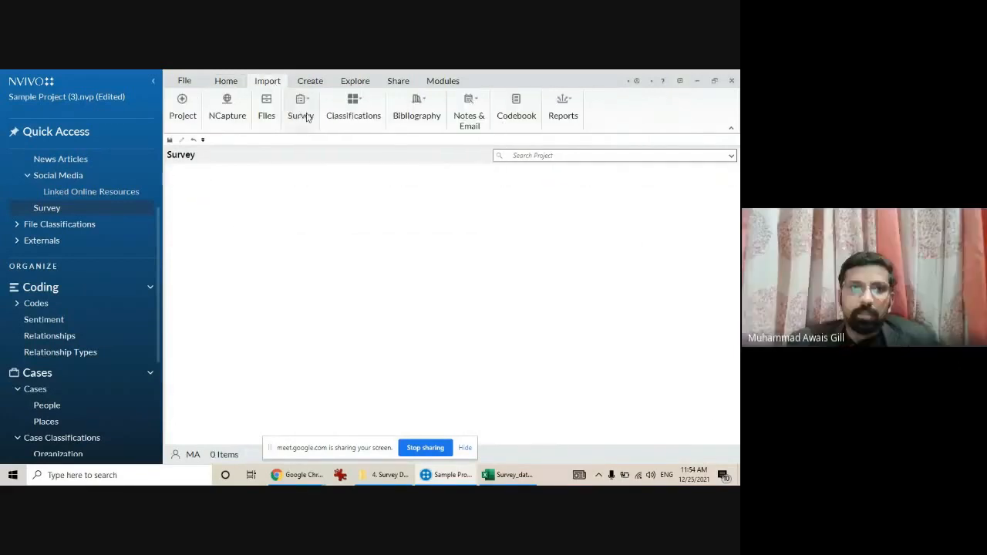
left_click(300, 108)
left_click(307, 138)
double_click(168, 185)
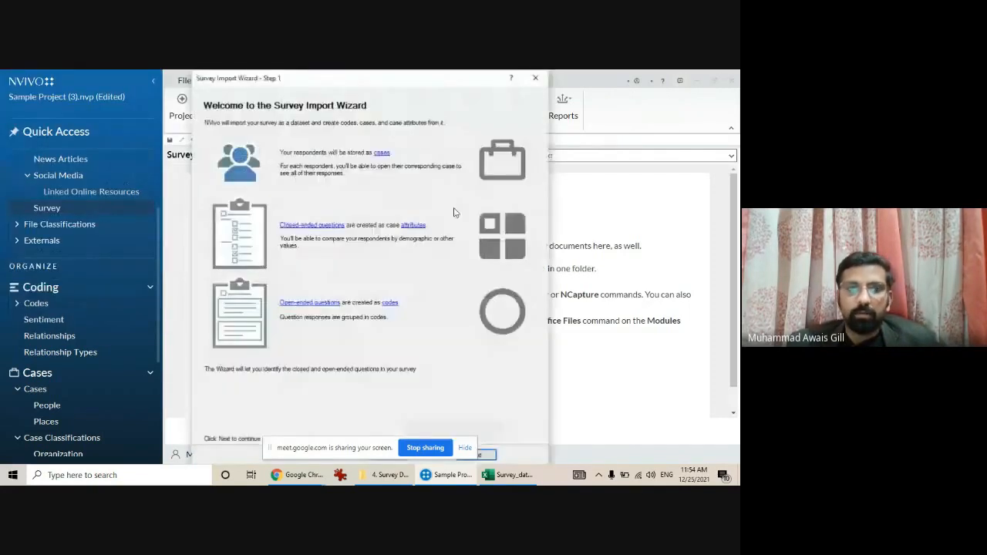
left_click_drag(423, 84, 469, 82)
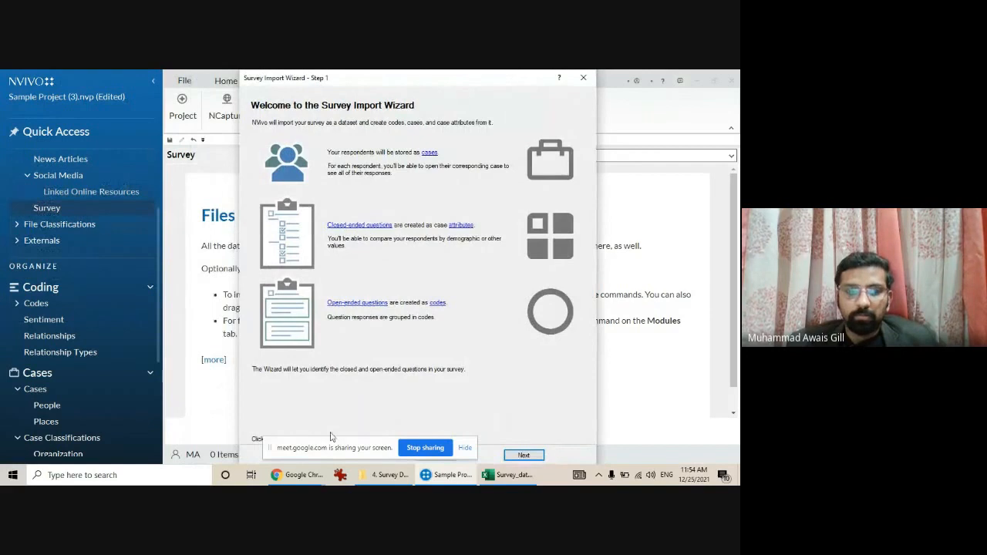
left_click_drag(337, 449, 694, 456)
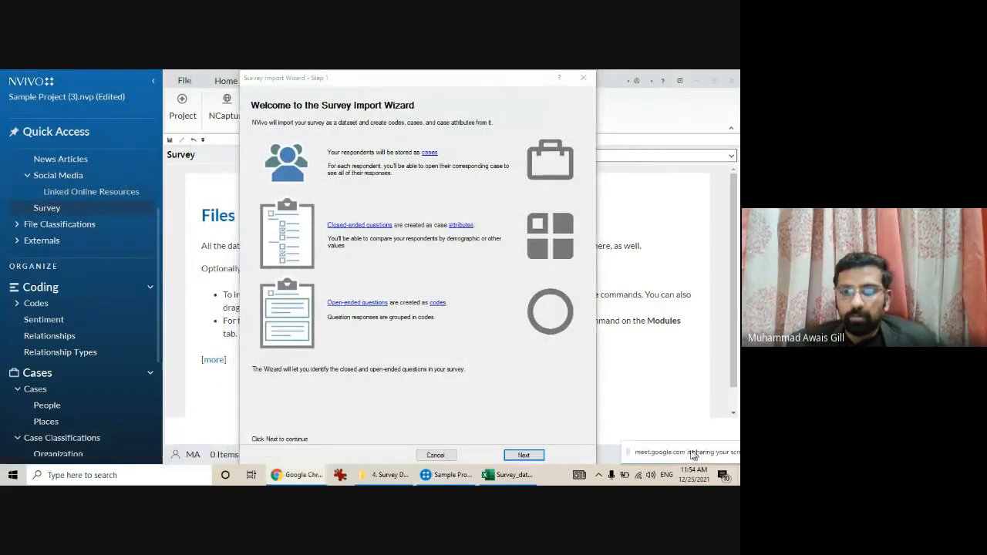
left_click(522, 455)
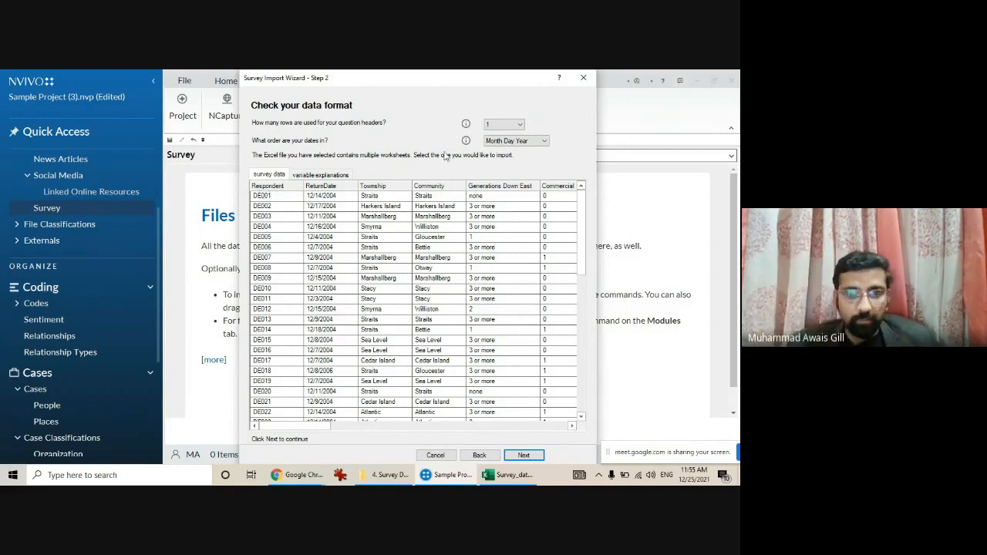
left_click(524, 455)
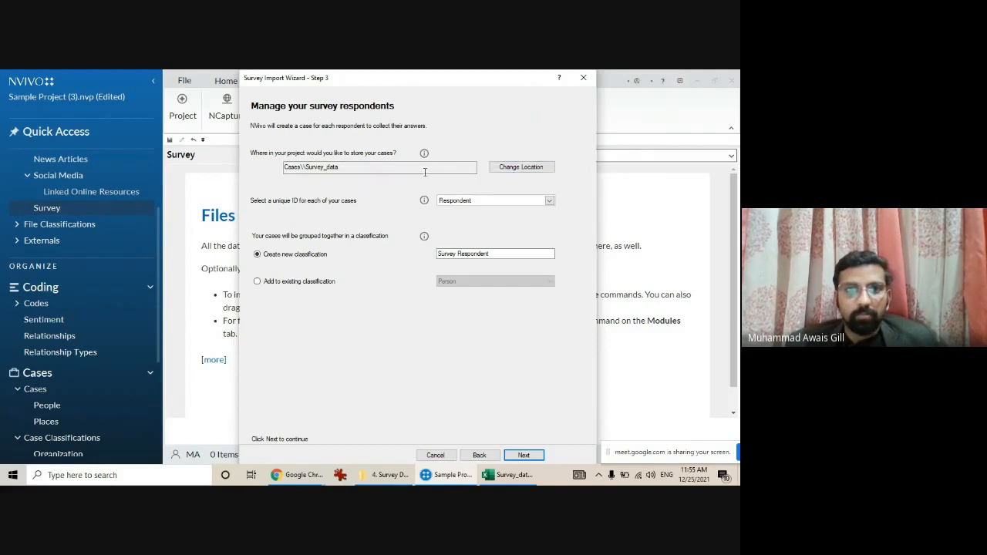
Create a folder directly under Cases named after the NVivo workshop and its host, and set it as the storage location for the cases
left_click(521, 166)
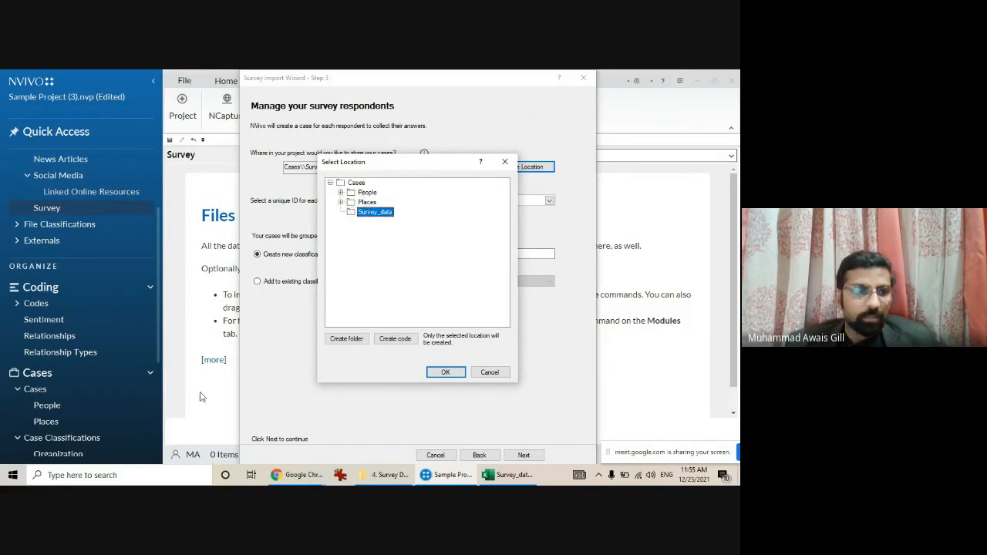
left_click(355, 342)
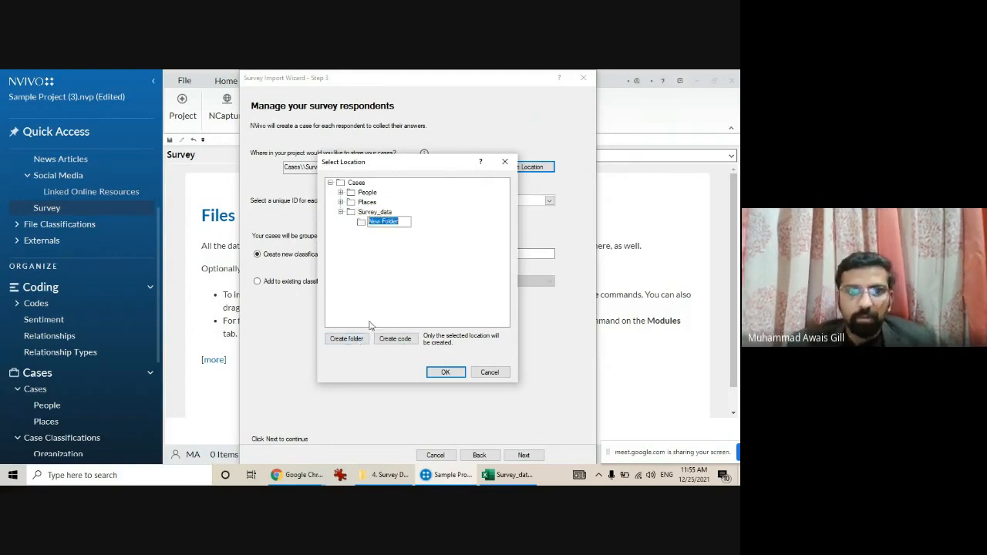
left_click(357, 182)
left_click(344, 341)
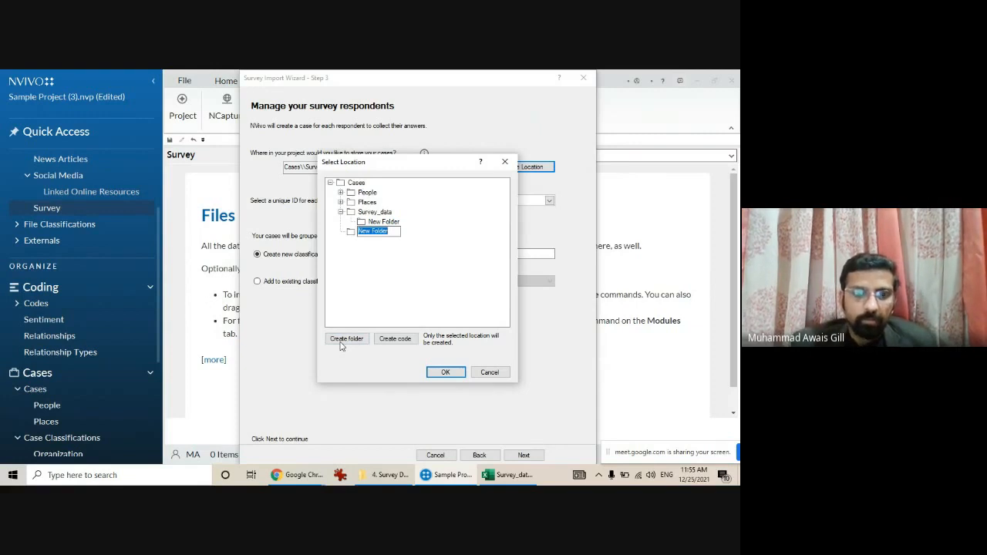
type("NVivo Works")
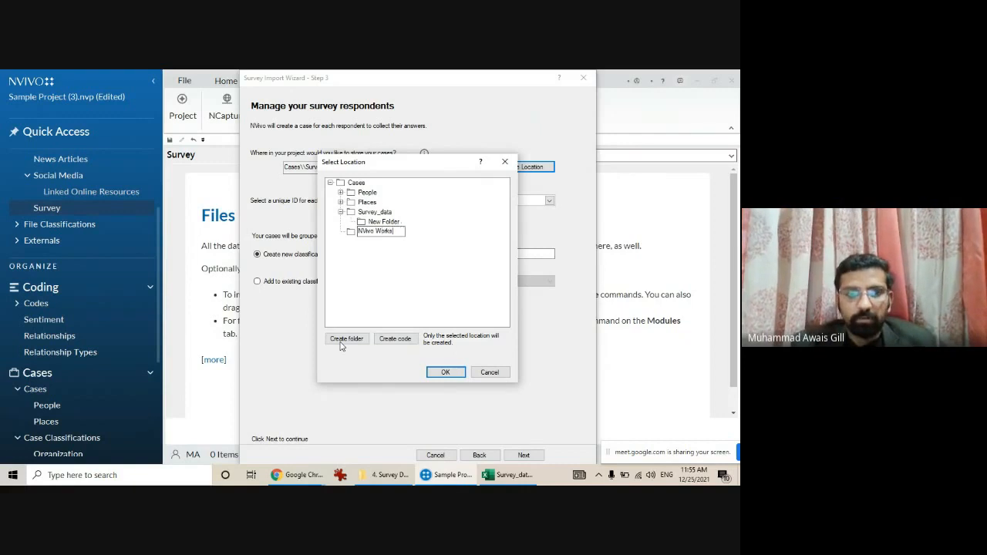
type("hop w")
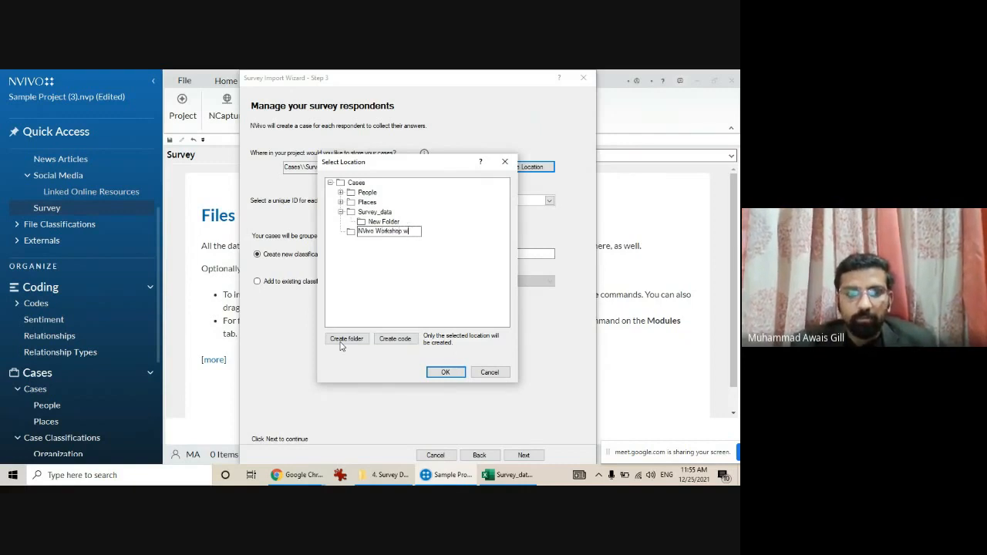
type("ith Dr. ne")
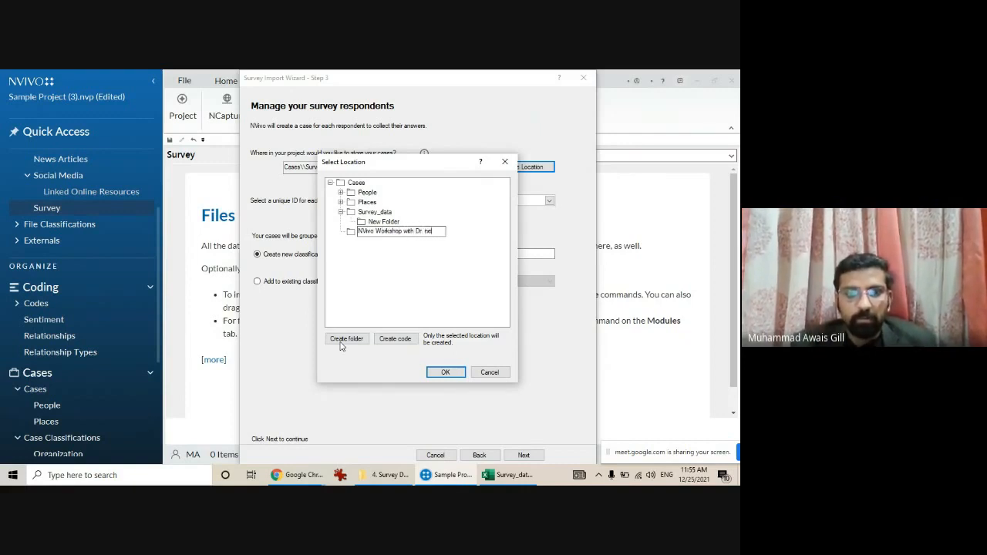
type("Neeraj Sir")
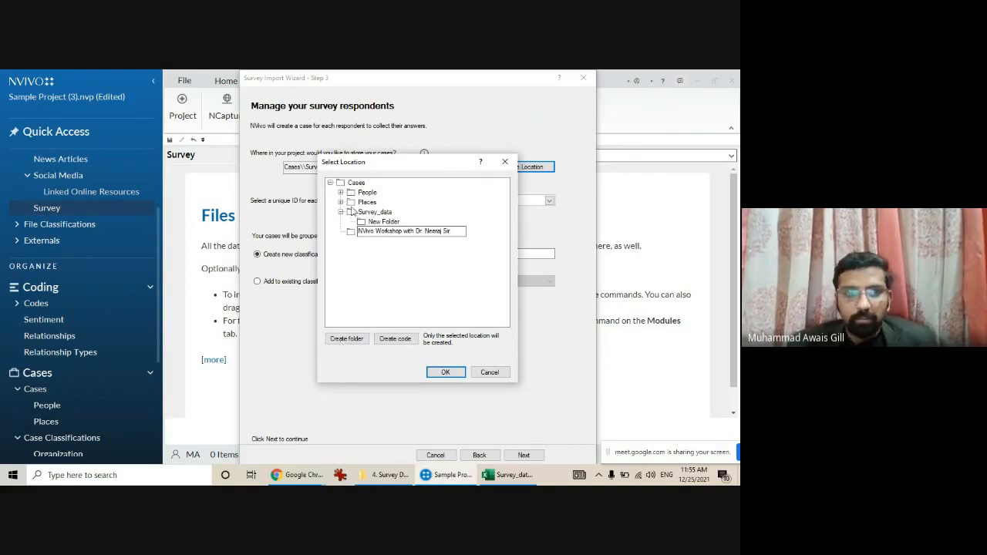
left_click(378, 267)
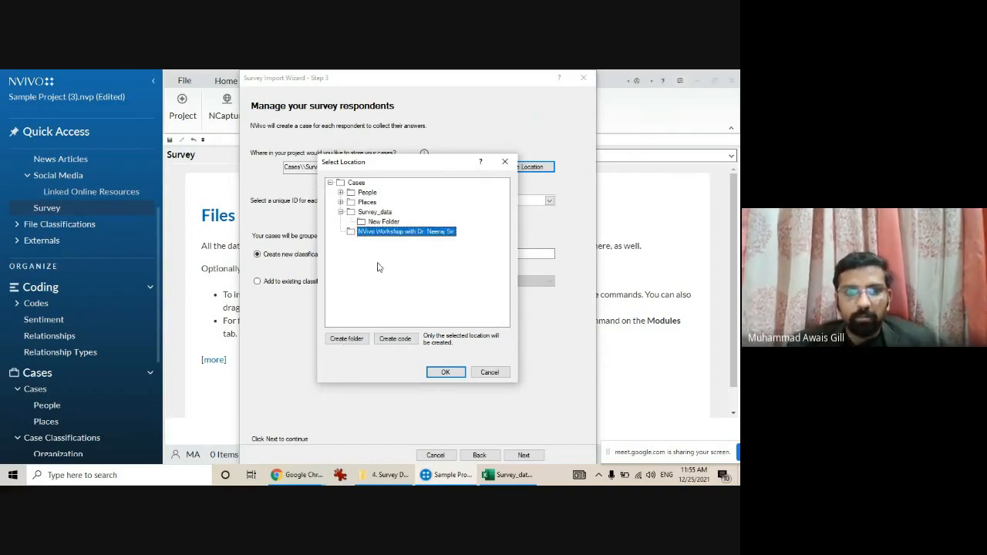
left_click(443, 374)
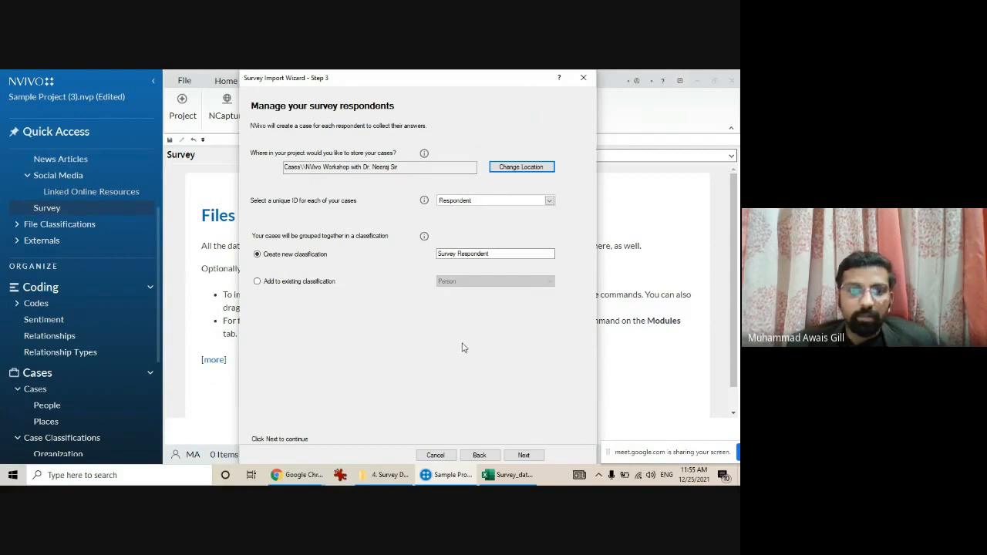
Compare the Respondent column in the Excel survey sheet with the wizard's unique ID choices, leaving Respondent as the case ID
left_click(509, 475)
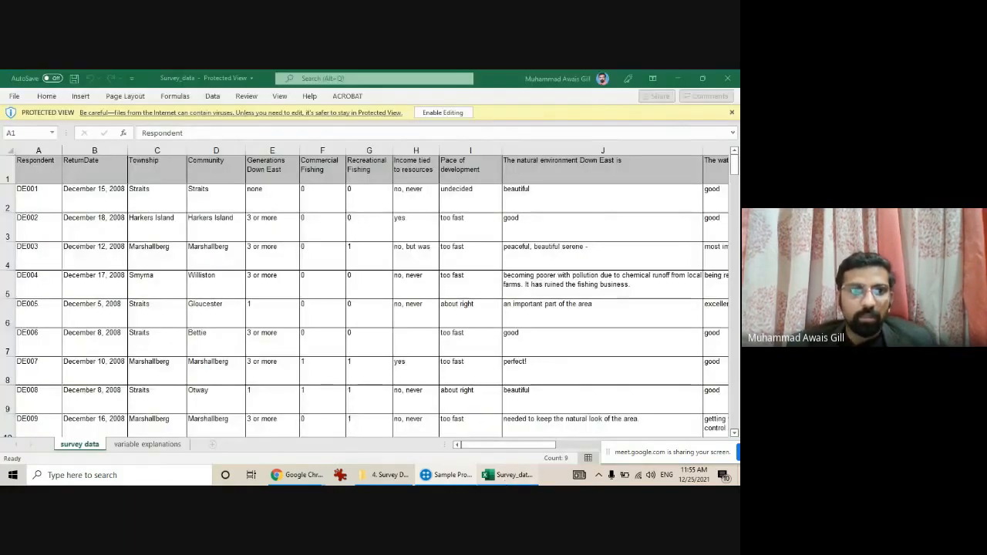
left_click(48, 169)
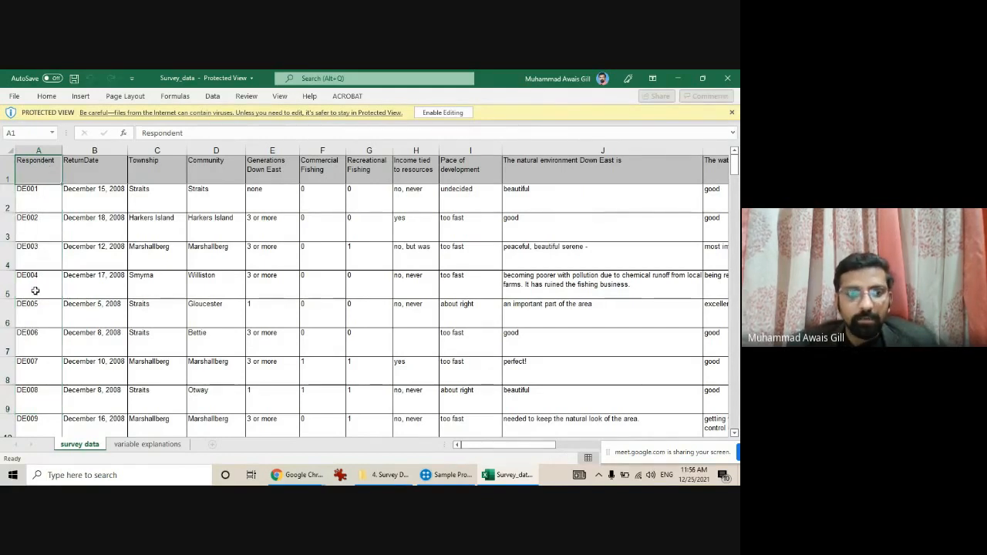
left_click(445, 475)
left_click(460, 202)
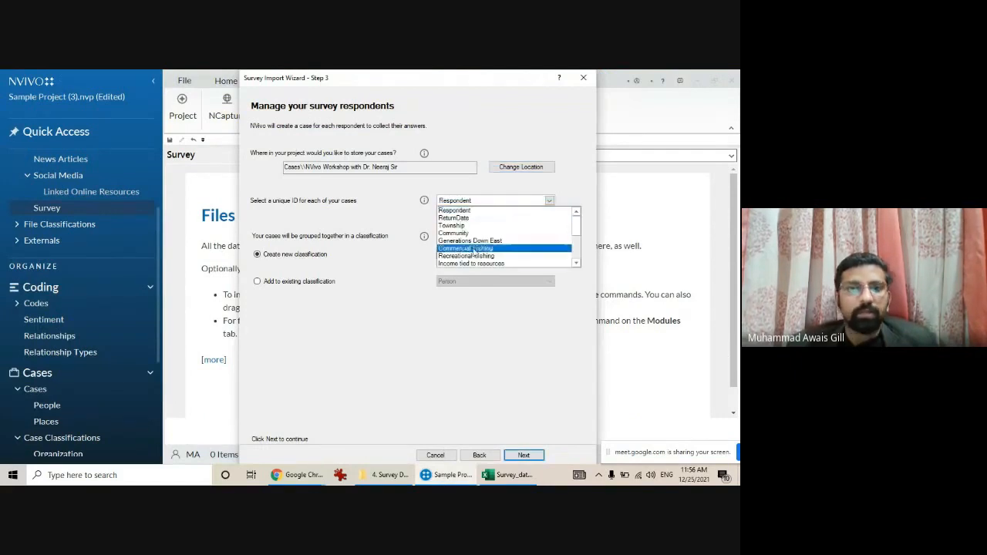
left_click(498, 475)
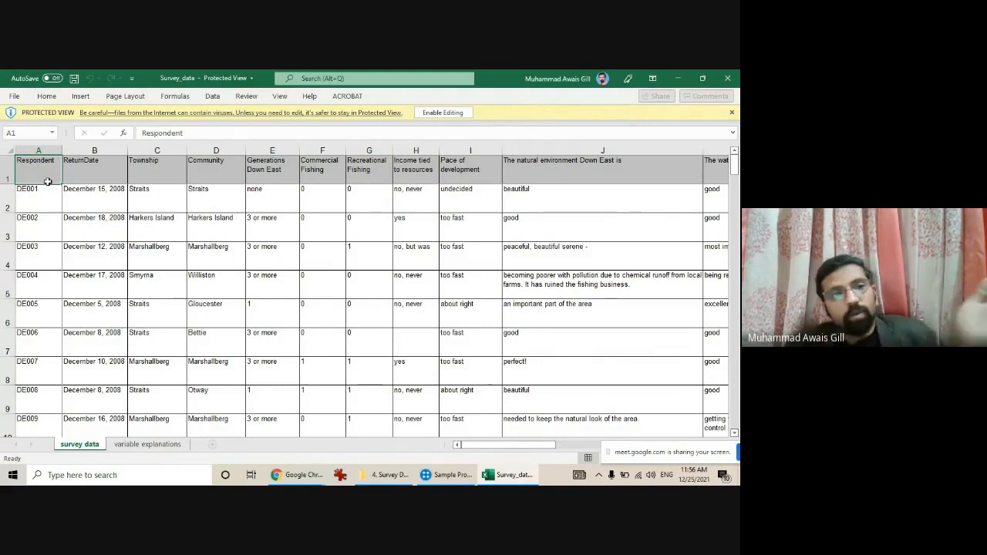
left_click(447, 475)
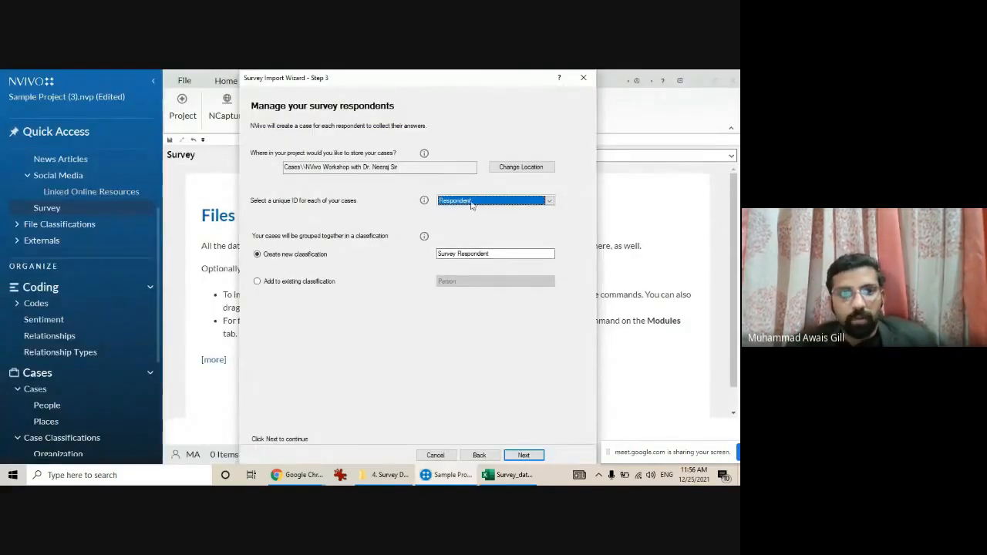
left_click(511, 474)
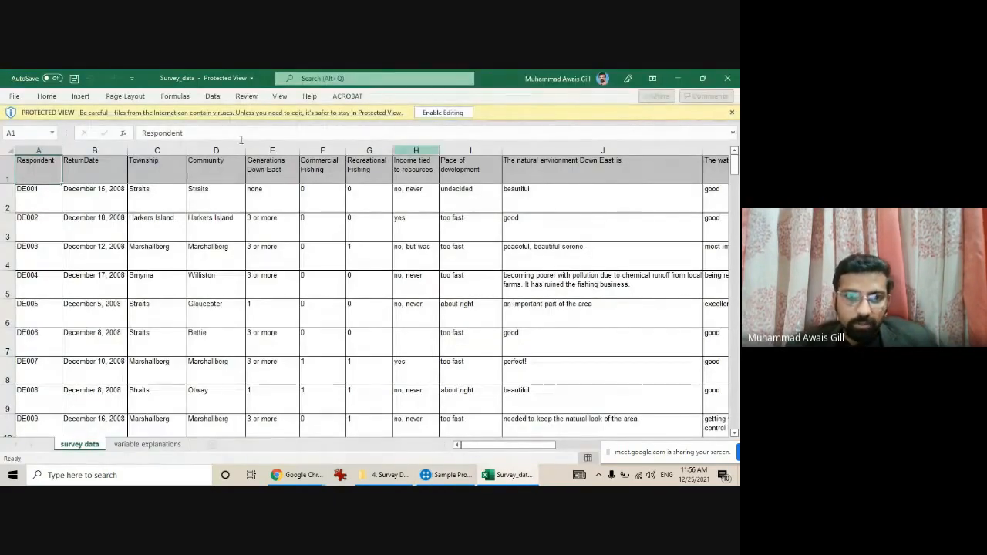
left_click(450, 473)
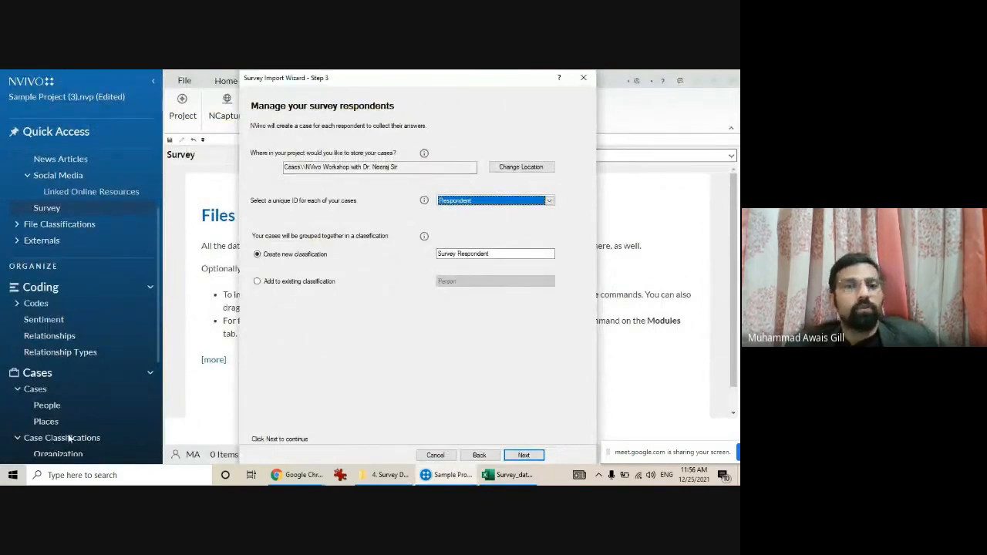
Try grouping the imported cases under the existing Person classification
left_click(314, 284)
left_click(465, 280)
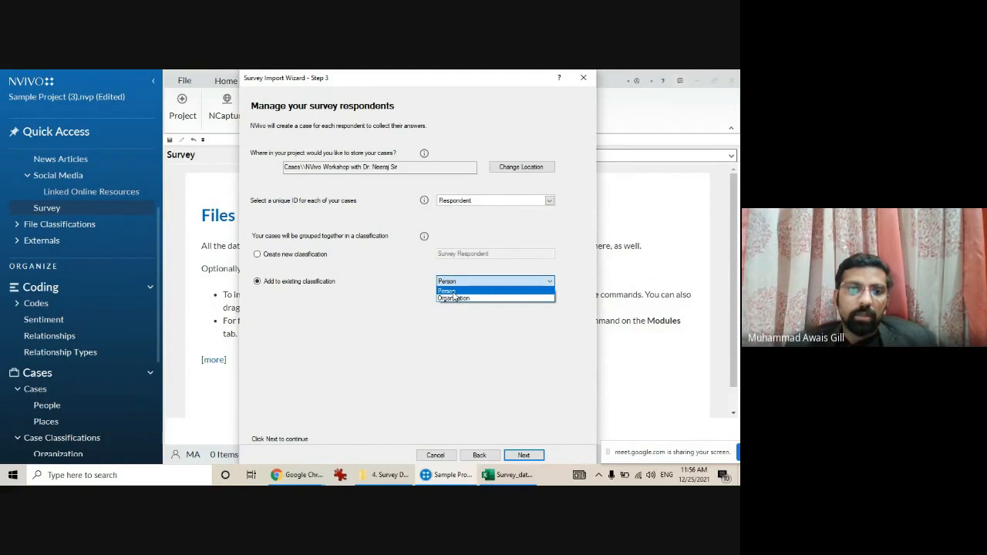
left_click(455, 292)
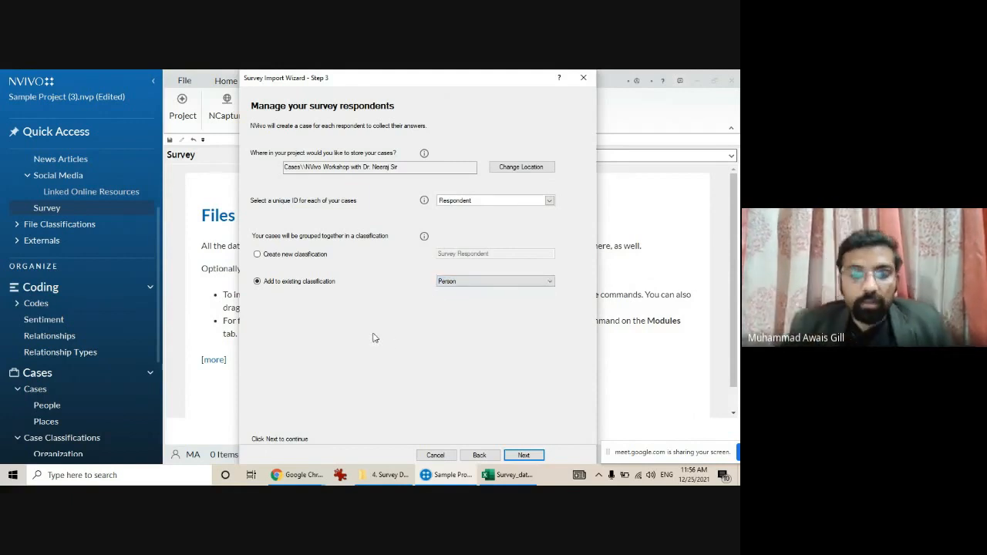
Group the survey cases in a new classification named NVivo Workshop
left_click(299, 254)
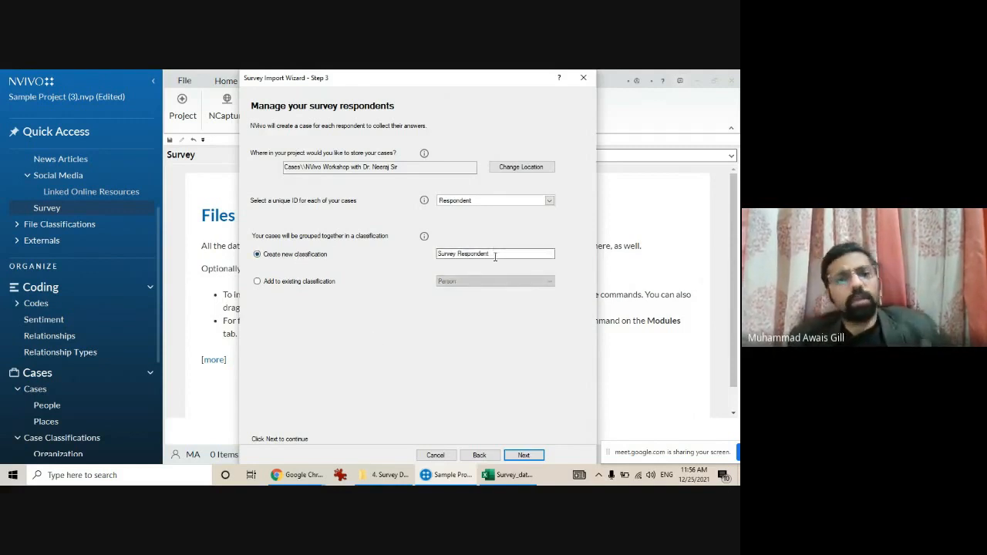
left_click_drag(494, 255, 401, 255)
key("BackSpace")
type("NVivo w")
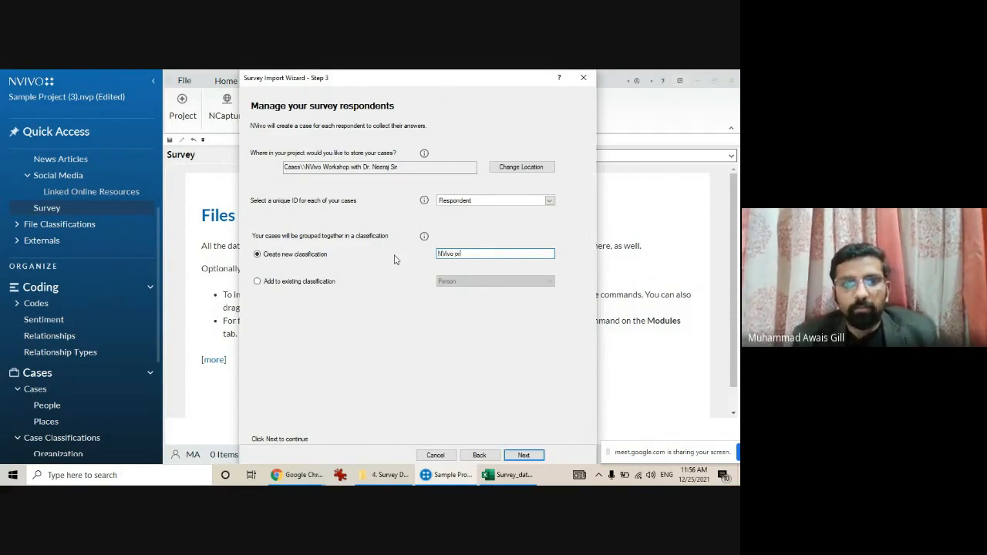
type("orkshop")
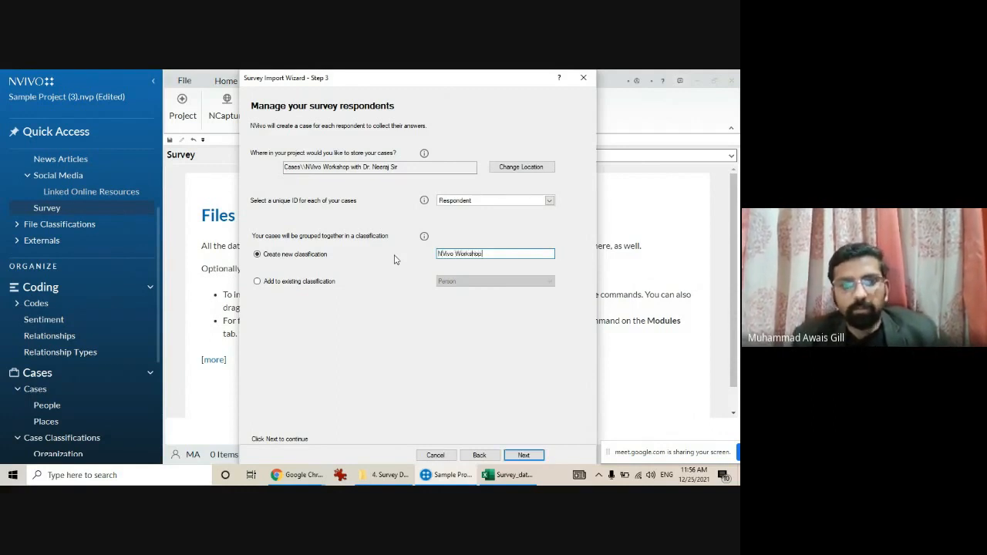
Exclude the ReturnDate question from the import, keeping the suggested open-ended and closed-ended types for the other questions
left_click(524, 455)
left_click_drag(480, 81, 425, 90)
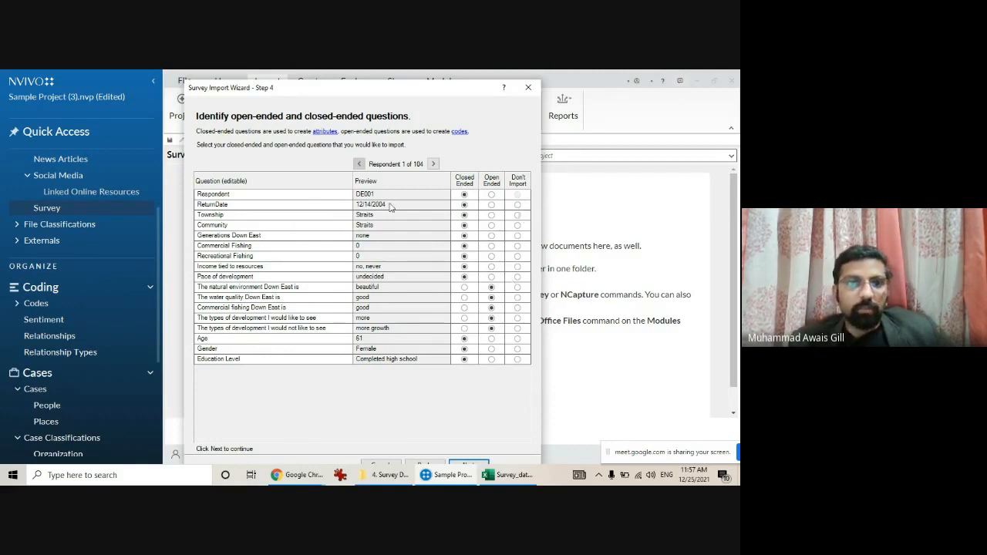
left_click(518, 204)
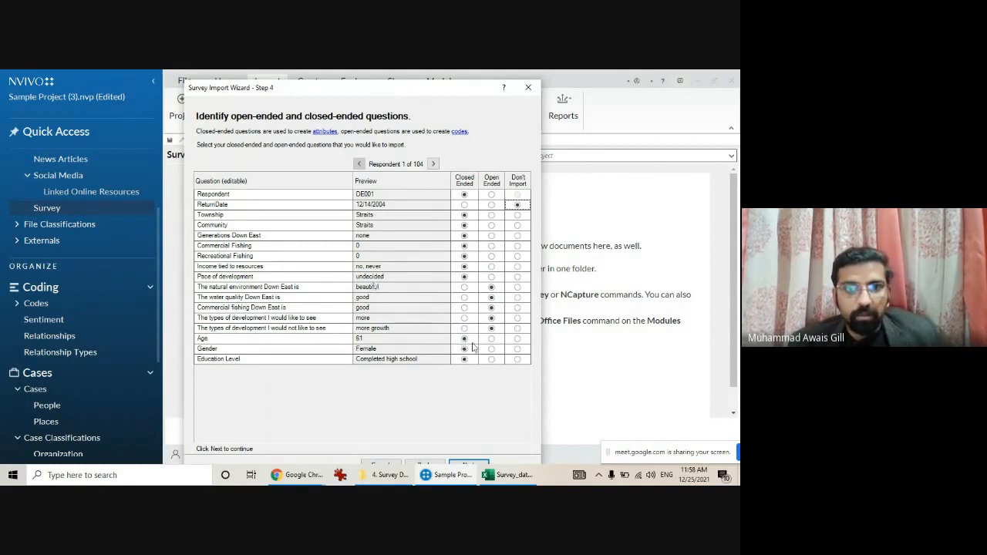
left_click_drag(432, 90, 436, 74)
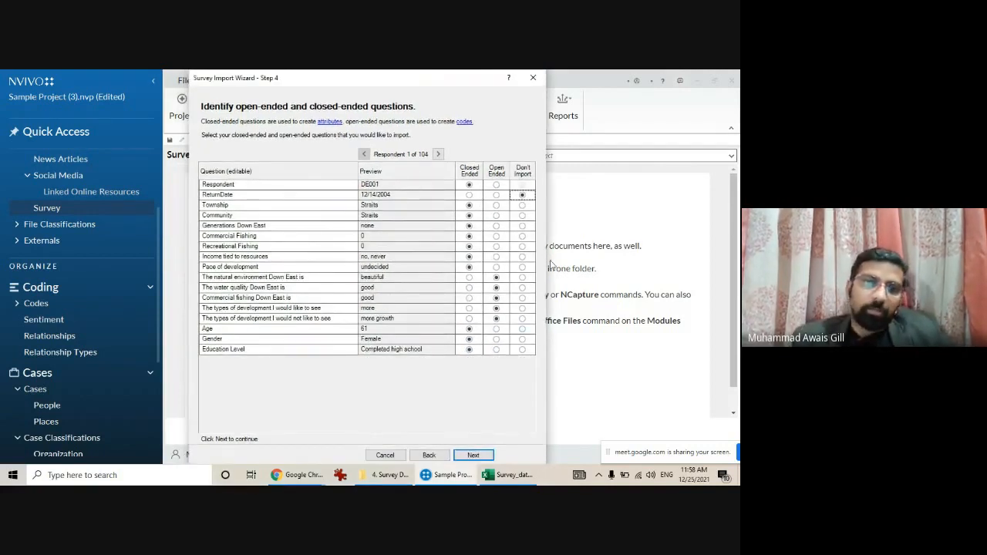
Turn off autocoding of themes and sentiment and run the survey import
left_click(473, 456)
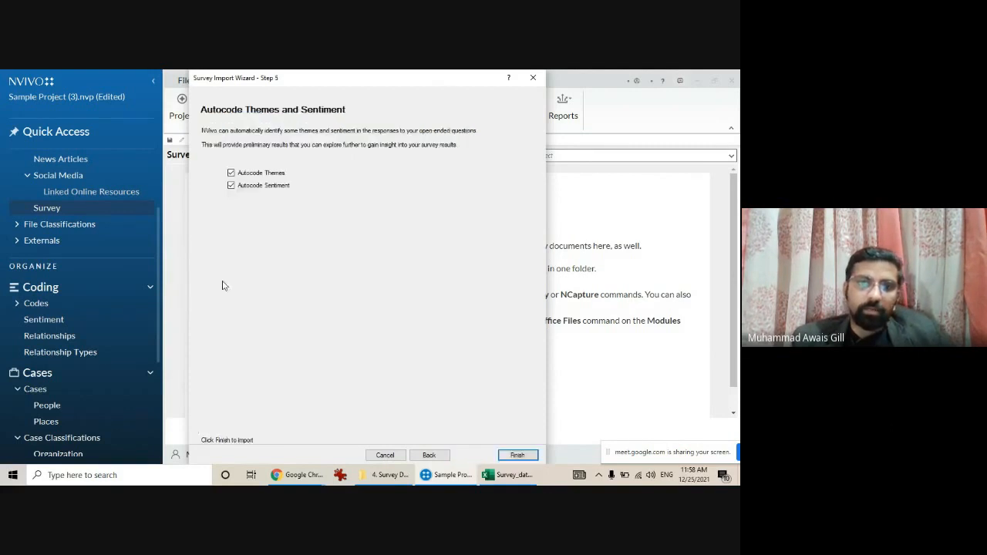
left_click(254, 175)
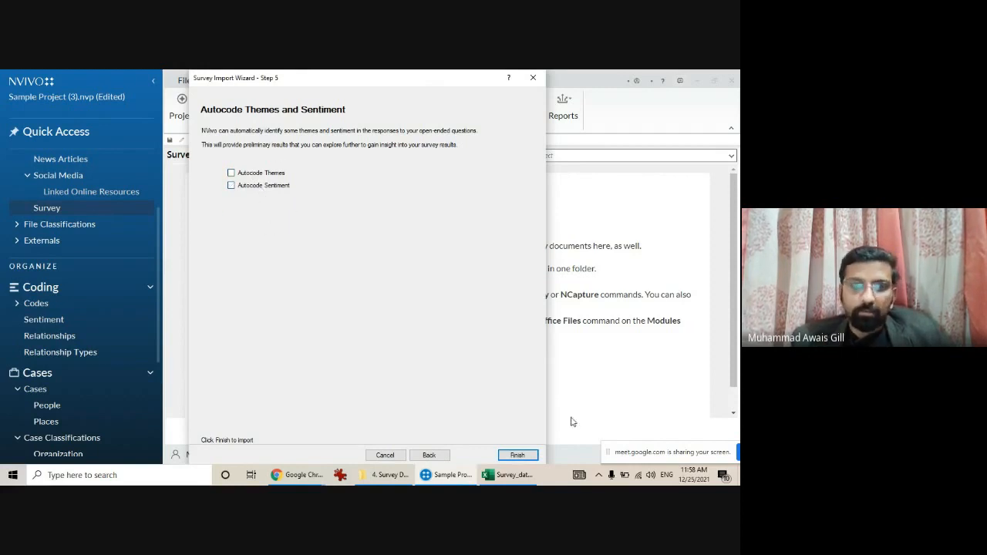
left_click(517, 457)
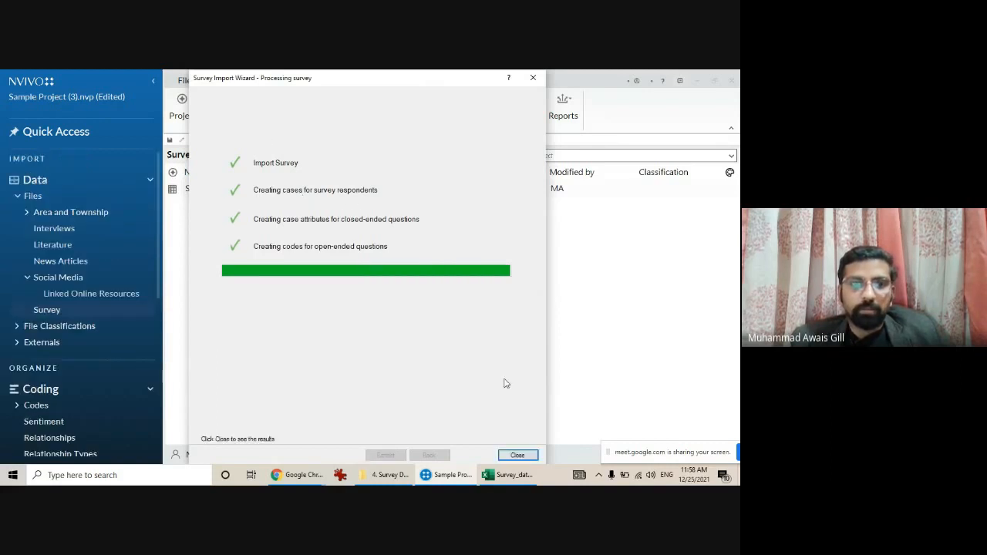
Close the finished Survey Import Wizard and the opened Survey_data dataset
left_click(517, 455)
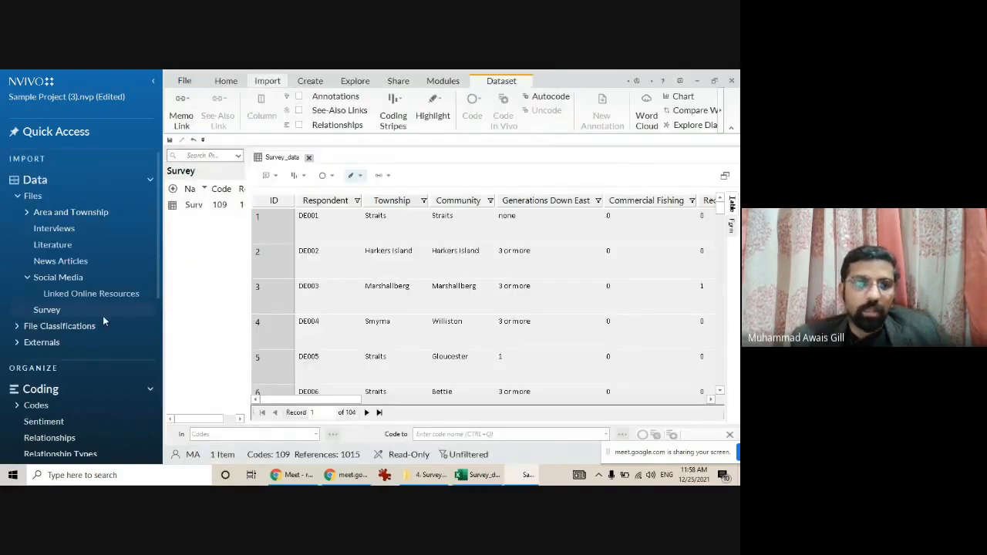
left_click(48, 311)
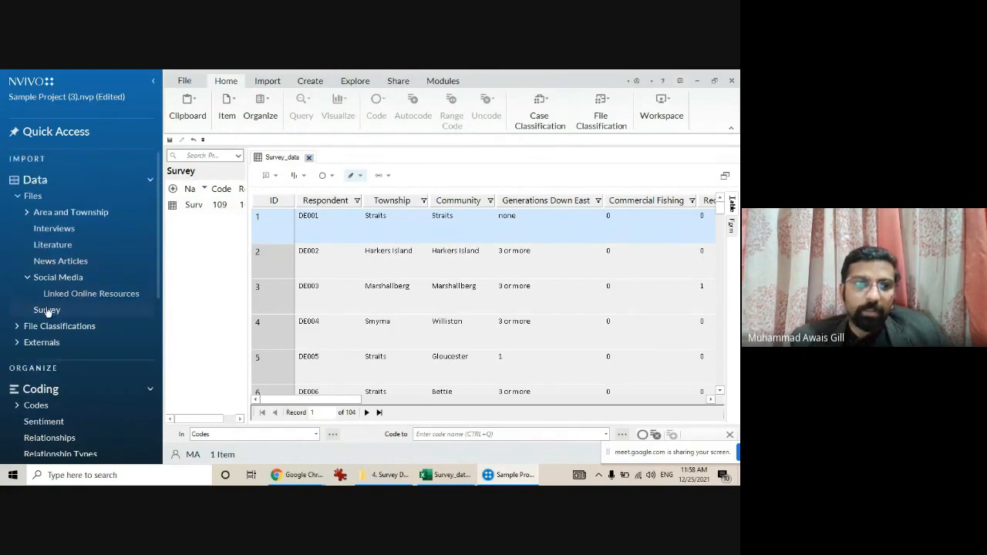
left_click(310, 157)
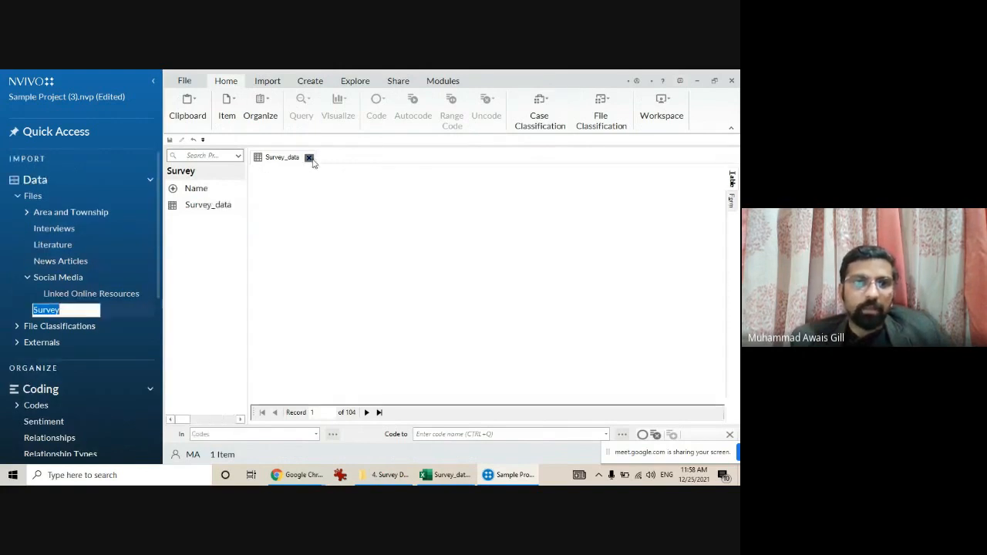
Read the coded survey responses of case DE104 in the new workshop case folder and close the case
scroll(95, 254, "down", 5)
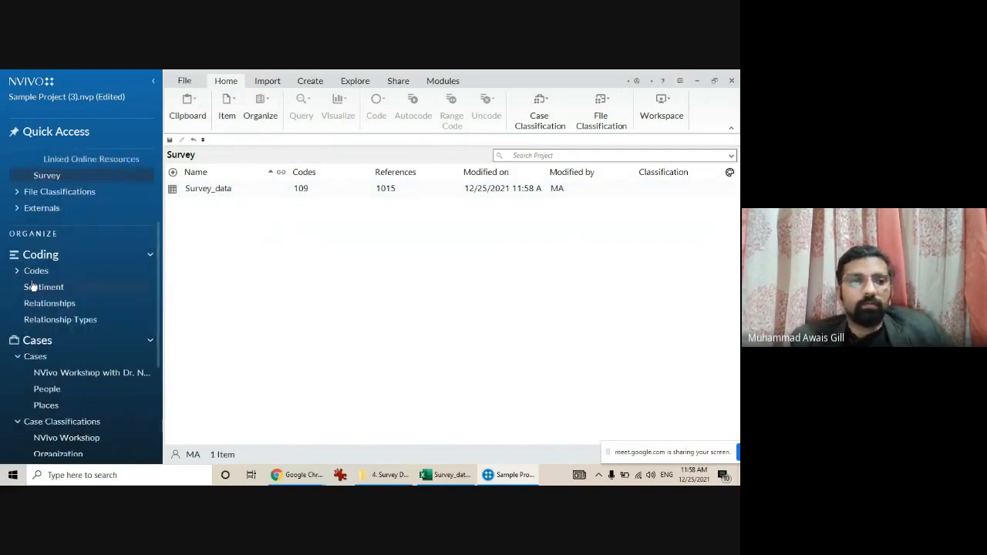
left_click(52, 374)
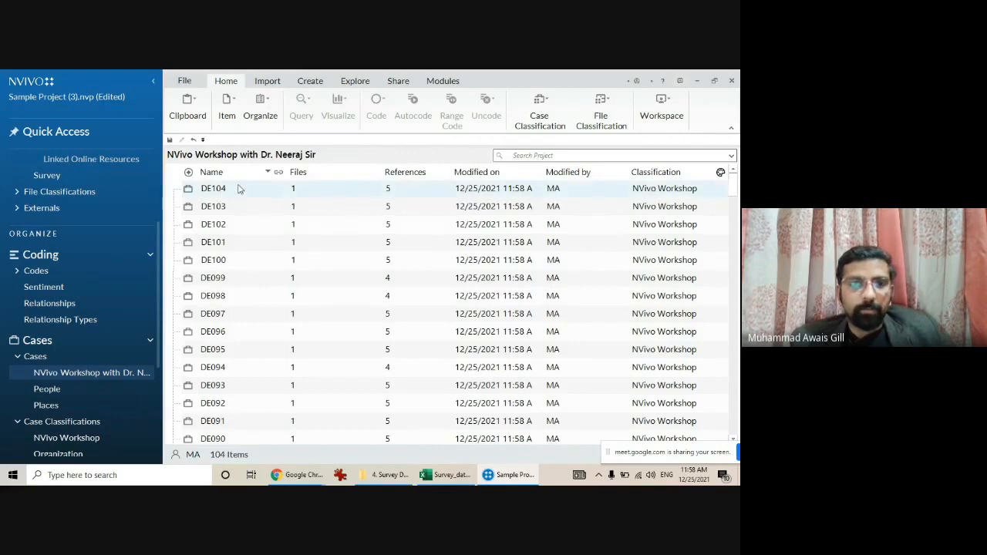
double_click(215, 187)
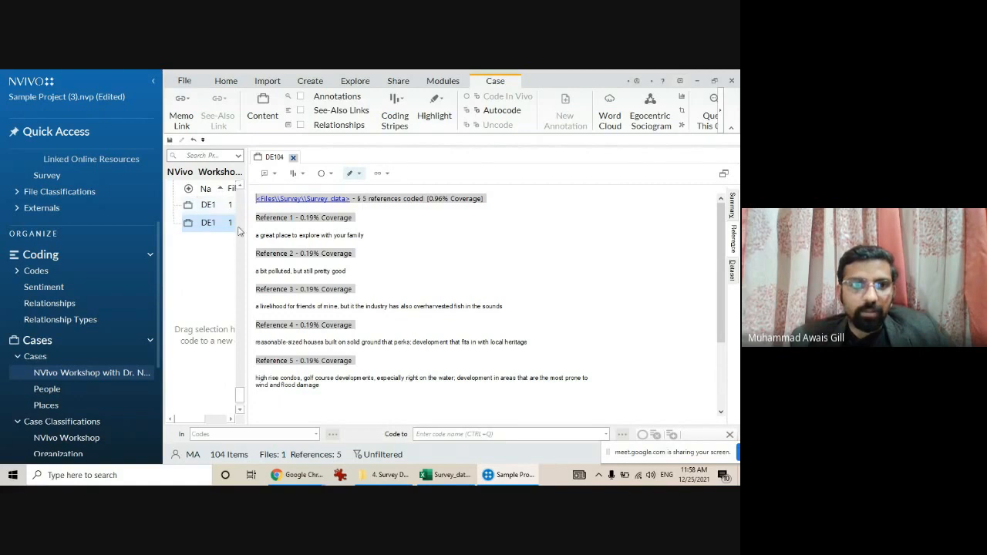
left_click_drag(247, 228, 332, 222)
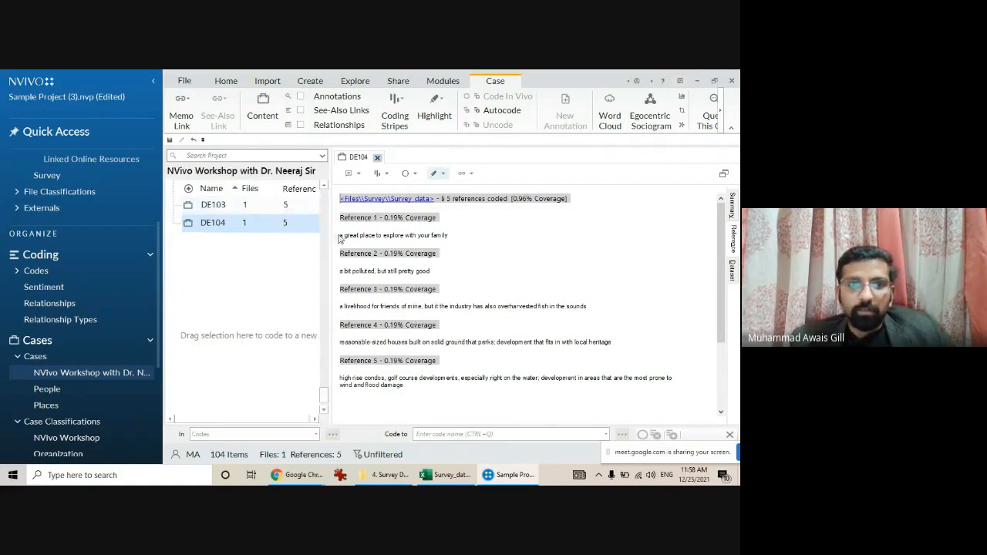
left_click_drag(349, 273, 411, 285)
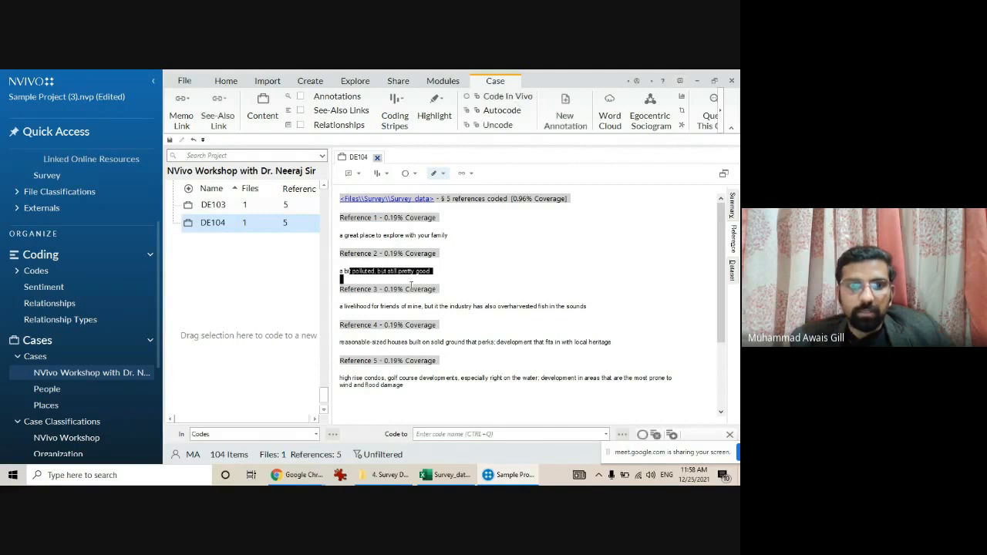
left_click_drag(361, 309, 547, 309)
left_click_drag(341, 343, 573, 350)
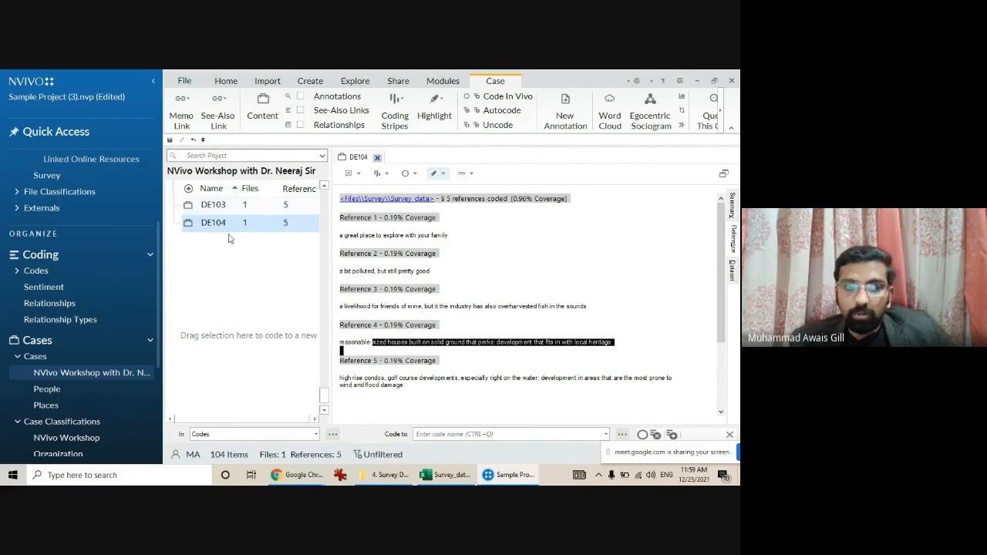
left_click(377, 157)
Look through the respondent cases in the workshop folder and examine case DE001's attribute values in the NVivo Workshop classification
scroll(285, 263, "down", 1)
scroll(284, 266, "down", 9)
scroll(401, 239, "up", 5)
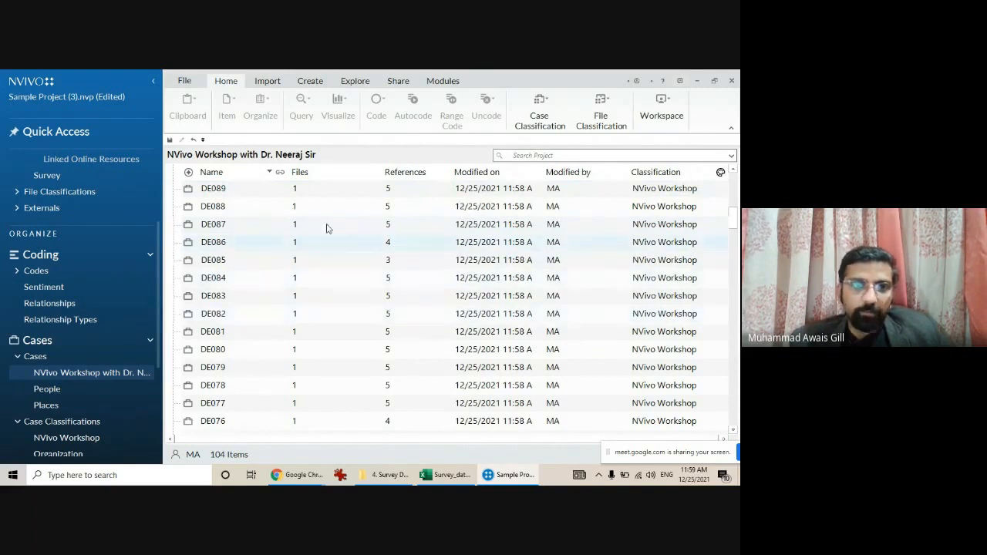
scroll(326, 267, "down", 6)
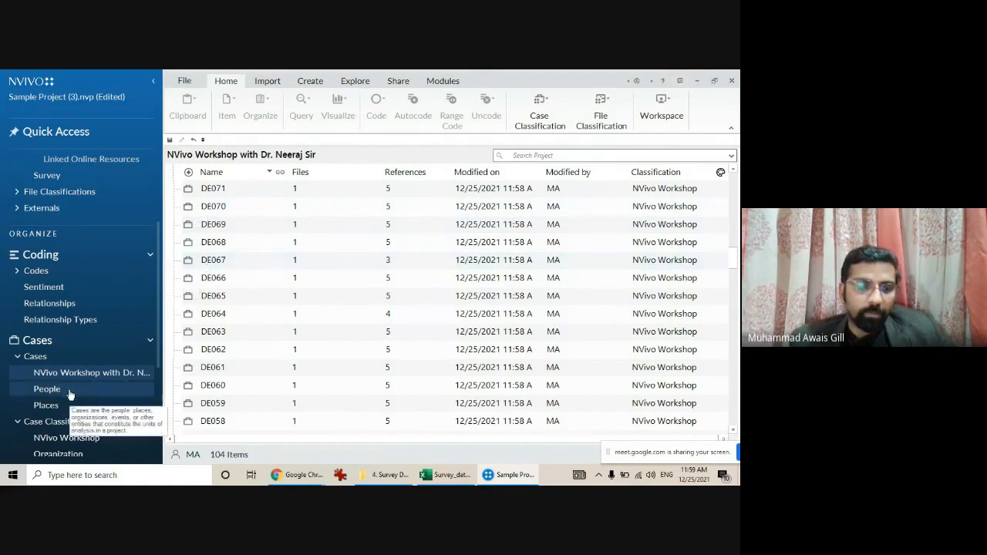
scroll(224, 219, "up", 11)
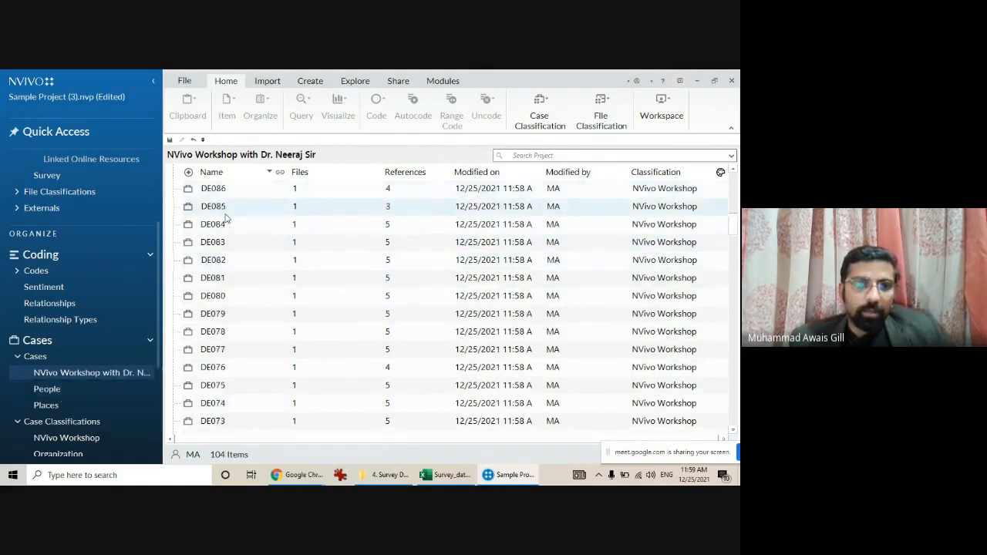
scroll(77, 425, "down", 1)
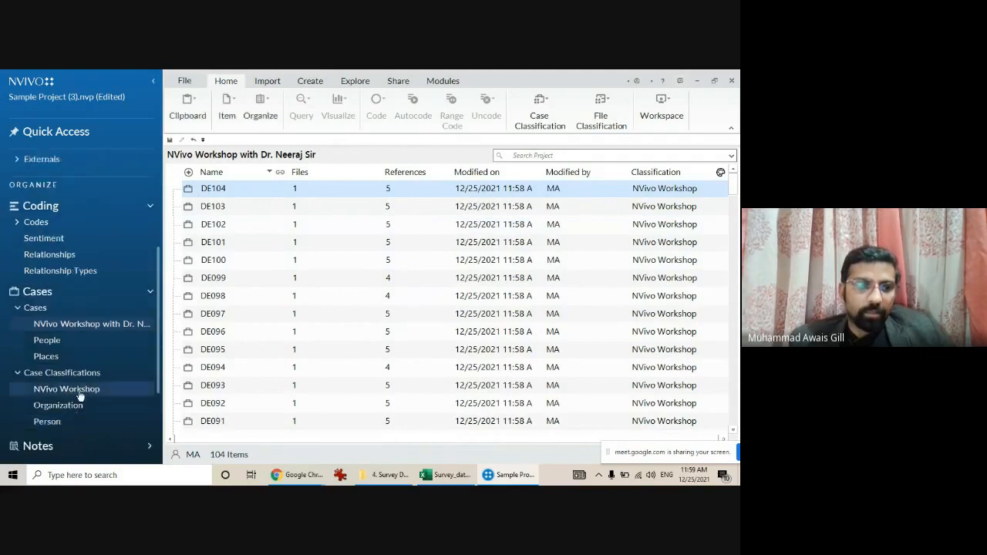
left_click(66, 389)
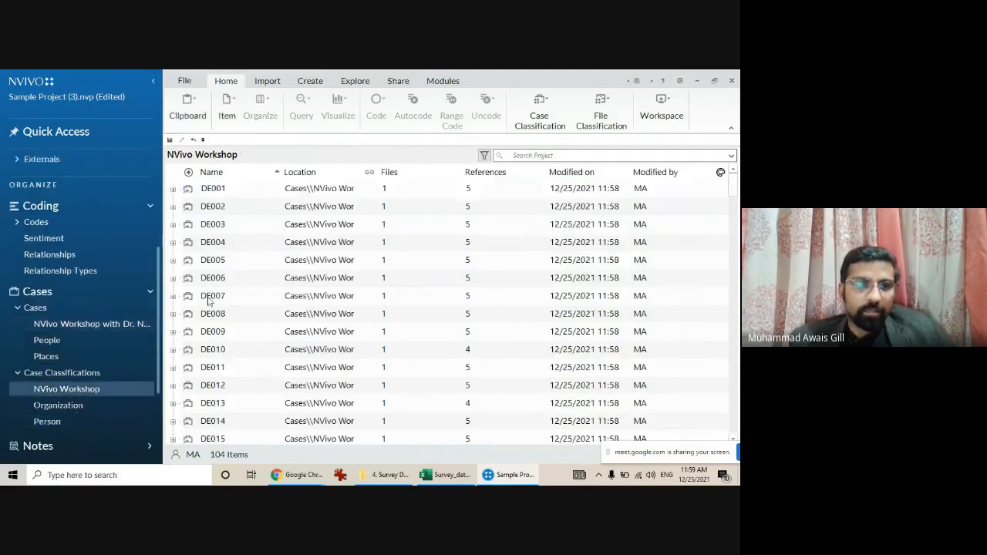
left_click(173, 190)
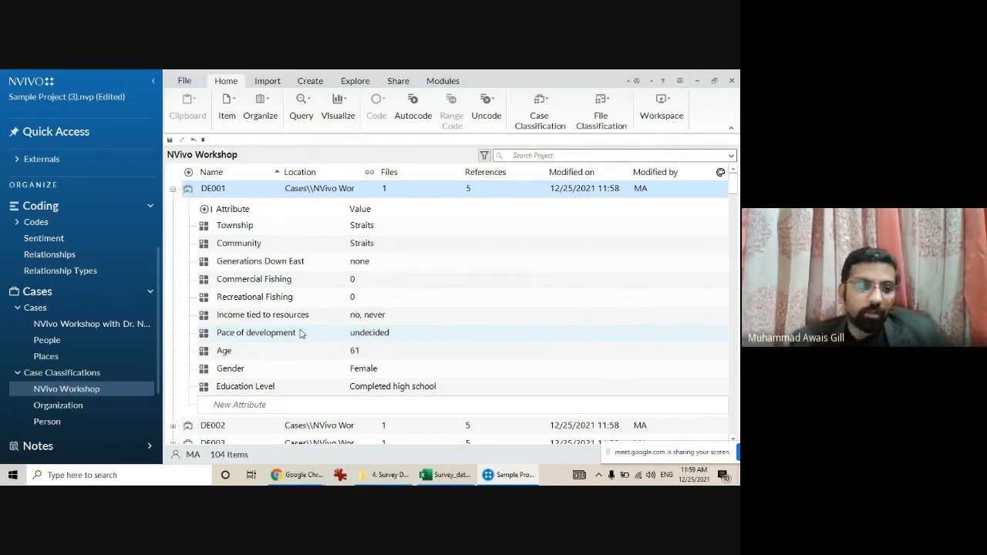
Try assigning the NVivo Workshop classification to the first interview participant's case in the People folder
left_click(59, 341)
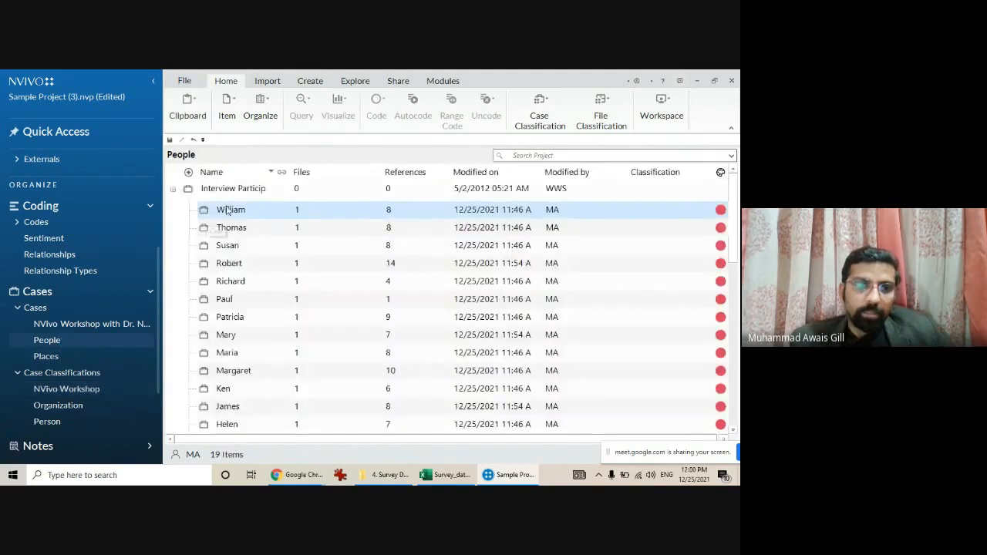
right_click(229, 209)
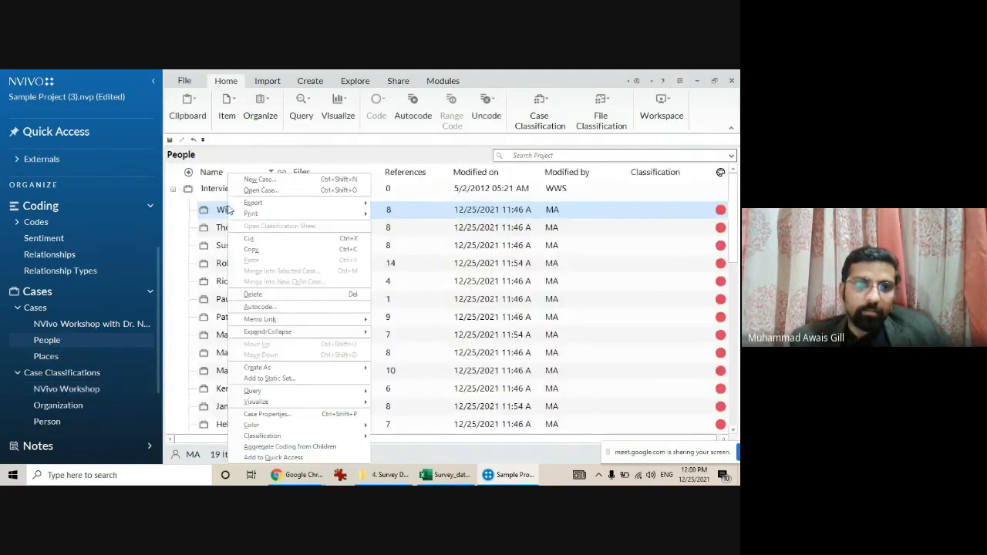
left_click(267, 415)
left_click(268, 187)
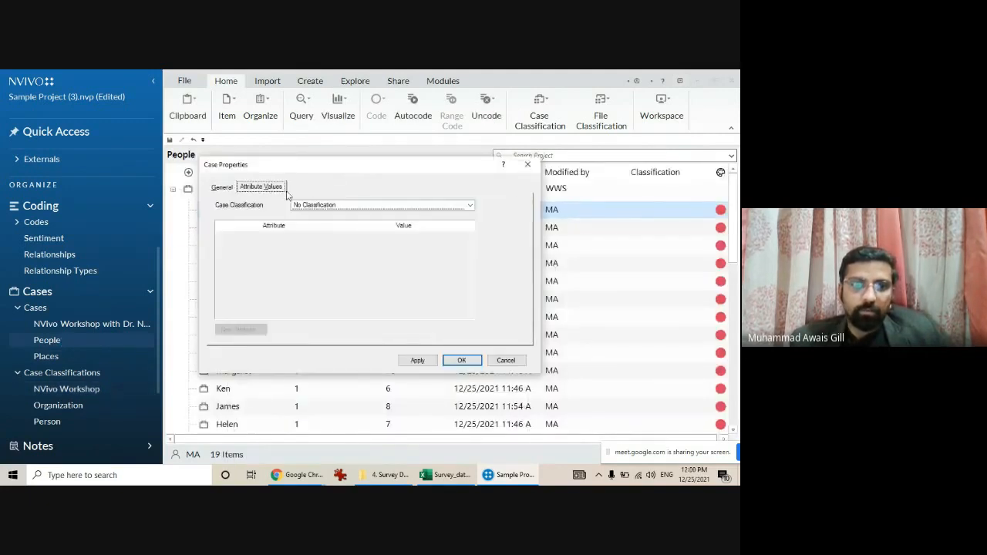
left_click(342, 206)
left_click(324, 224)
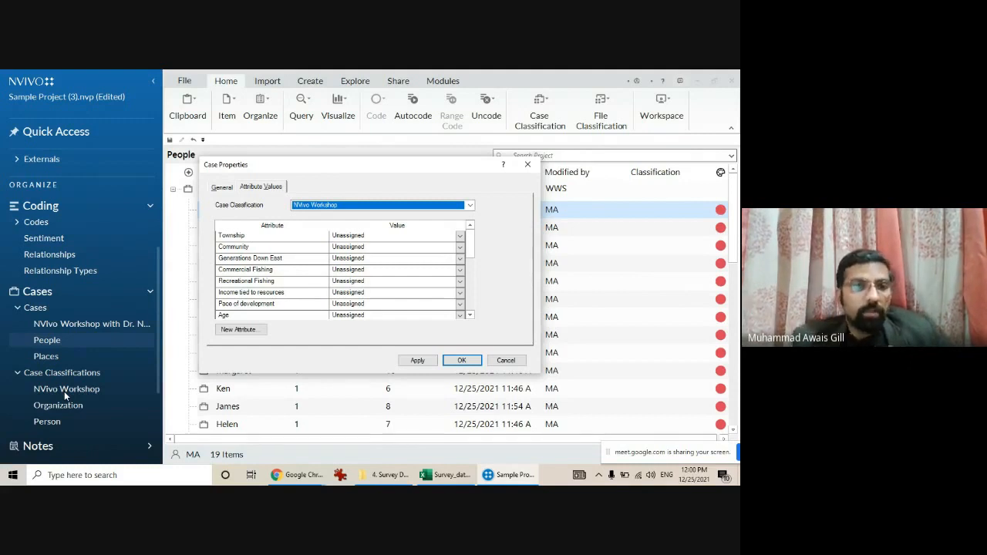
left_click(506, 361)
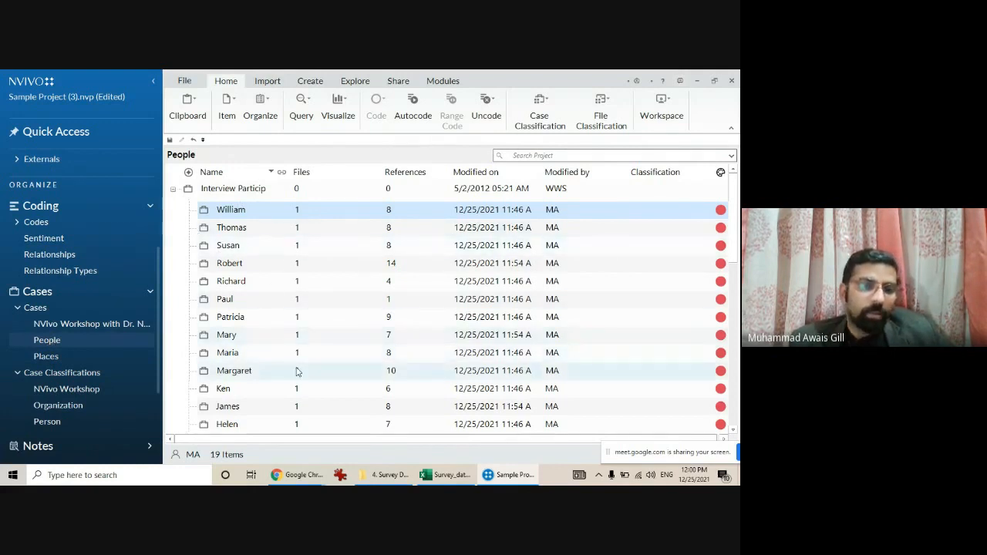
Switch to Chrome, close the two NCapture progress tabs and the ggg Google Search tab, and return to NVivo
mouse_move(299, 475)
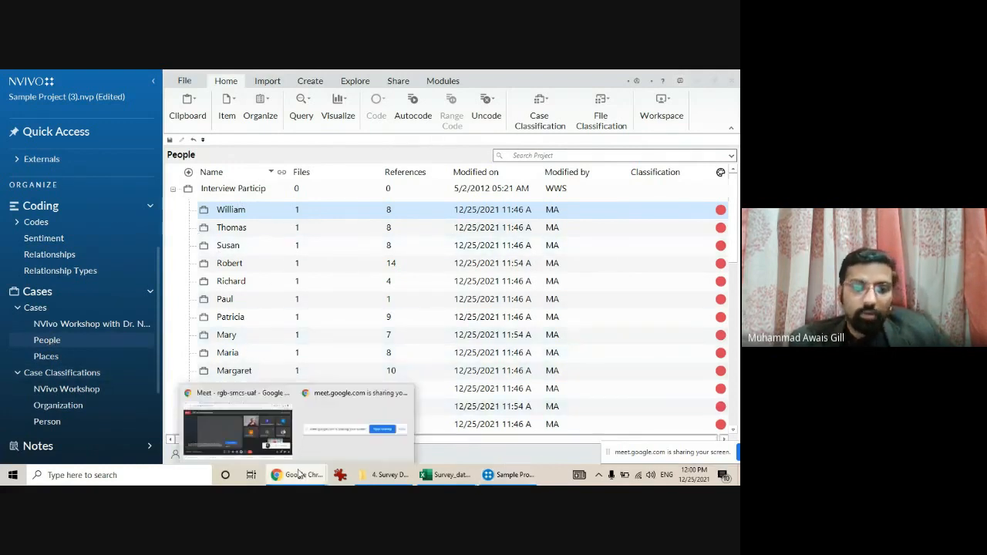
left_click(274, 438)
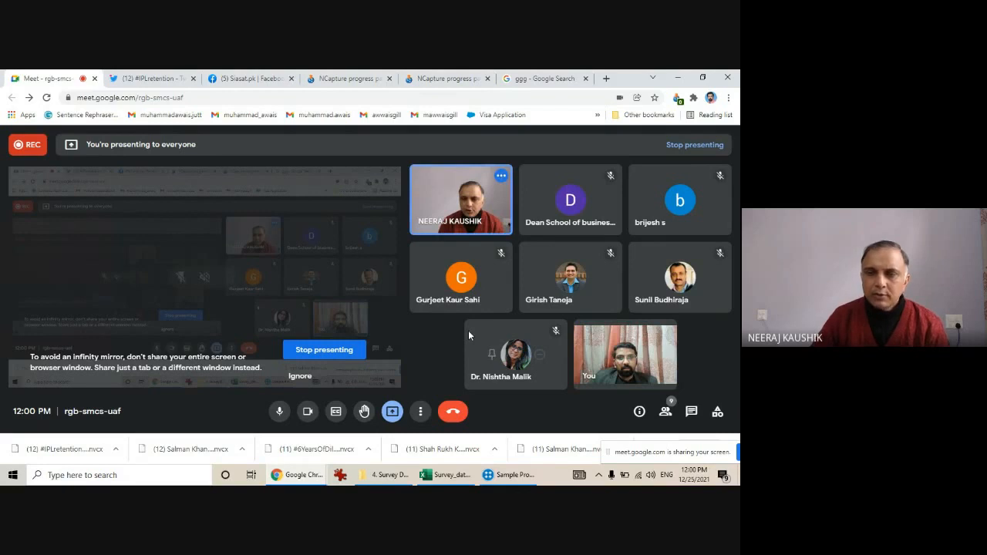
left_click(390, 78)
left_click(389, 77)
left_click(389, 79)
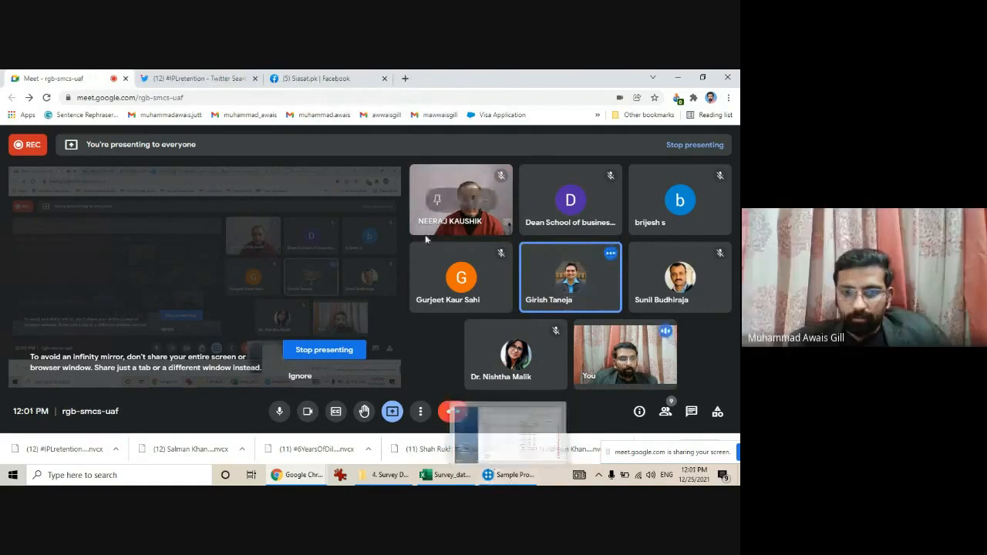
key("alt+Tab")
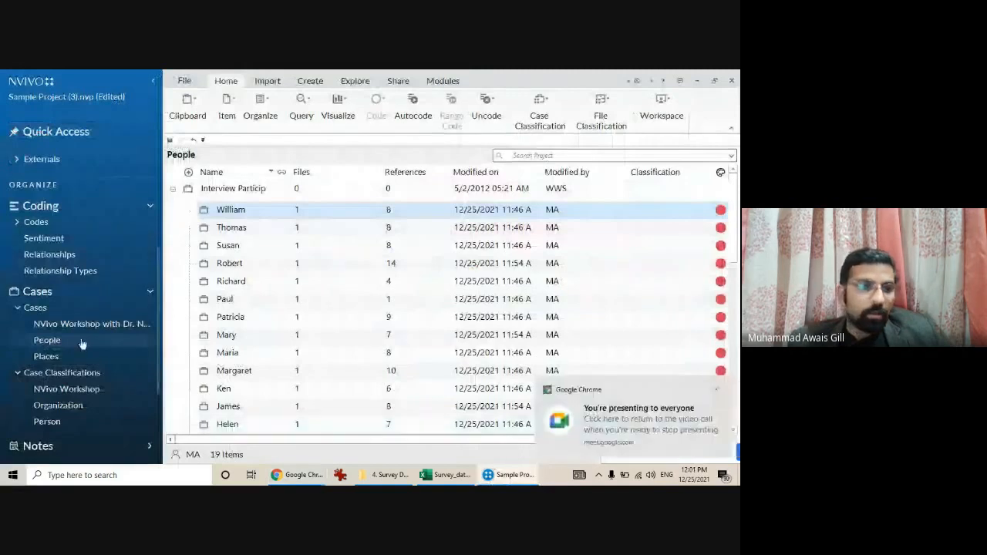
Delete all three Twitter datasets from the Social Media files folder
scroll(77, 339, "up", 1)
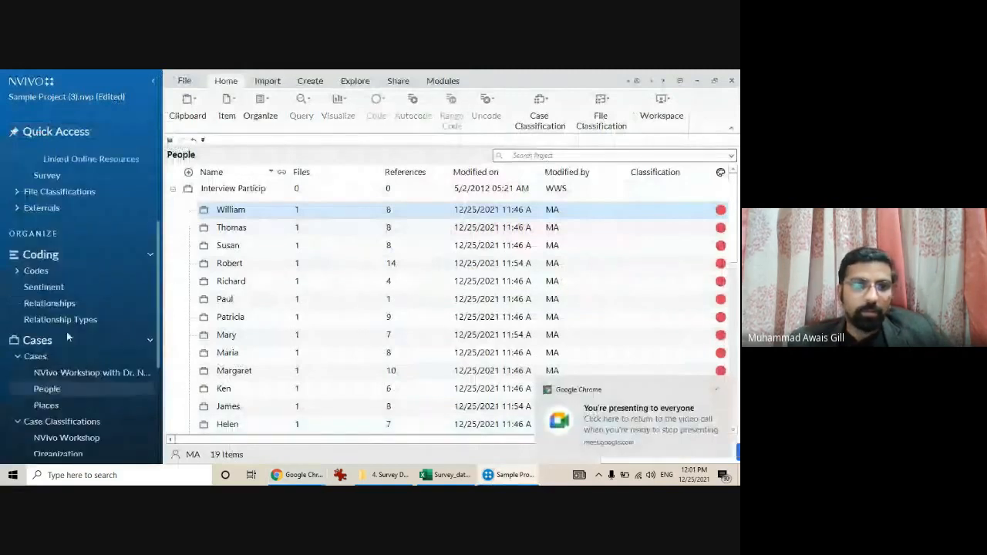
scroll(66, 331, "up", 2)
left_click(57, 208)
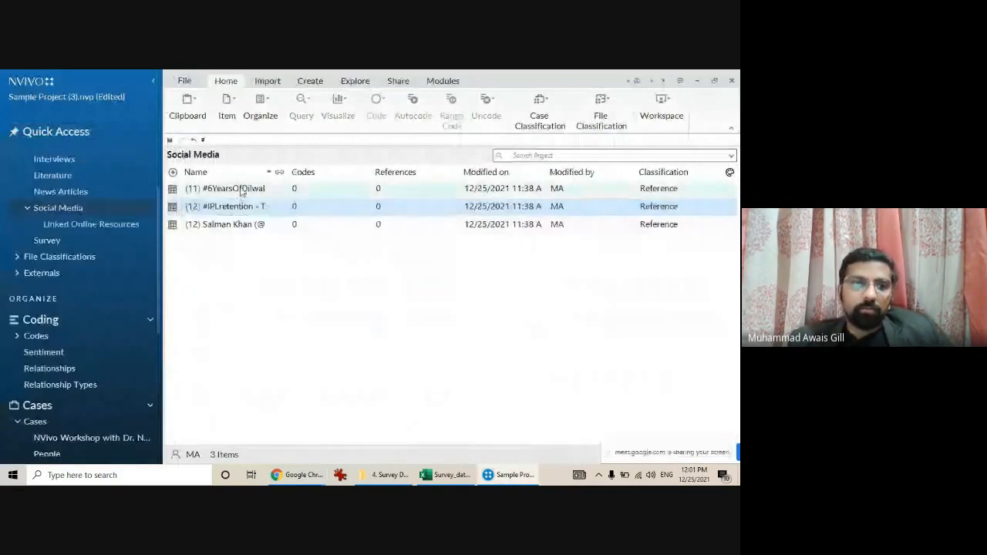
left_click(242, 190, "ctrl")
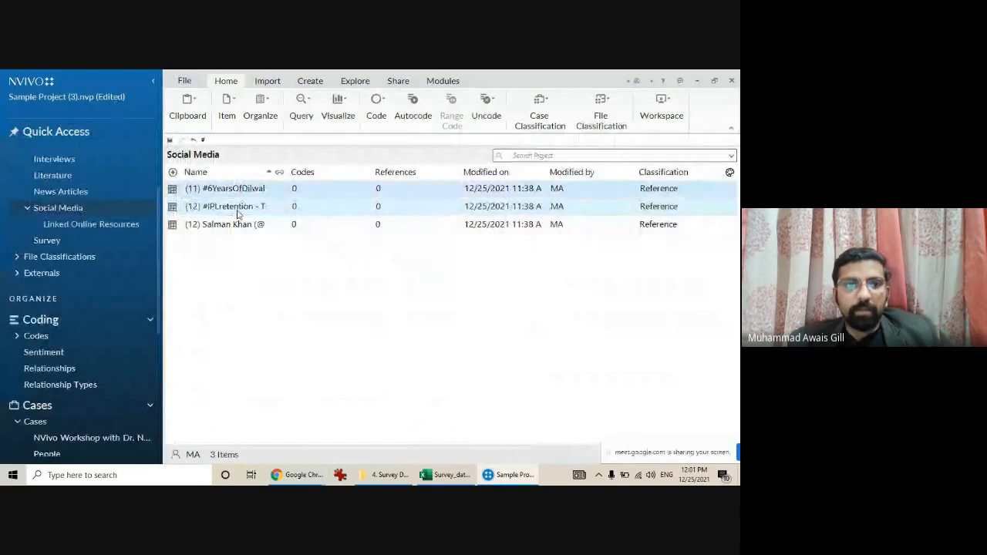
left_click(234, 224, "ctrl")
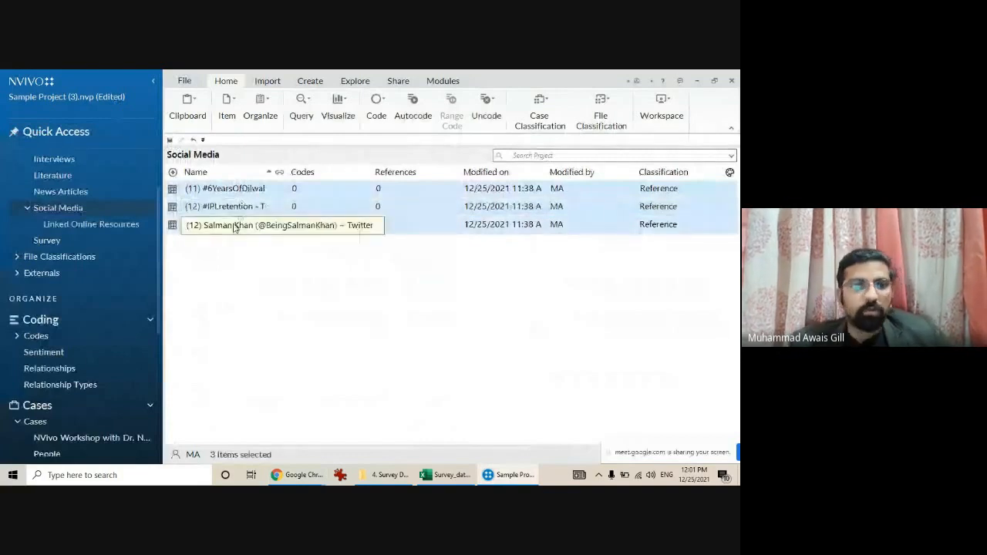
key("Delete")
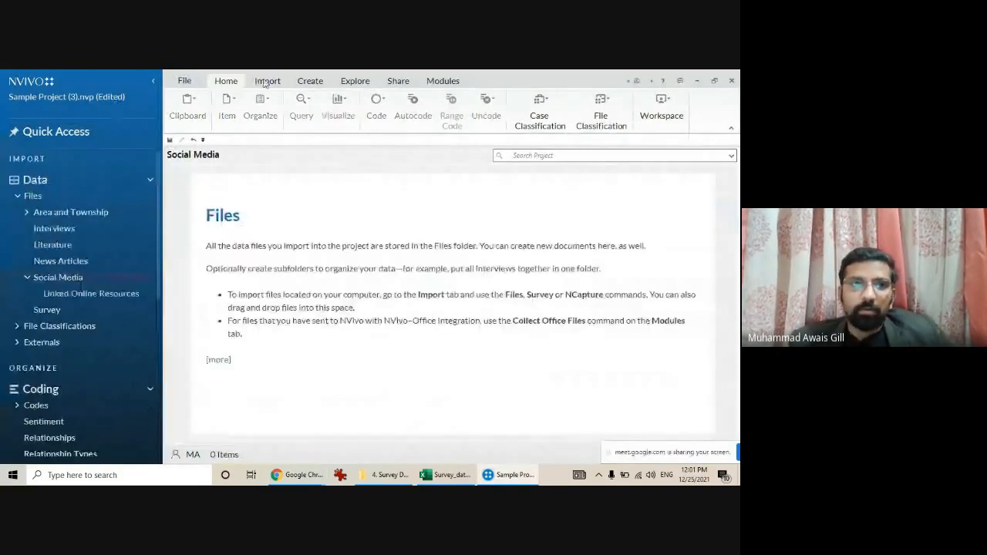
Import only the "(12) #IPLretention - Twitter Search" NCapture file into the Social Media folder, excluding all other captures
left_click(266, 81)
left_click(227, 104)
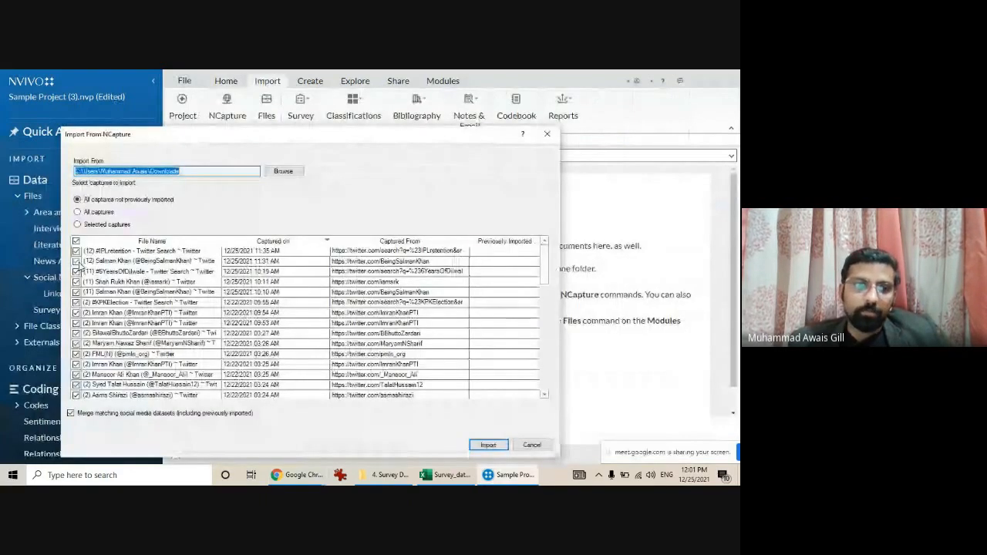
left_click(76, 261)
left_click(76, 272)
left_click(77, 283)
left_click(76, 293)
left_click(76, 302)
left_click(76, 313)
left_click(77, 323)
left_click(77, 333)
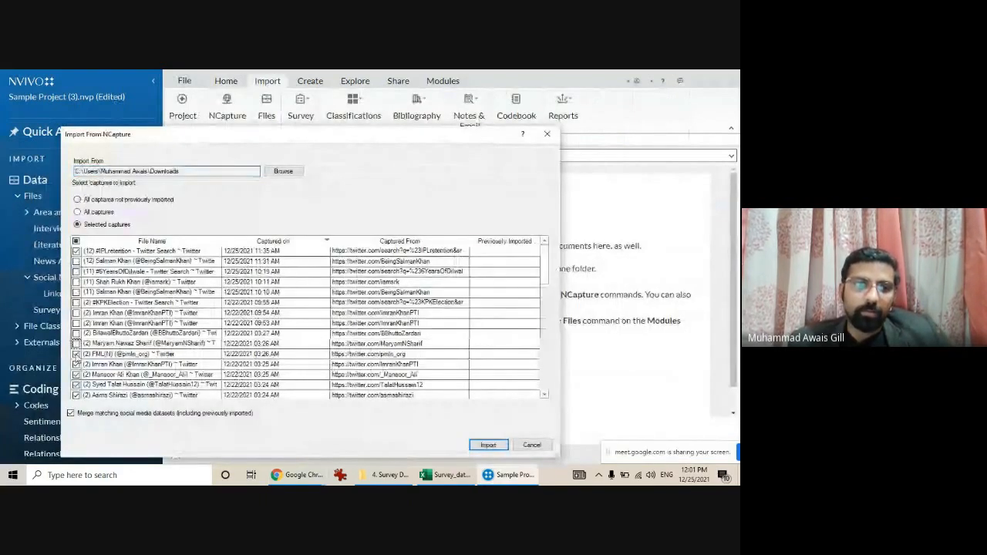
left_click(76, 353)
left_click(76, 353)
left_click(77, 353)
left_click(76, 353)
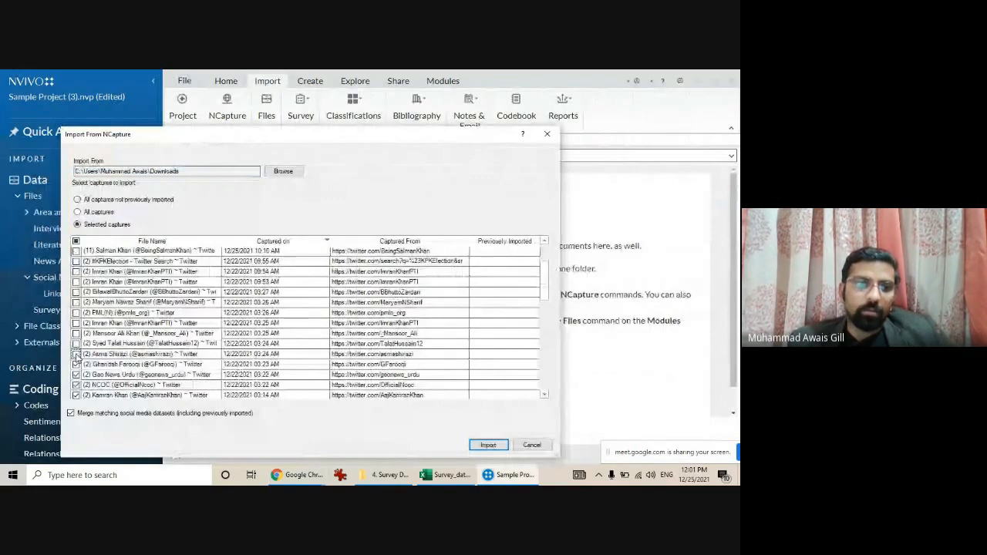
left_click(76, 364)
left_click(76, 375)
left_click(77, 385)
left_click(76, 395)
left_click(77, 395)
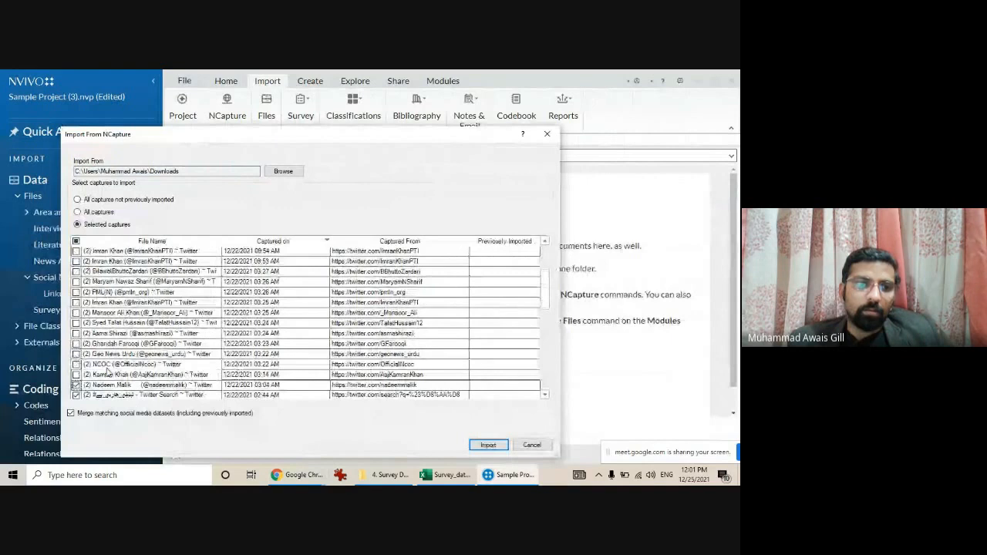
scroll(93, 359, "down", 3)
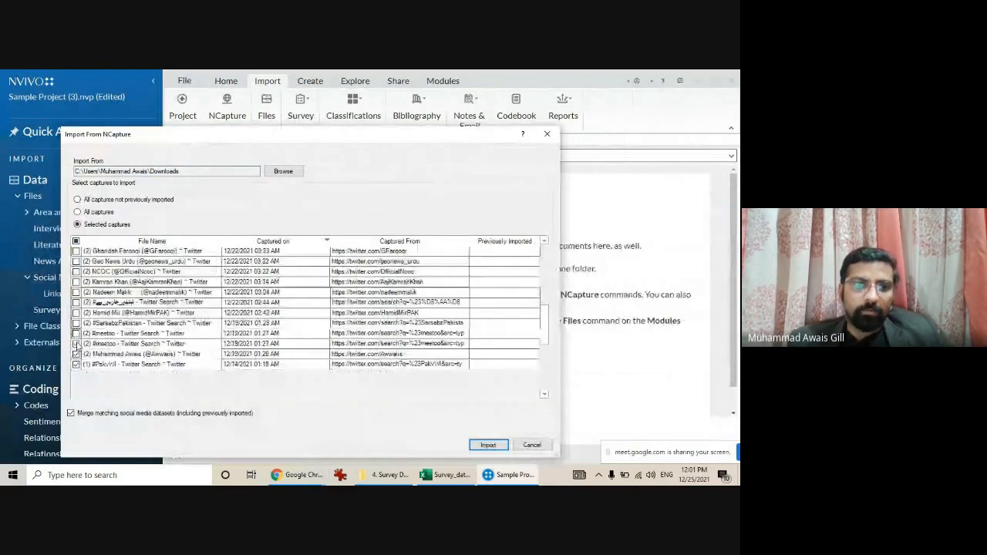
left_click(489, 445)
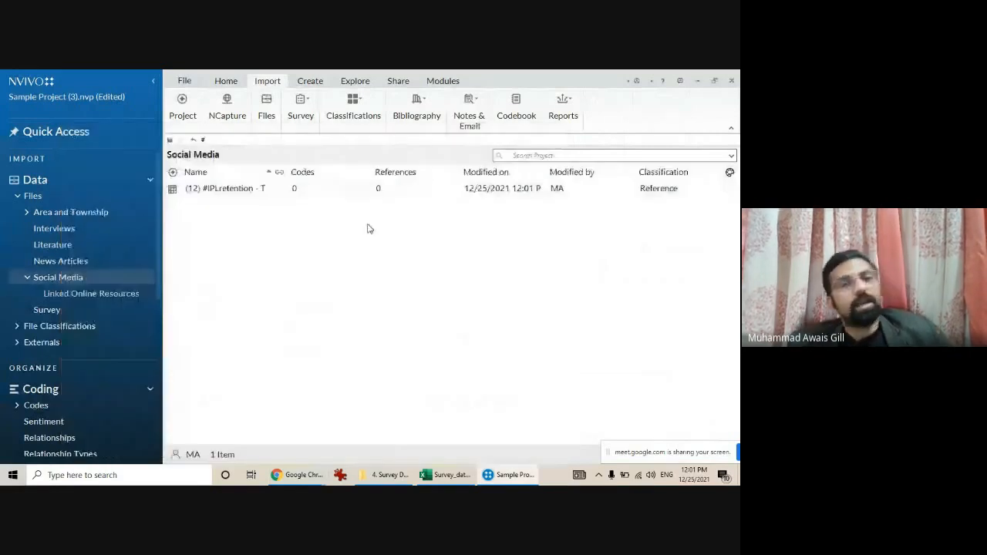
Open the imported #IPLretention Twitter dataset and select its whole Tweet column
left_click(239, 190)
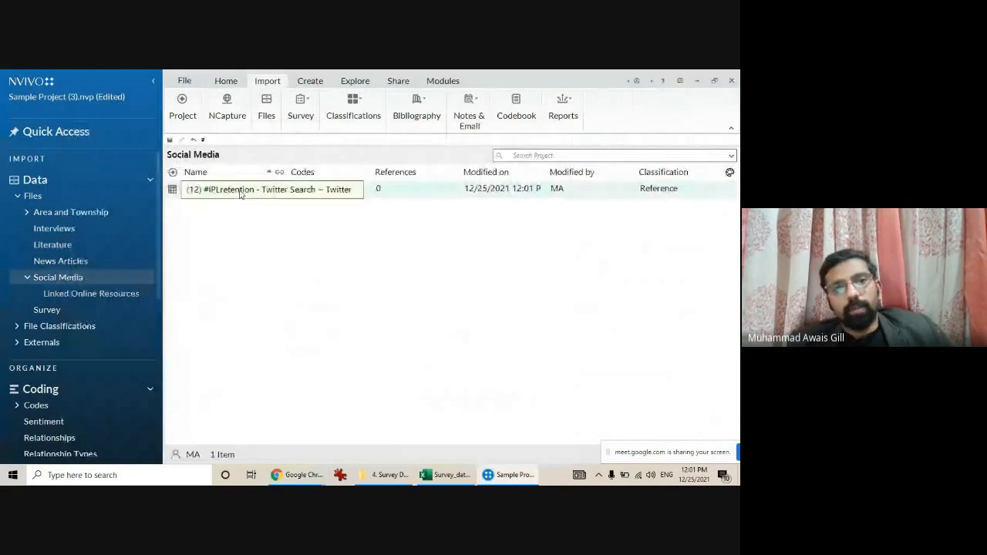
double_click(240, 194)
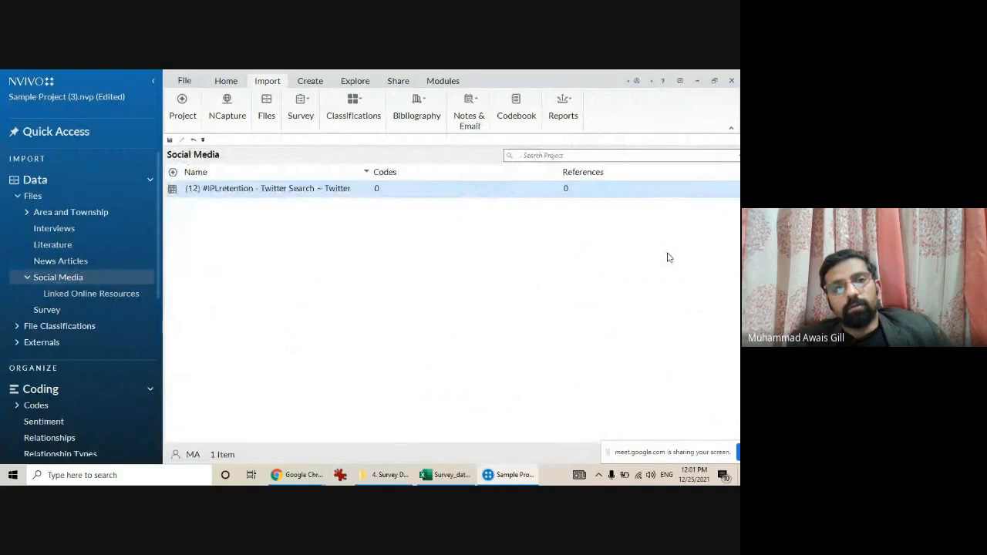
double_click(226, 190)
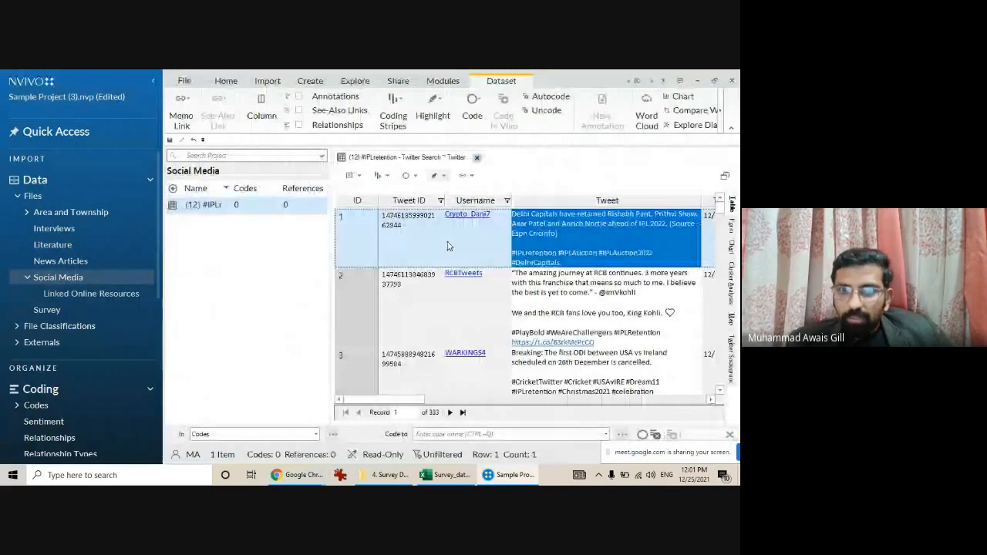
left_click(608, 201)
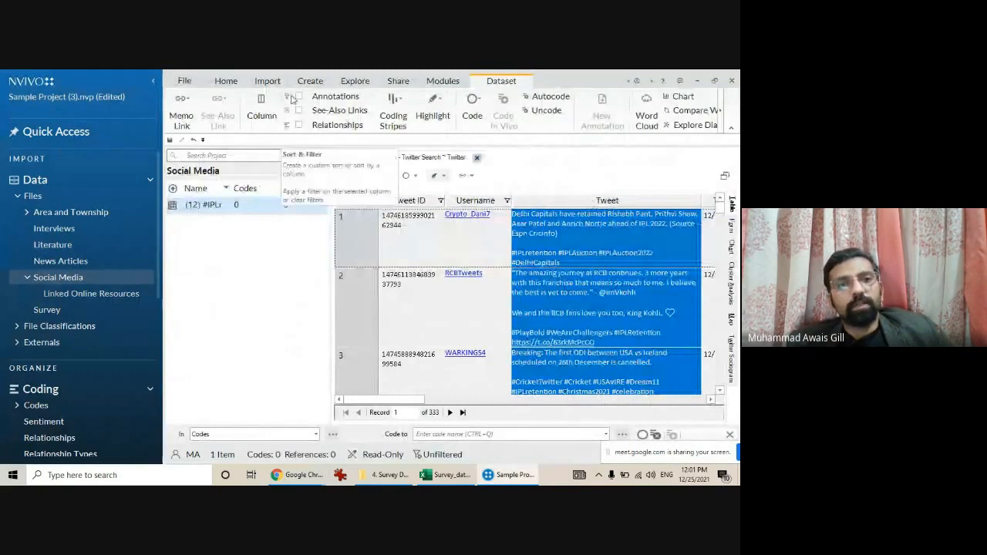
right_click(276, 205)
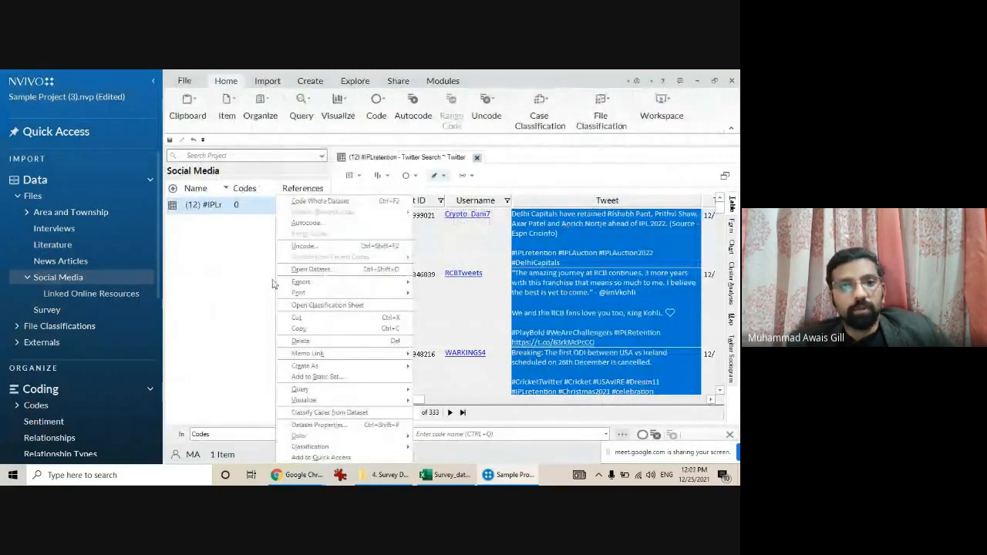
left_click(216, 271)
right_click(201, 205)
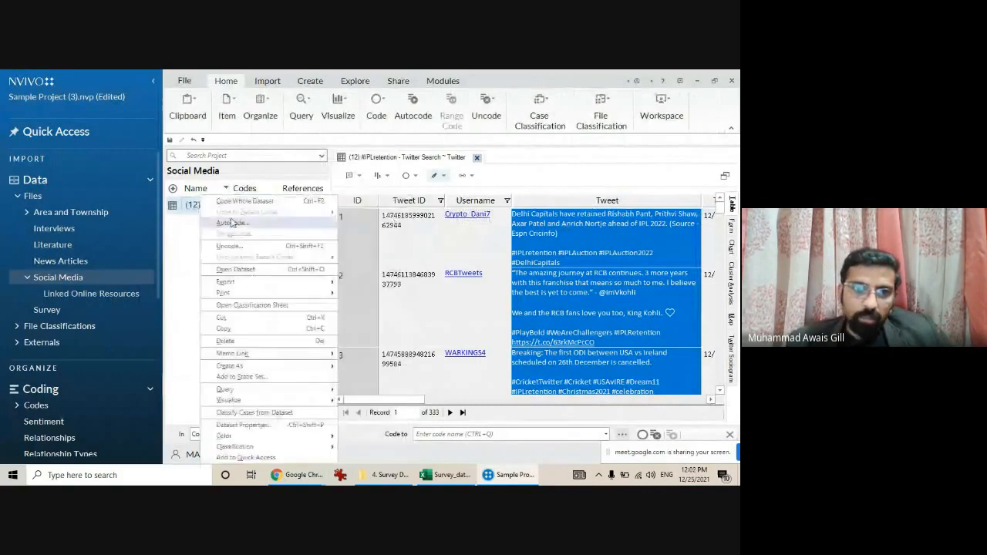
left_click(231, 222)
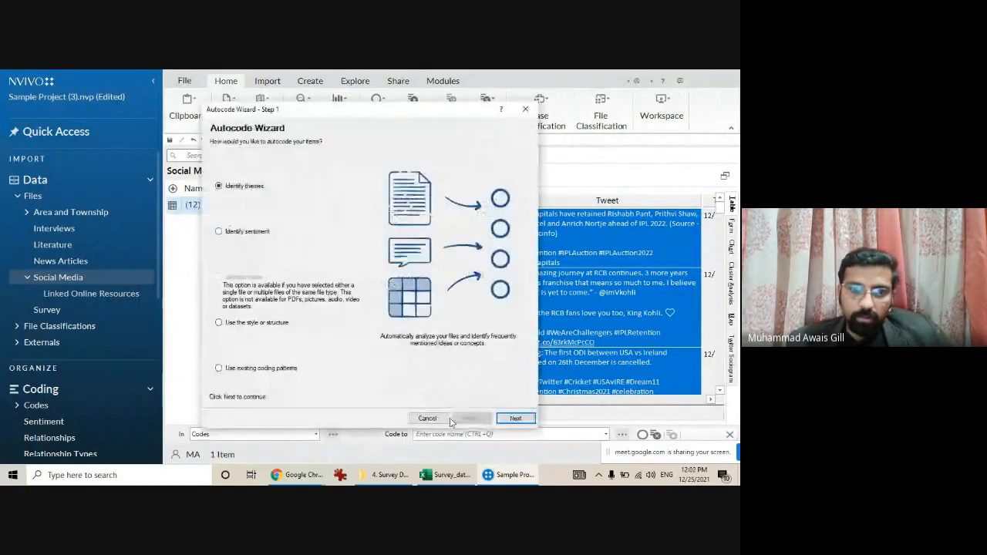
left_click(446, 418)
View the Reference classification sheet for the #IPLretention dataset and close it
right_click(226, 205)
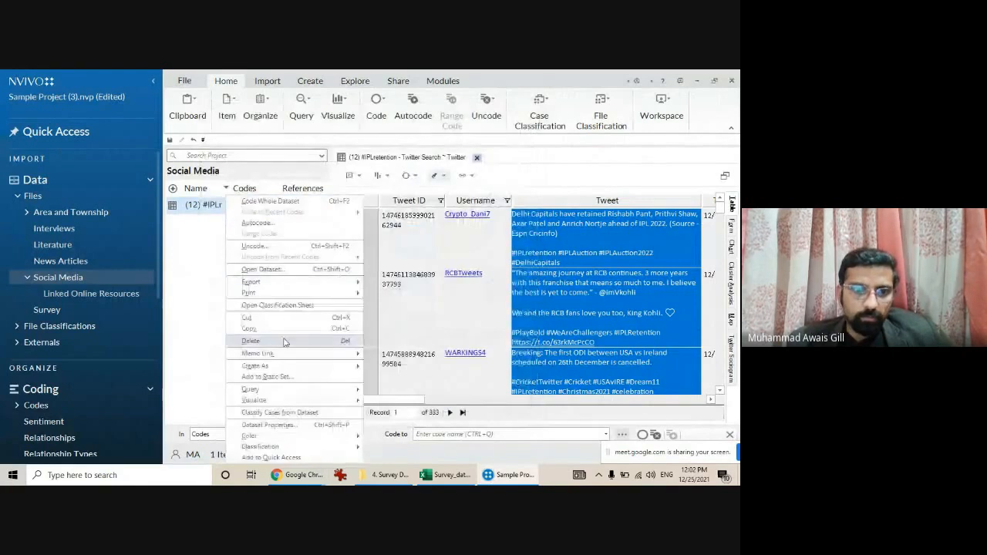
left_click(278, 306)
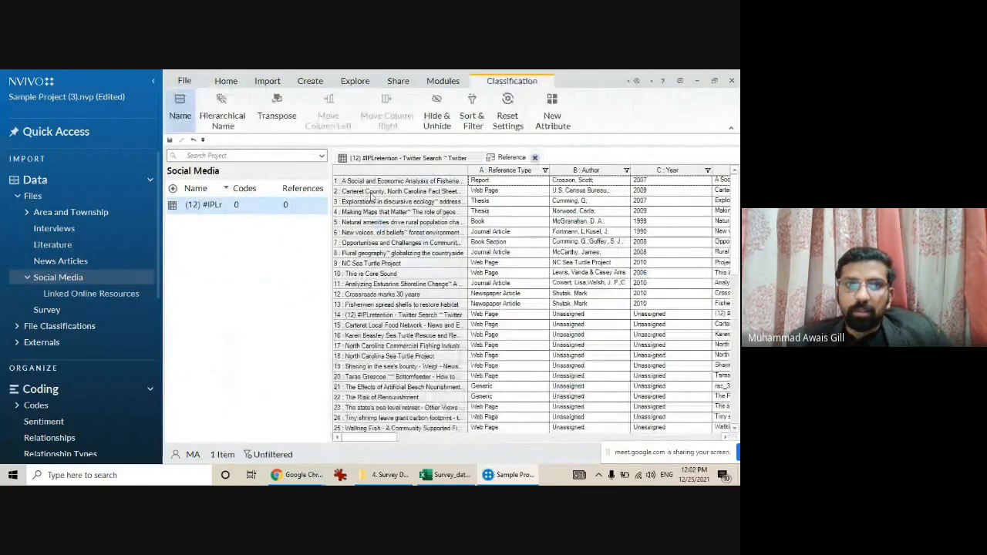
left_click(220, 212)
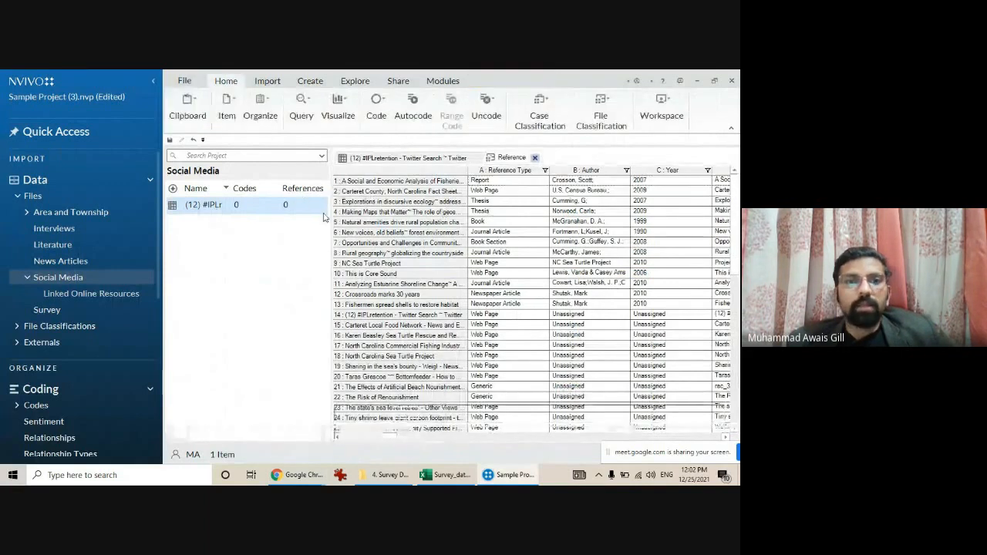
left_click(535, 157)
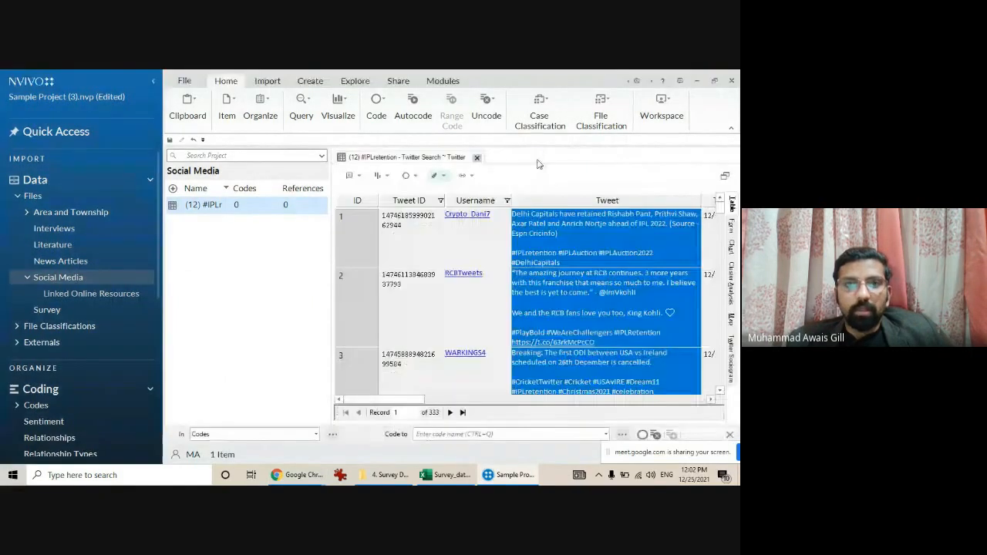
Check the computer's device specifications in Windows Settings and return to the NVivo project
left_click(698, 80)
left_click(678, 79)
left_click(677, 77)
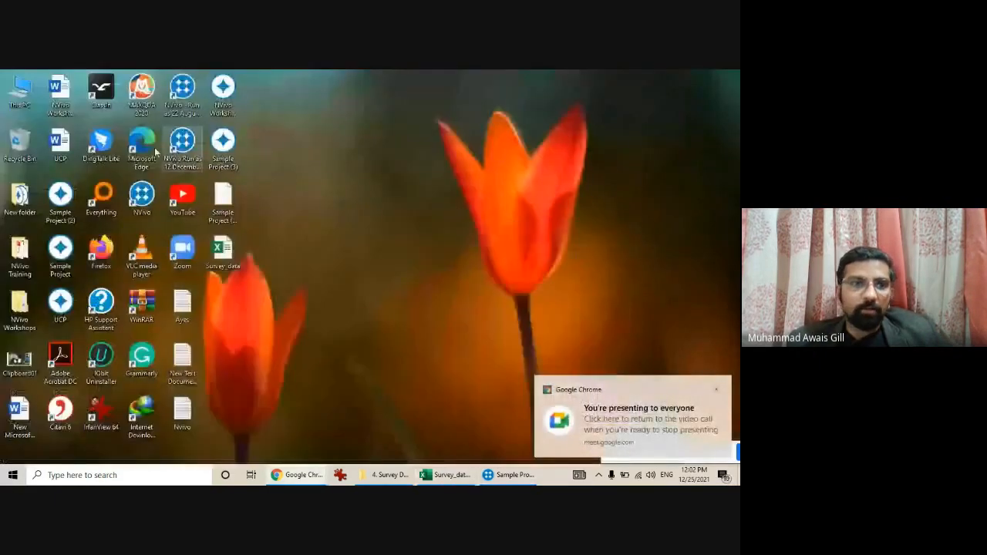
right_click(25, 105)
left_click(54, 217)
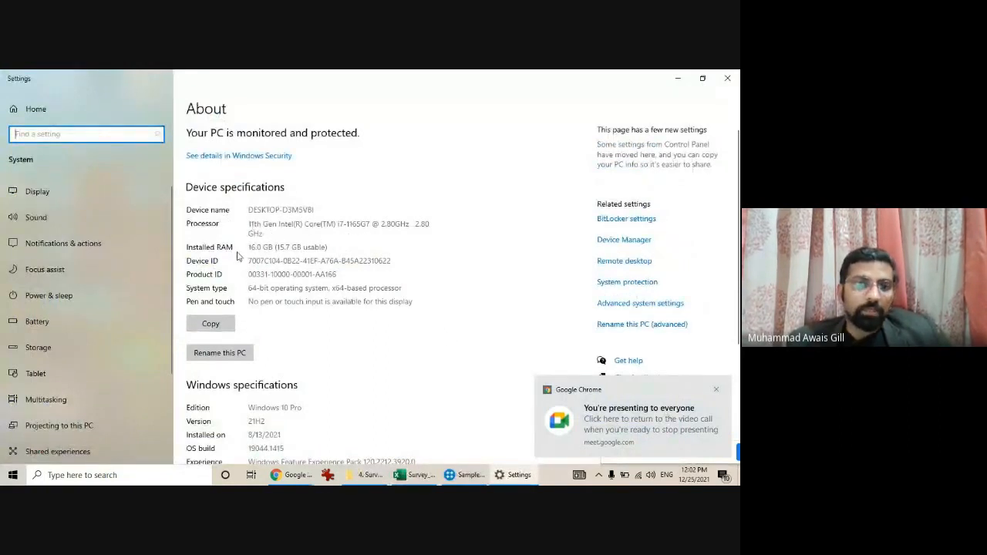
left_click(460, 476)
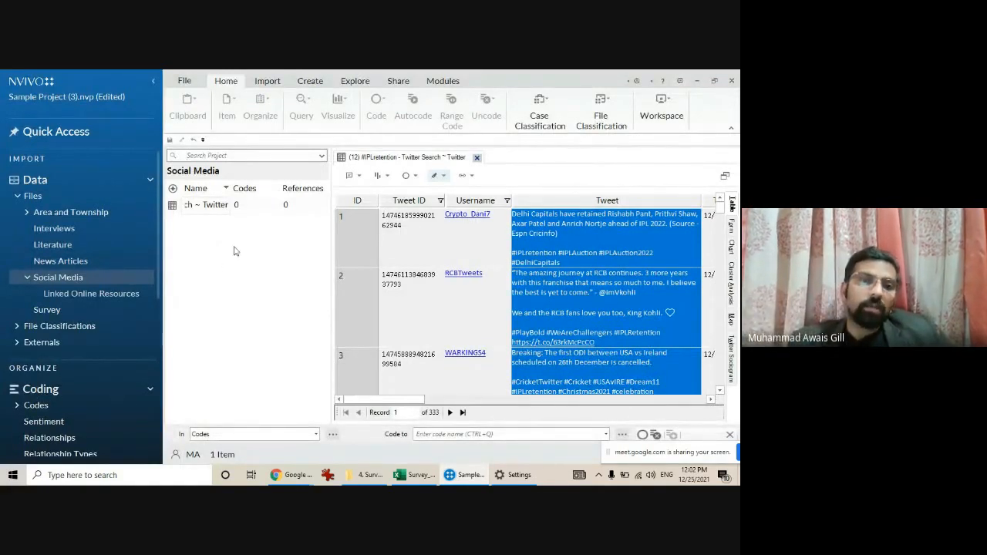
Widen the Social Media file list beside the open #IPLretention dataset
left_click(175, 208)
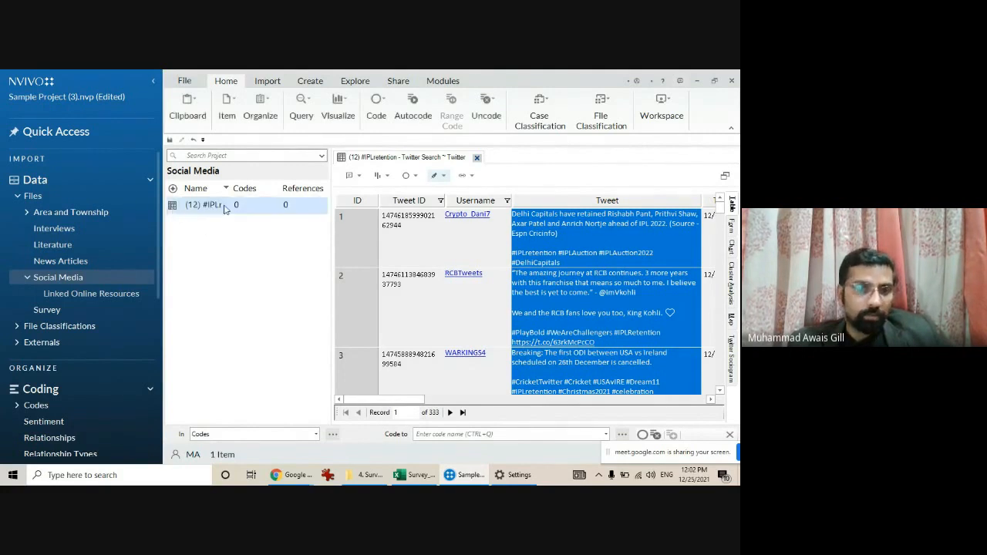
left_click_drag(328, 192, 357, 193)
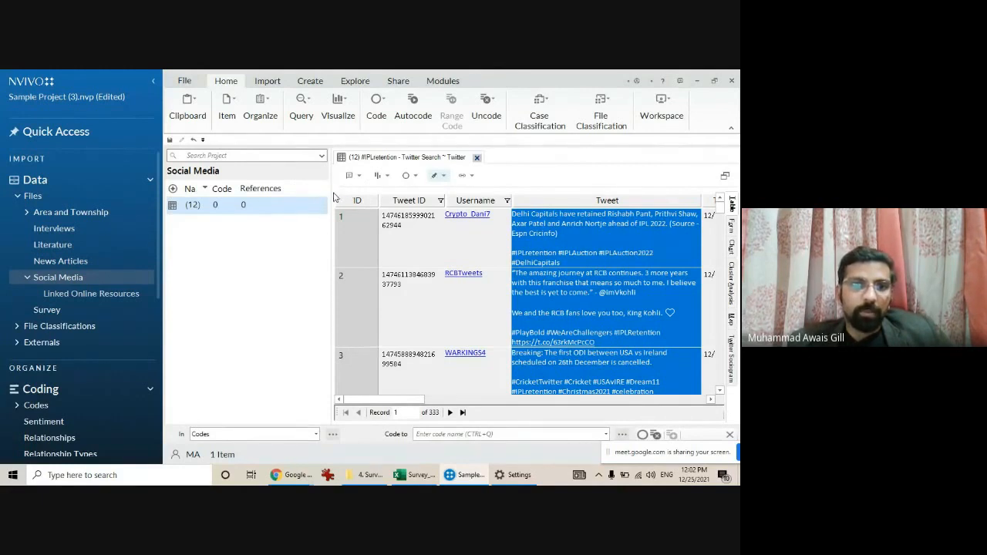
left_click_drag(331, 197, 395, 197)
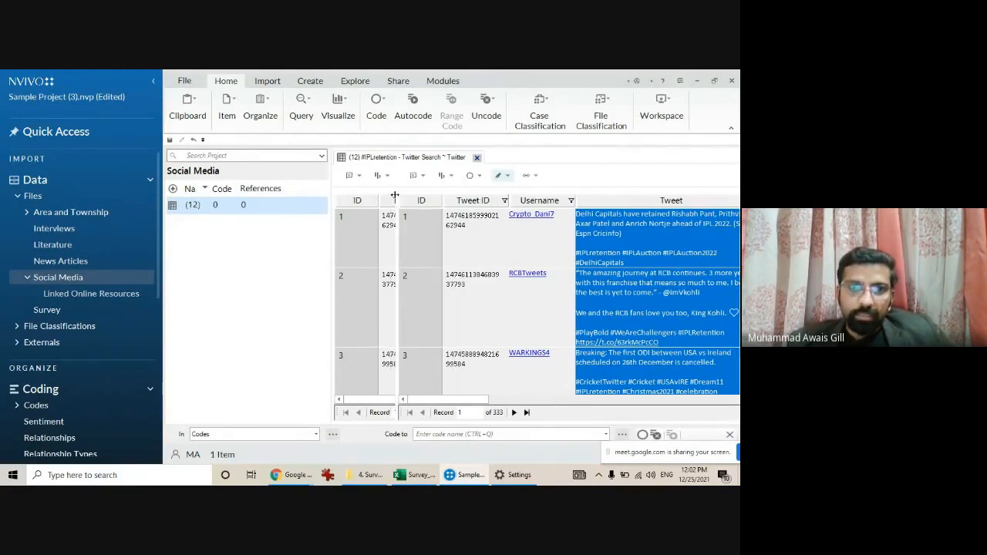
View the Places cases, list the files in the Survey folder, and look through further tweets in the open dataset
scroll(85, 417, "down", 3)
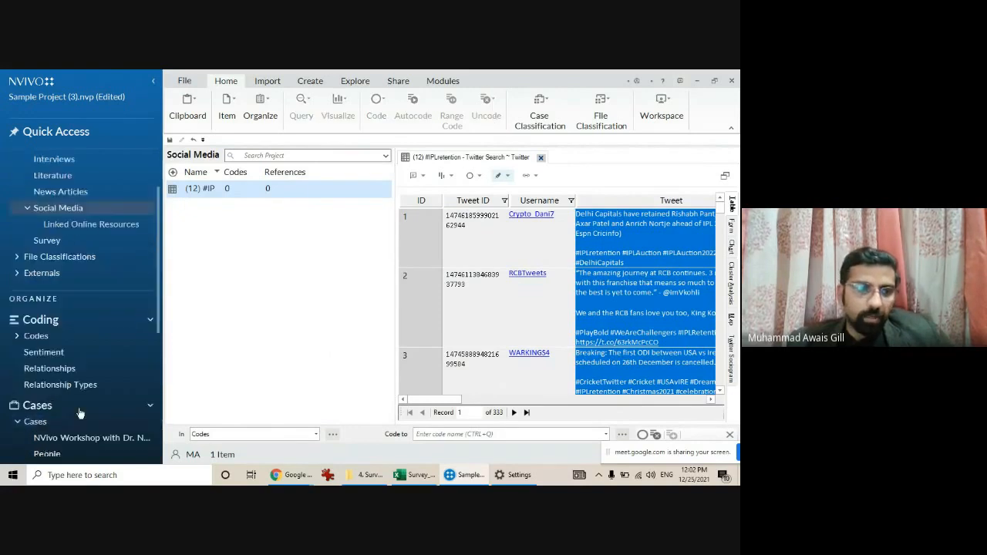
left_click(54, 419)
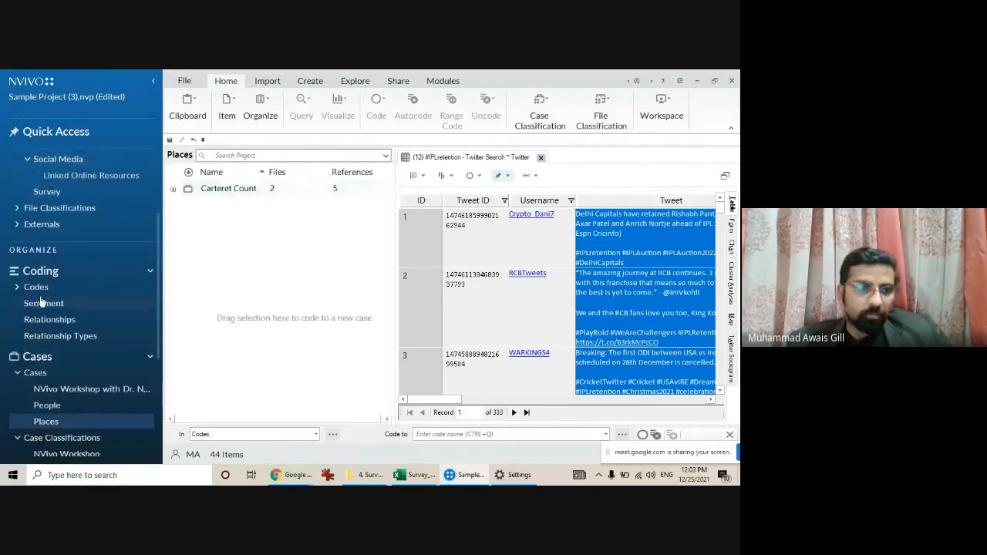
scroll(42, 301, "up", 2)
left_click(46, 257)
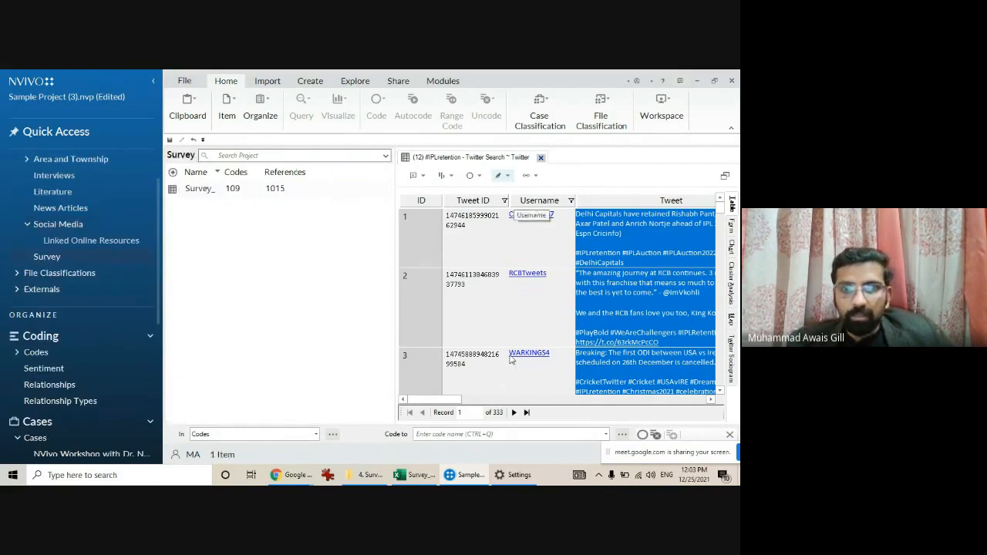
mouse_move(429, 392)
left_mouse_down()
mouse_move(458, 403)
mouse_move(437, 405)
mouse_move(672, 396)
mouse_move(443, 400)
left_mouse_up()
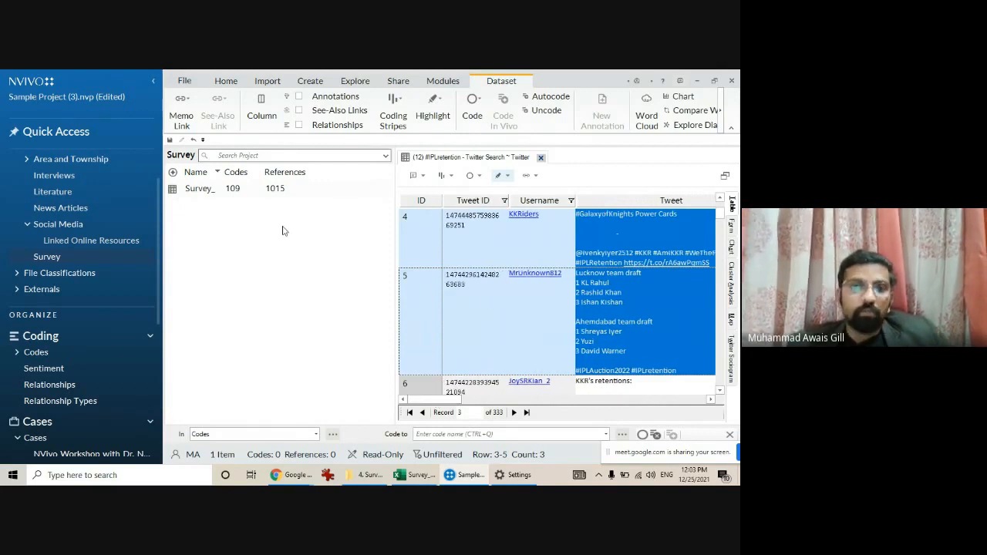
Open the properties of the Survey_data dataset and view the analysis and data types of its fields
left_click(266, 188)
right_click(198, 191)
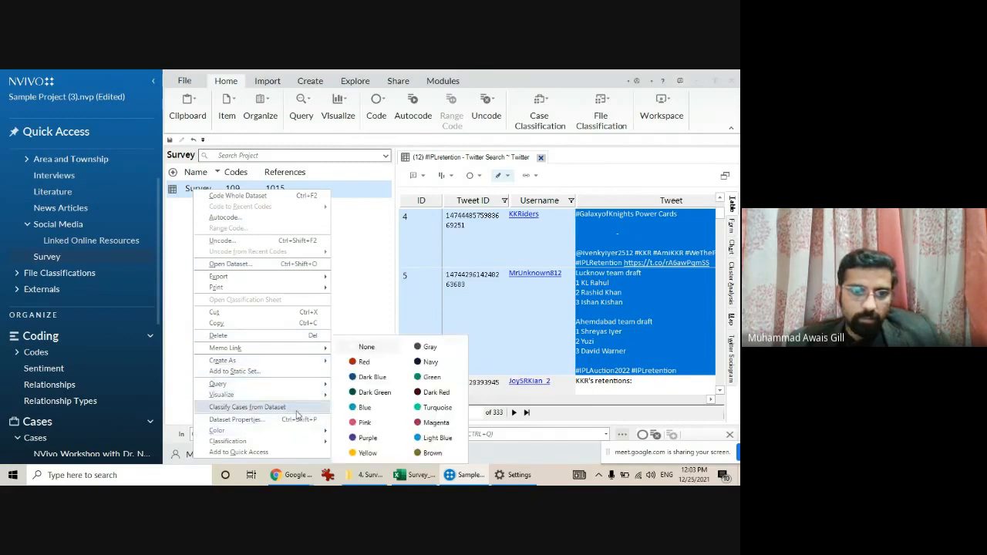
left_click(293, 425)
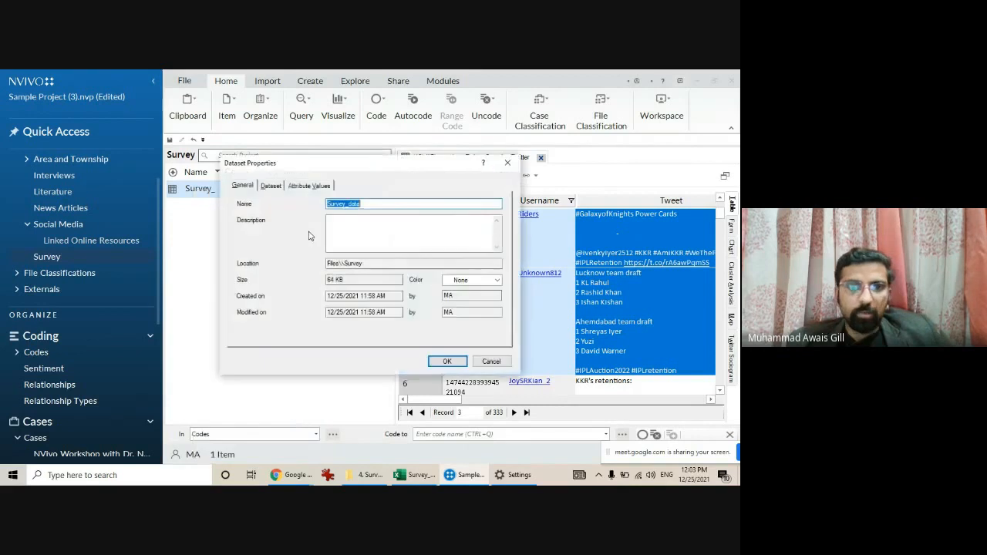
left_click(280, 186)
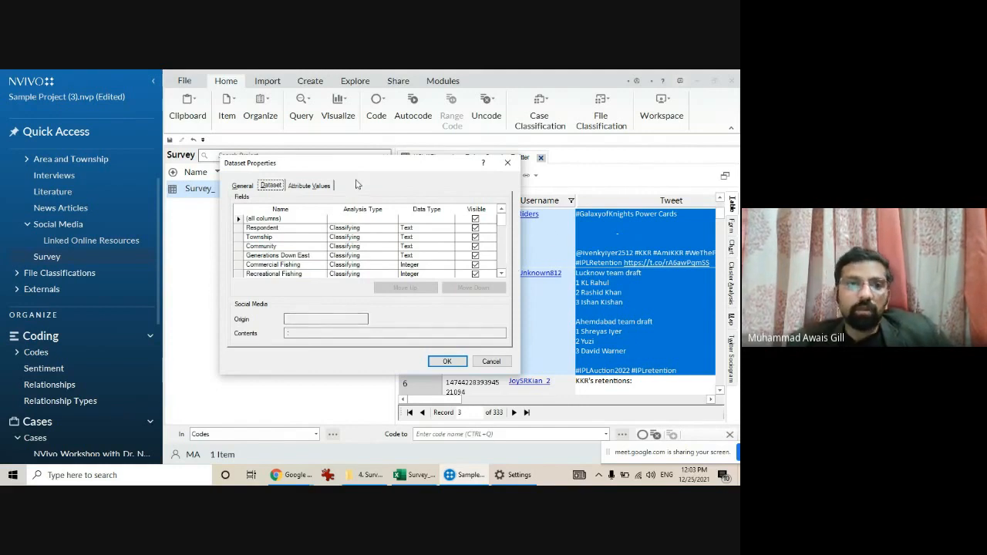
Check the file classification and attribute values of the Survey_data dataset, and close its properties without changes
left_click(310, 187)
left_click(445, 206)
left_click(445, 206)
left_click(366, 214)
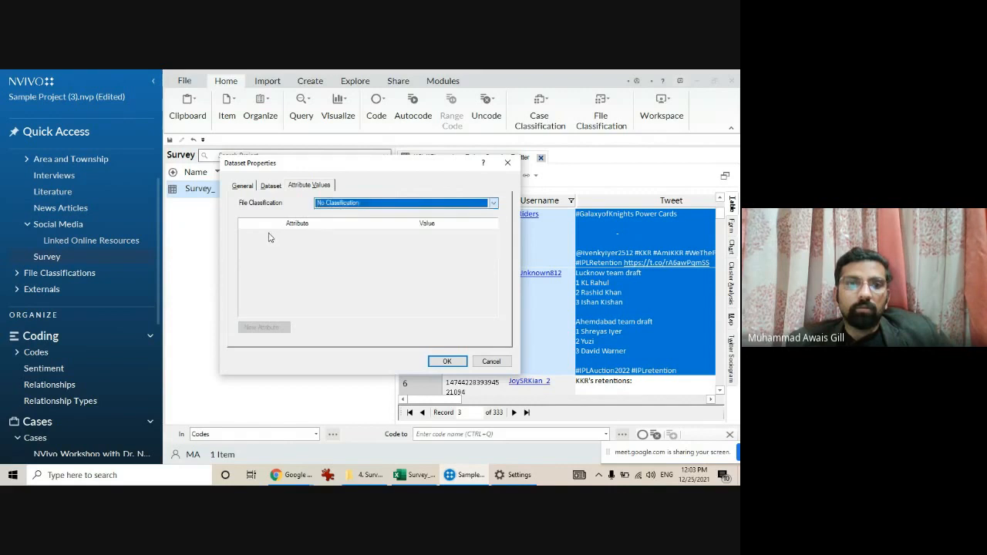
left_click(491, 361)
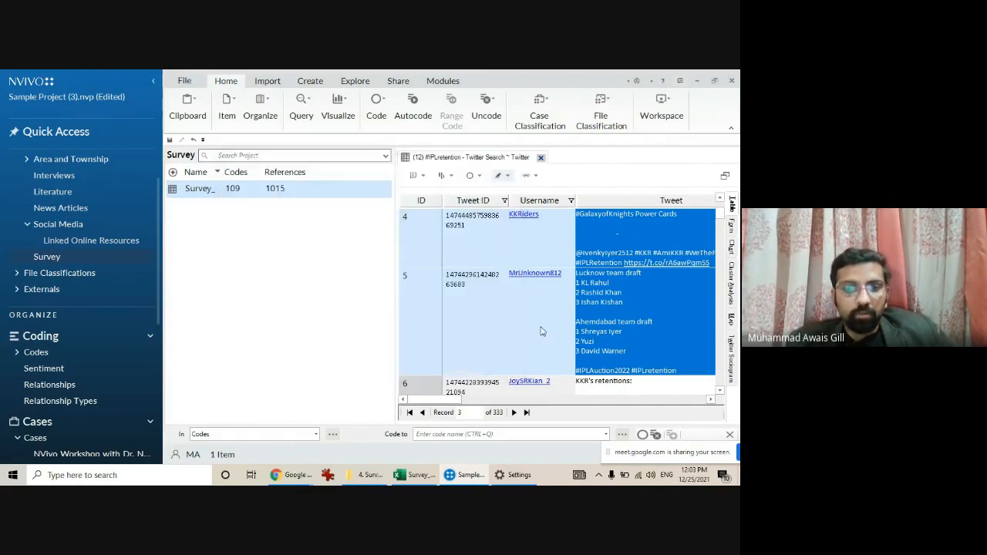
View the filter options for the Time and Tweet Type columns of the #IPLretention dataset without applying a filter
left_click(662, 201)
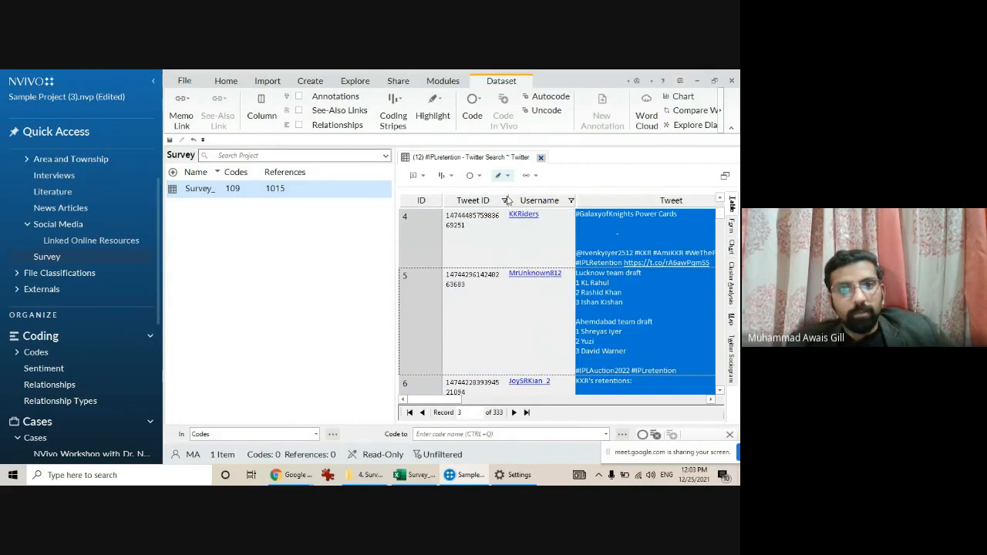
left_click_drag(449, 398, 515, 399)
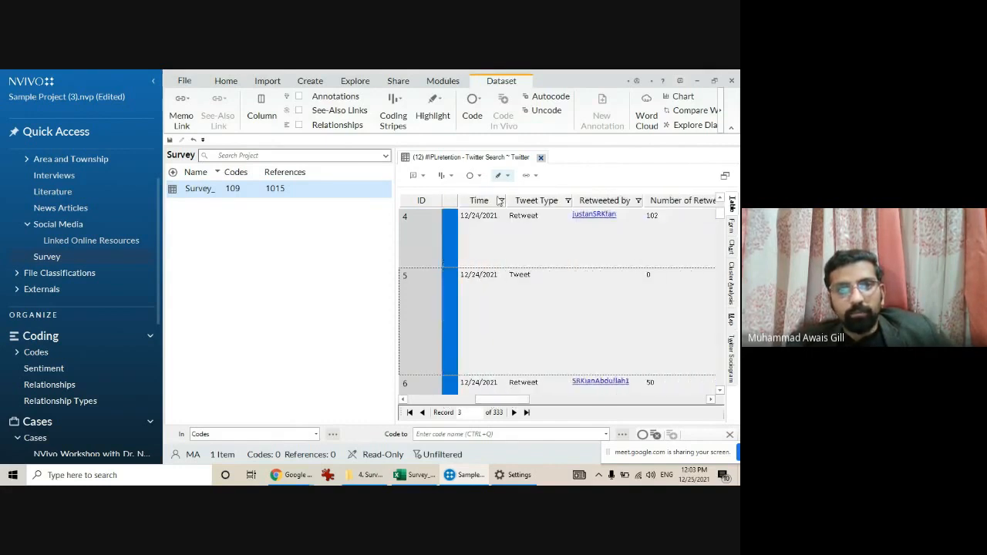
left_click(500, 201)
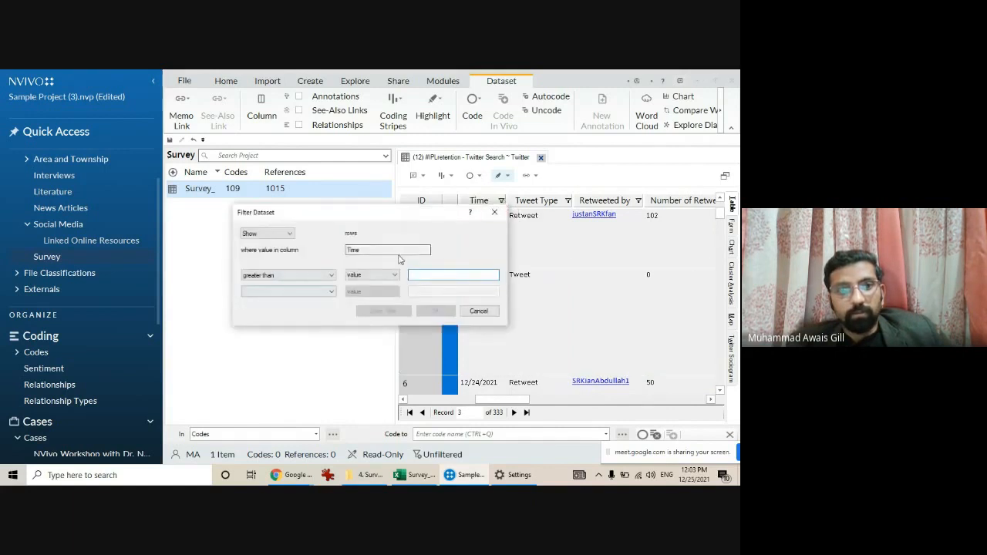
left_click(478, 311)
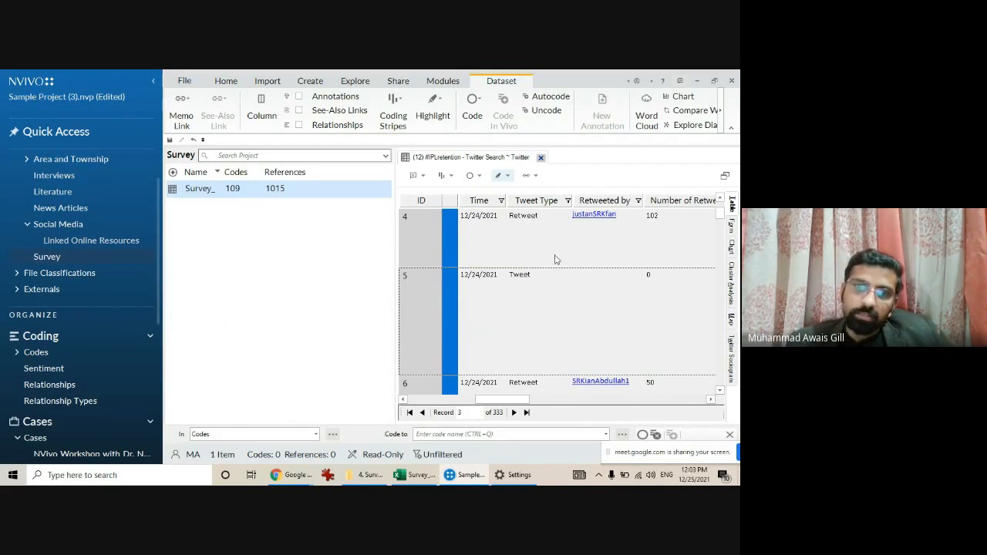
left_click(568, 201)
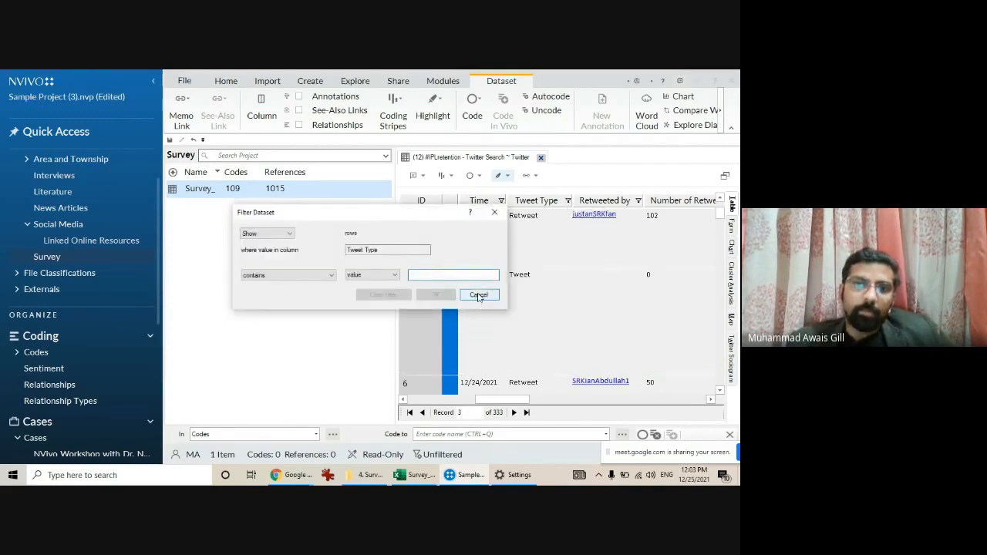
left_click(479, 296)
left_click_drag(529, 399, 471, 402)
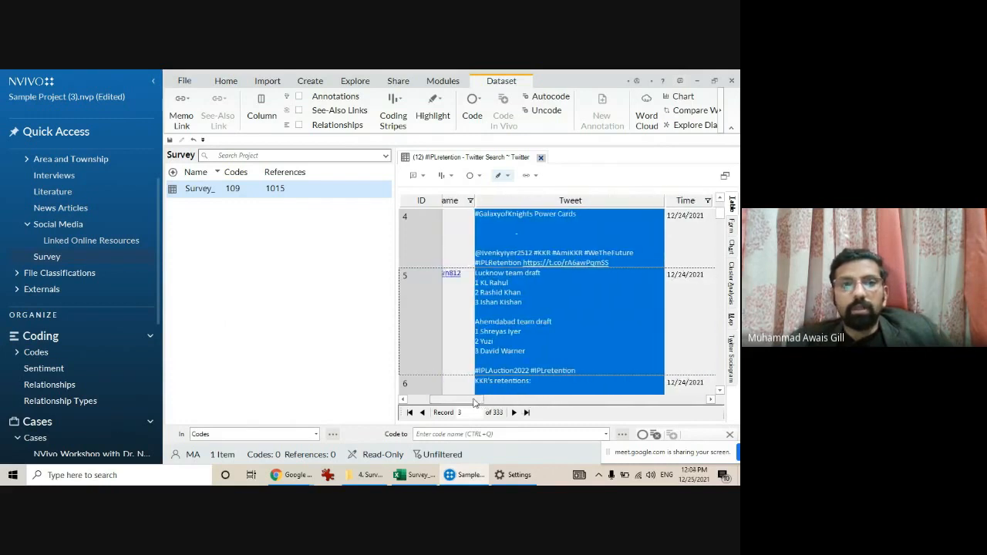
View the Autocode Wizard's options for the Survey_data dataset and exit without autocoding
right_click(218, 199)
left_click(235, 210)
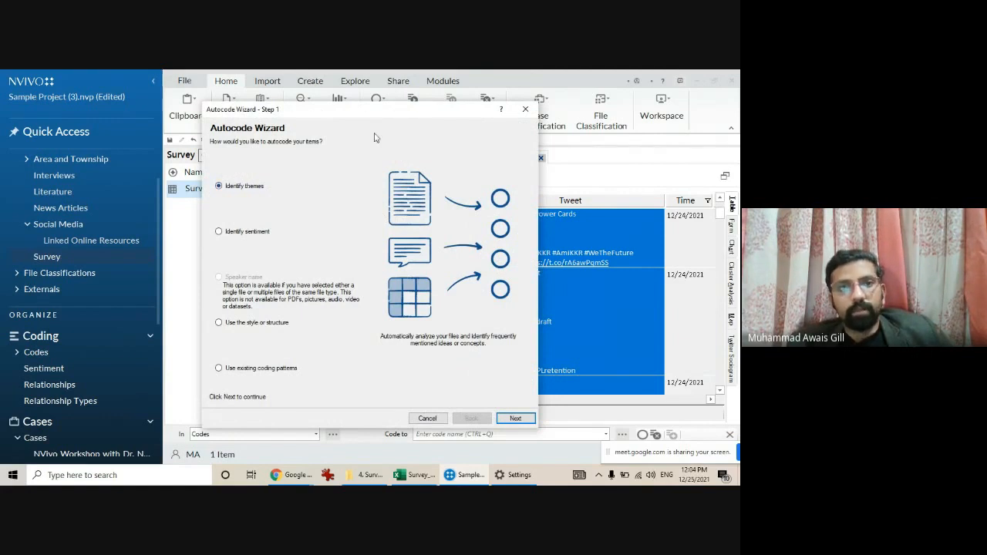
left_click_drag(400, 112, 236, 124)
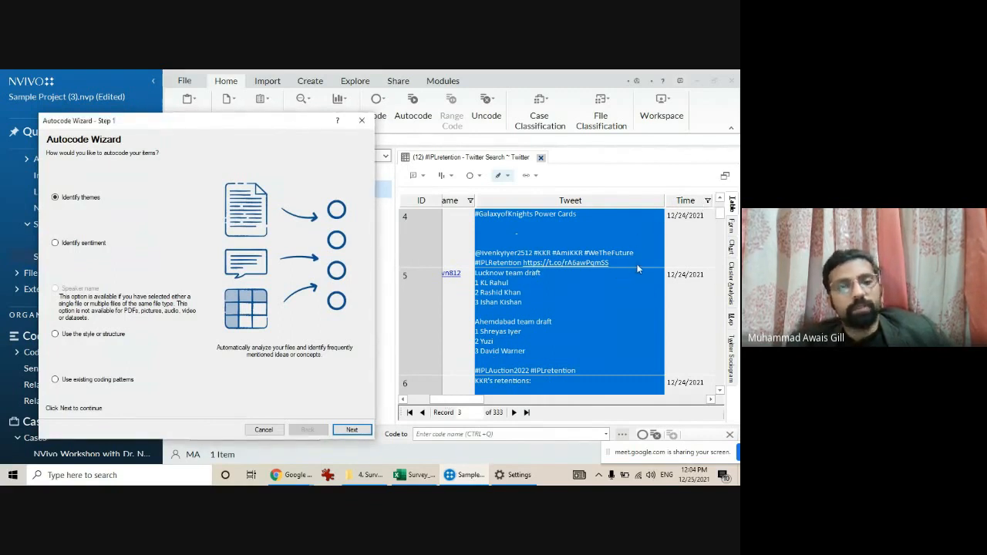
left_click(264, 430)
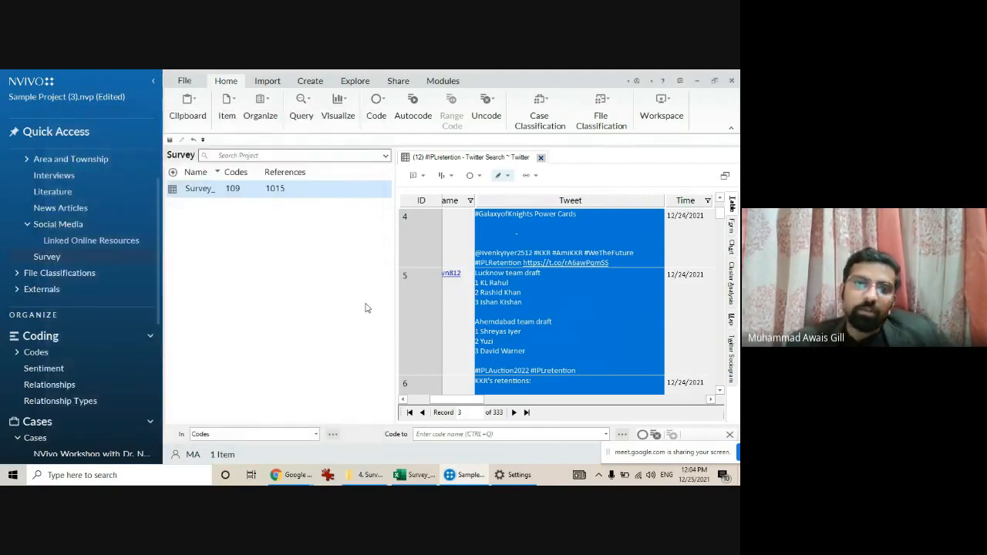
Look through the user detail columns and further tweets of the #IPLretention dataset, and close it
left_click_drag(463, 400, 638, 415)
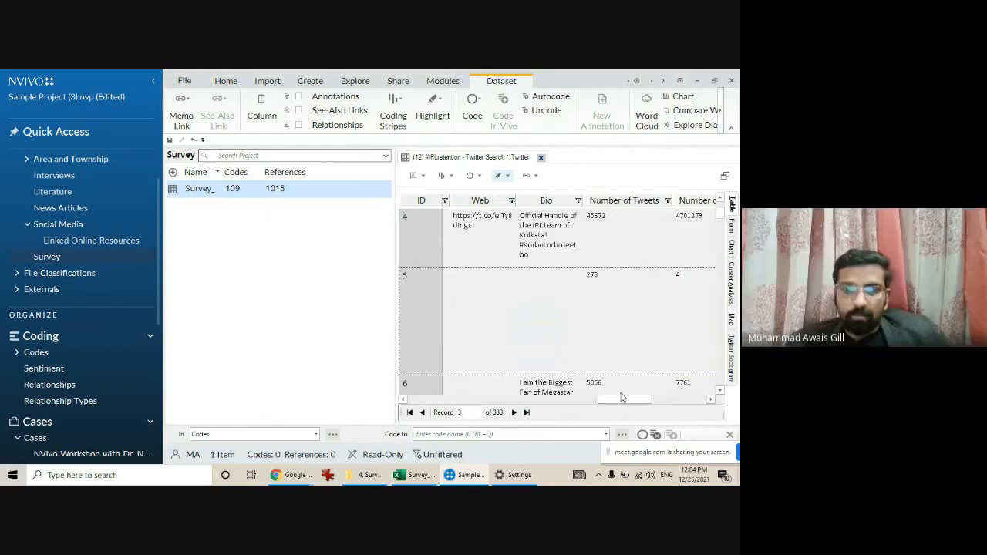
scroll(619, 309, "down", 1)
left_click(626, 289)
left_click_drag(615, 402, 465, 406)
left_click(47, 257)
scroll(77, 257, "up", 1)
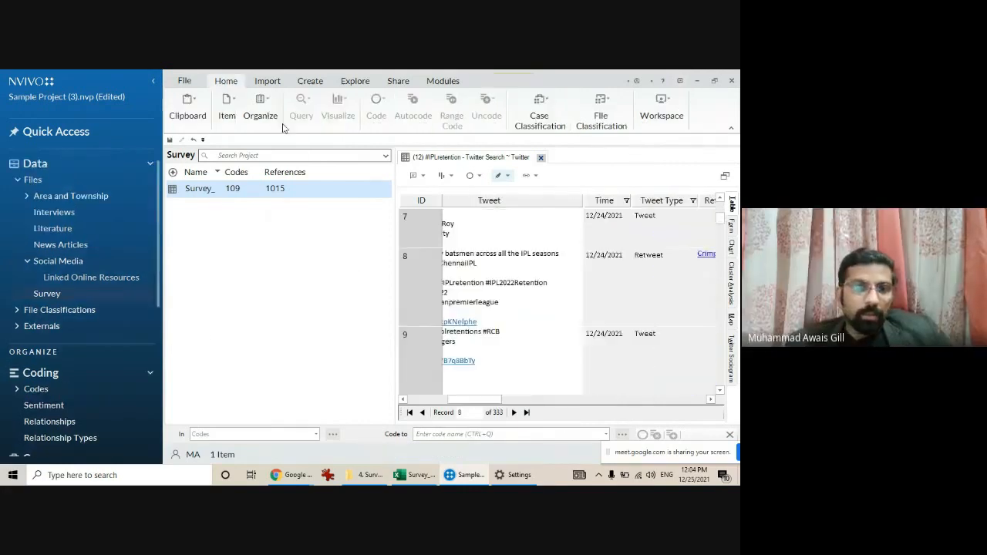
left_click(541, 158)
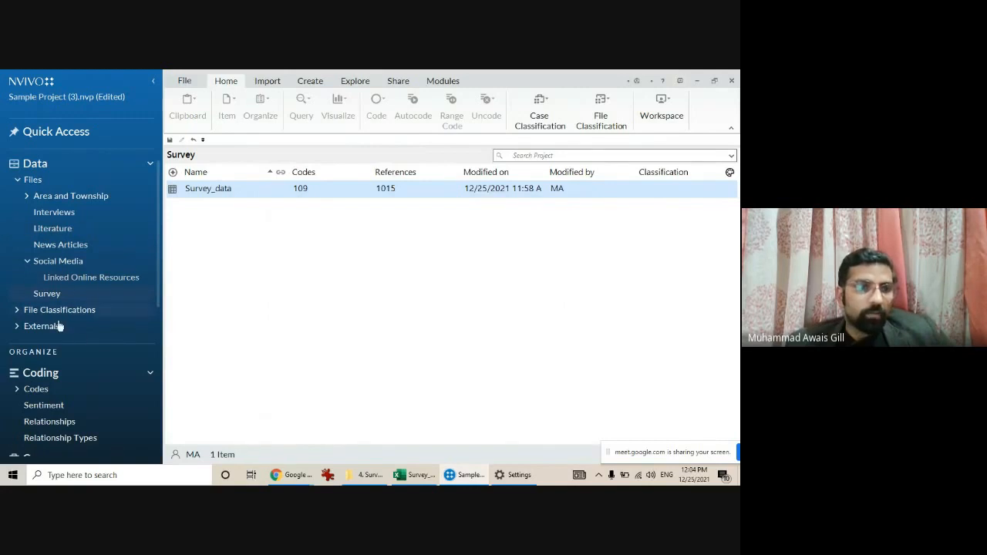
Expand the file classifications and browse the predefined classifications offered for a new one, without adding any
left_click(18, 312)
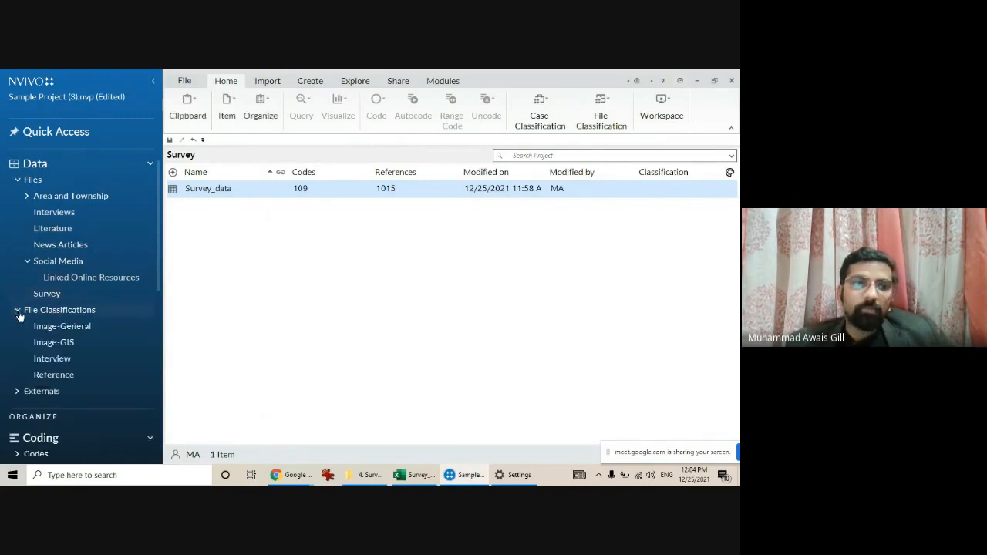
right_click(68, 310)
left_click(96, 313)
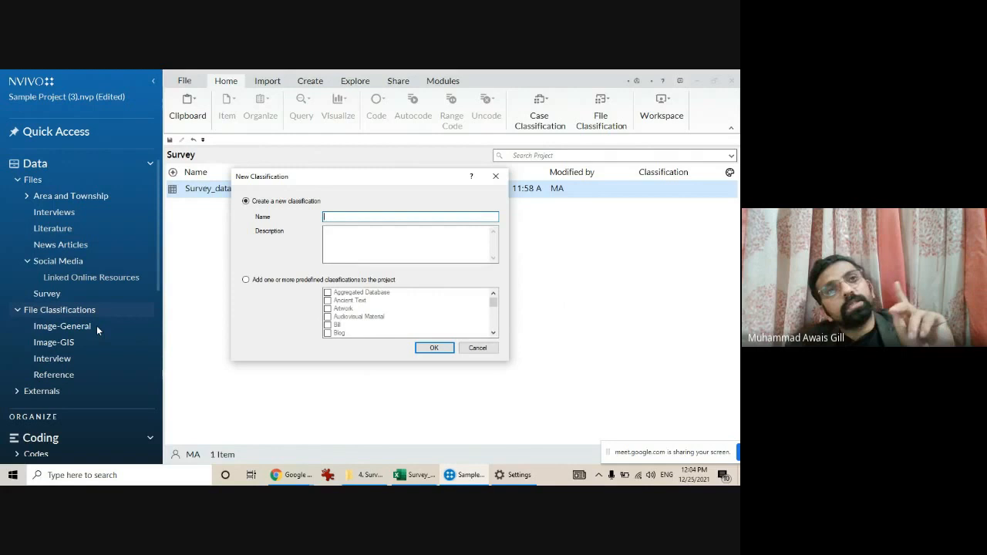
left_click(317, 280)
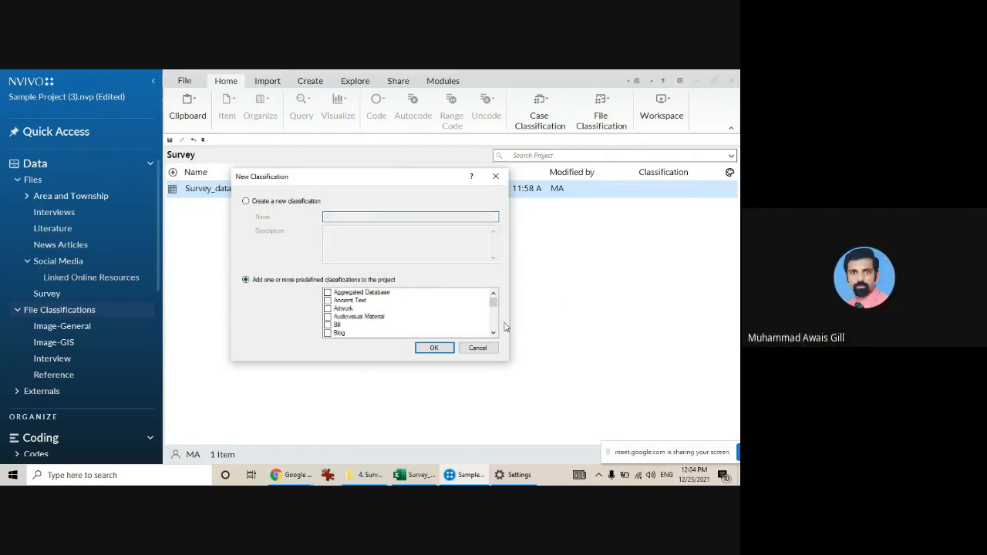
left_click(495, 333)
left_click(494, 333)
left_click(495, 333)
left_click(494, 333)
left_click(494, 333)
left_click(493, 334)
left_click(494, 333)
left_click(493, 333)
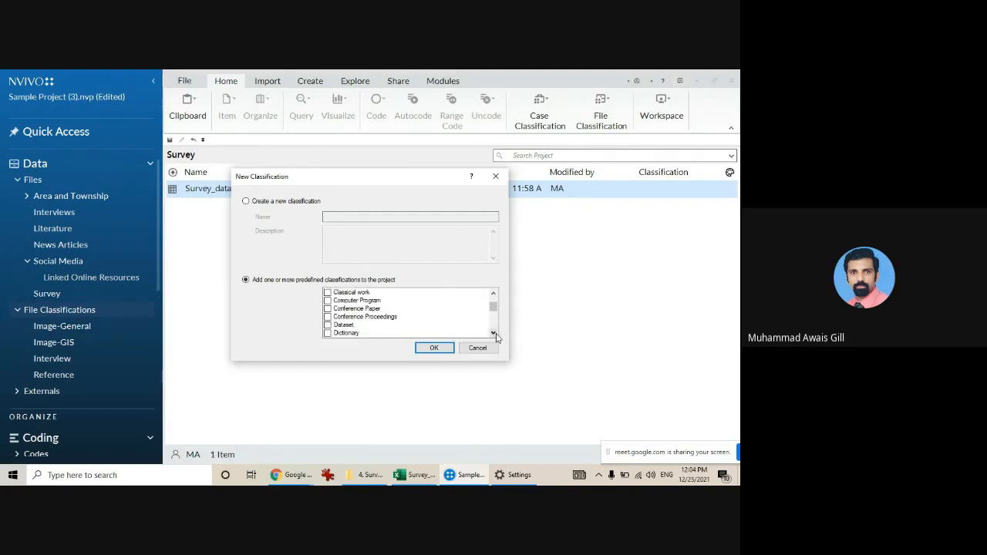
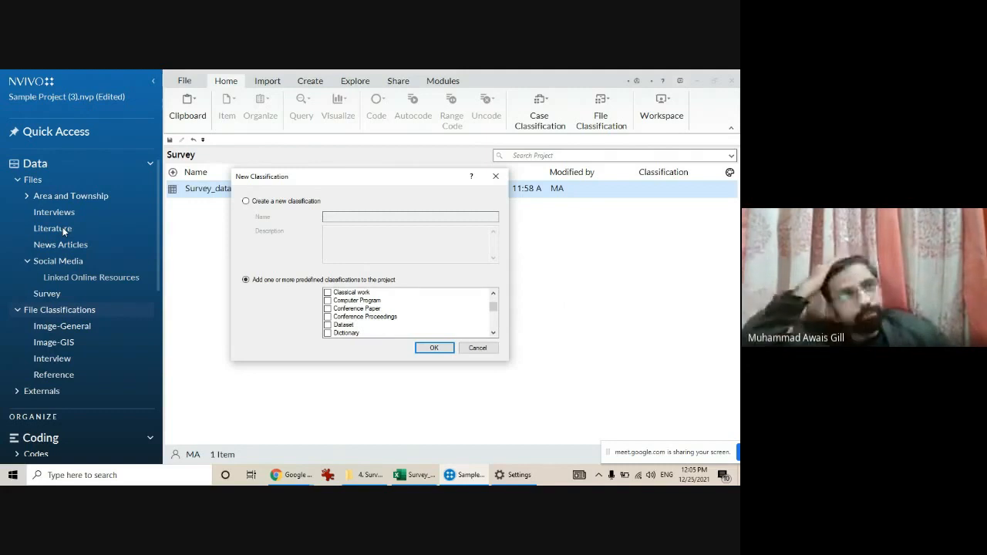
left_click(477, 348)
View the Explore tools and the project's navigation structure, and list the files in the Literature folder
left_click(363, 82)
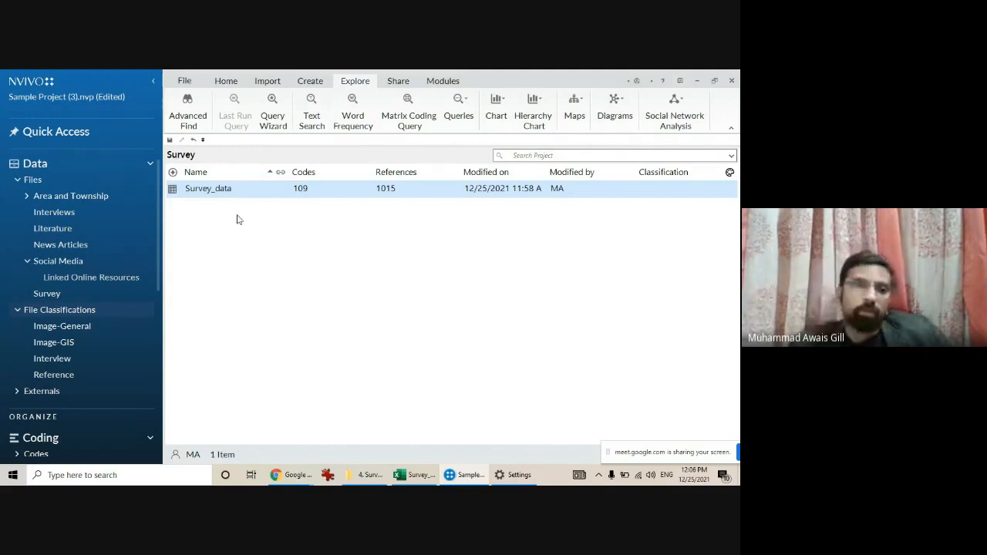
scroll(65, 340, "down", 1)
scroll(65, 340, "down", 1)
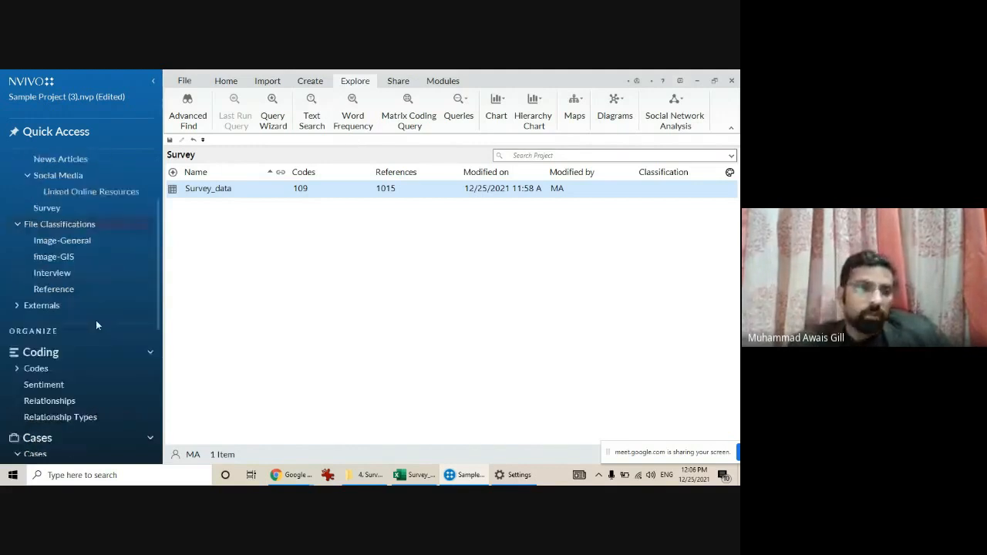
scroll(75, 315, "down", 2)
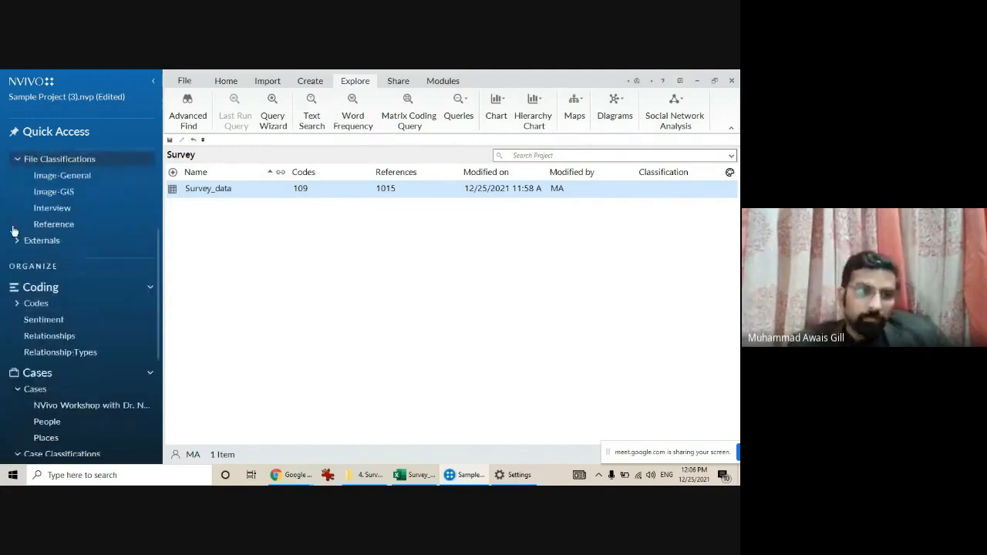
left_click(231, 236)
scroll(77, 212, "up", 2)
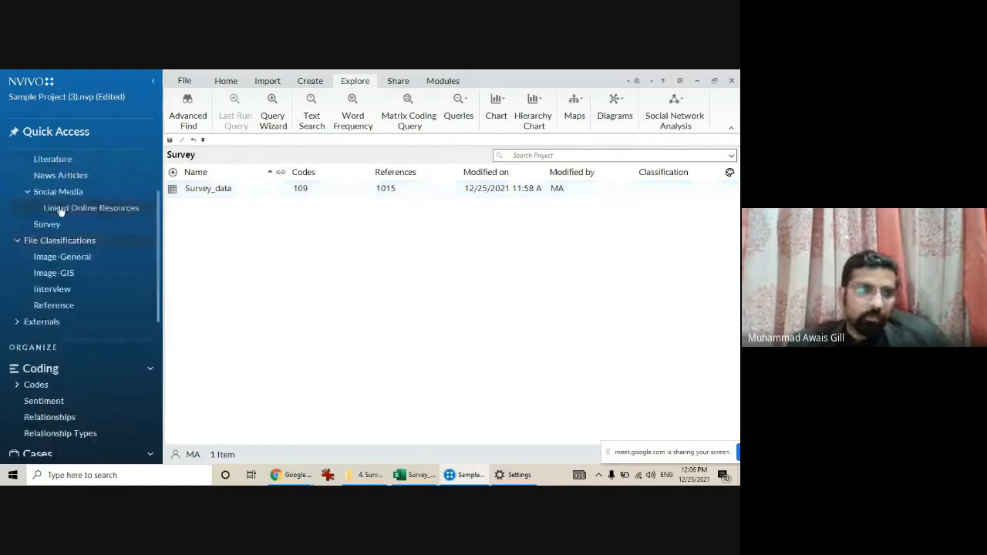
scroll(60, 211, "up", 2)
left_click(54, 229)
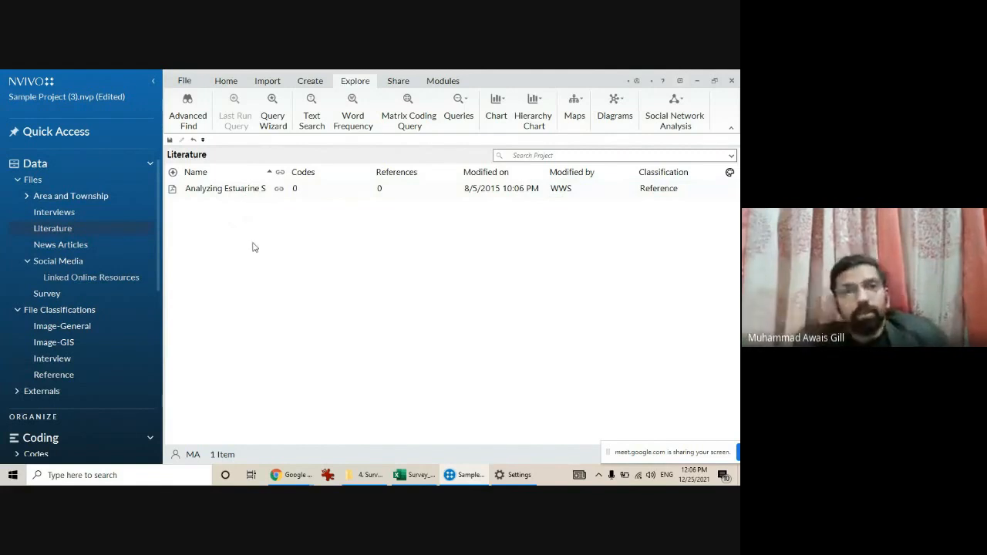
Open the Marsh picture from the Area and Township folder and select a region about 120 x 200 pixels above the river
left_click(61, 199)
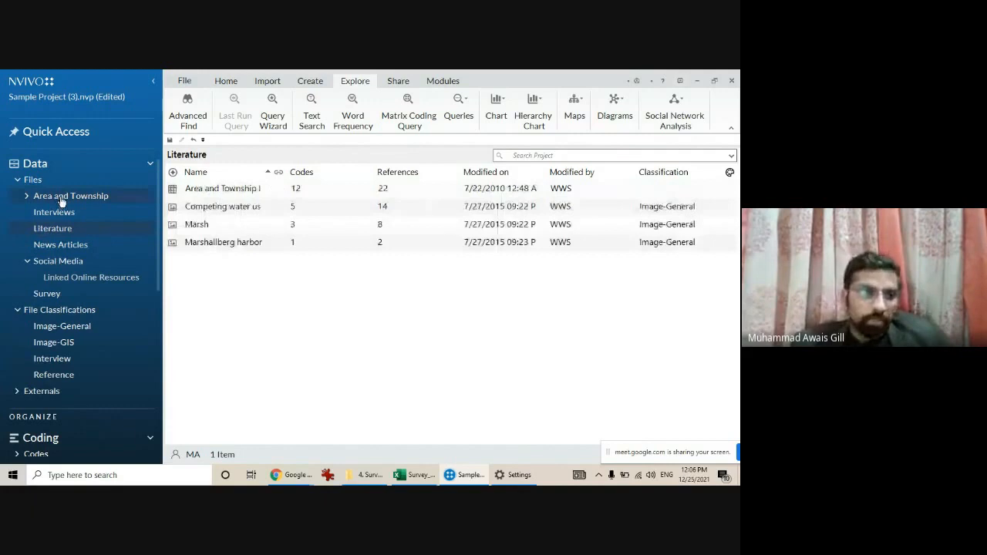
left_click(61, 199)
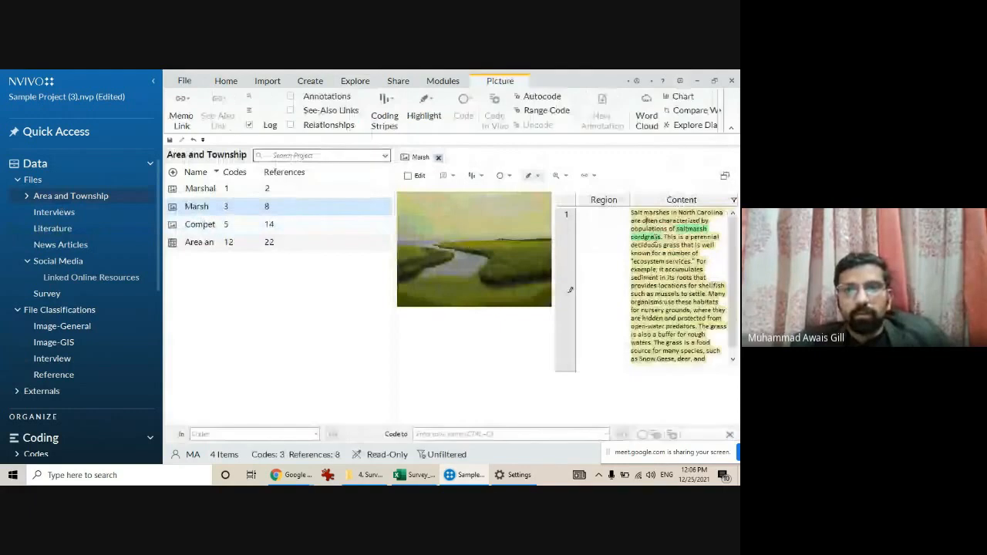
left_click_drag(450, 211, 473, 251)
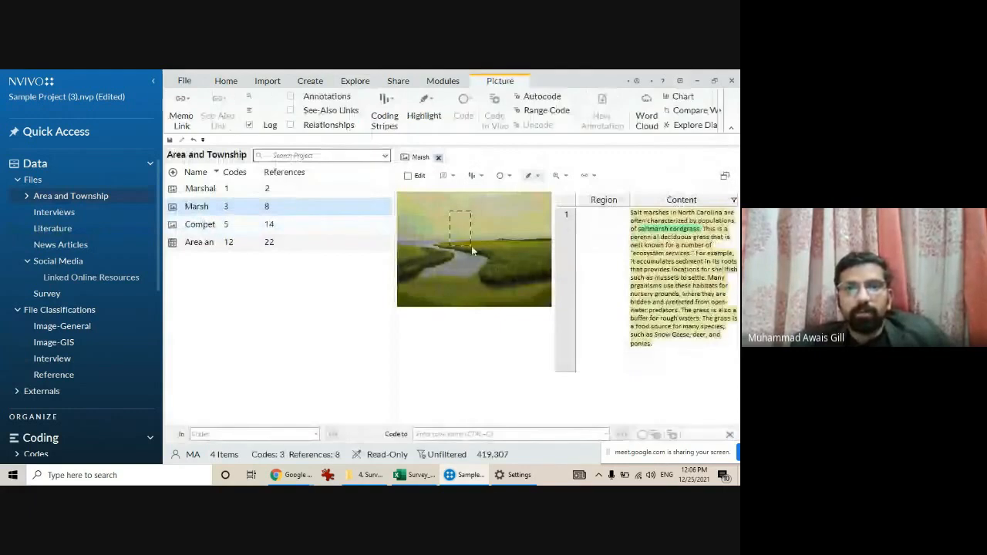
View the actions available for the selected region of the Marsh picture and highlight row 1 of its log
right_click(459, 236)
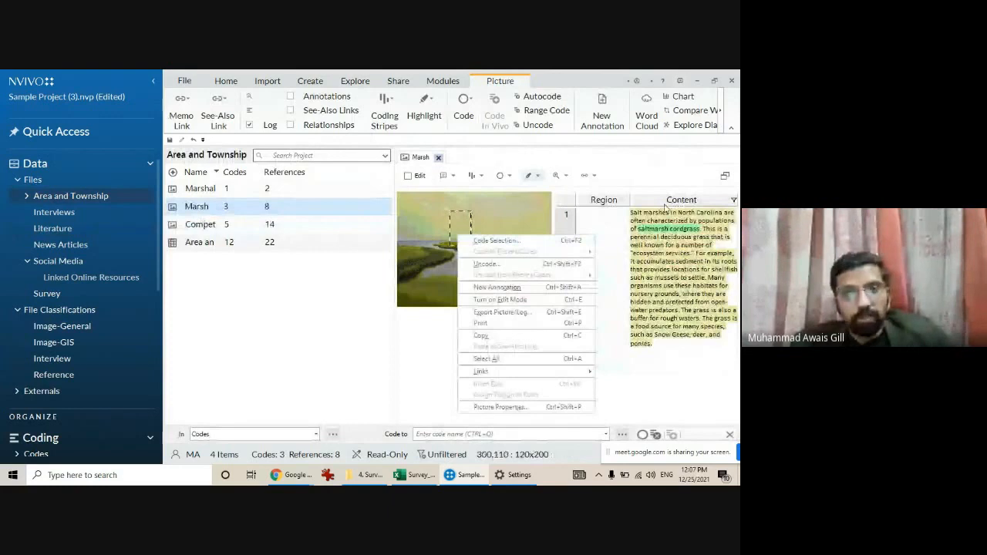
left_click(604, 233)
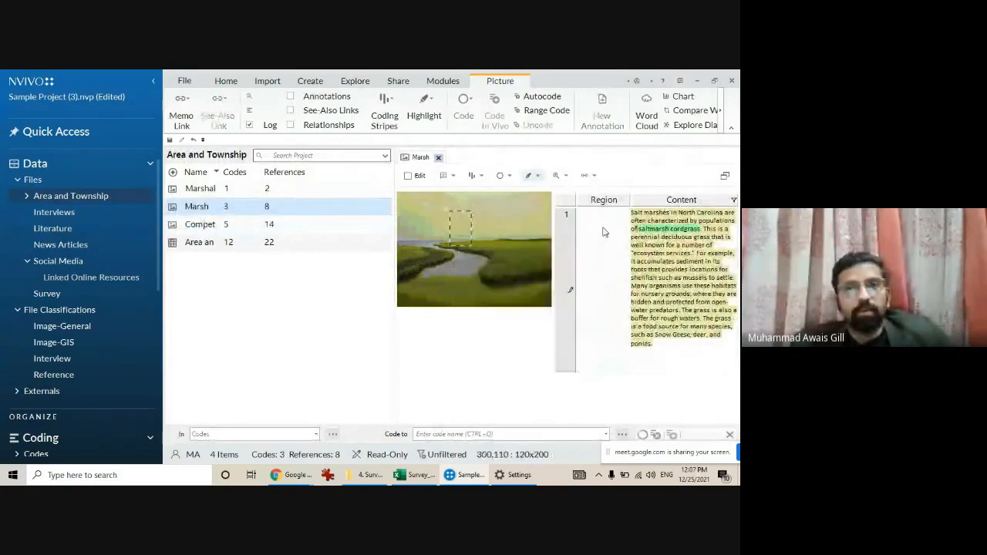
left_click(568, 234)
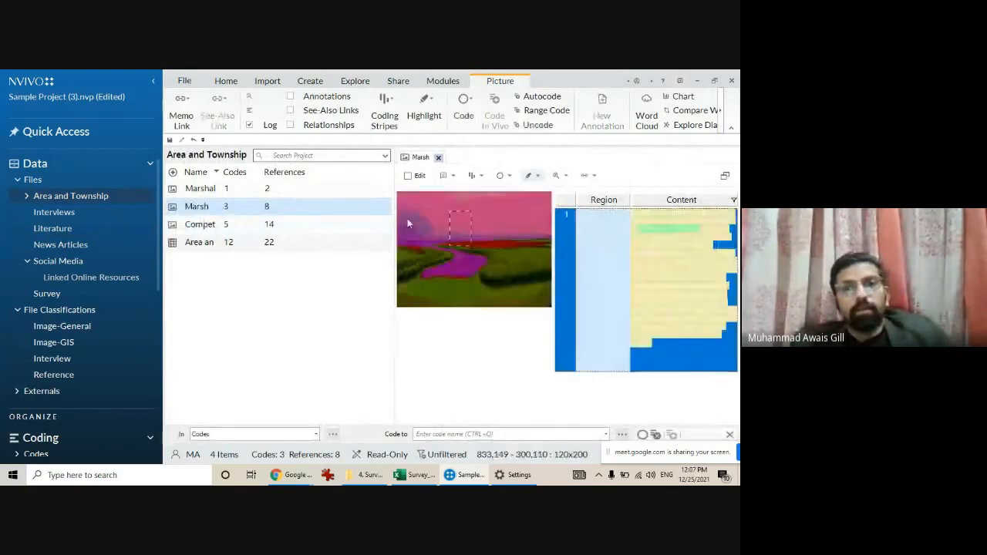
left_click(687, 377)
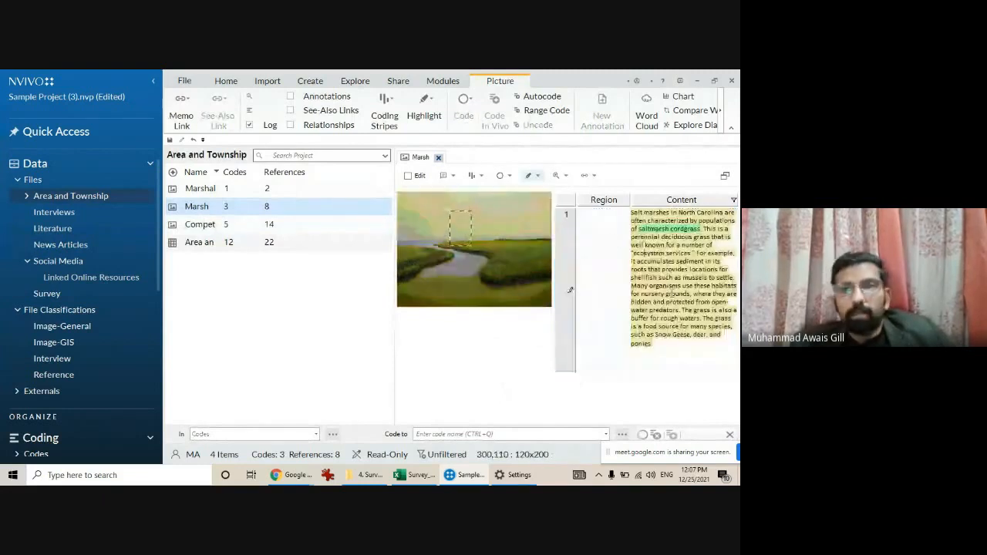
Open the first video interview in the Interviews folder and view its timestamped transcript
left_click(54, 212)
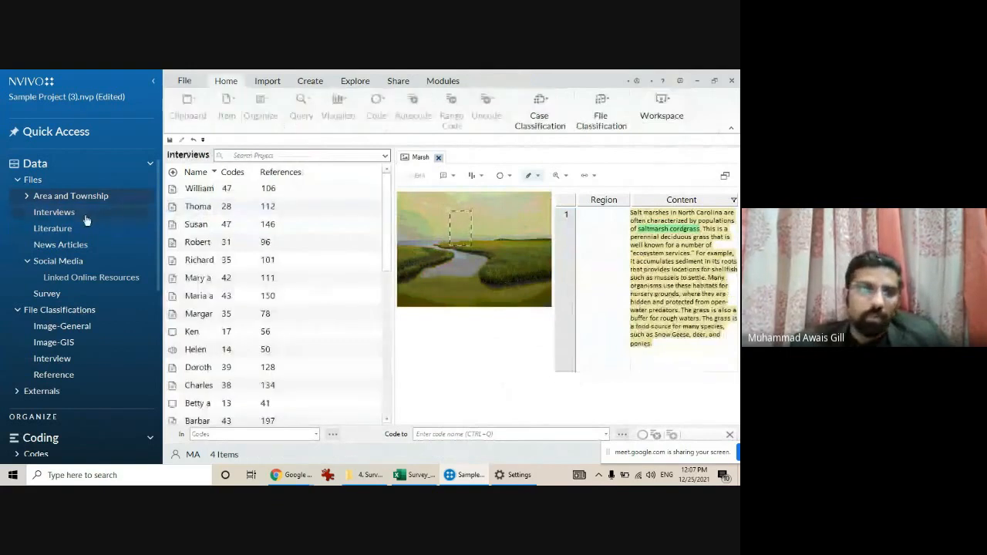
double_click(193, 334)
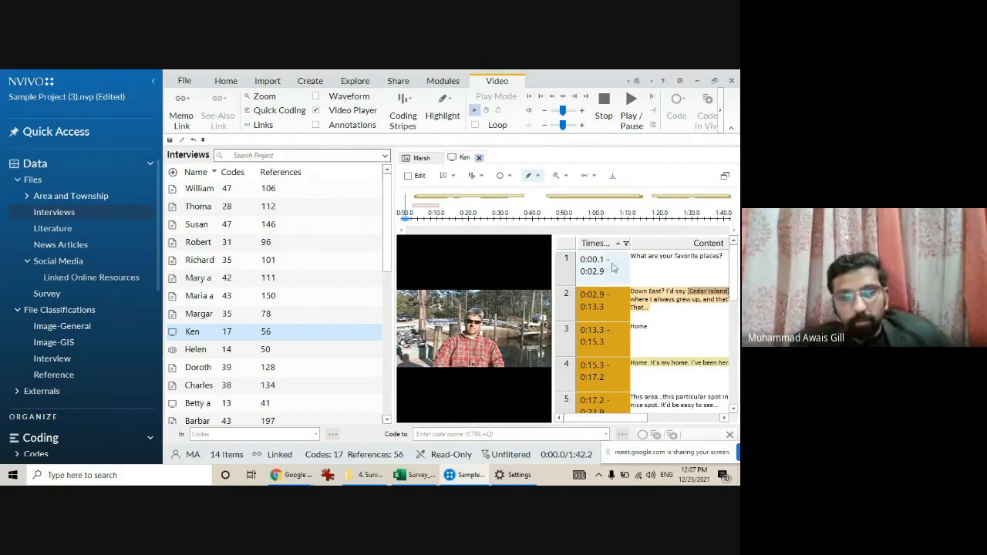
left_click(595, 245)
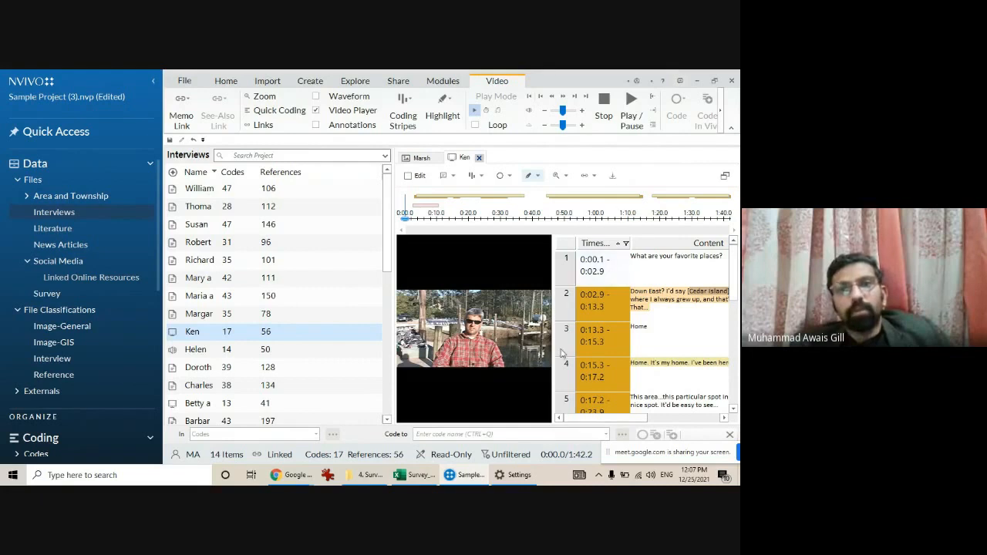
mouse_move(573, 418)
left_mouse_down()
mouse_move(662, 420)
mouse_move(583, 420)
left_mouse_up()
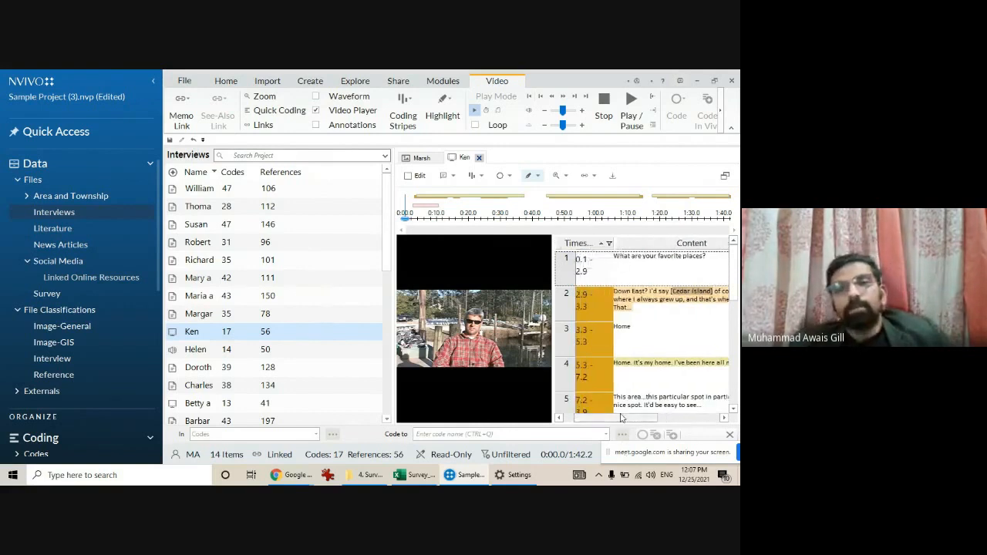
Reveal the full timespans in the interview transcript and play the video segment of row 2
left_click_drag(613, 421, 599, 421)
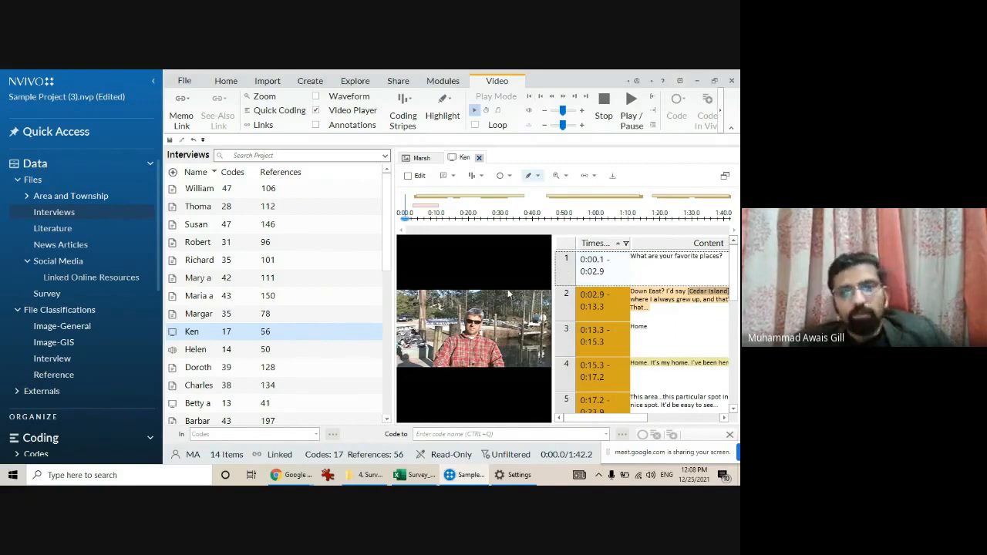
left_click(568, 317)
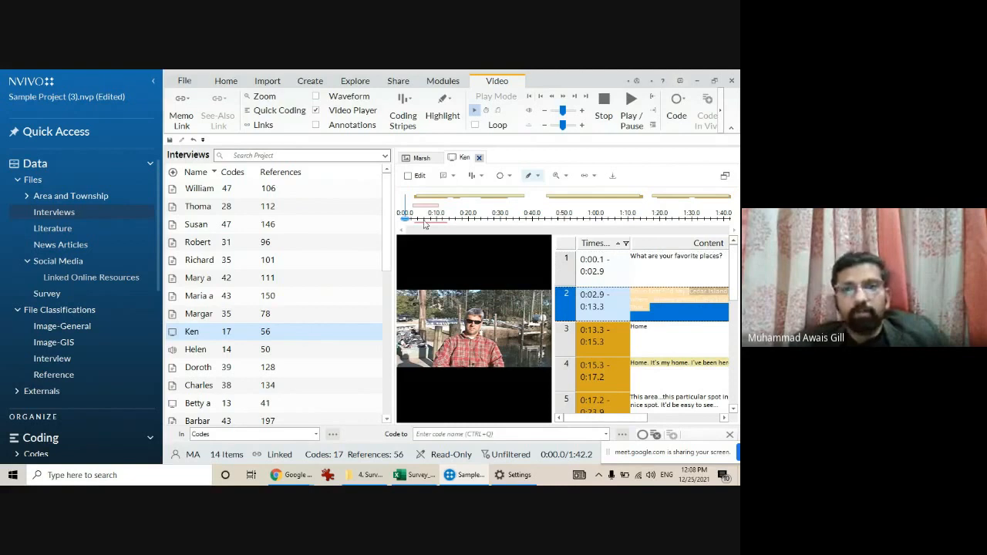
right_click(571, 316)
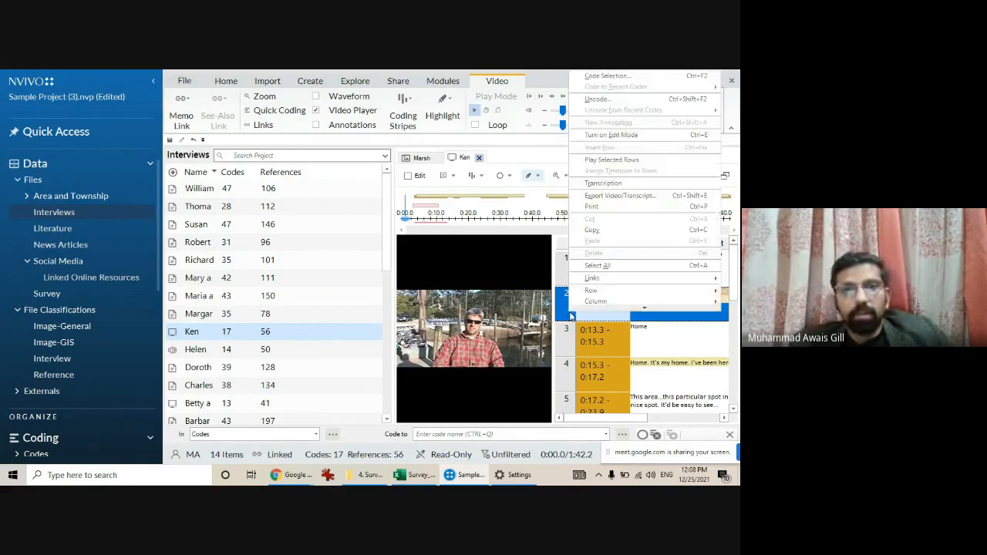
left_click(612, 160)
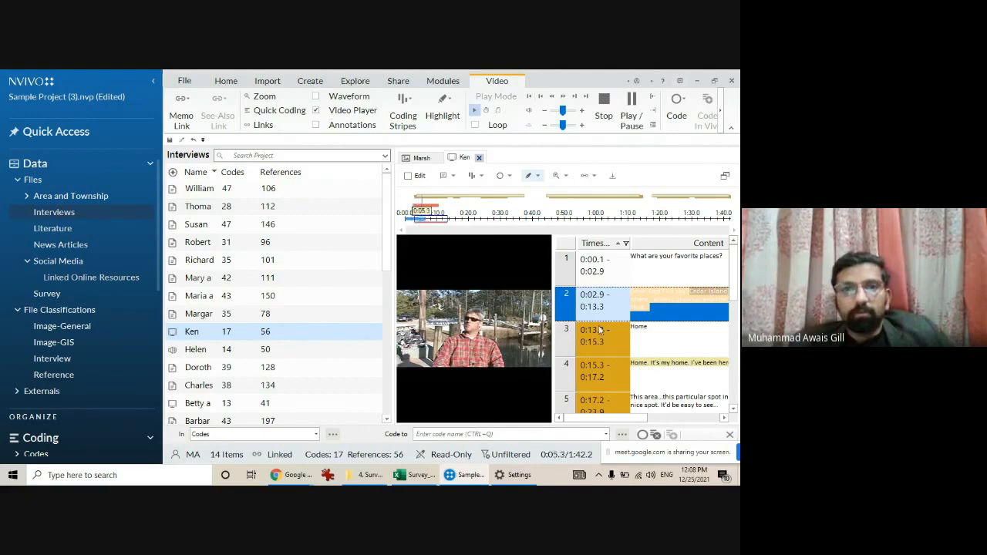
Play the video segment belonging to transcript row 8, the 0:45.3 - 1:14.7 timespan
scroll(603, 337, "down", 5)
scroll(603, 337, "up", 3)
right_click(577, 339)
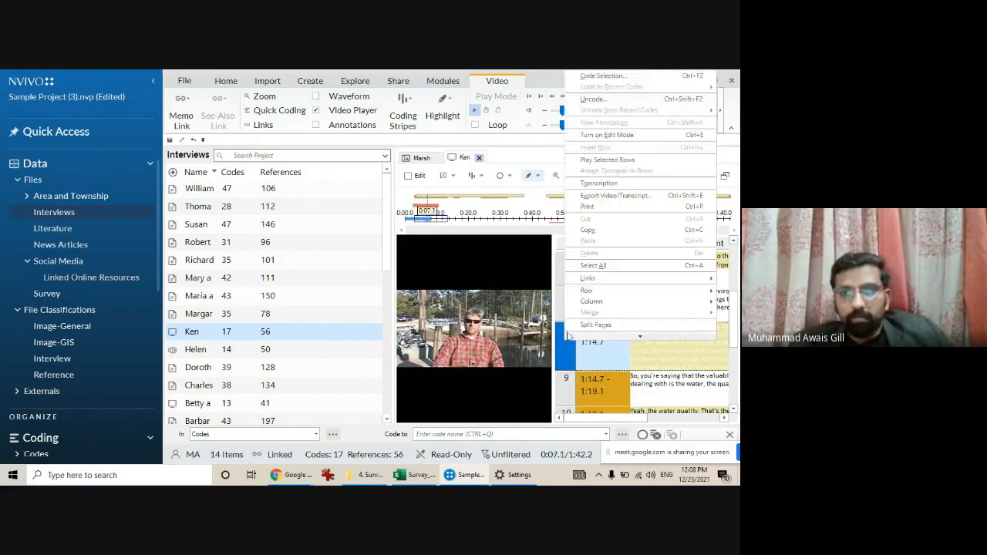
left_click(613, 160)
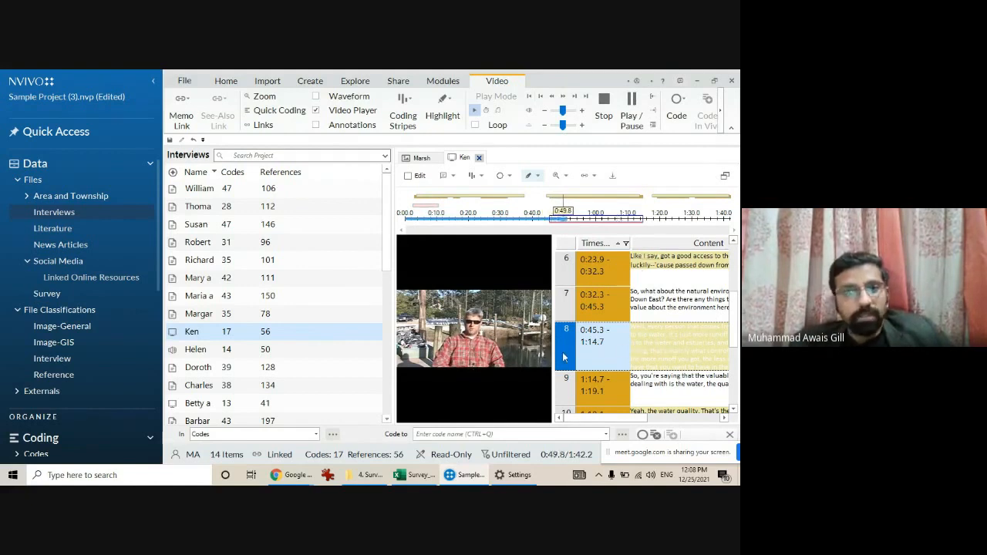
Select the Timespan column, row 6 and the whole transcript, and view the actions available for the selected rows
left_click(599, 244)
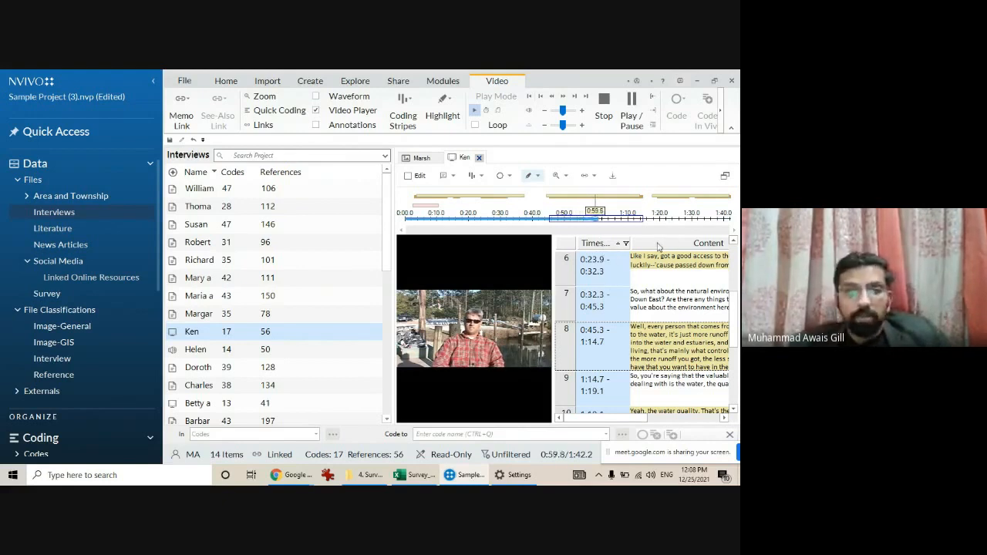
left_click(568, 242)
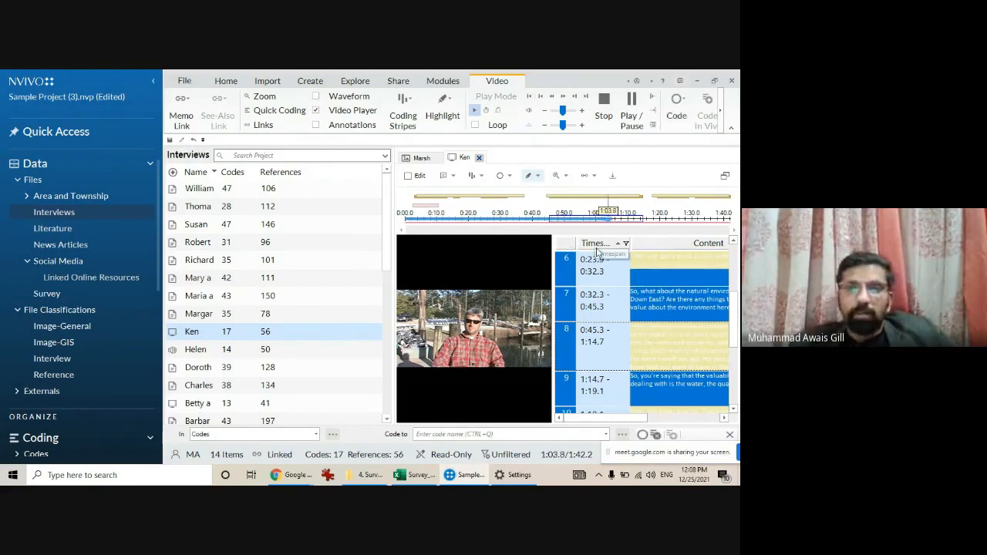
left_click(613, 276)
left_click(568, 271)
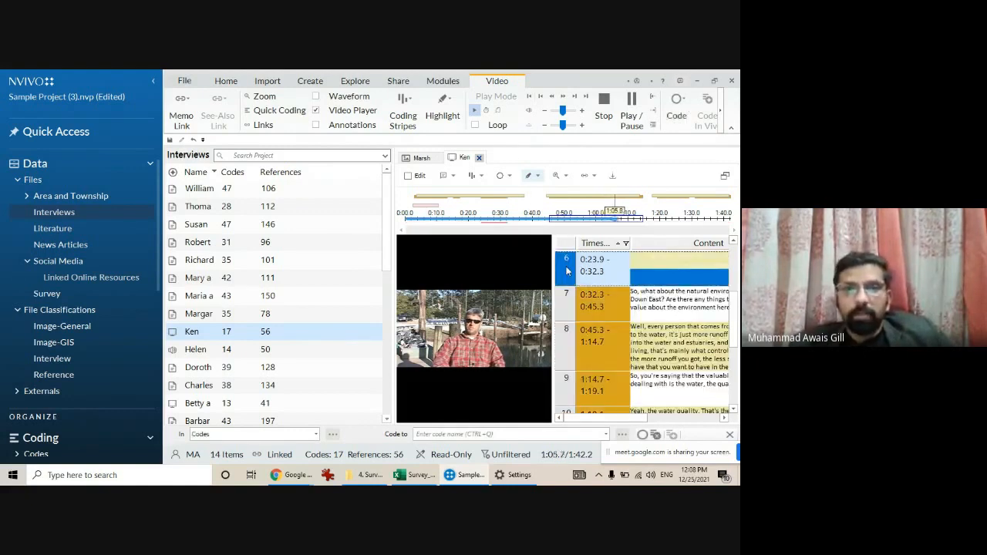
key("ctrl+a")
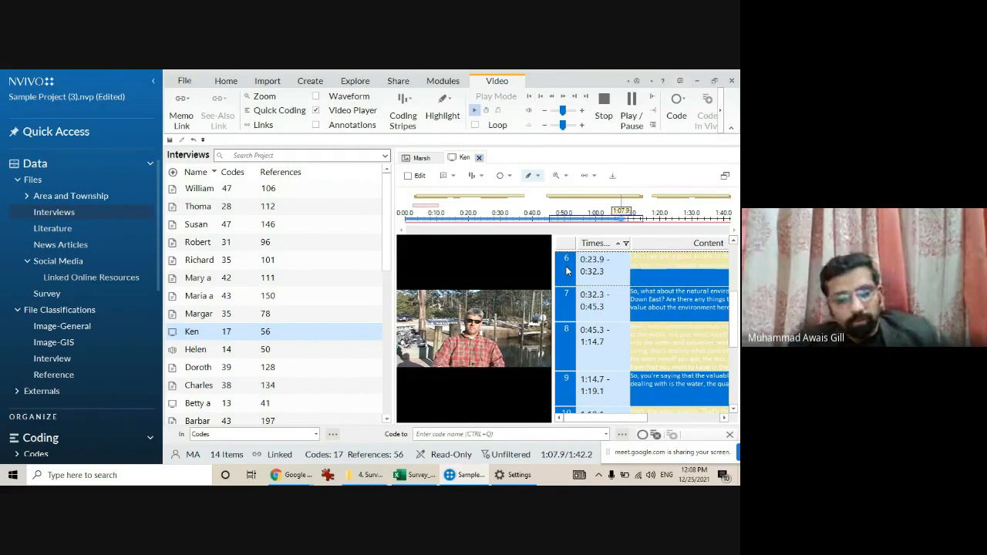
right_click(600, 257)
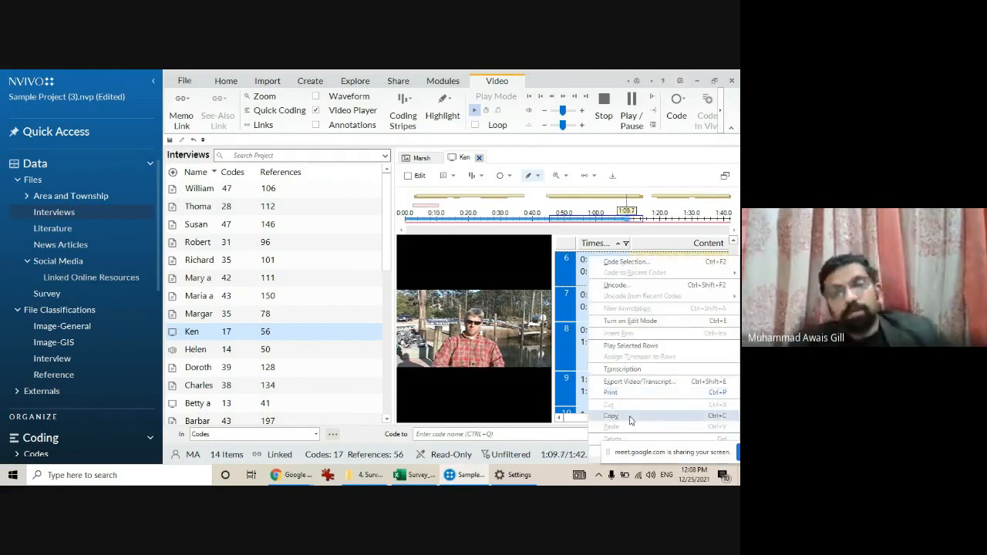
left_click(567, 242)
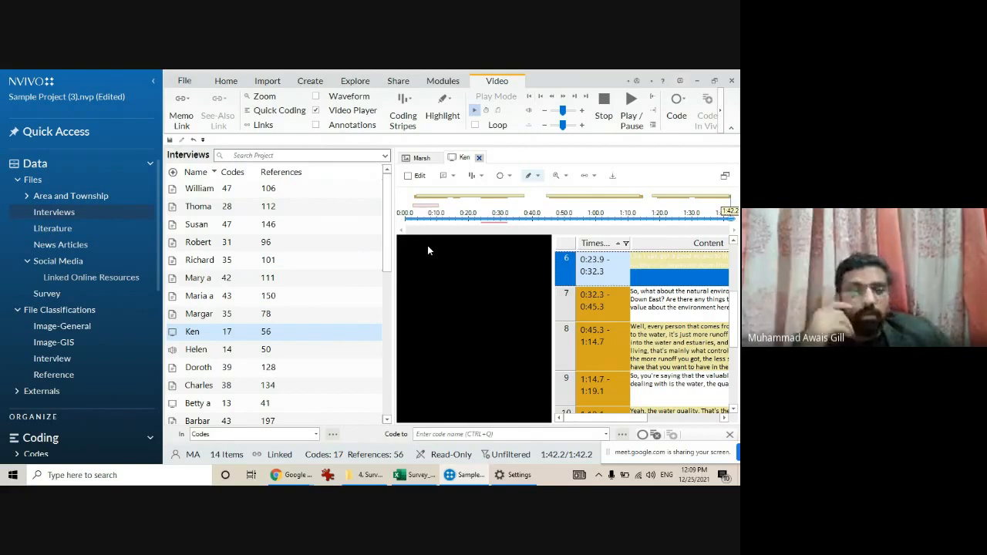
Switch to Chrome, open YouTube in a new browser tab and browse the home page videos
left_click(290, 475)
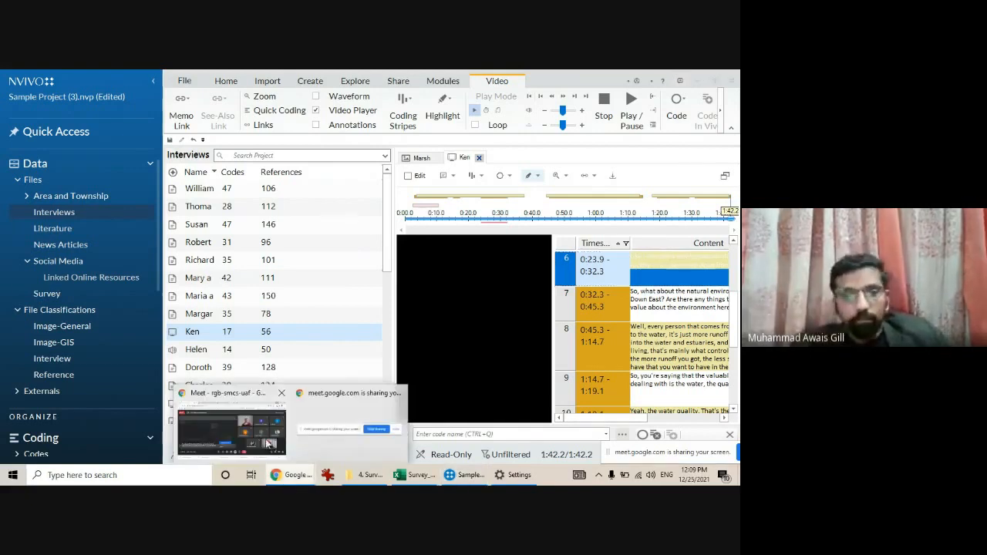
left_click(233, 425)
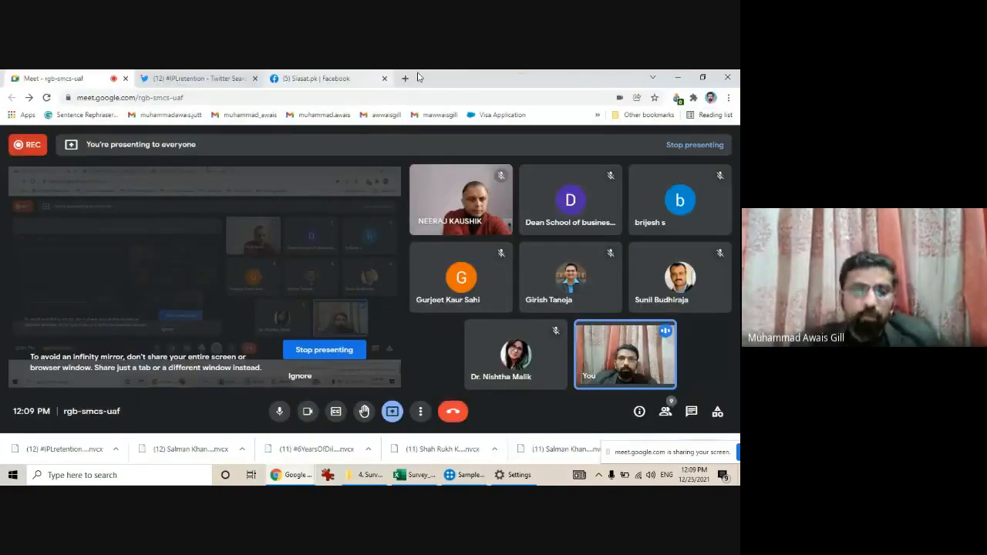
left_click(406, 79)
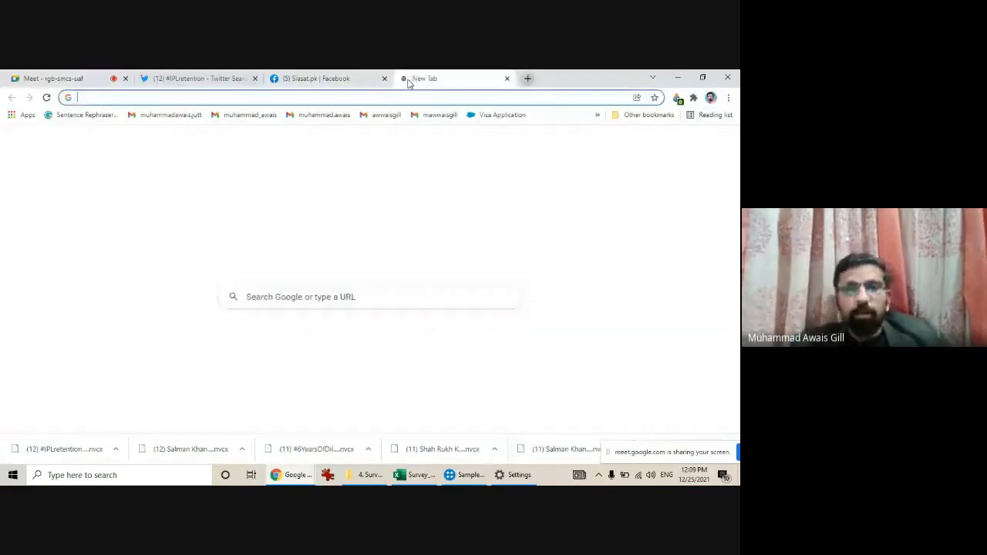
type("y")
left_click(233, 120)
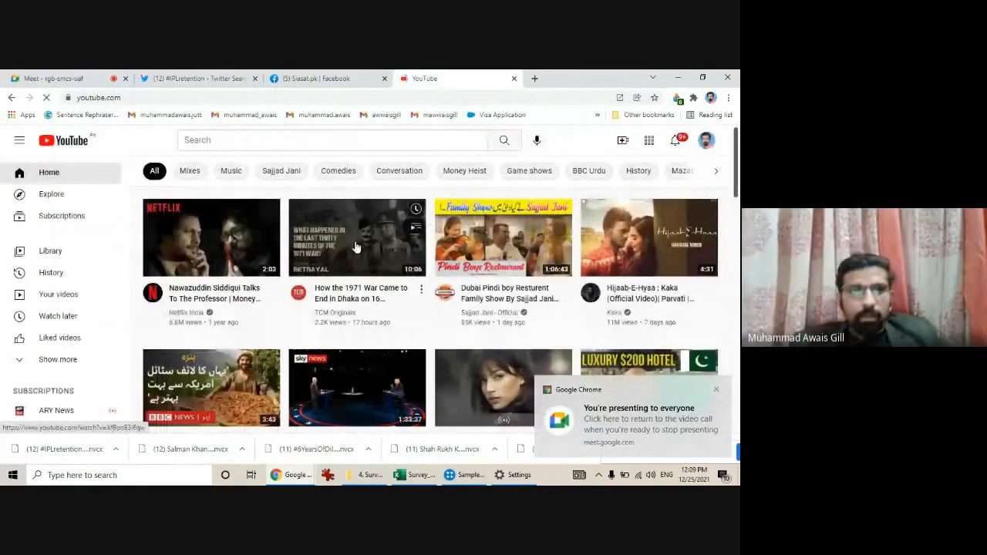
scroll(354, 247, "down", 4)
scroll(357, 246, "down", 3)
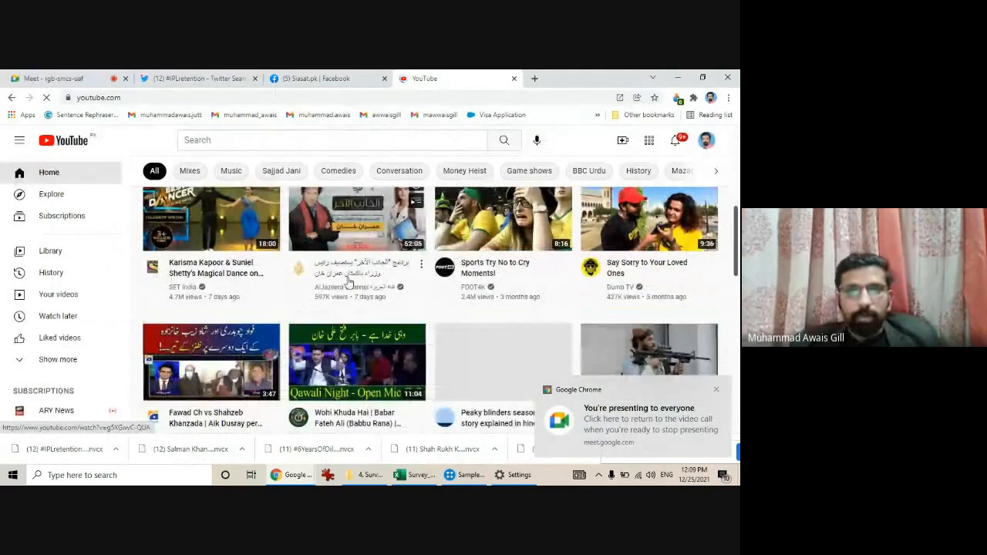
scroll(347, 284, "down", 3)
Search YouTube for "cricket commentary" and open the video "Best Cricket Commentary in English 2021-Top Cricket Moments"
left_click(293, 143)
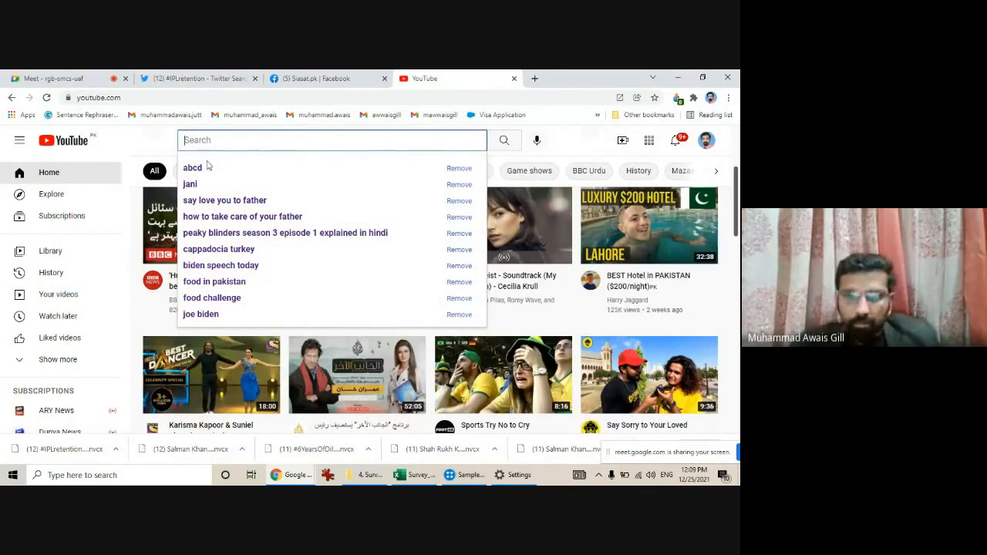
type("cricket comme")
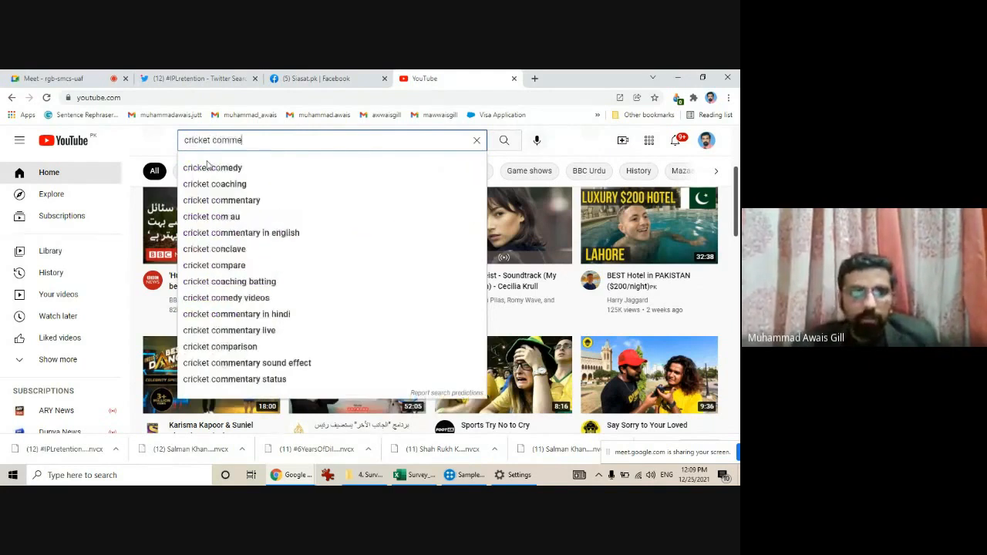
type("ntary")
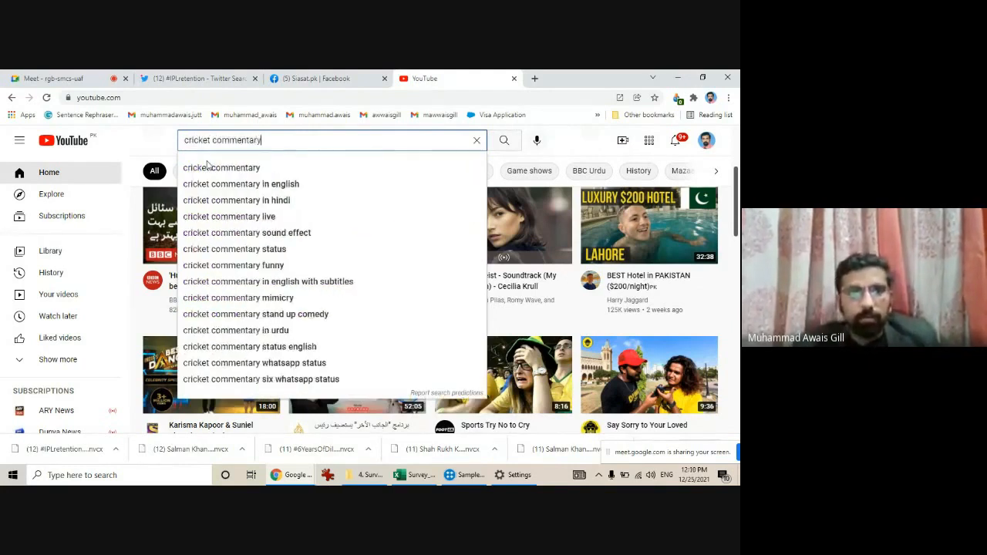
key("Return")
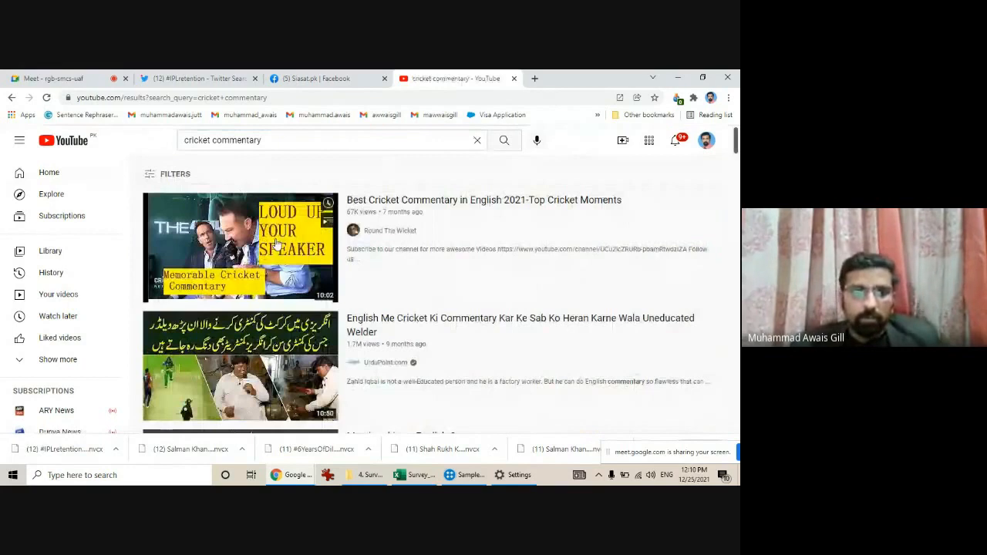
left_click(278, 246)
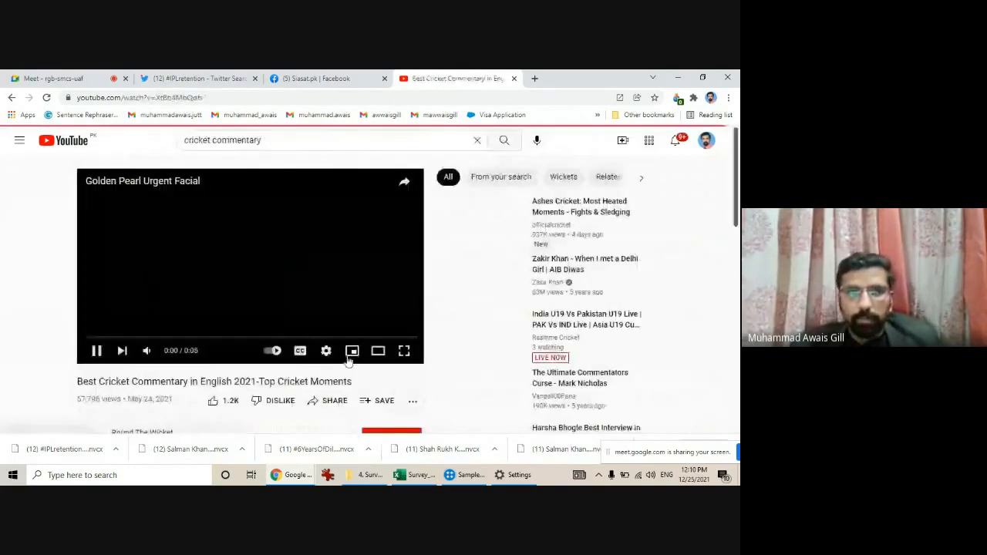
Turn on the video's English captions, skip ahead to about 0:30 and pause at 0:37 on a captioned moment
left_click(303, 352)
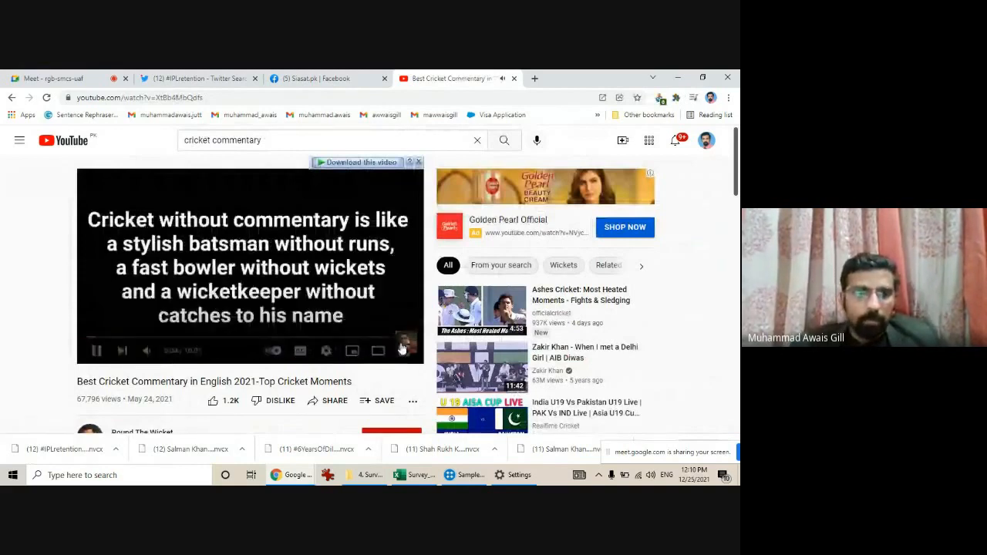
left_click(301, 351)
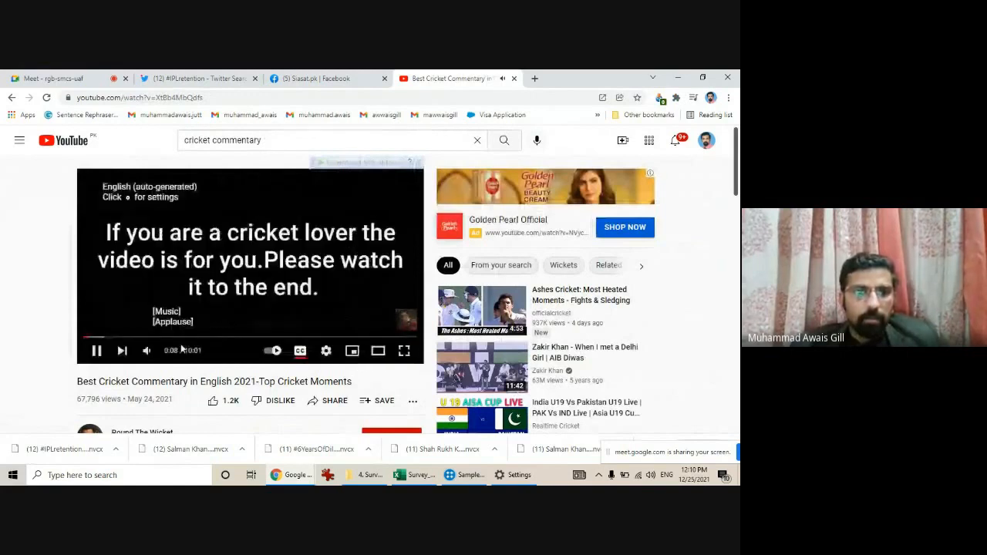
left_click(101, 337)
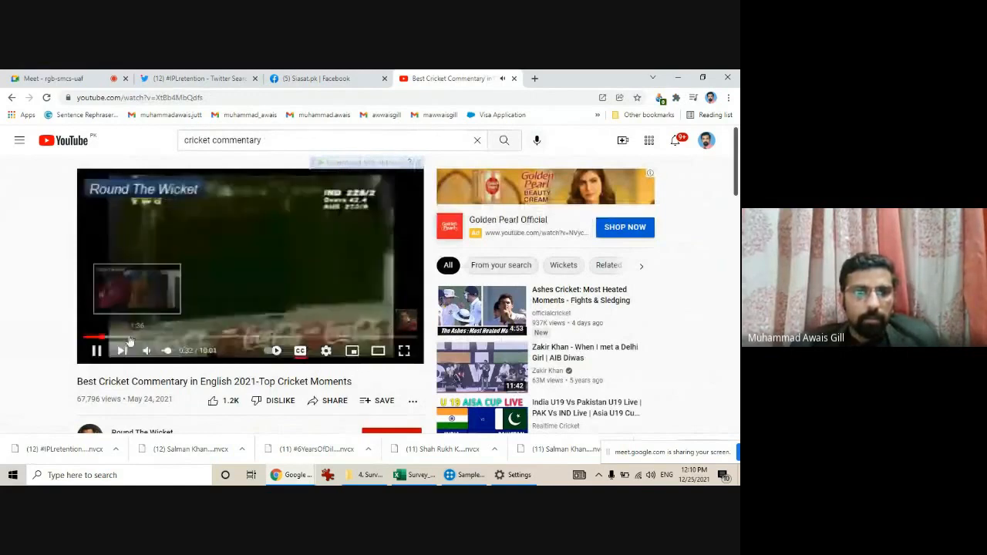
left_click(213, 321)
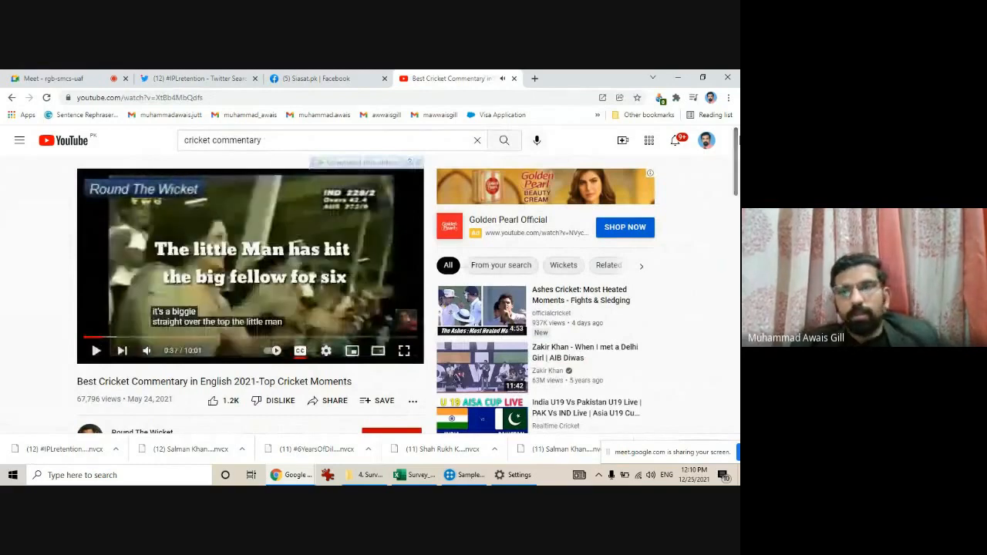
Open the account's own YouTube channel and view the options for uploading a video or going live
left_click(705, 141)
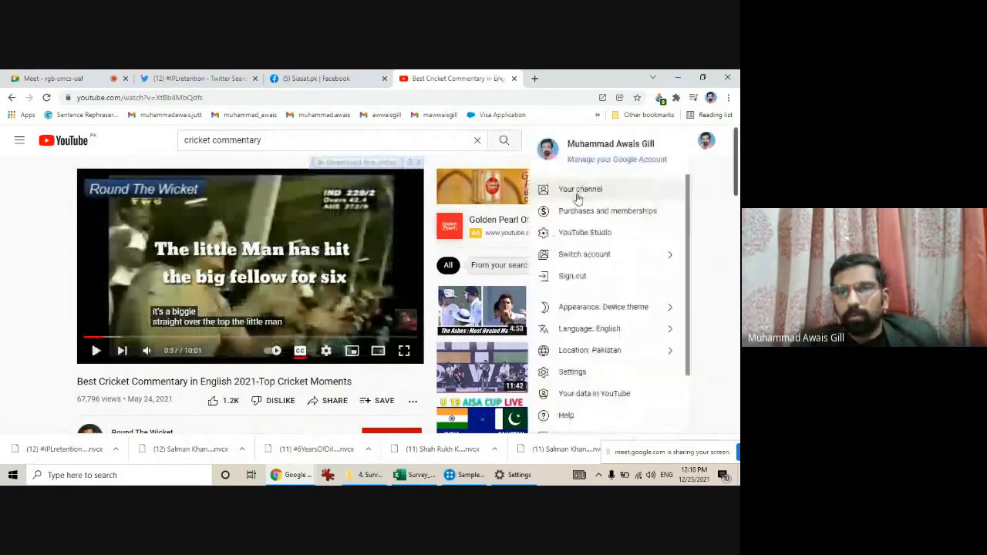
left_click(579, 190)
left_click(622, 141)
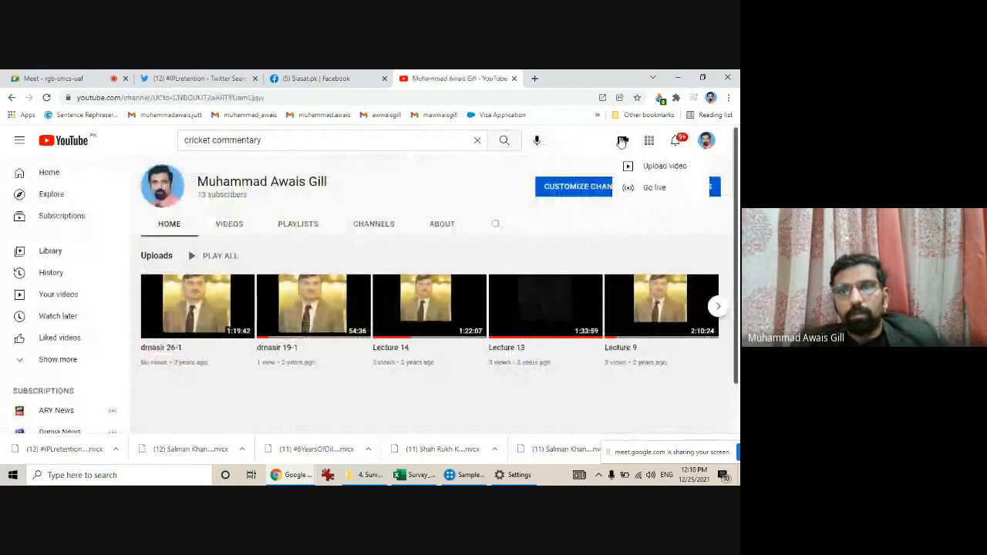
left_click(575, 149)
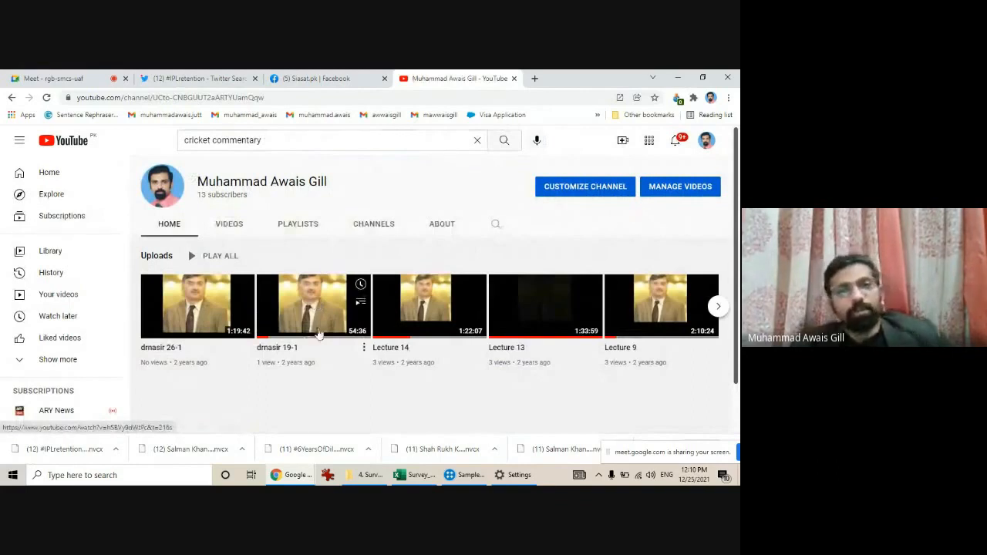
Search Google in a new browser tab for "youtube srt downloader" and open the DownSub site in a separate tab
left_click(535, 80)
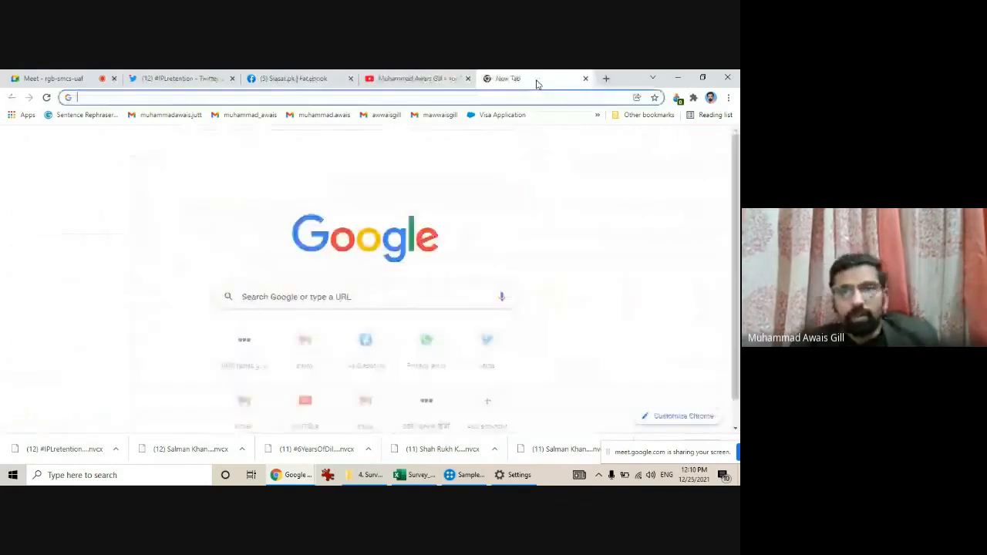
type("youtuve")
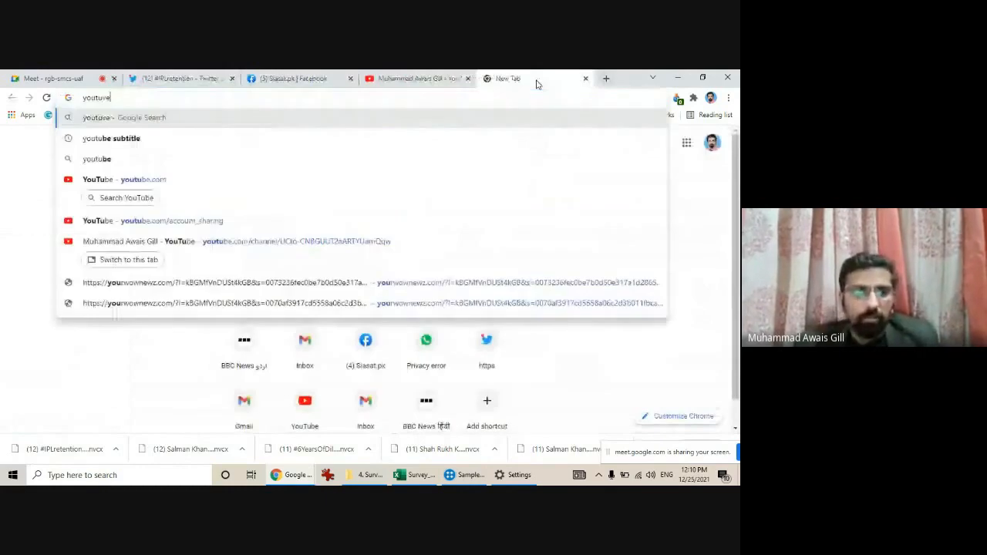
key("BackSpace")
key("BackSpace")
type("be srt")
key("Down")
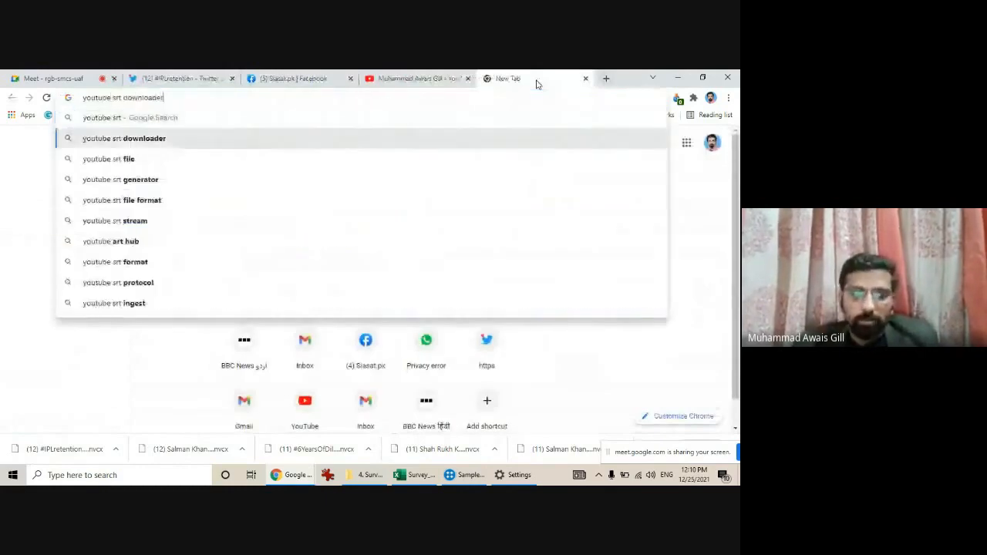
key("Return")
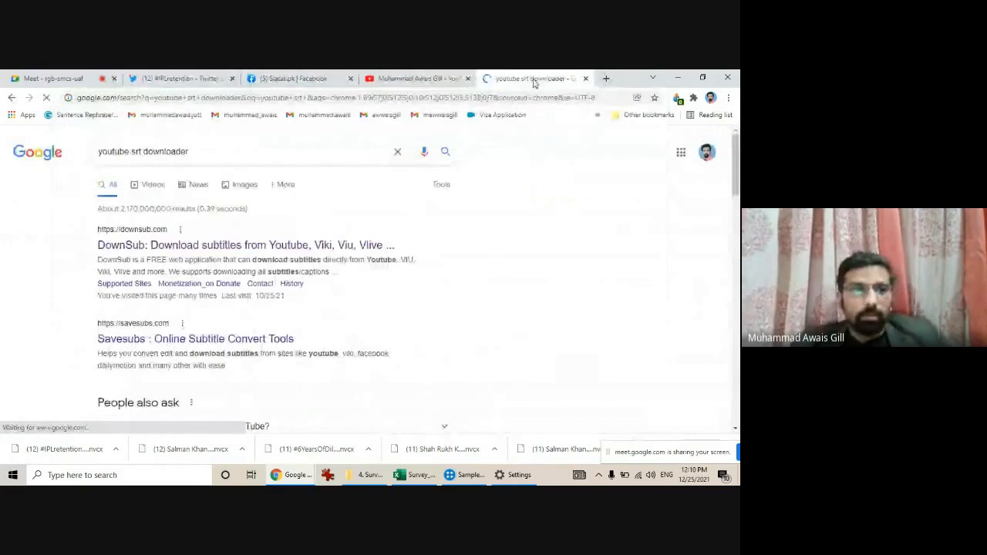
left_click(549, 78)
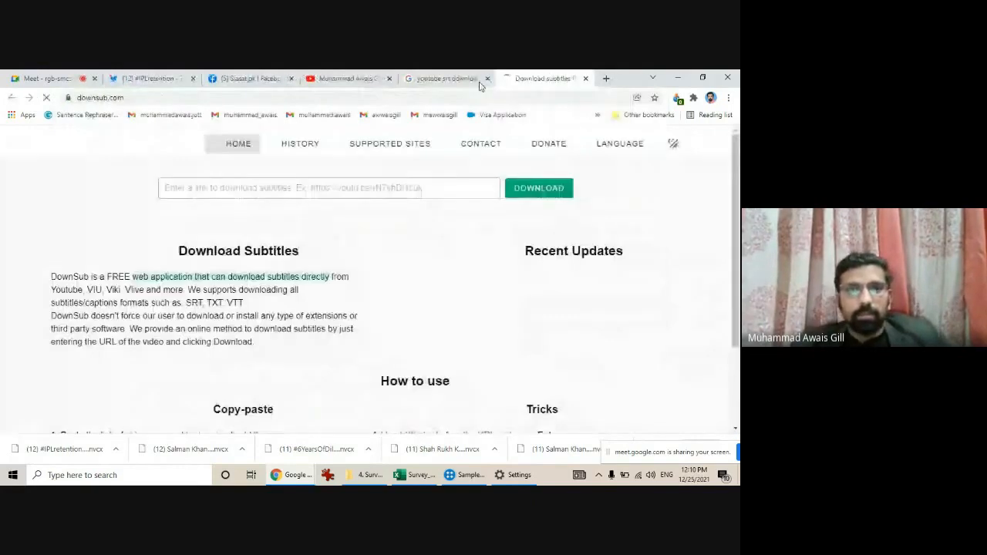
Copy the link of the "Best Cricket Commentary in English 2021" YouTube video and submit it to DownSub
left_click(347, 79)
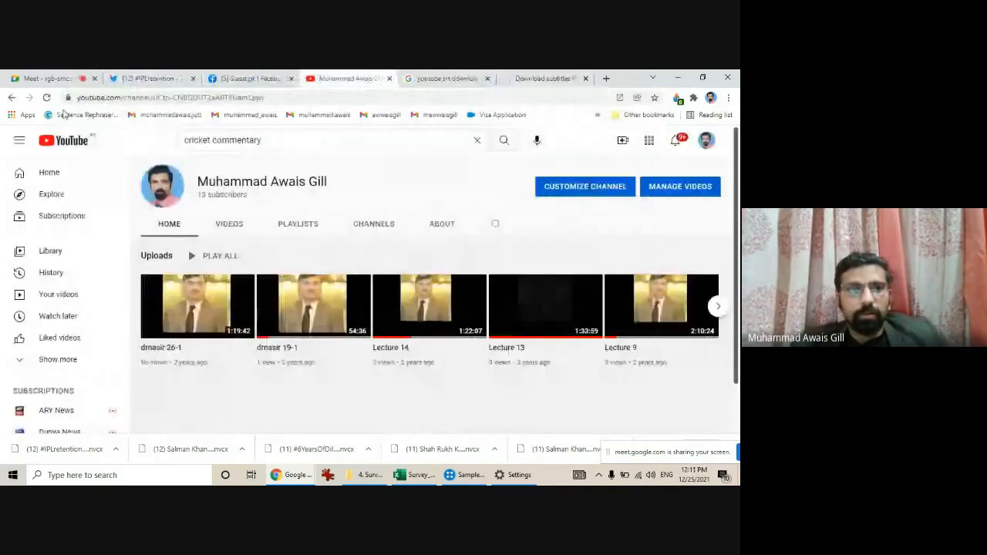
left_click(12, 98)
left_click(224, 98)
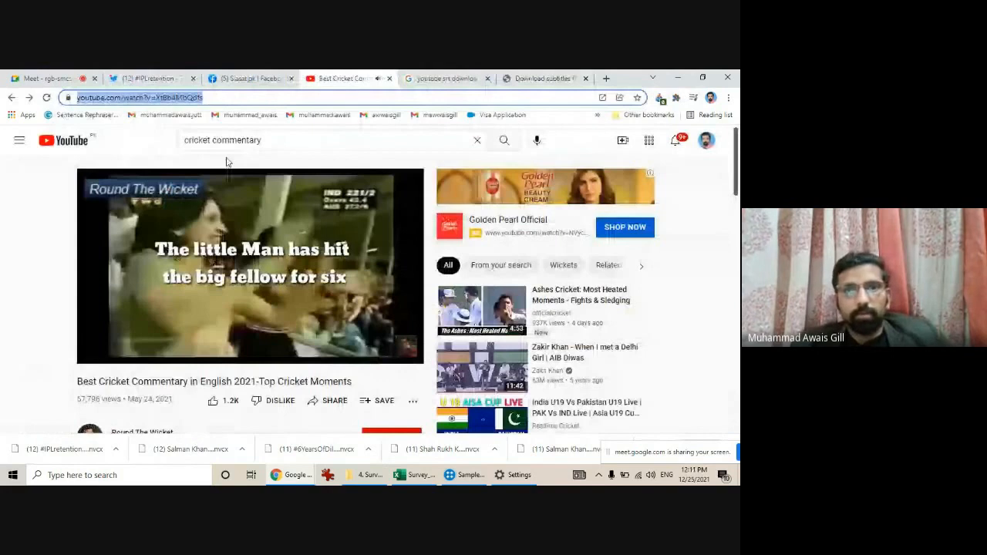
left_click(544, 78)
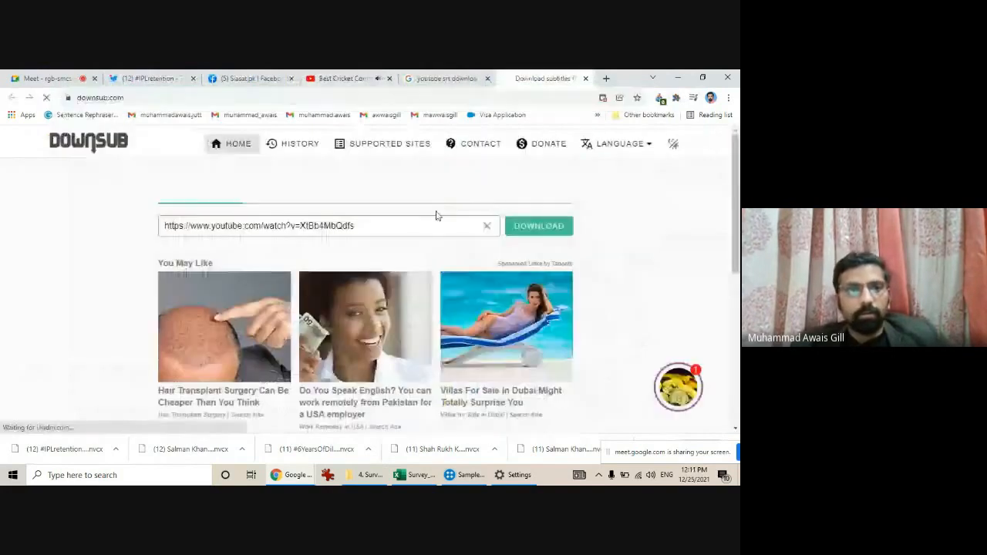
Download the video's English (auto-generated) subtitles from DownSub in SRT format
scroll(459, 310, "down", 6)
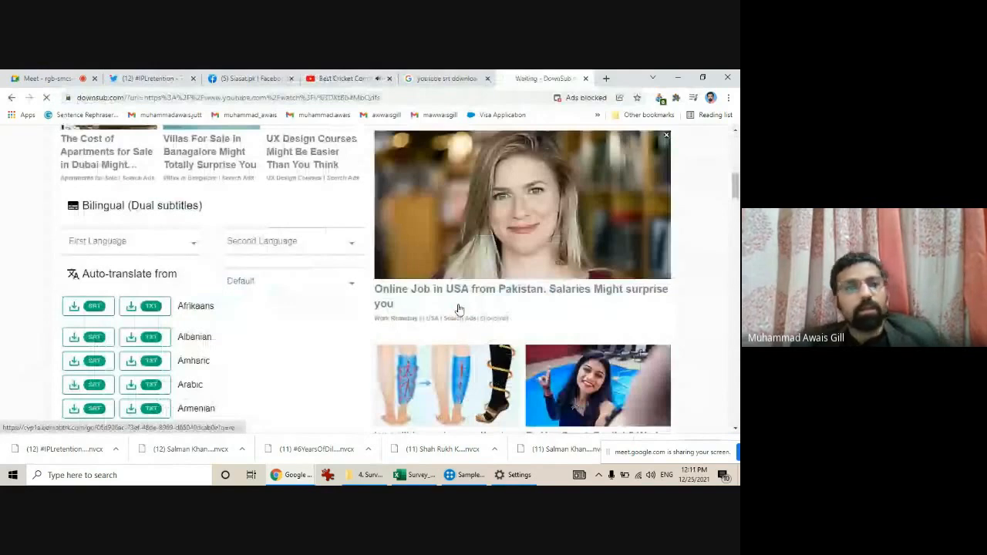
left_click(463, 78)
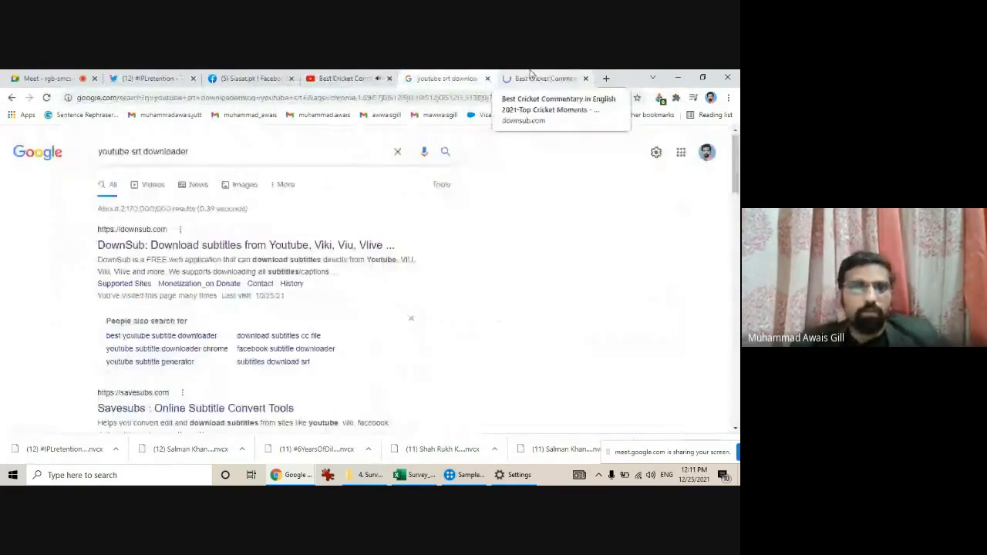
left_click(531, 74)
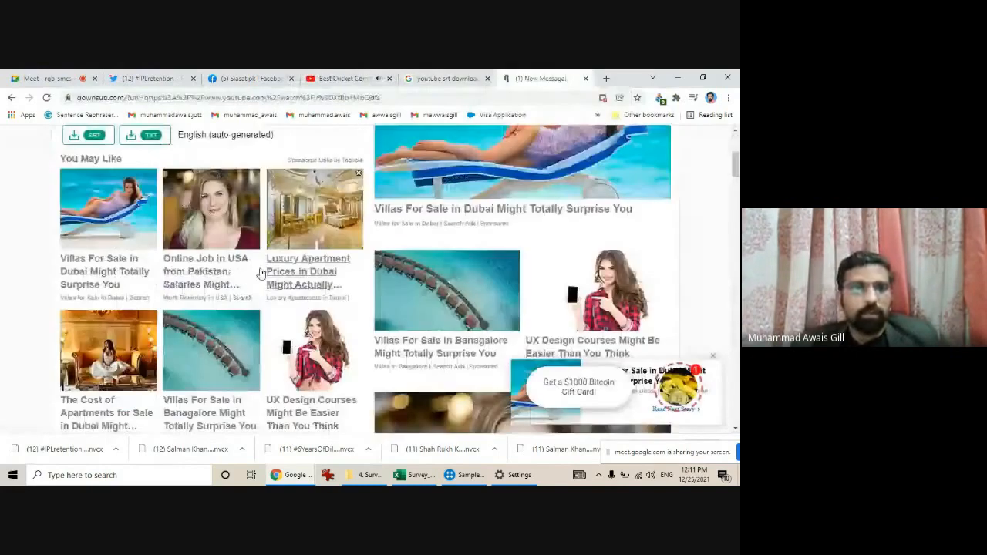
scroll(261, 273, "up", 4)
left_click(89, 351)
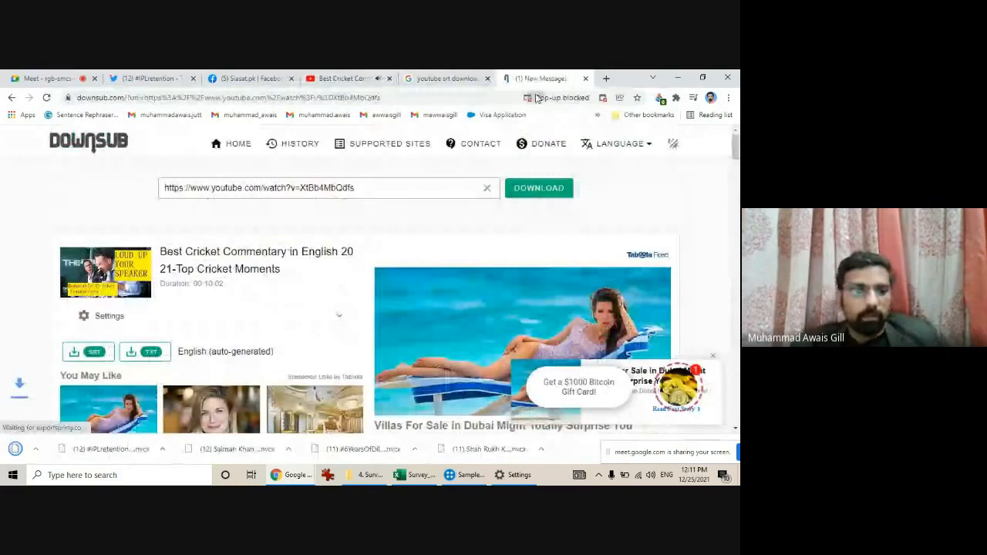
Dismiss the app chooser for the downloaded SRT file and show the file in its Downloads folder
left_click(339, 79)
left_click(79, 449)
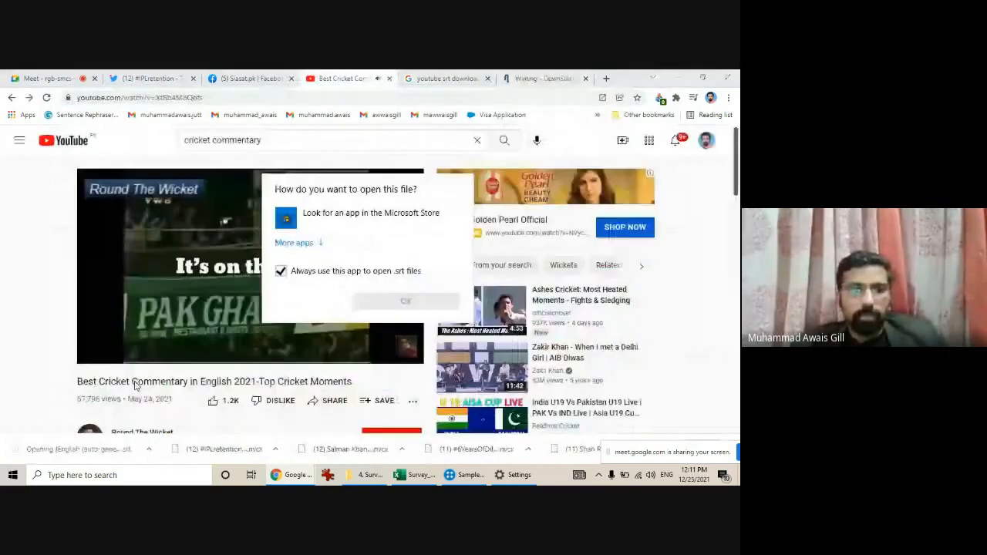
left_click(18, 373)
left_click(114, 452)
left_click(143, 410)
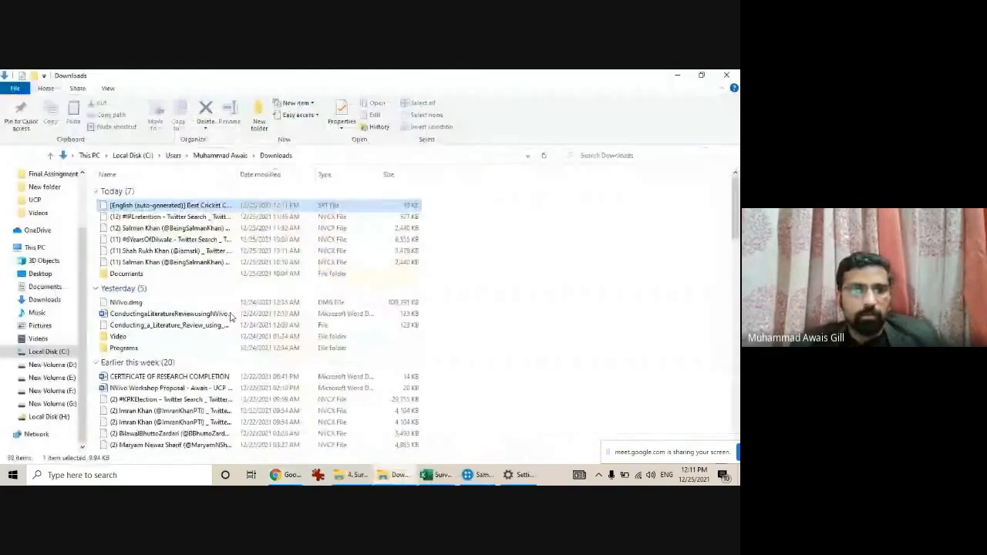
Open the downloaded subtitle file with Notepad as the app for .srt files and maximize its window
right_click(138, 205)
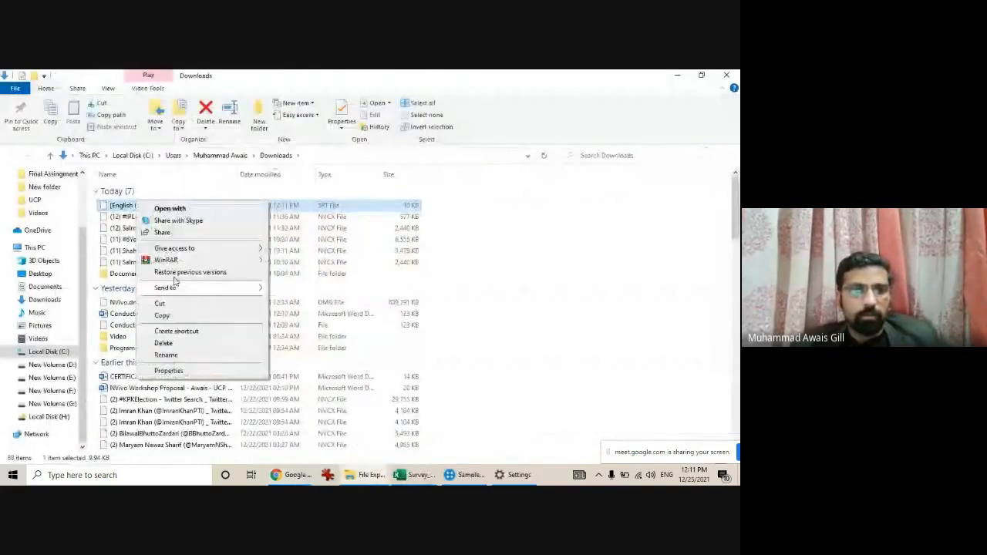
left_click(198, 211)
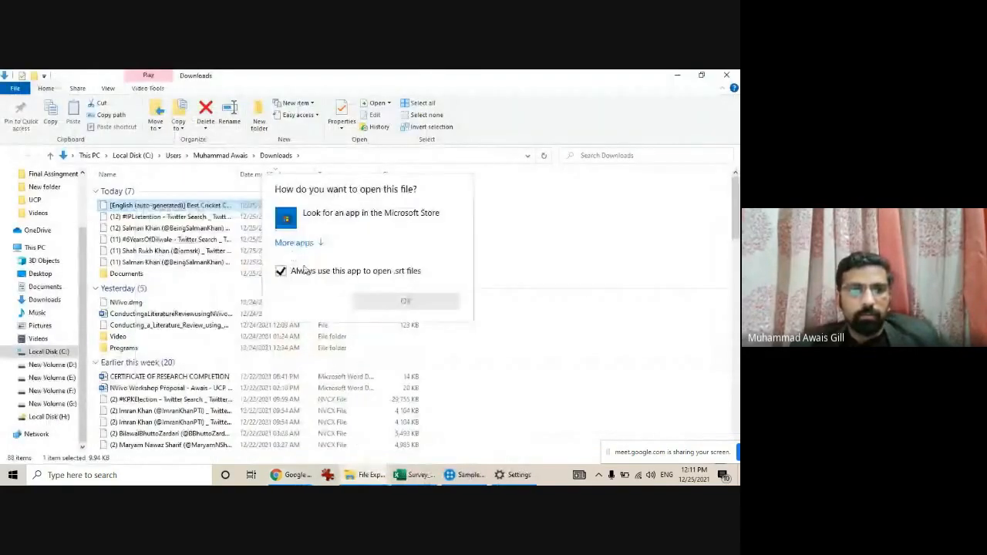
left_click(295, 243)
scroll(327, 376, "down", 1)
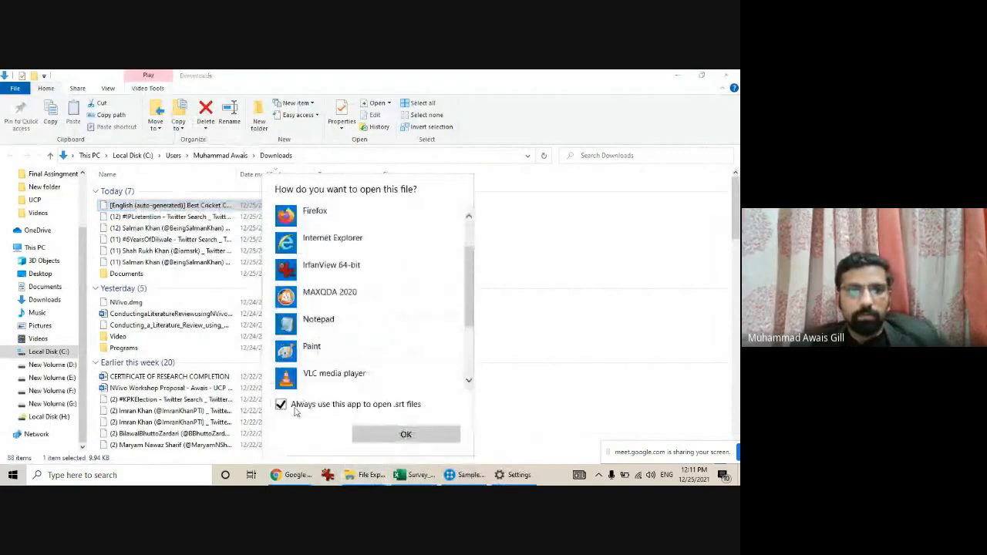
double_click(297, 321)
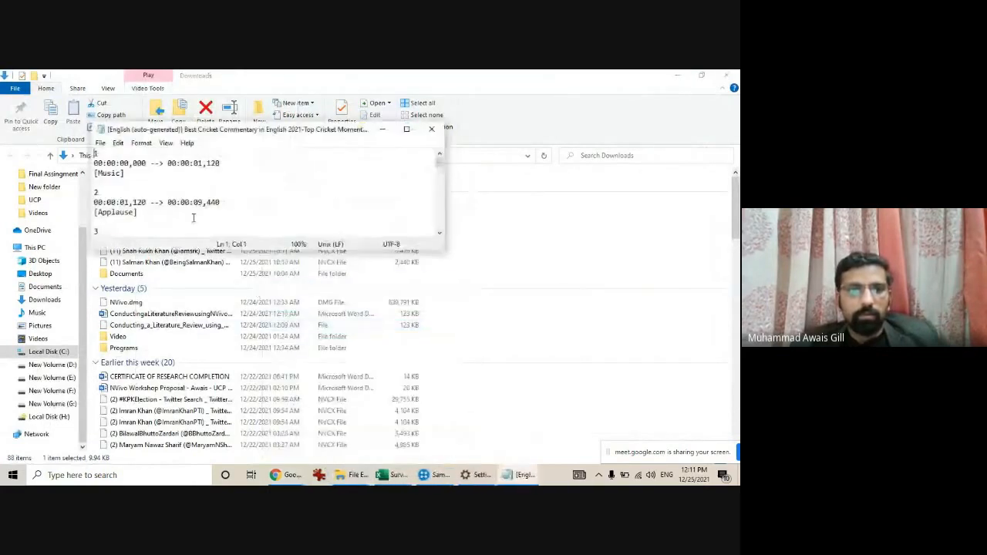
scroll(151, 198, "down", 2)
double_click(239, 129)
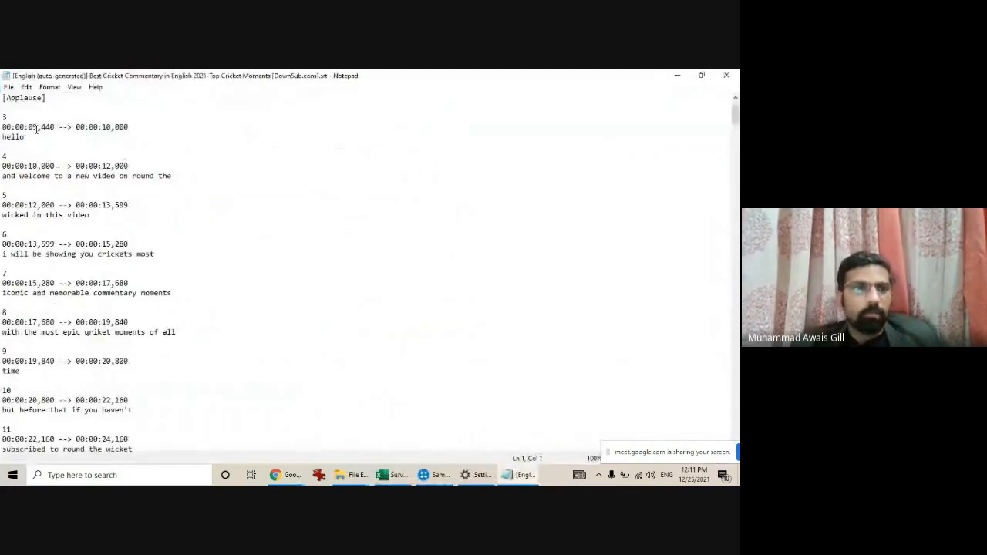
Examine the numbered timestamps and caption lines throughout the subtitle file
left_click_drag(46, 177, 172, 177)
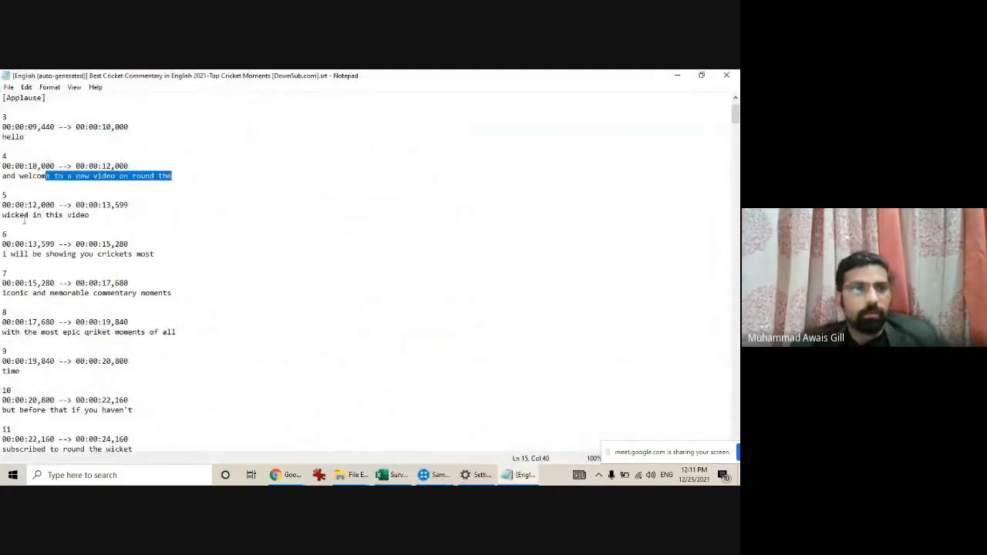
left_click(71, 208)
left_click_drag(2, 254, 75, 262)
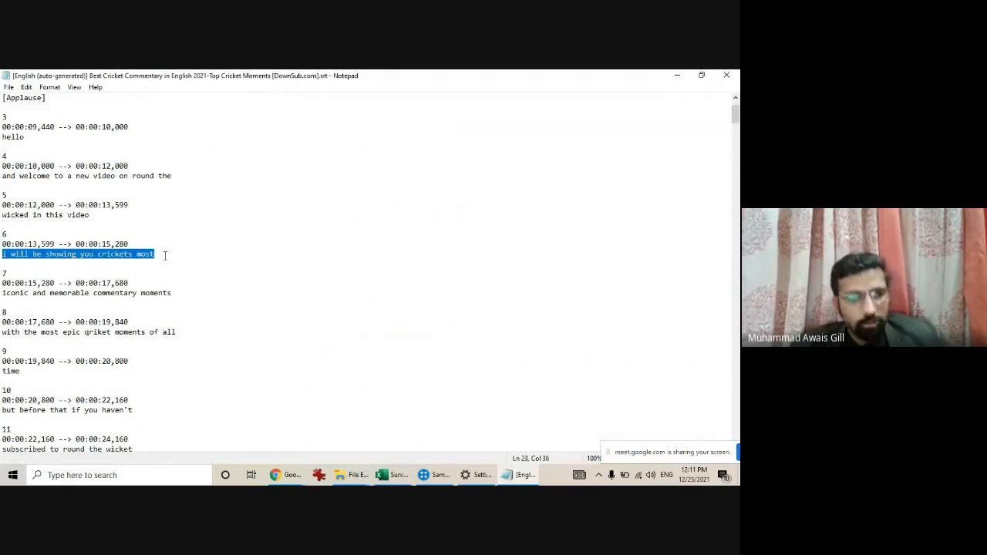
scroll(152, 289, "down", 2)
scroll(182, 305, "down", 20)
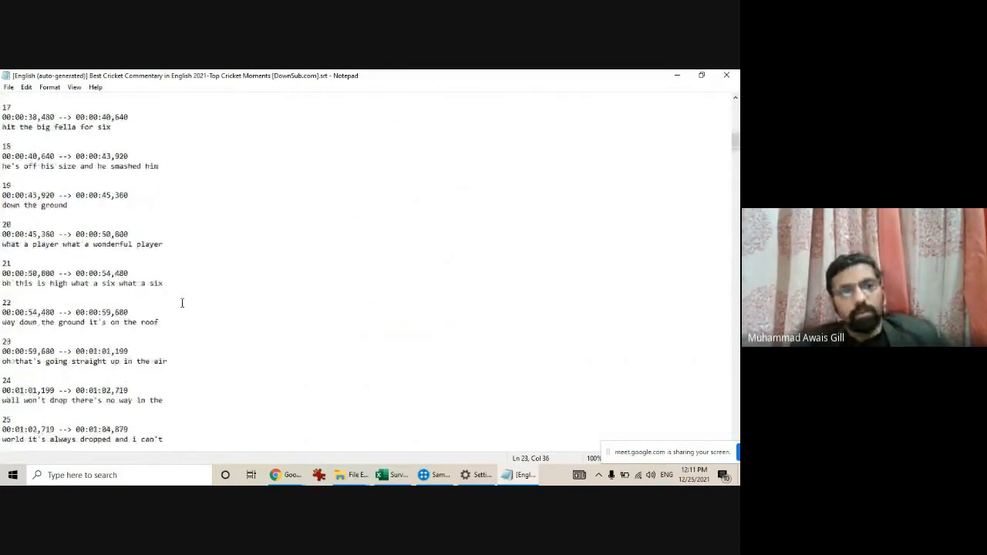
scroll(187, 309, "down", 3)
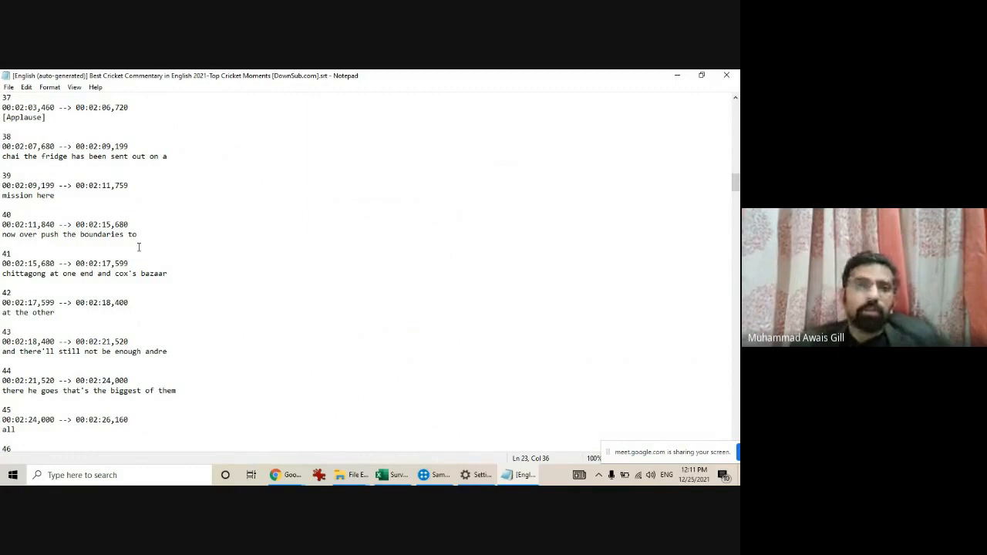
Switch to the NVivo sample project and open the audio interview from the Interviews folder
left_click(435, 474)
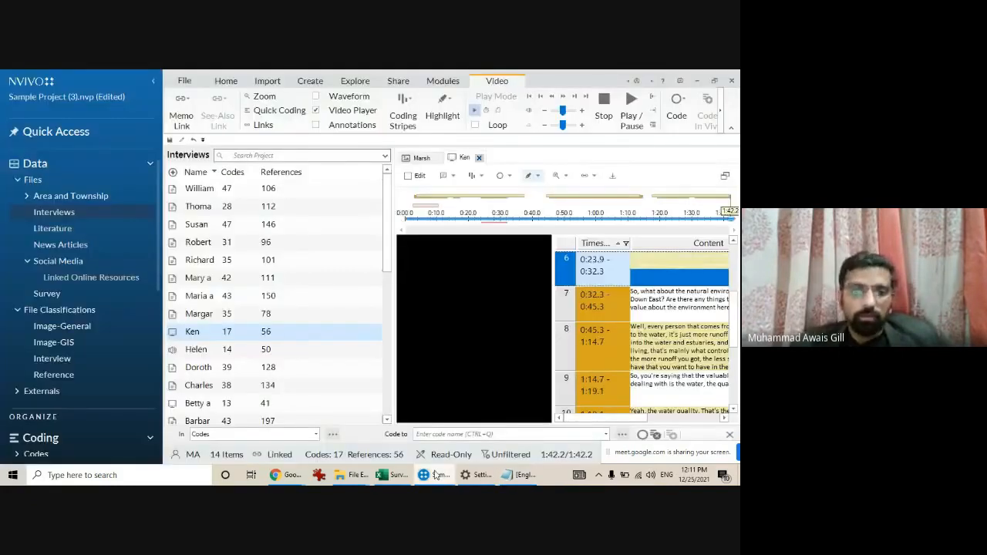
left_click(445, 81)
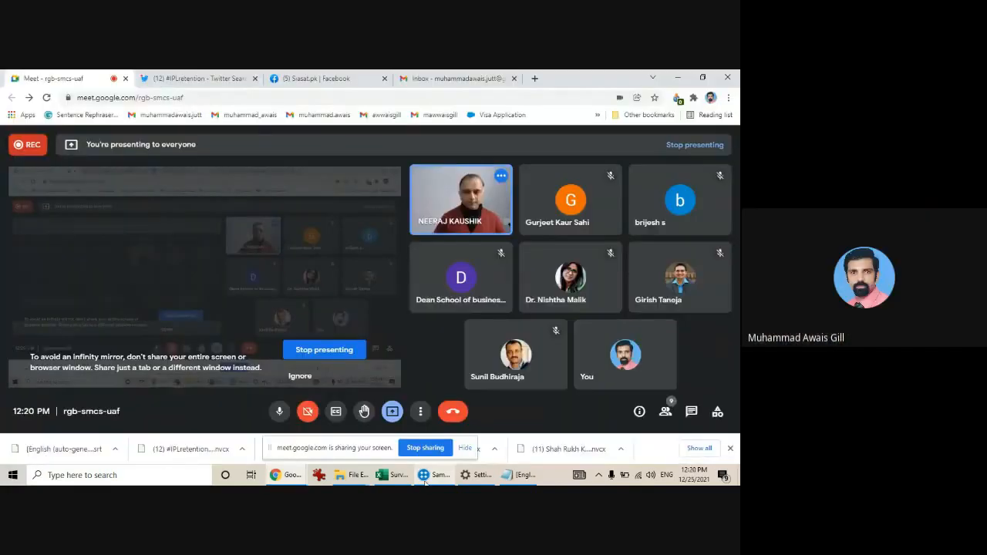
left_click(425, 480)
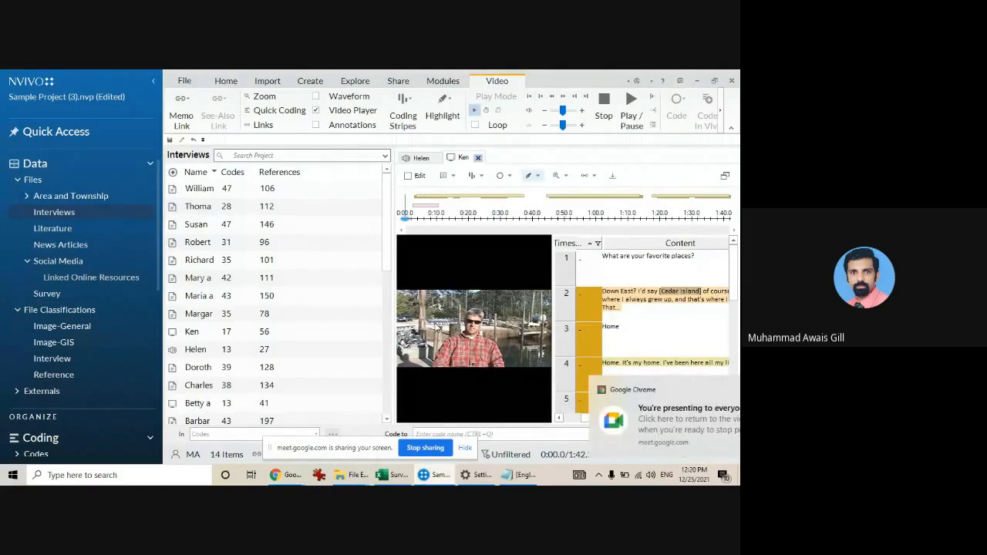
double_click(204, 349)
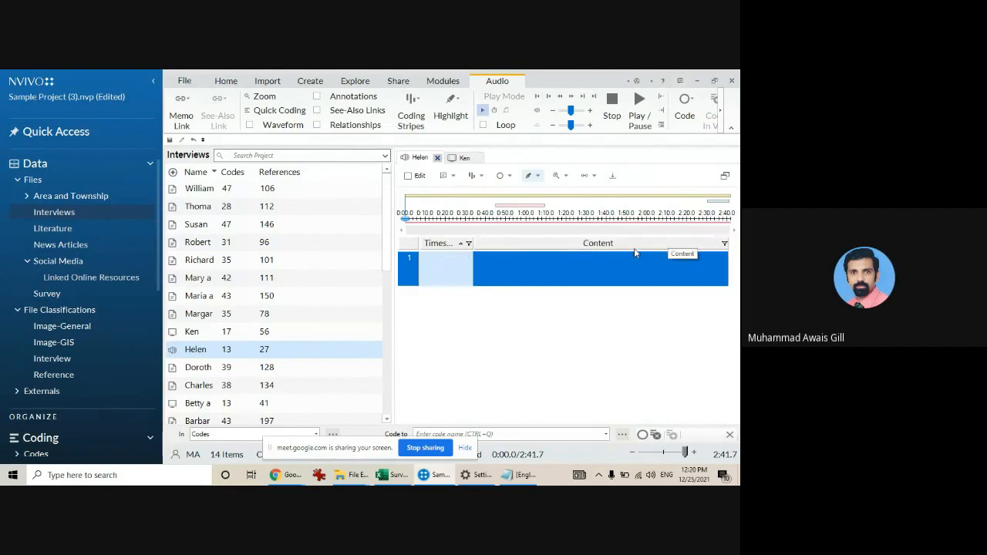
Review the Audio/Video settings and custom transcript fields in the application options, leaving them without changes
left_click(185, 81)
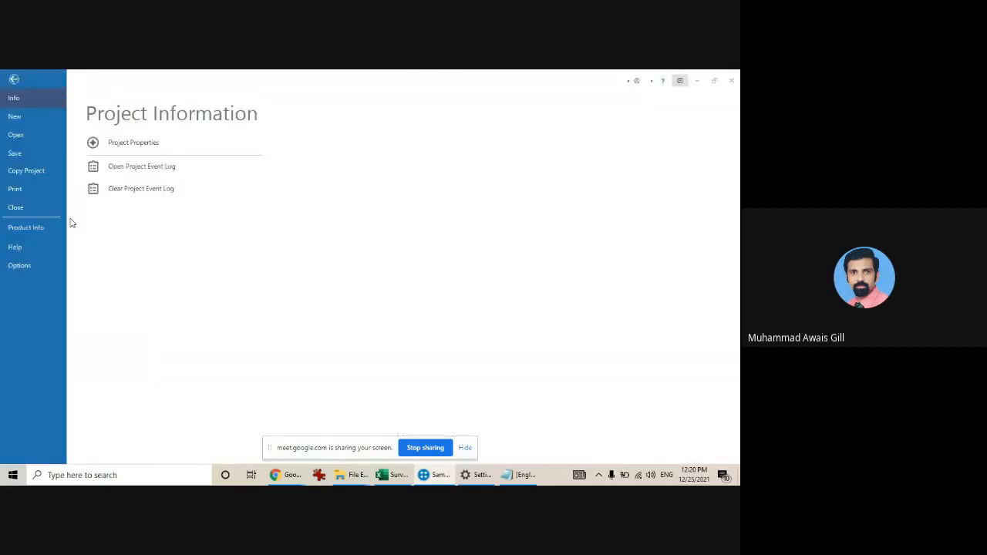
left_click(22, 266)
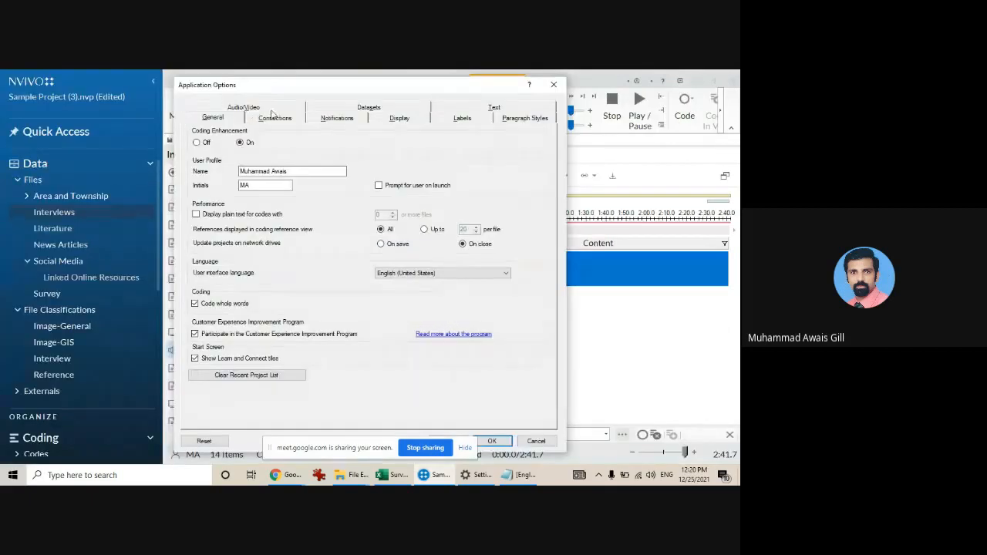
left_click(270, 110)
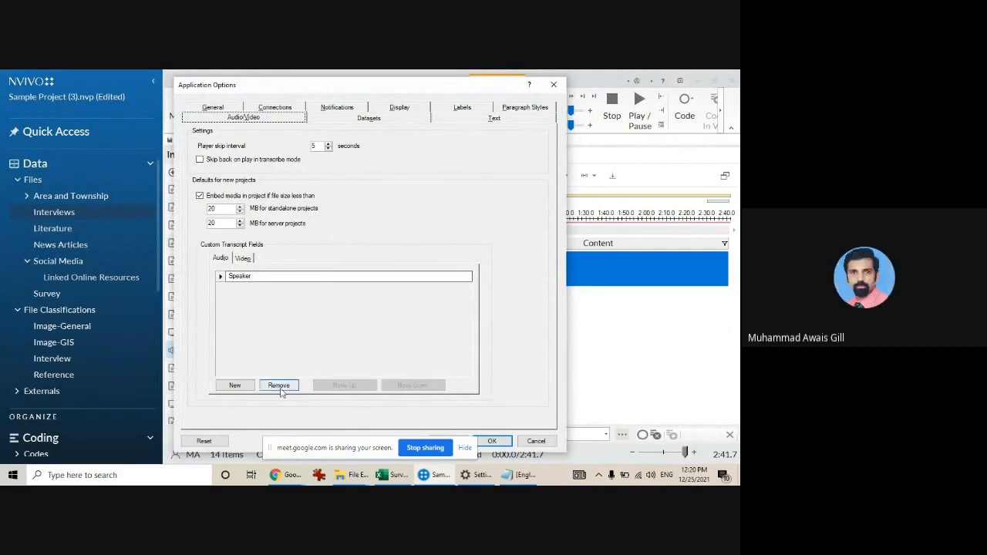
left_click(536, 441)
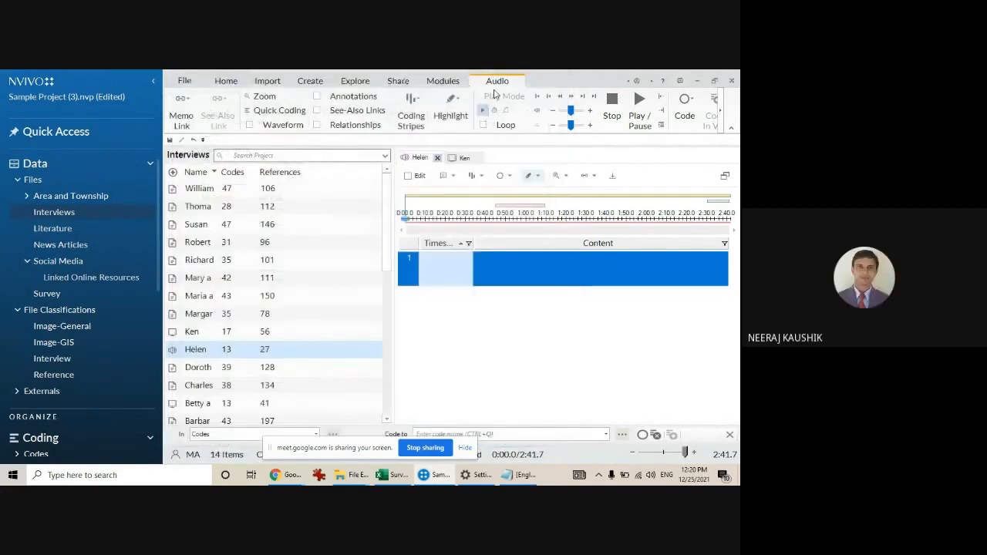
Close the open audio and video interviews
left_click(437, 157)
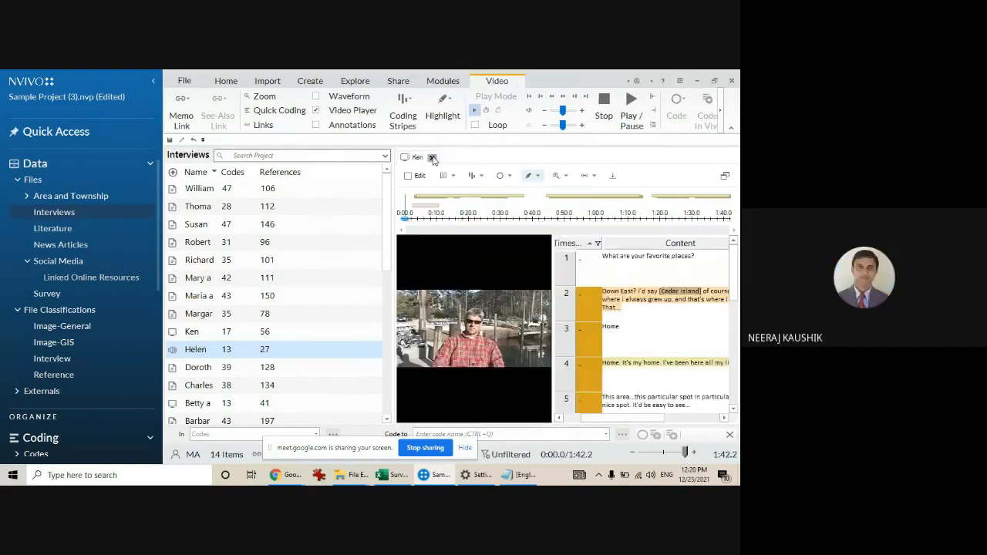
left_click(433, 157)
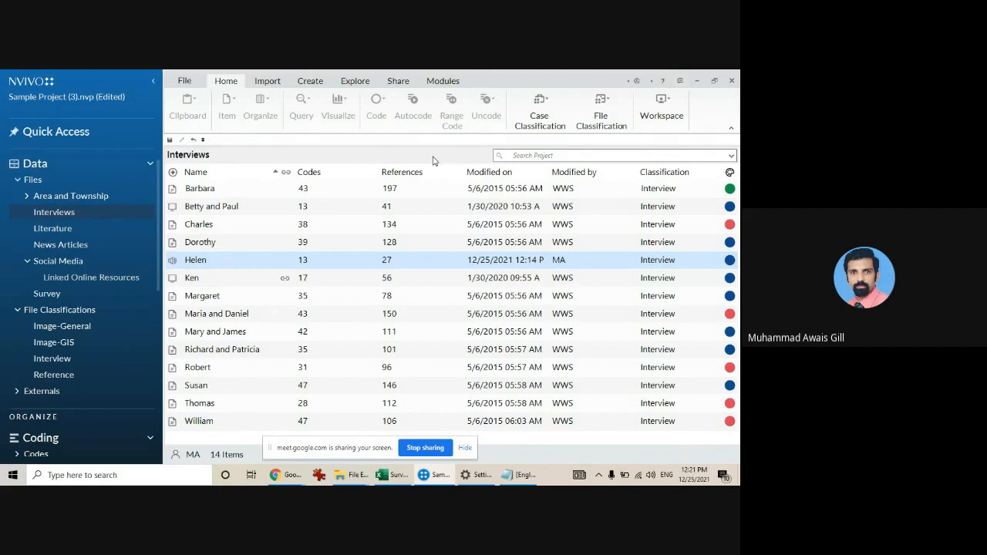
left_click(186, 80)
left_click(16, 266)
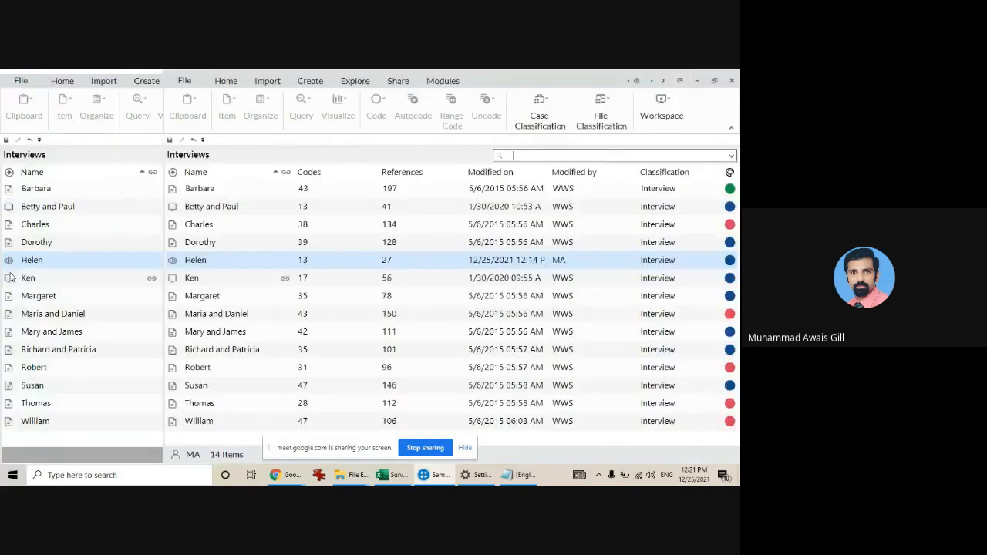
left_click(554, 85)
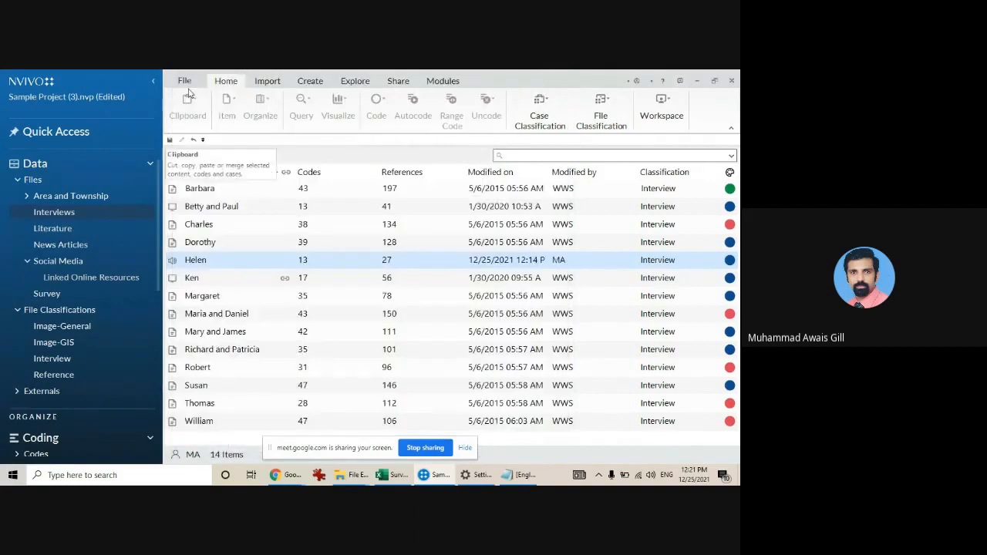
View the NVivo product information, check the release and license details in the About window and close it
left_click(187, 82)
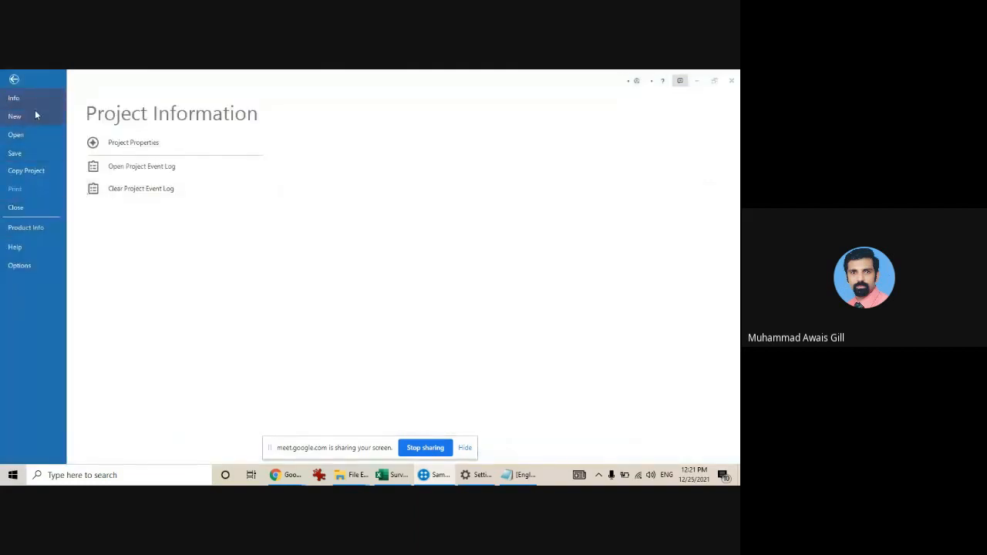
left_click(15, 229)
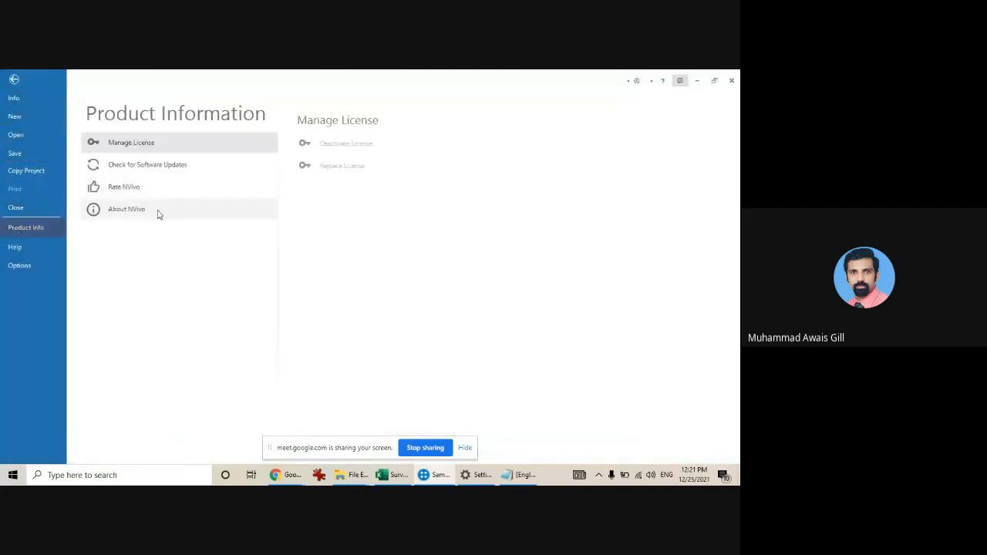
key("Escape")
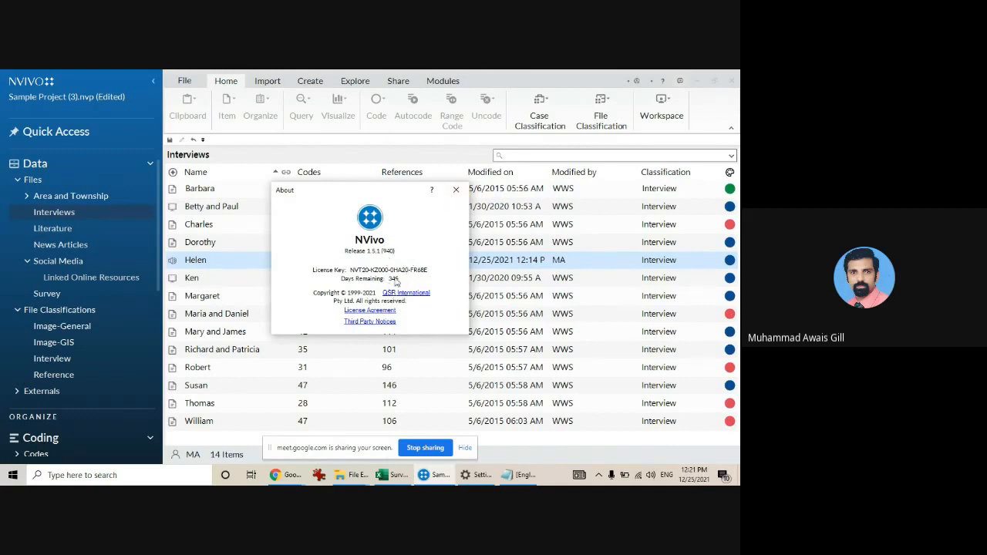
left_click(455, 190)
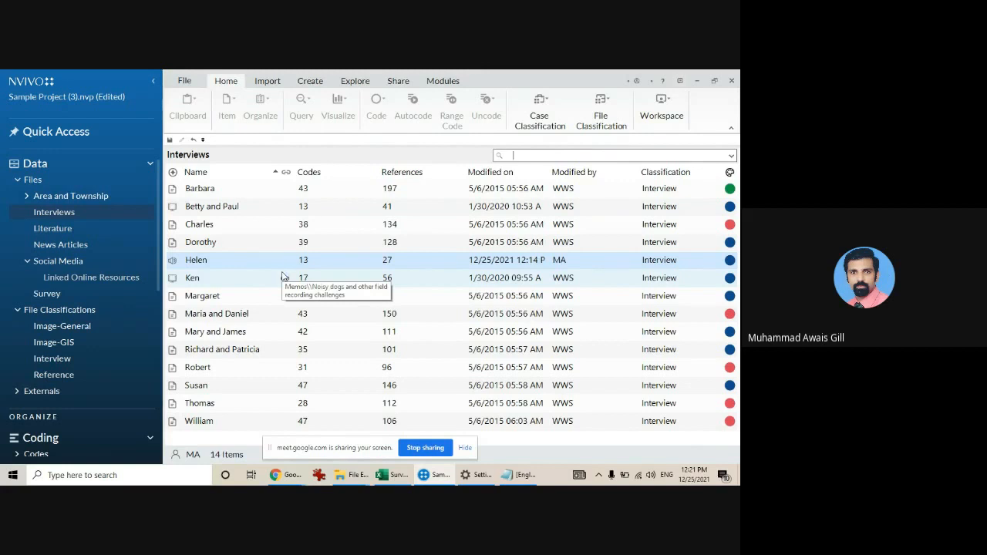
left_click(185, 81)
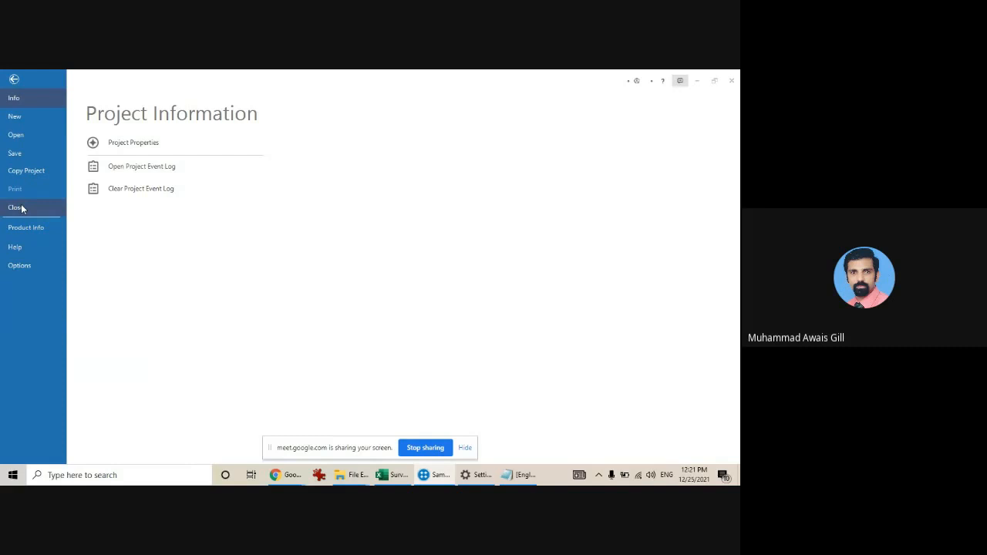
left_click(15, 81)
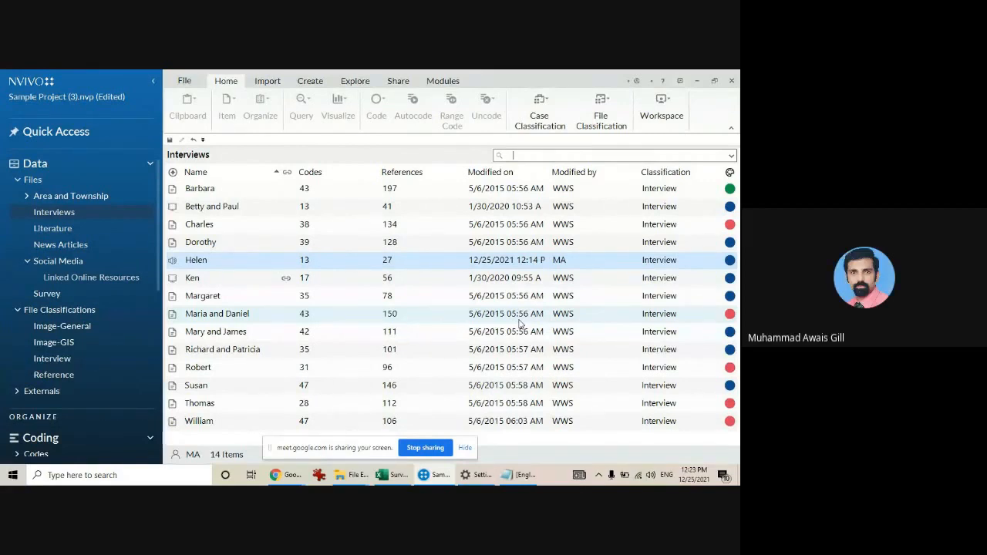
Open the third interview in the Interviews list, copy its entire text and show the desktop
left_click(196, 228)
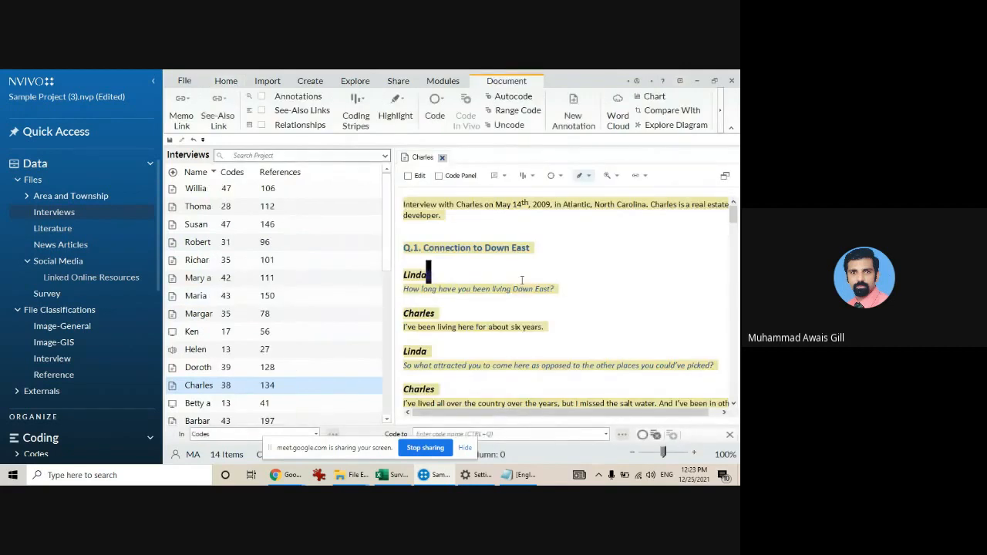
key("ctrl+a")
key("super+d")
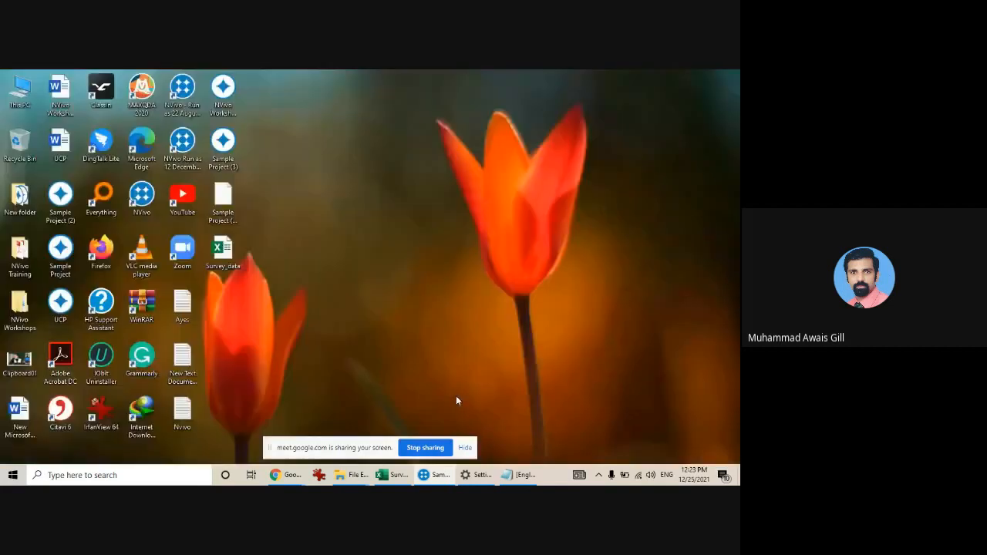
Create a new Microsoft Word document on the desktop, open it and paste the copied interview text
right_click(330, 239)
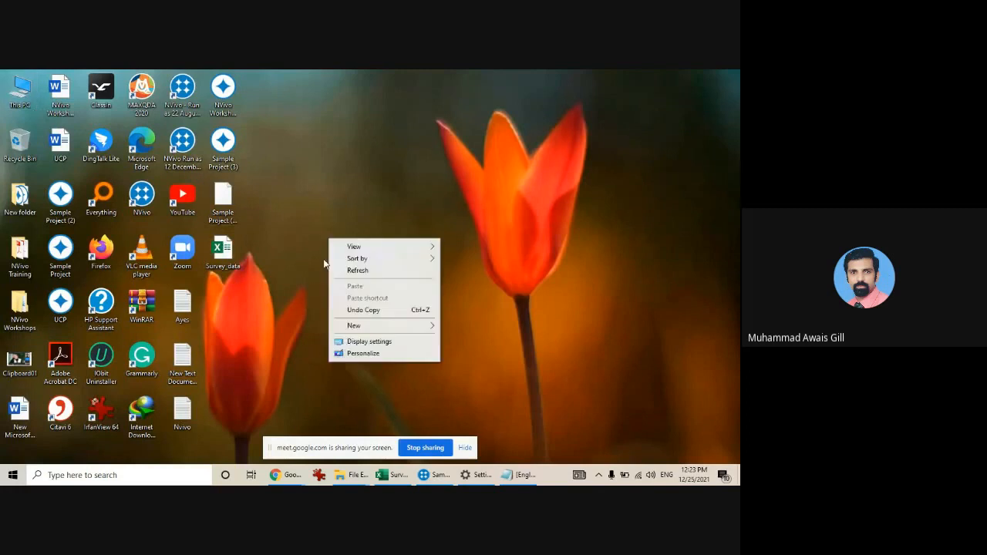
mouse_move(385, 325)
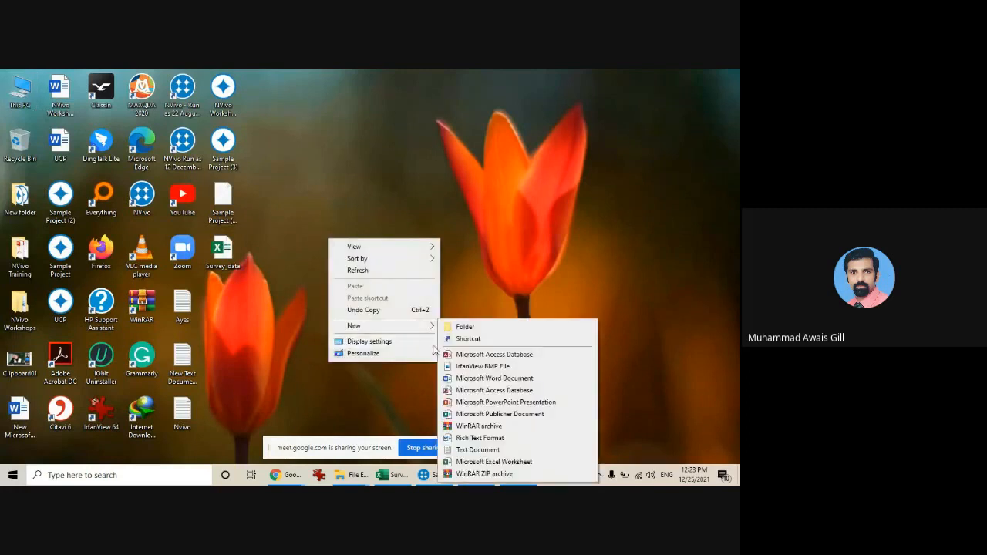
left_click(478, 378)
left_click(360, 245)
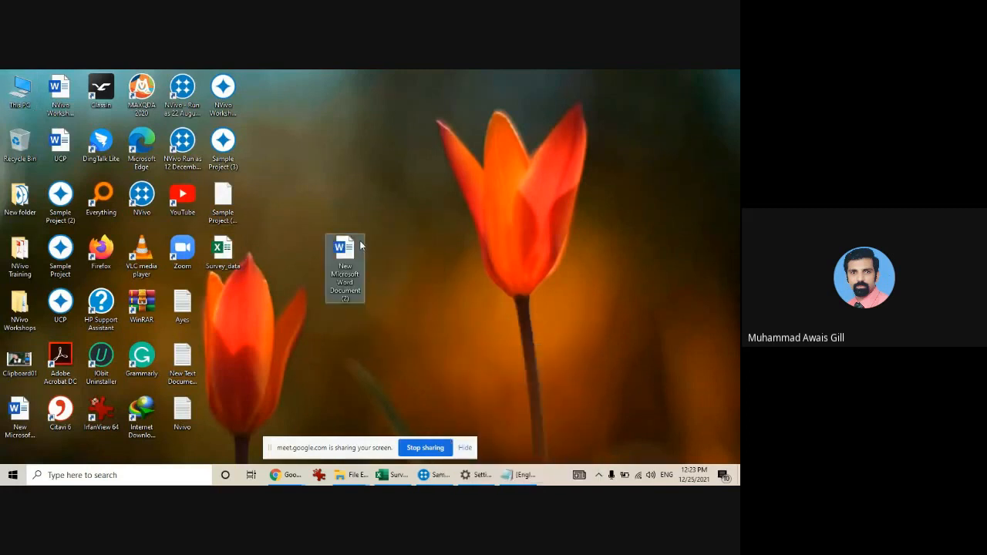
double_click(361, 245)
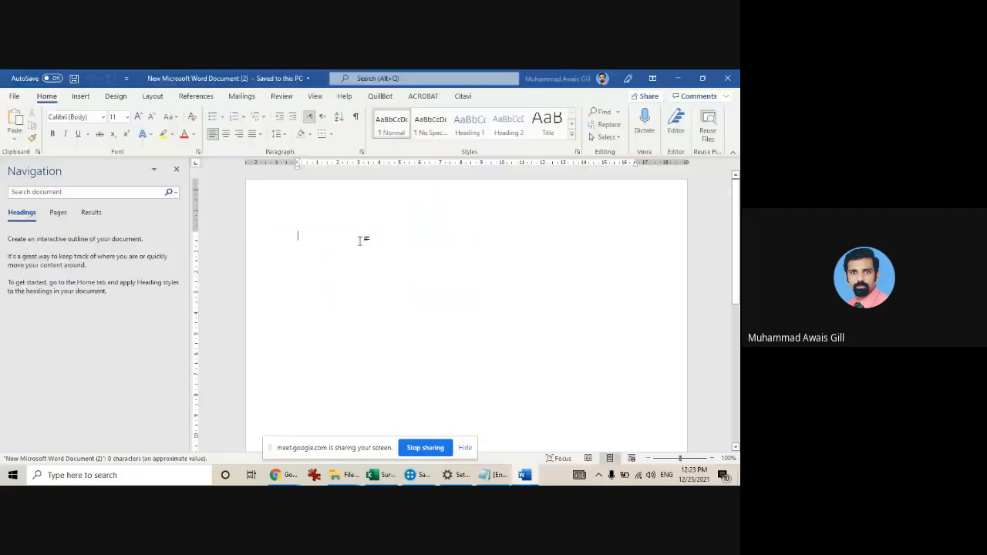
key("ctrl+v")
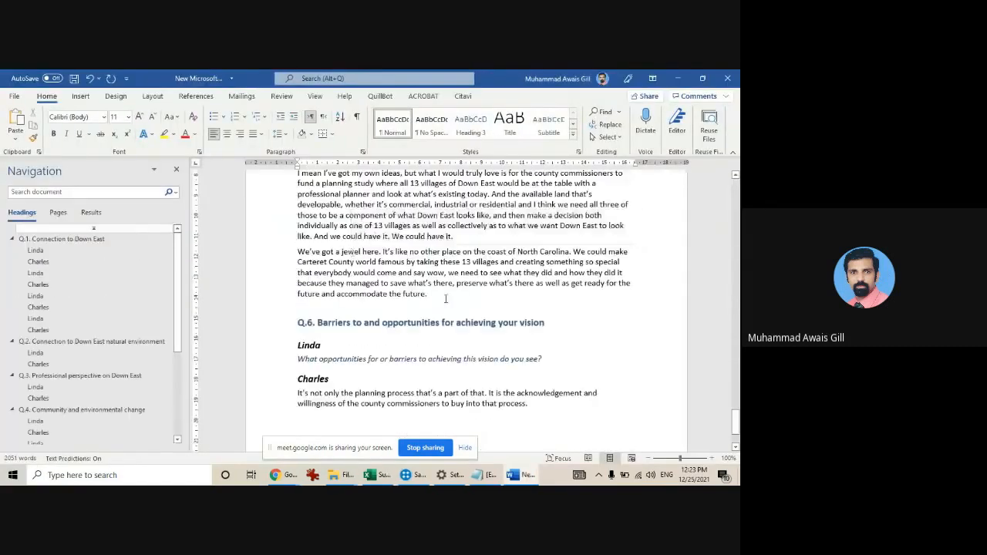
Clear all formatting from the whole pasted interview and return to the beginning of the document
scroll(445, 299, "up", 10)
key("ctrl+a")
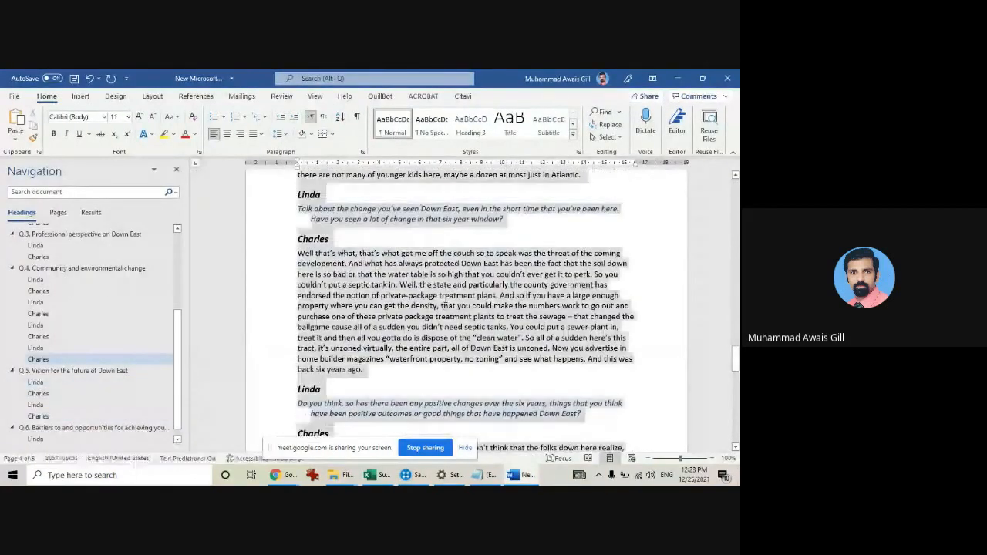
left_click(193, 118)
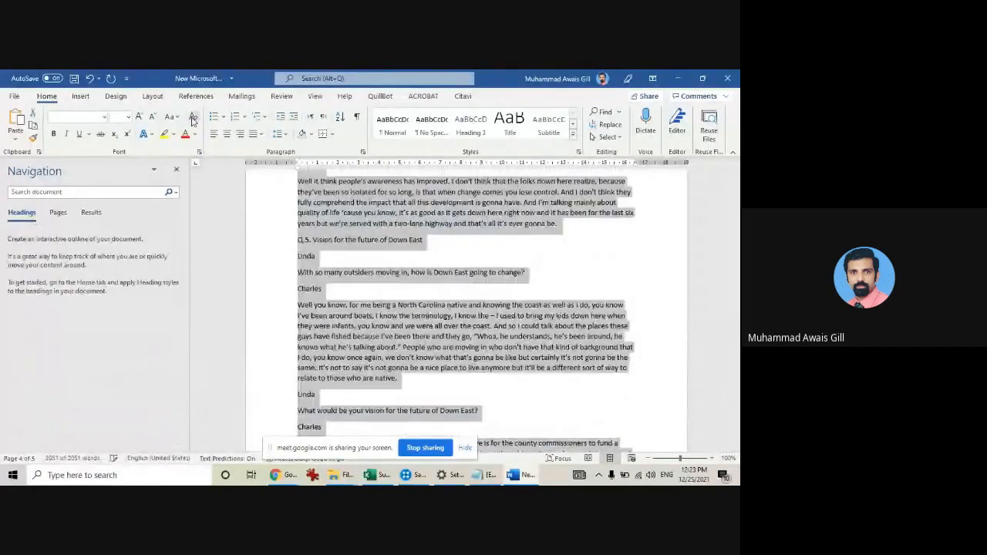
scroll(553, 286, "up", 10)
left_click_drag(736, 307, 737, 191)
left_click(476, 241)
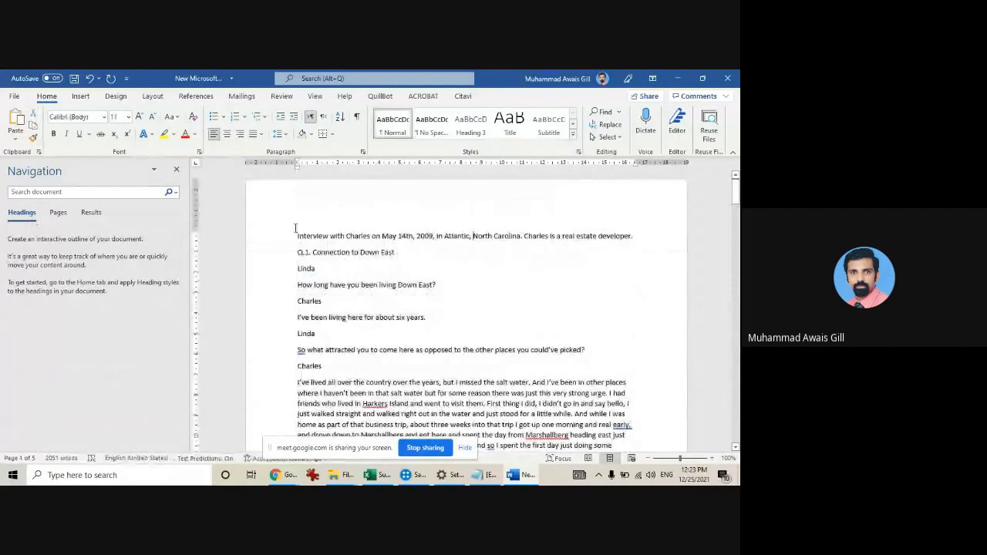
Examine the introduction line, the Q.1 line and the first question and answer in the plain interview text
left_click_drag(298, 235, 637, 232)
mouse_move(301, 252)
left_mouse_down()
mouse_move(339, 254)
mouse_move(371, 236)
mouse_move(302, 270)
left_mouse_up()
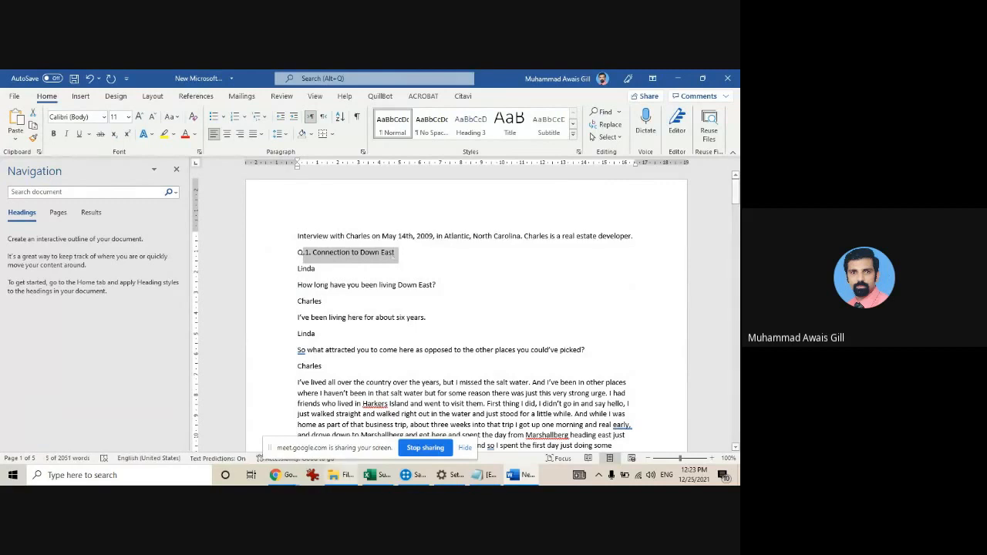
left_click(413, 474)
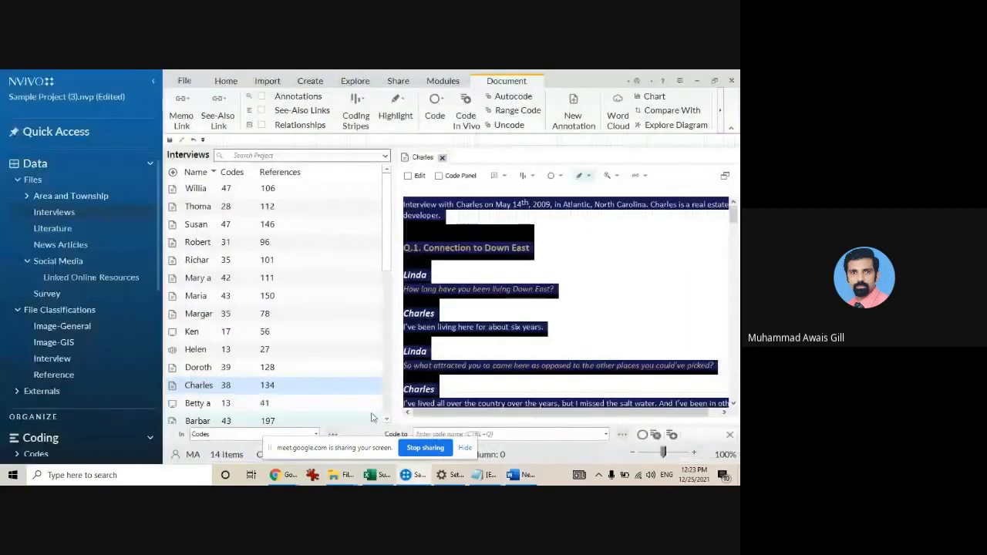
left_click(281, 381)
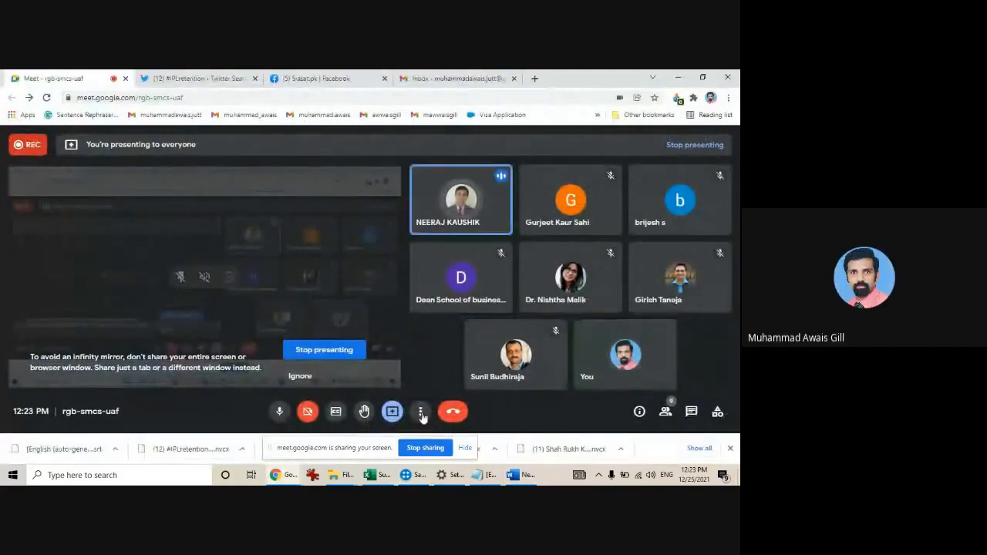
left_click(520, 474)
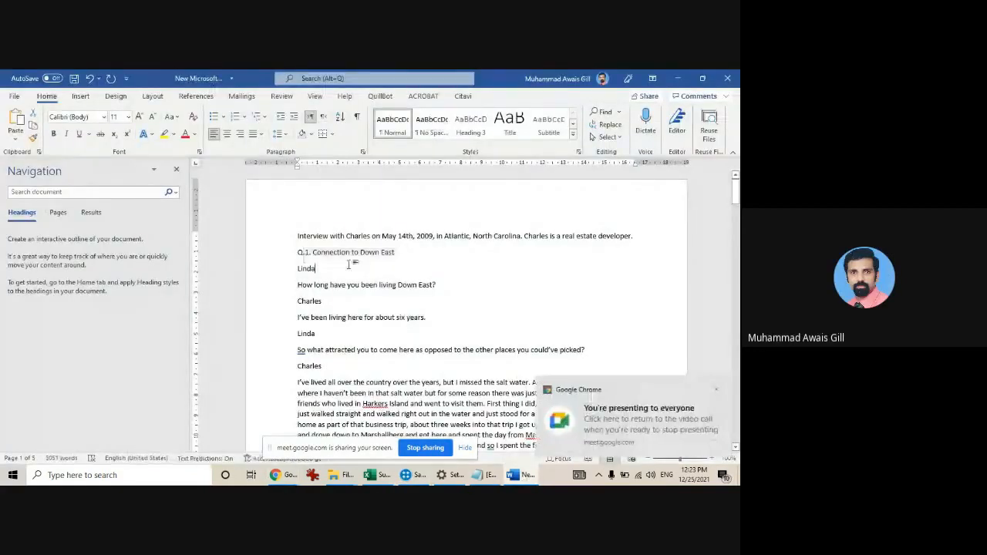
left_click_drag(301, 253, 401, 258)
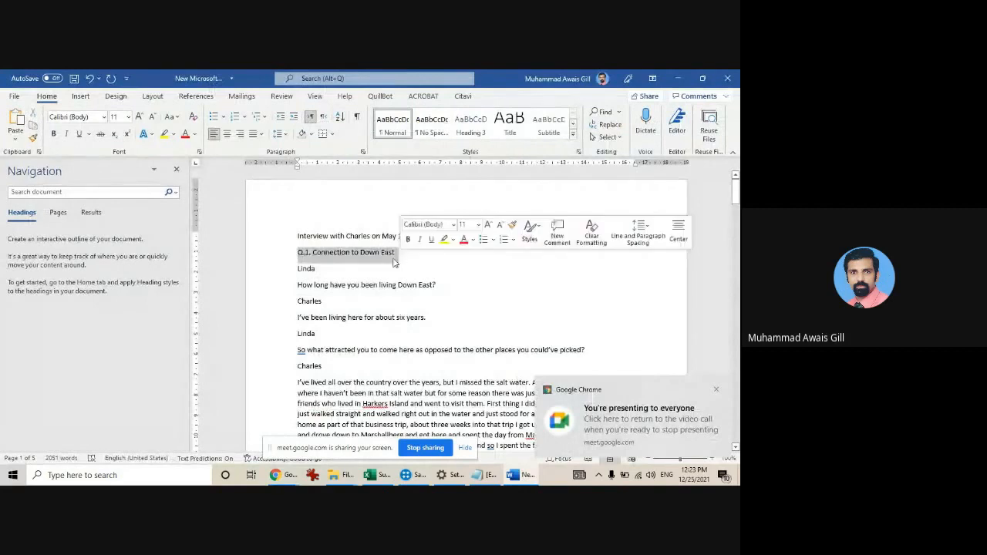
left_click_drag(315, 285, 436, 285)
left_click_drag(298, 317, 405, 318)
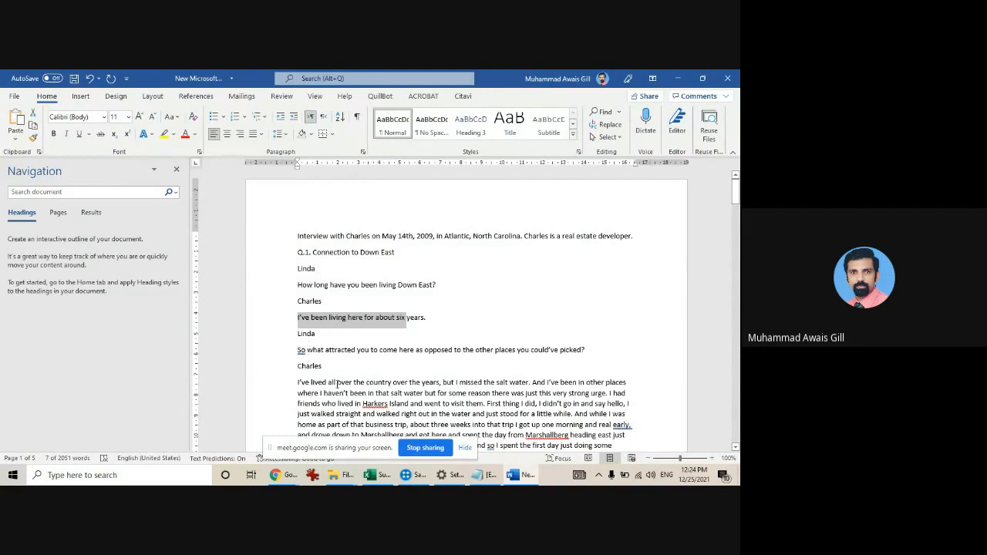
Examine how the Q.2 line and the dialogue beneath Q.1 divide the interview into question sections
scroll(337, 382, "down", 4)
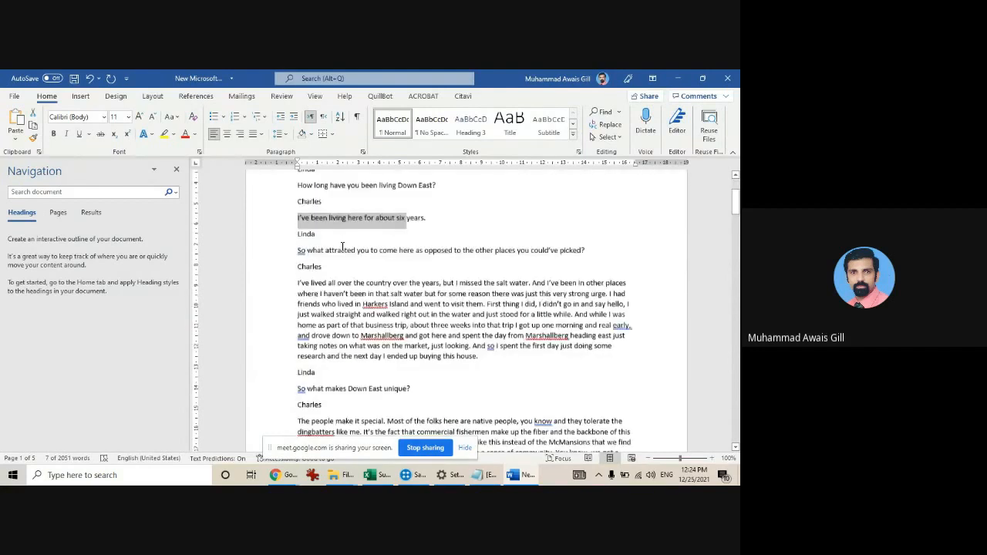
scroll(342, 257, "down", 2)
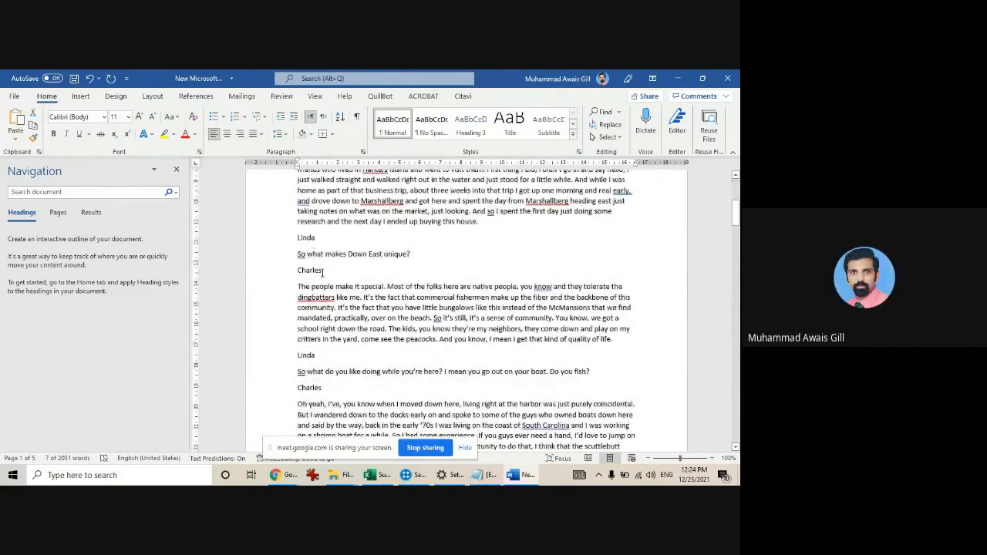
scroll(336, 258, "down", 8)
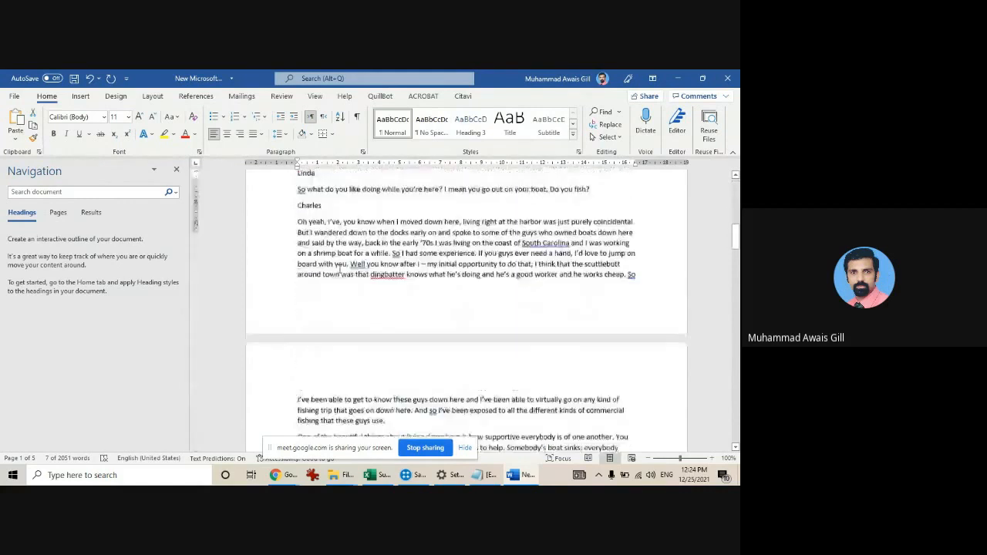
scroll(339, 268, "down", 3)
left_click_drag(297, 282, 468, 287)
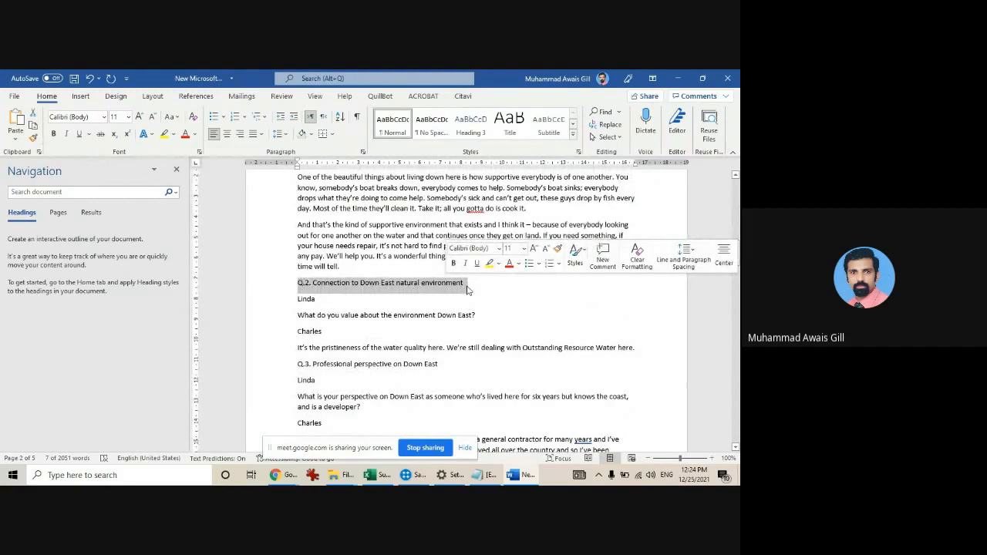
left_click(466, 291)
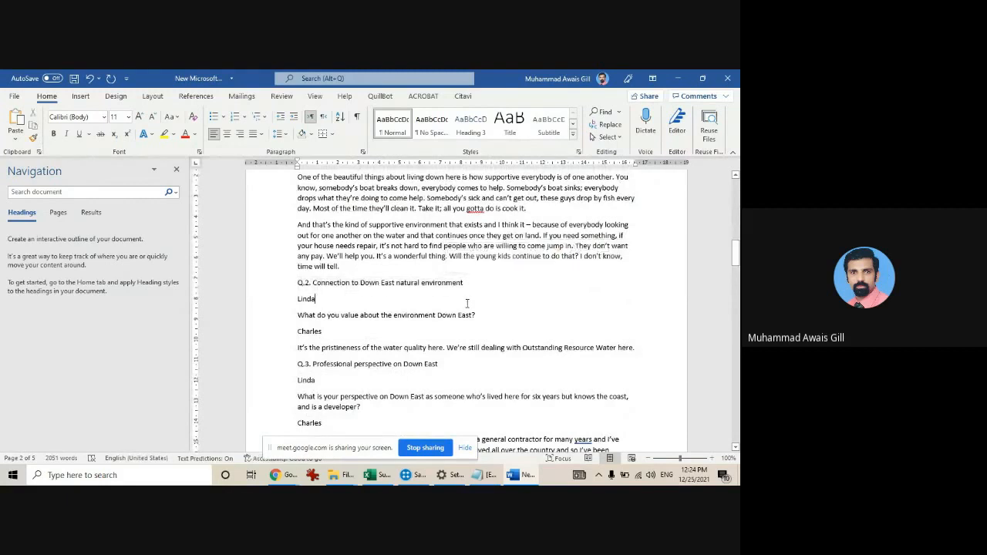
scroll(467, 303, "up", 15)
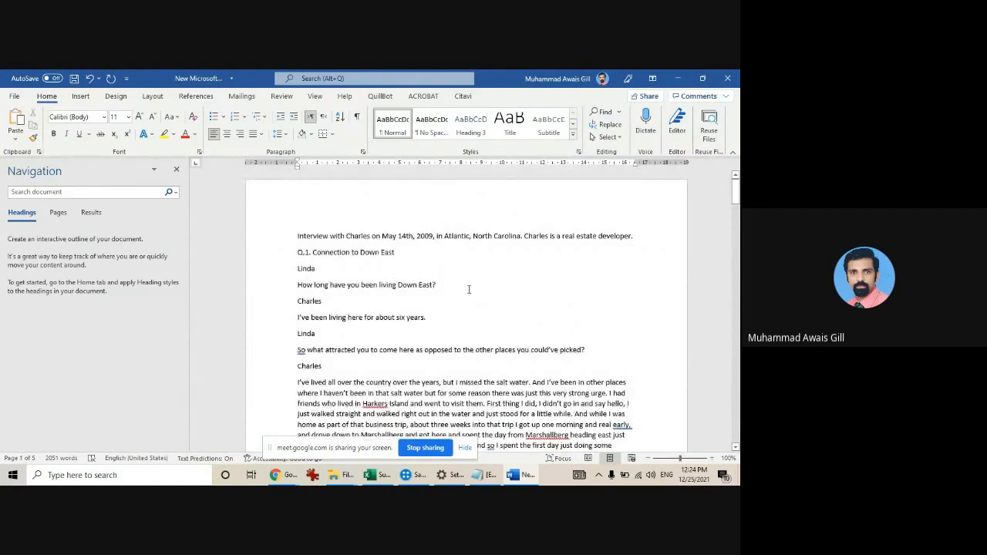
left_click_drag(303, 254, 395, 255)
left_click_drag(300, 255, 402, 259)
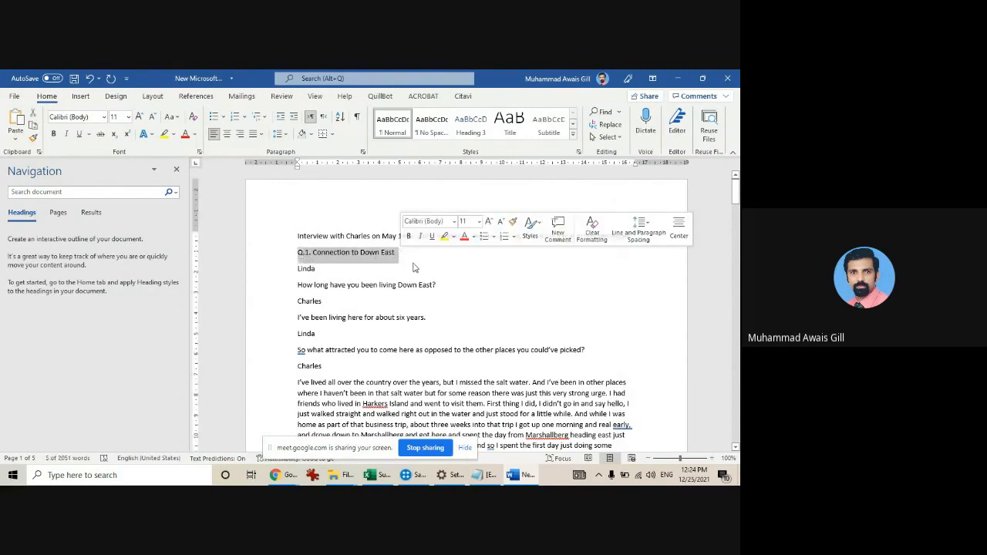
left_click_drag(307, 268, 368, 421)
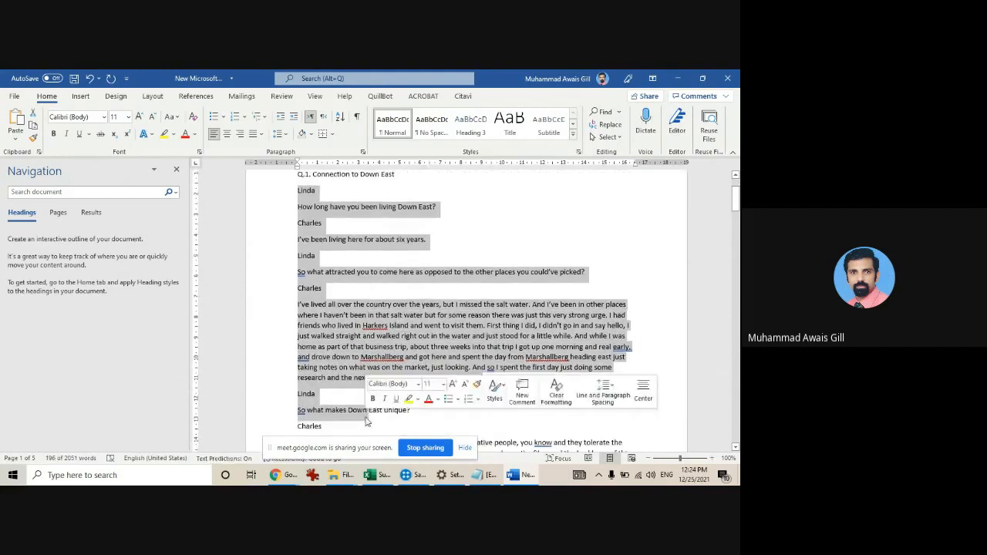
left_click(328, 222)
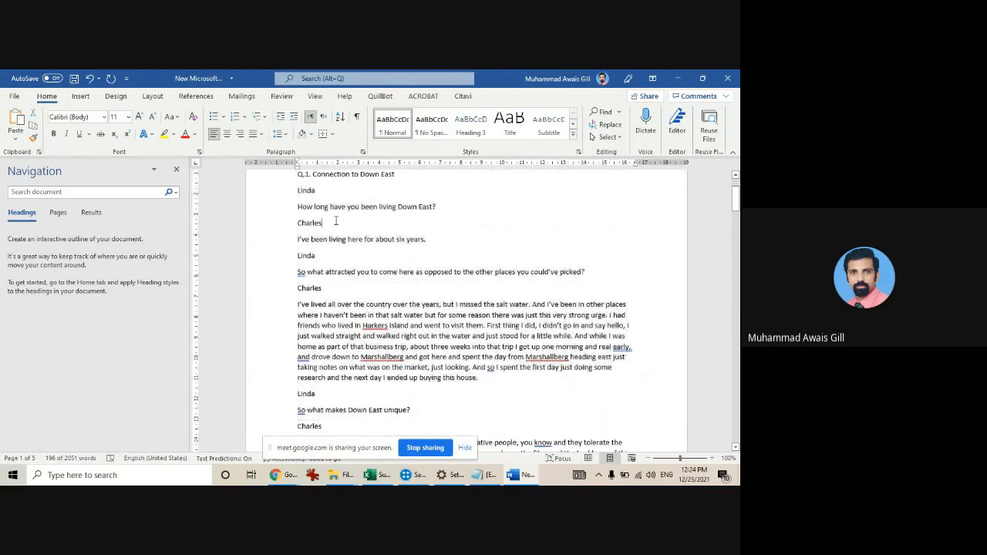
Apply the Heading 1 style to the line "Q.1. Connection to Down East"
scroll(309, 246, "up", 2)
left_click_drag(304, 254, 343, 254)
left_click_drag(403, 253, 297, 252)
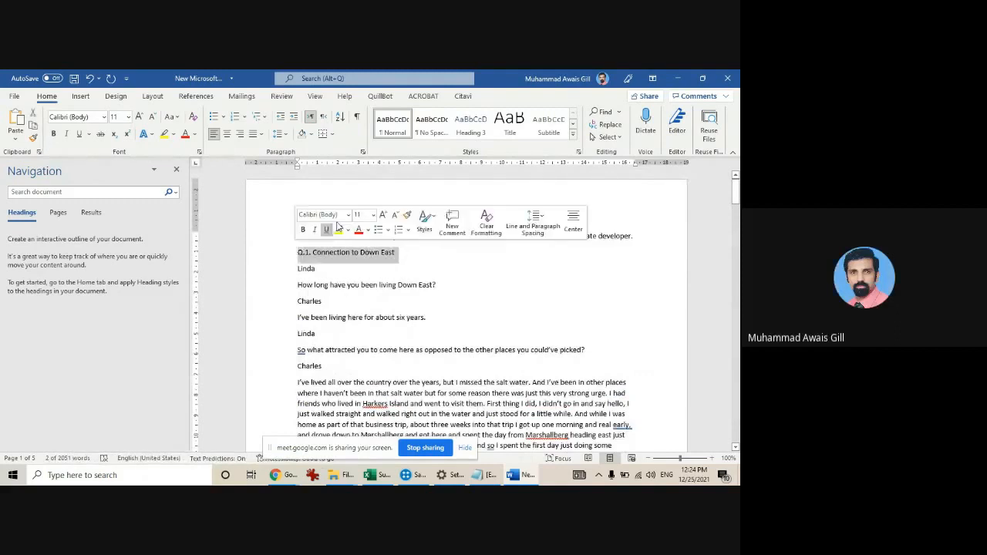
left_click(573, 124)
left_click(573, 114)
left_click(392, 123)
Apply the Heading 1 style to the line "Q.2. Connection to Down East natural environment"
scroll(360, 328, "down", 1)
scroll(360, 328, "down", 15)
scroll(359, 327, "down", 5)
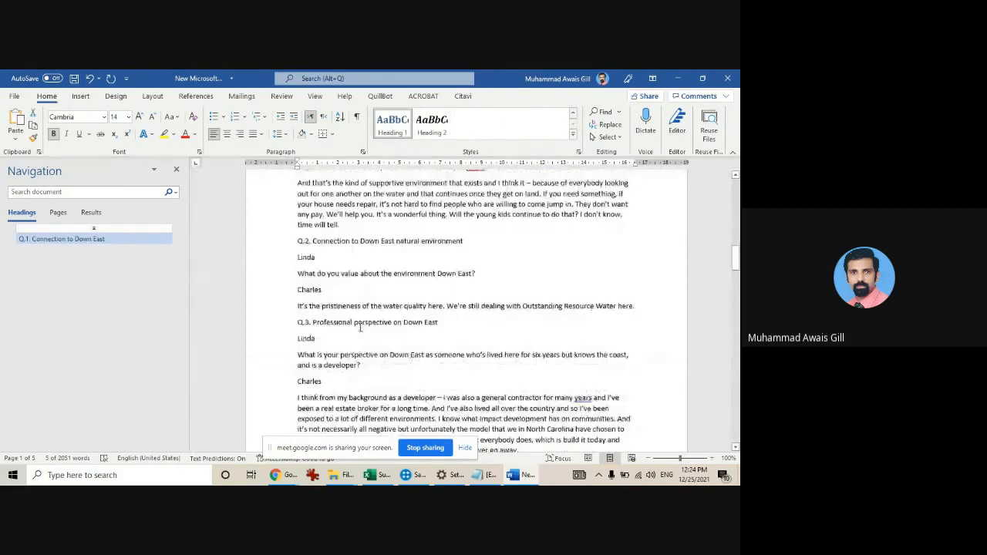
triple_click(345, 242)
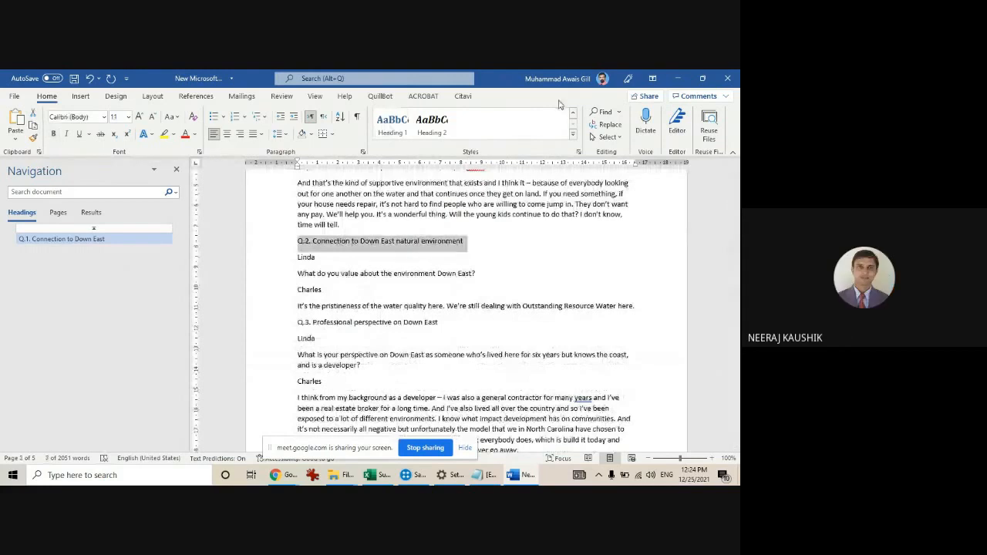
left_click(392, 124)
Examine the speaker name and the interviewer's question directly beneath the Q.1 heading
scroll(373, 360, "down", 2)
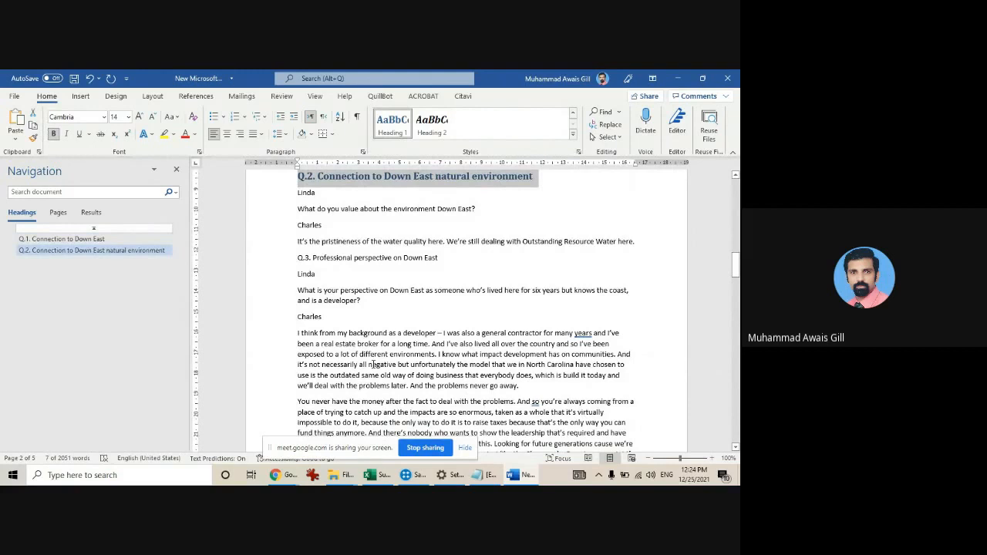
scroll(392, 262, "up", 10)
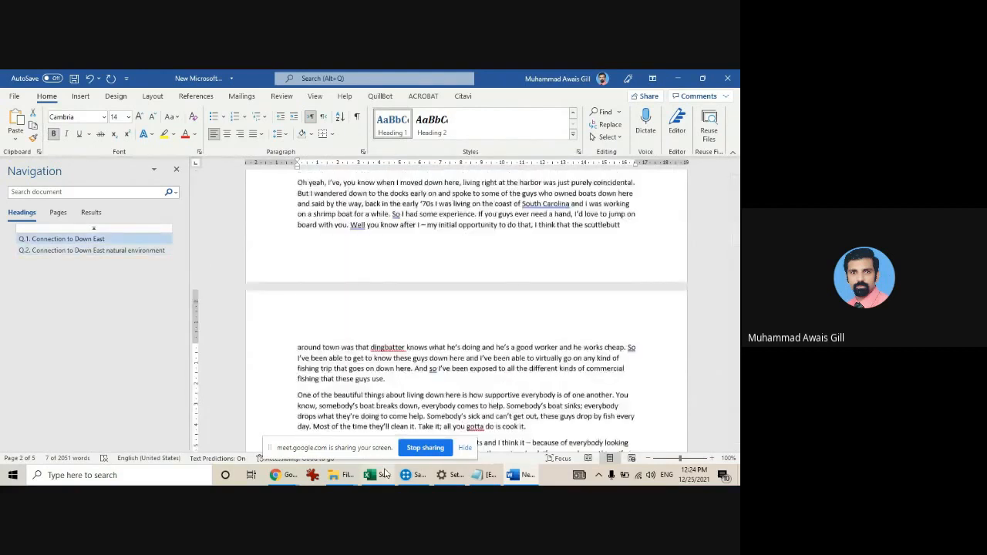
scroll(374, 342, "up", 6)
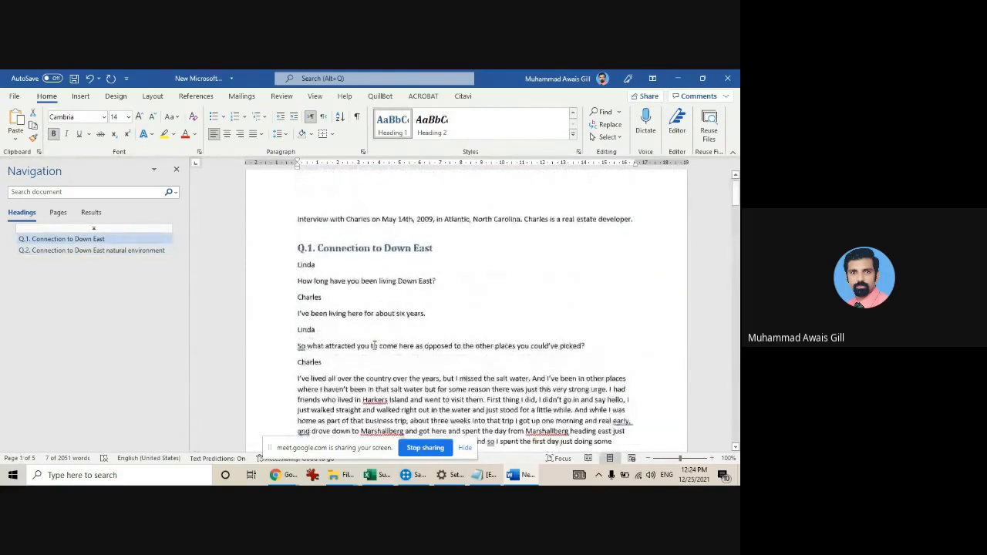
double_click(294, 282)
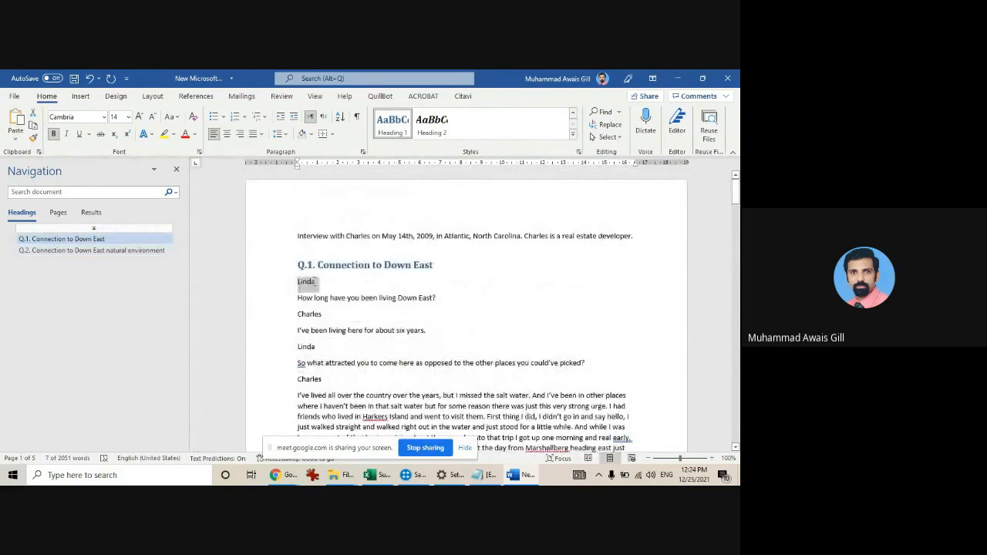
left_click_drag(302, 299, 412, 303)
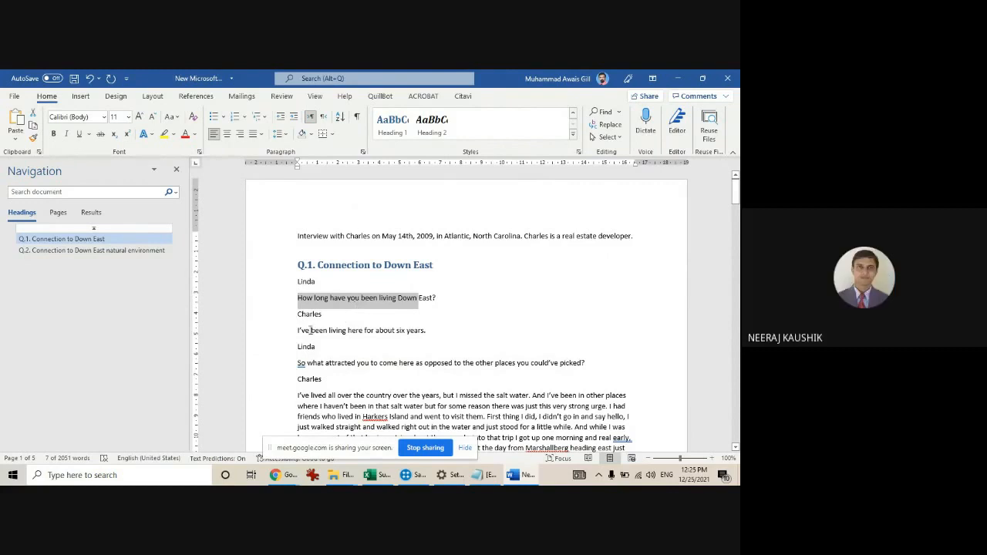
Examine the alternating interviewer and interviewee names and the first answer beneath the Q.1 heading
left_click_drag(300, 331, 374, 331)
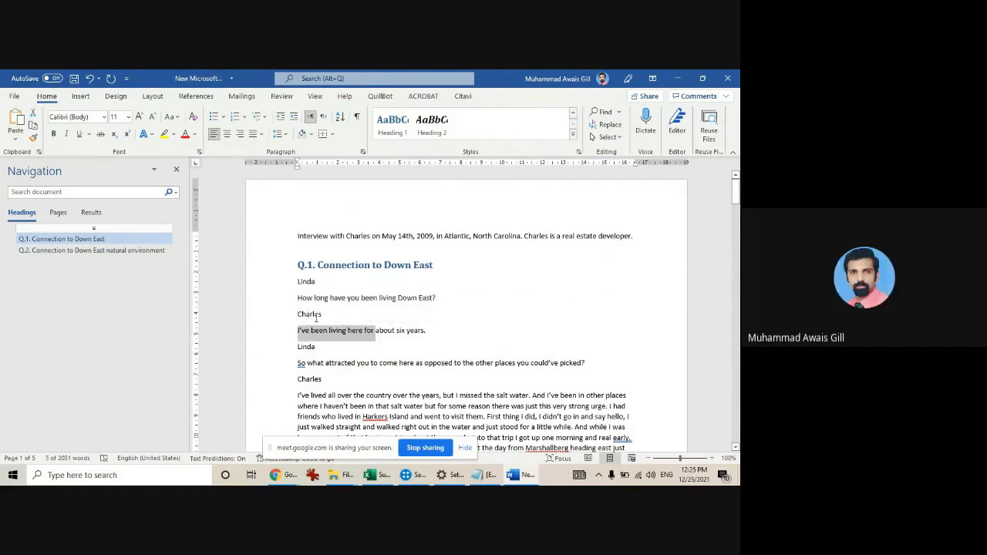
left_click(334, 289)
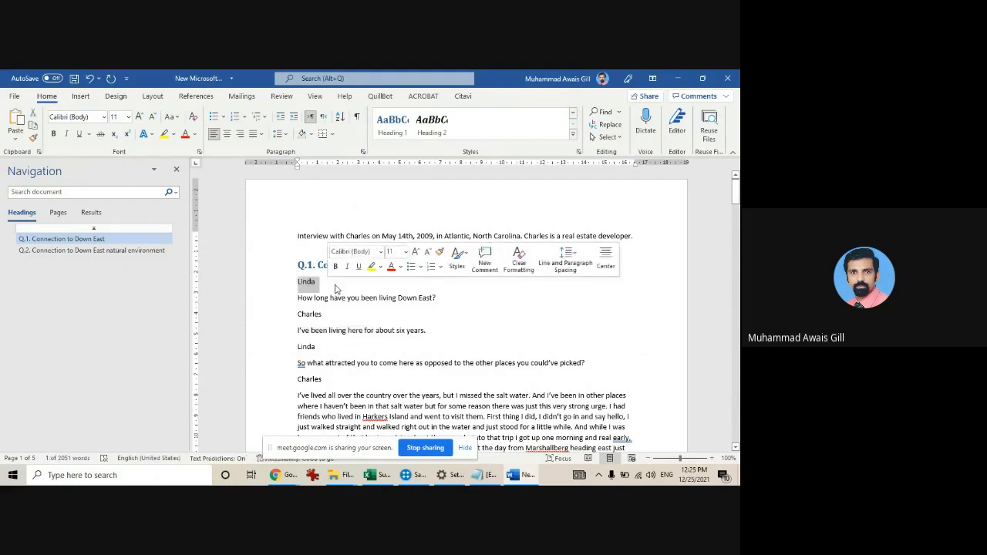
left_click_drag(298, 314, 325, 320)
left_click(317, 282)
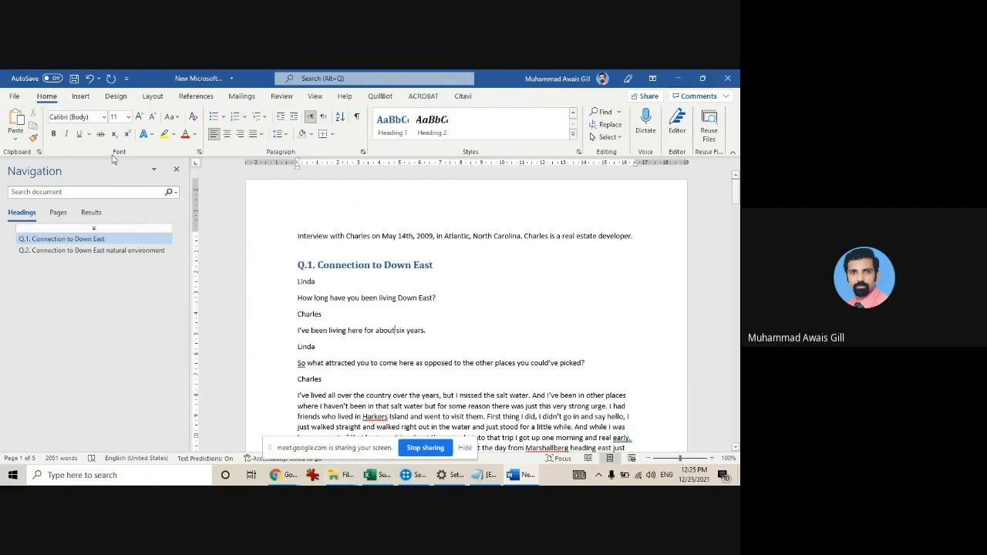
Save the transcript to the Desktop as a Word document titled NVivo Workshop with the instructor's name
left_click(14, 96)
left_click(34, 242)
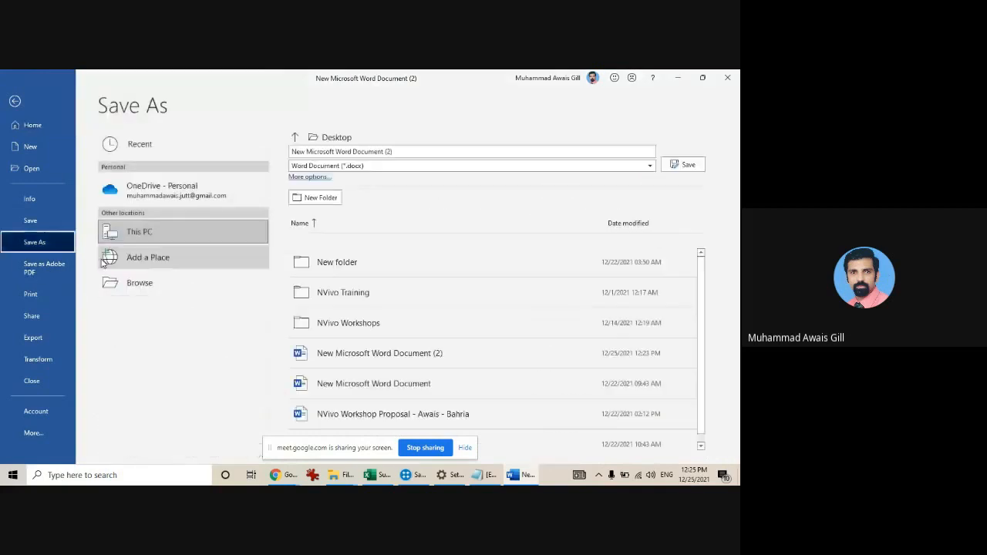
left_click(127, 275)
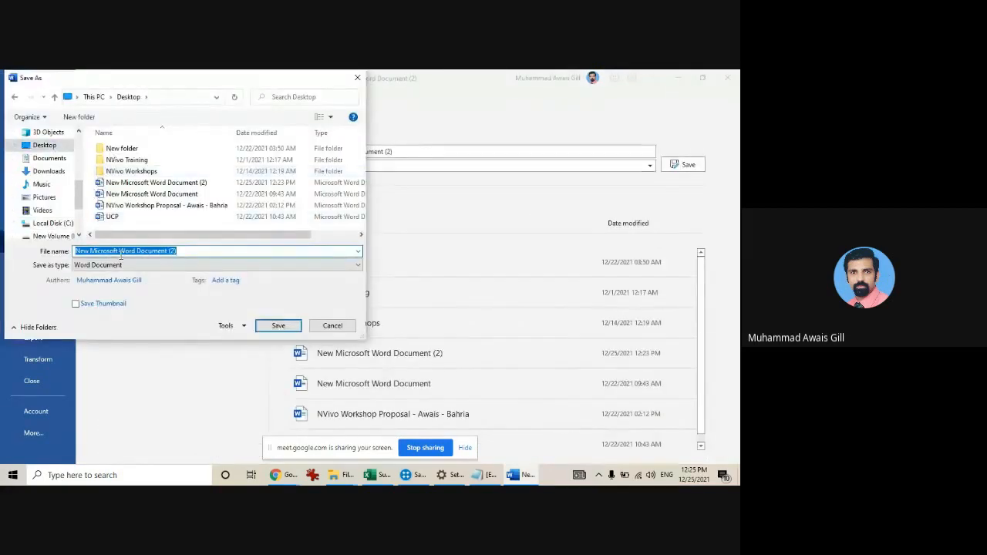
type("NVivo Worksho")
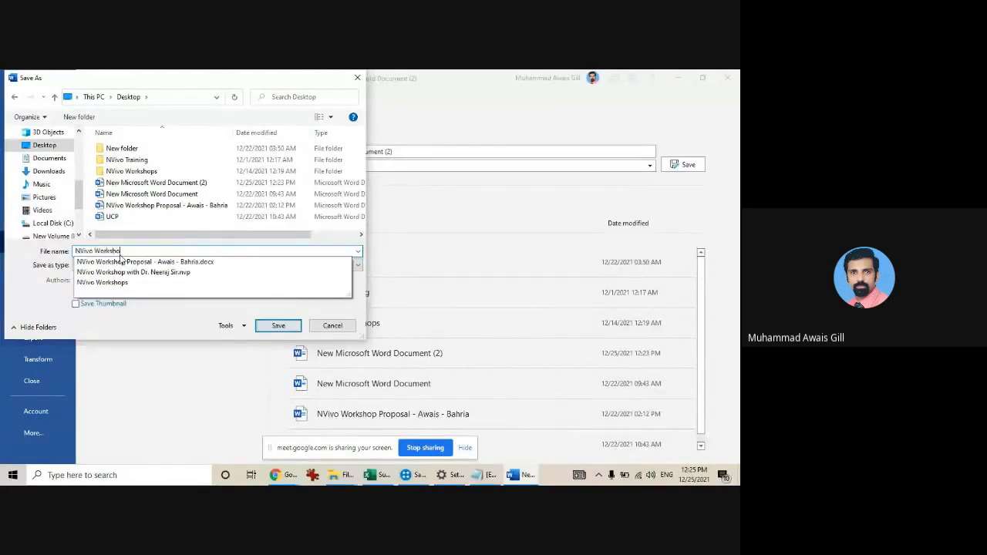
type("p with D")
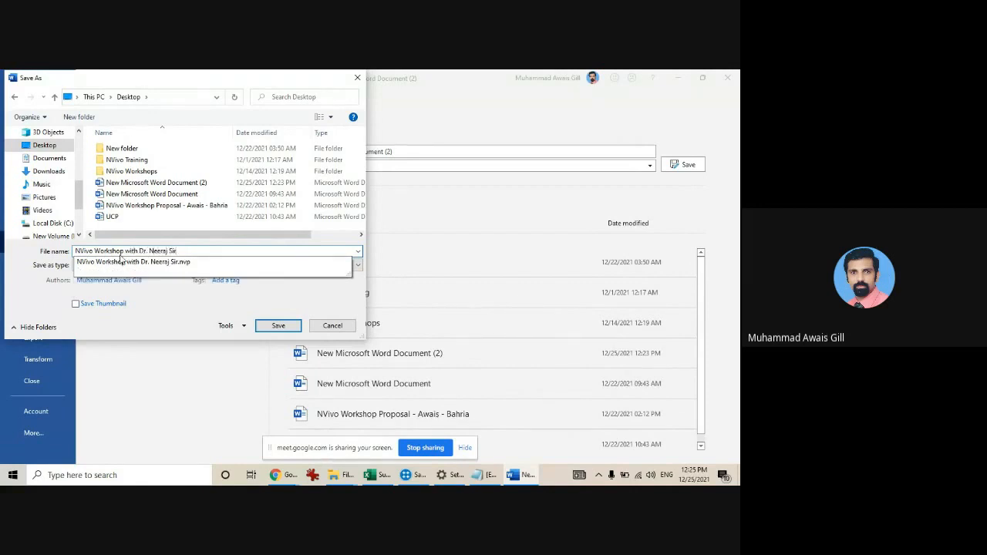
type("r. Neeraj Sir")
key("Return")
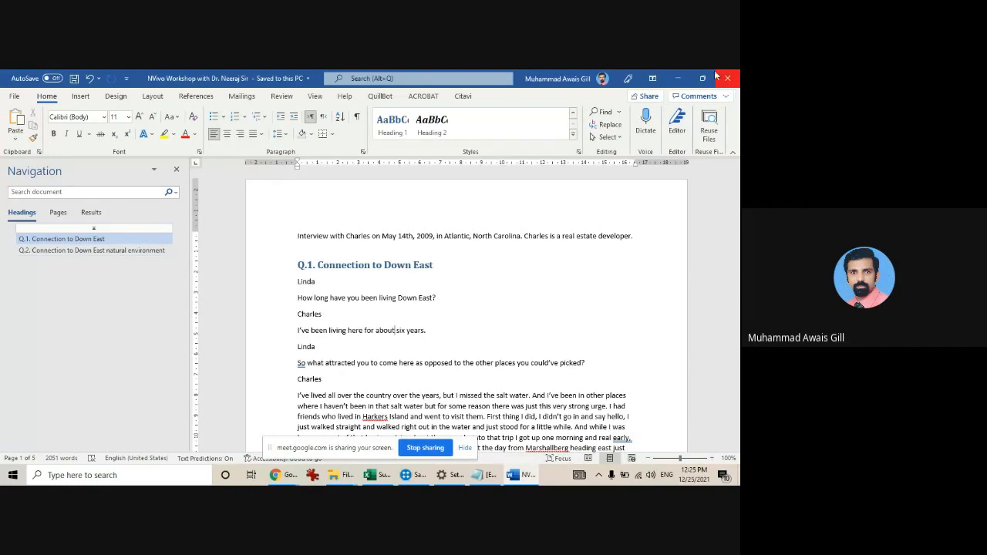
Bring the saved workshop document back up from the desktop and close it
left_click(688, 76)
left_click(688, 76)
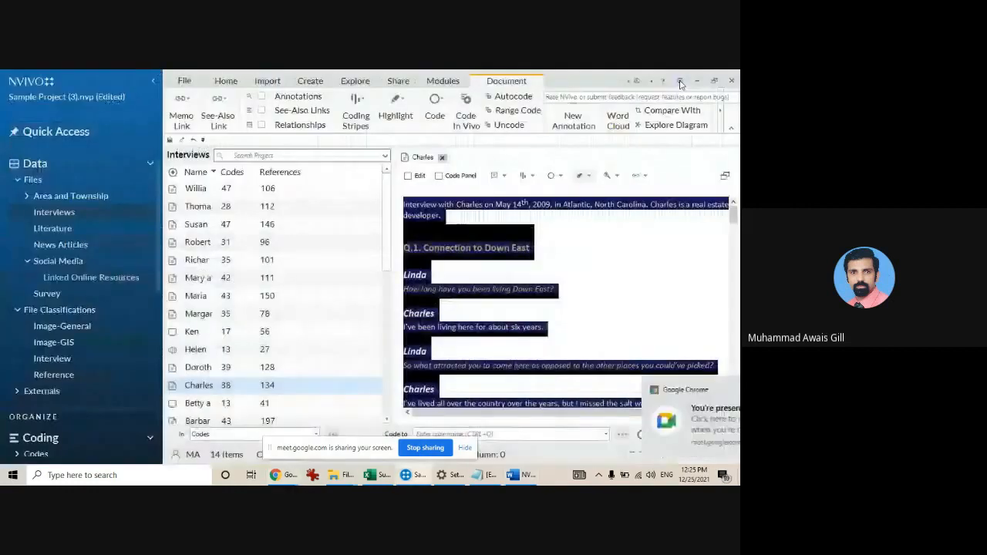
left_click(700, 81)
double_click(239, 310)
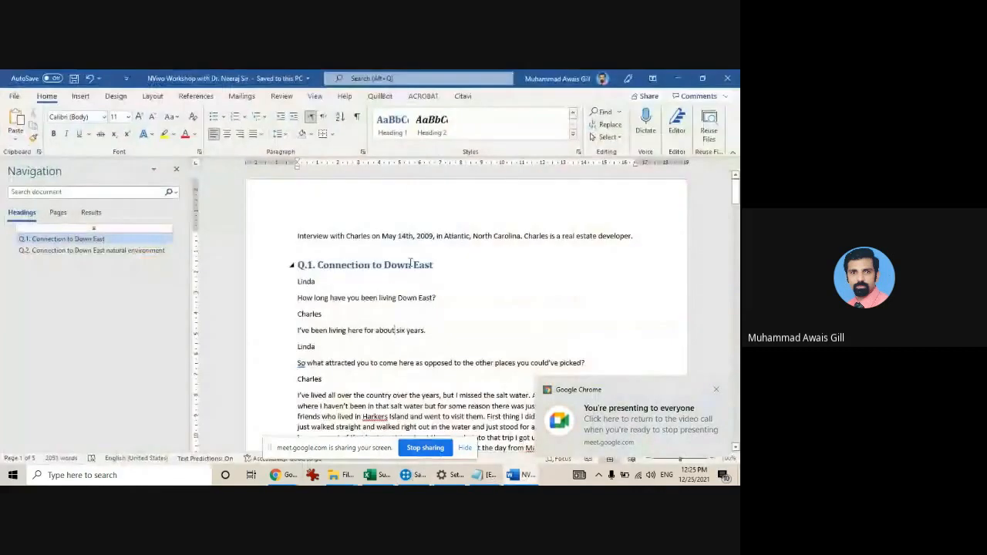
left_click(728, 80)
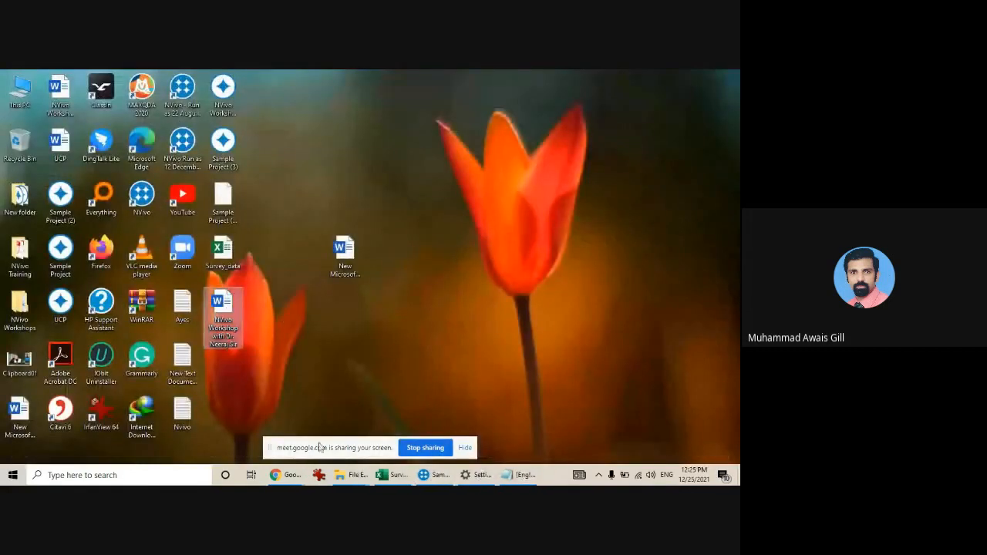
Switch to NVivo and close the open interview transcript
mouse_move(286, 475)
left_click(432, 475)
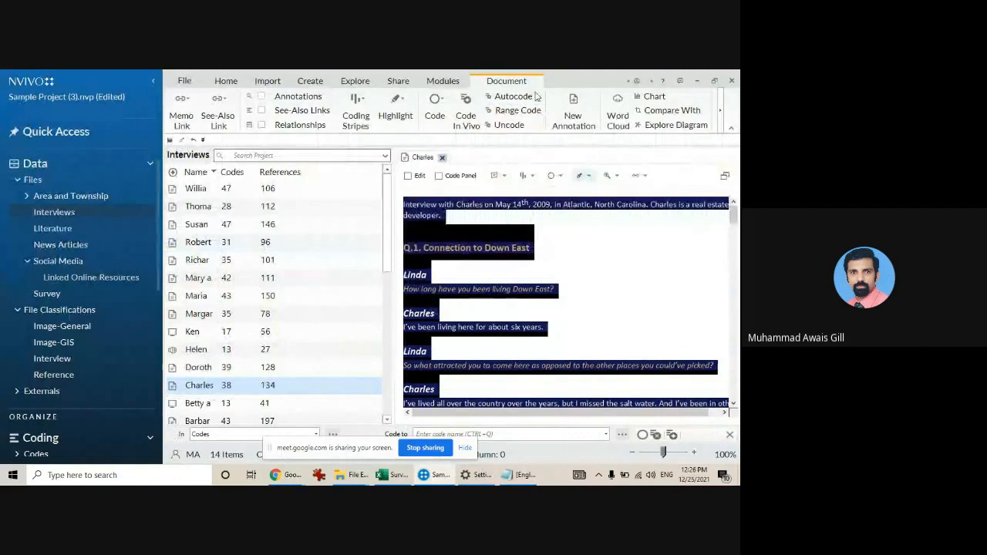
left_click(443, 158)
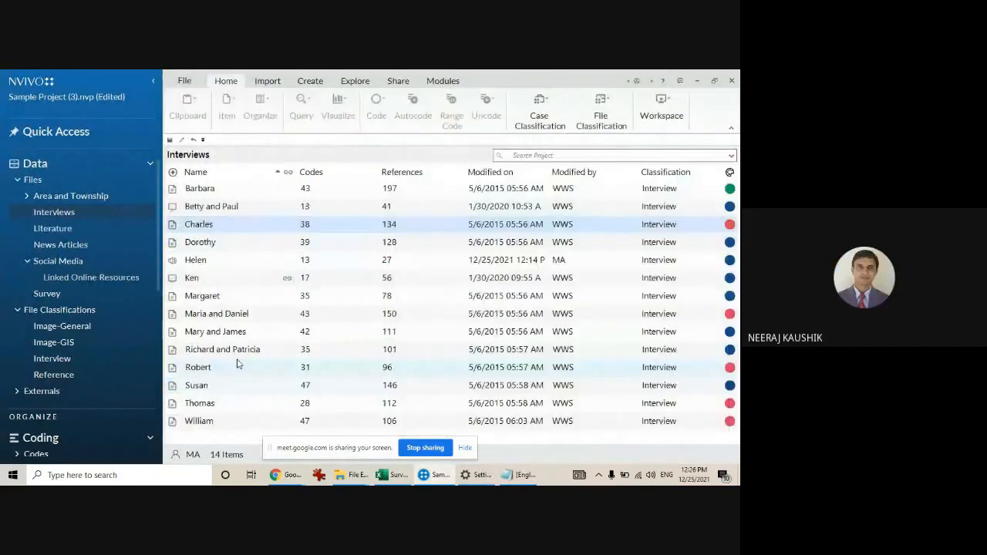
Import the saved workshop Word document from the desktop into NVivo's Interviews folder
left_click(432, 478)
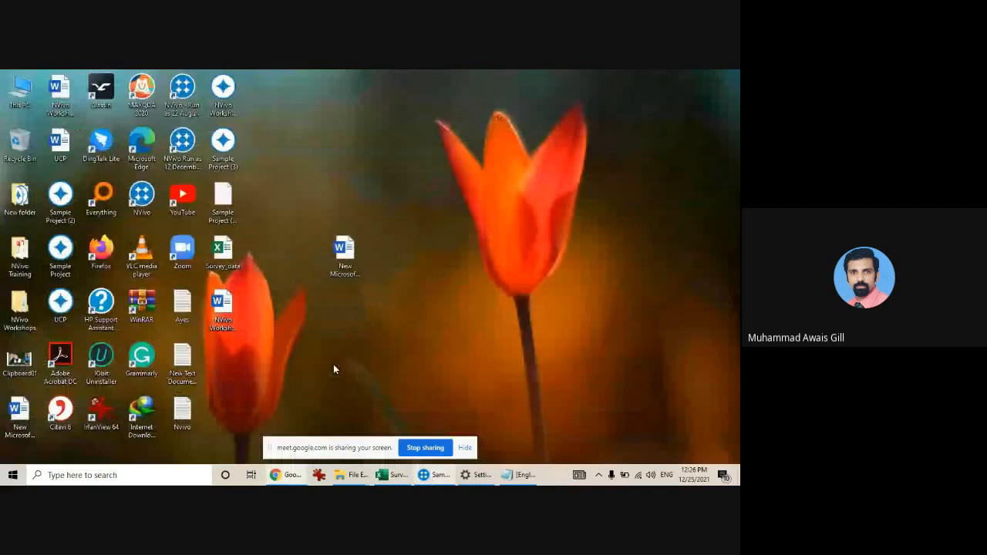
left_click_drag(344, 250, 258, 388)
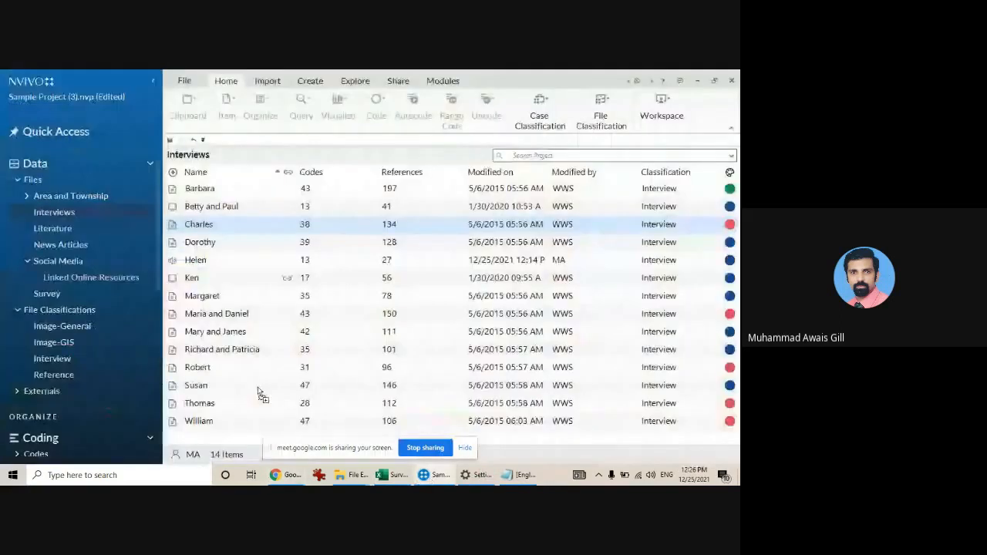
left_click_drag(257, 388, 260, 390)
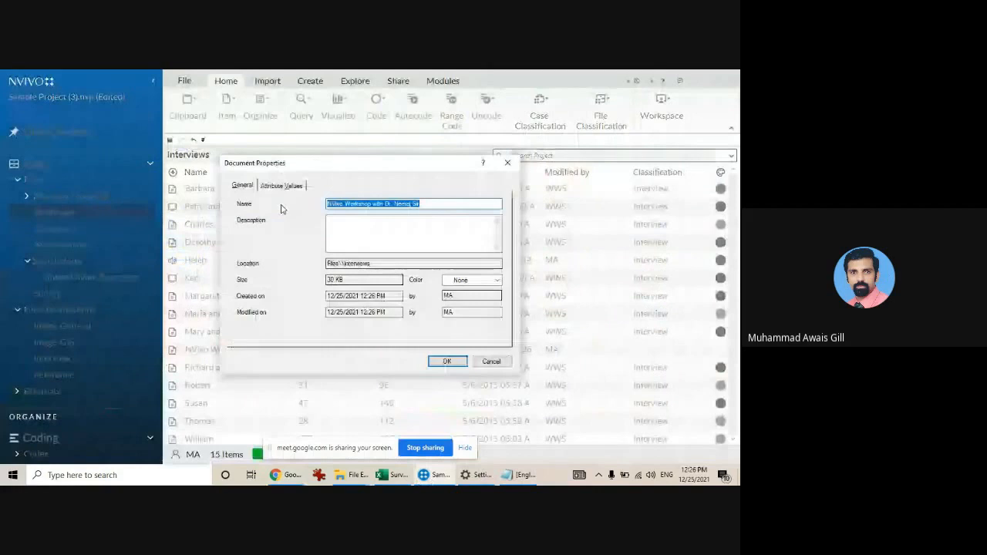
Try the Interview file classification in the imported document's attribute values
left_click(281, 185)
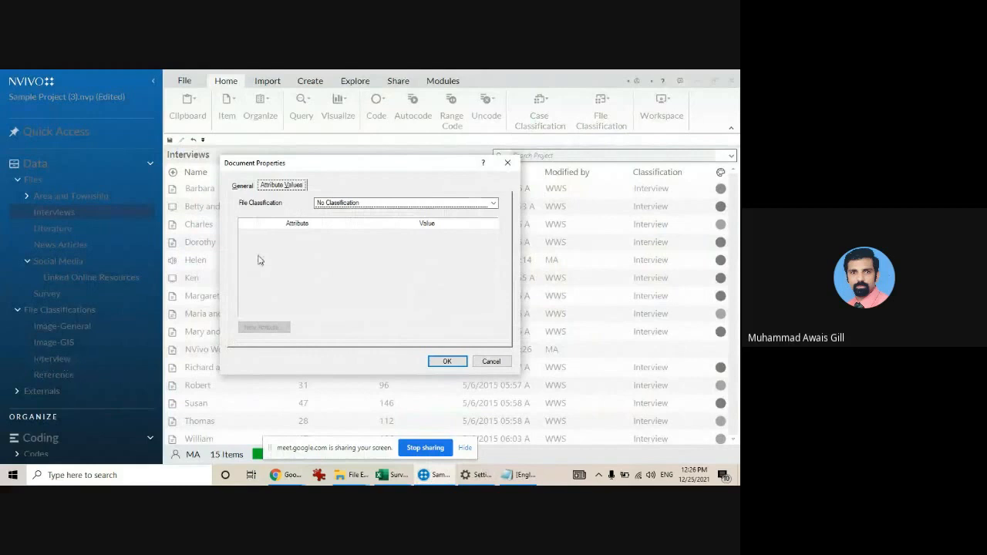
left_click(339, 202)
left_click(329, 242)
left_click(319, 255)
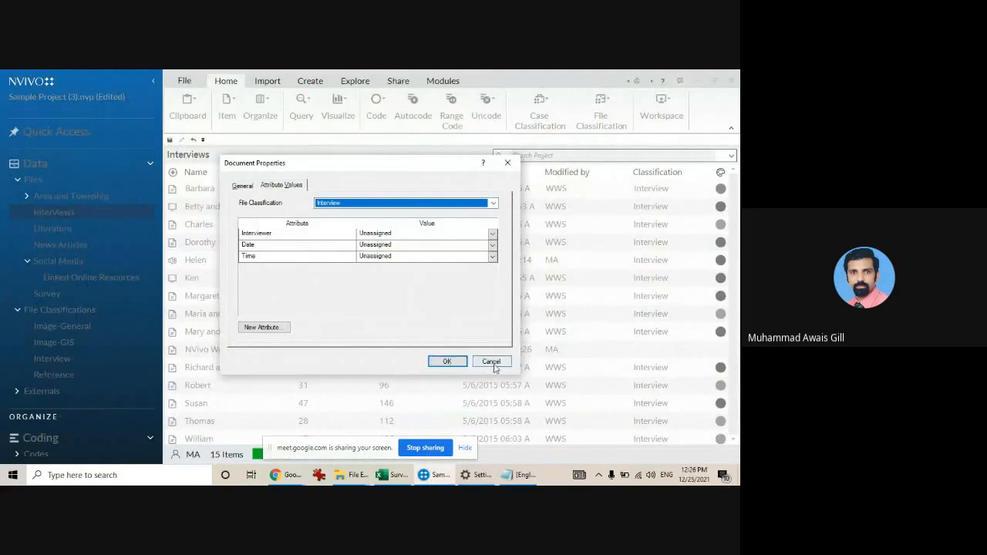
Set the imported document's file classification to No Classification and accept its document properties
left_click(338, 204)
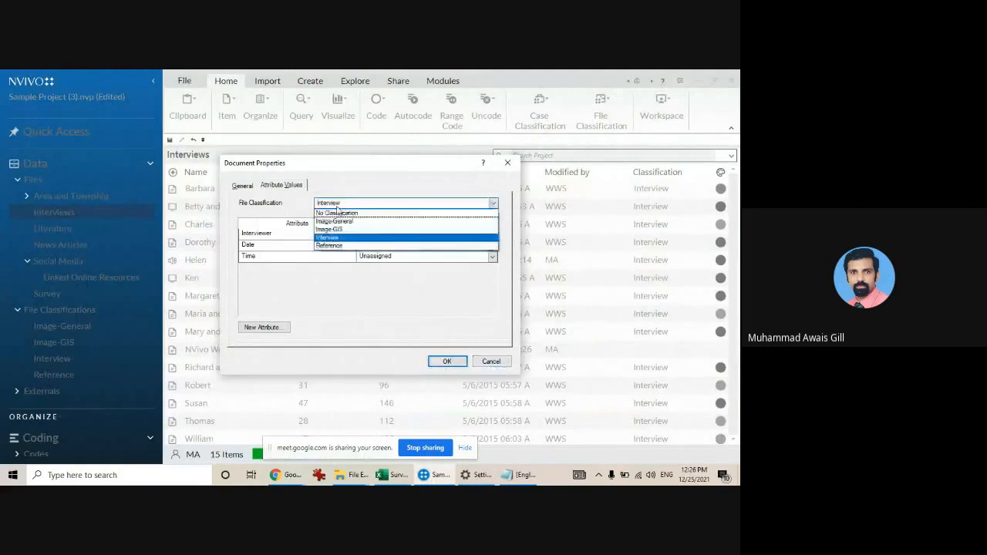
left_click(333, 213)
left_click(253, 188)
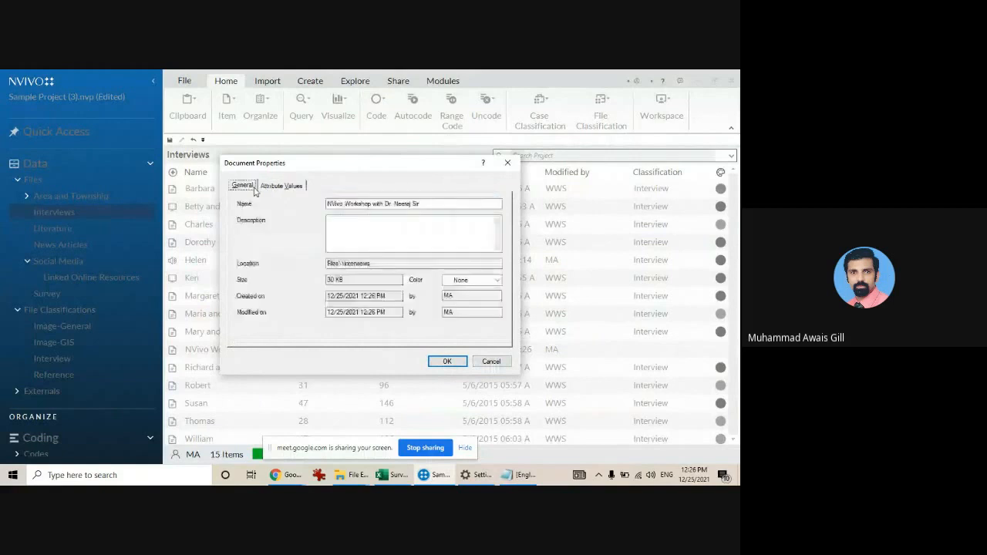
left_click(446, 361)
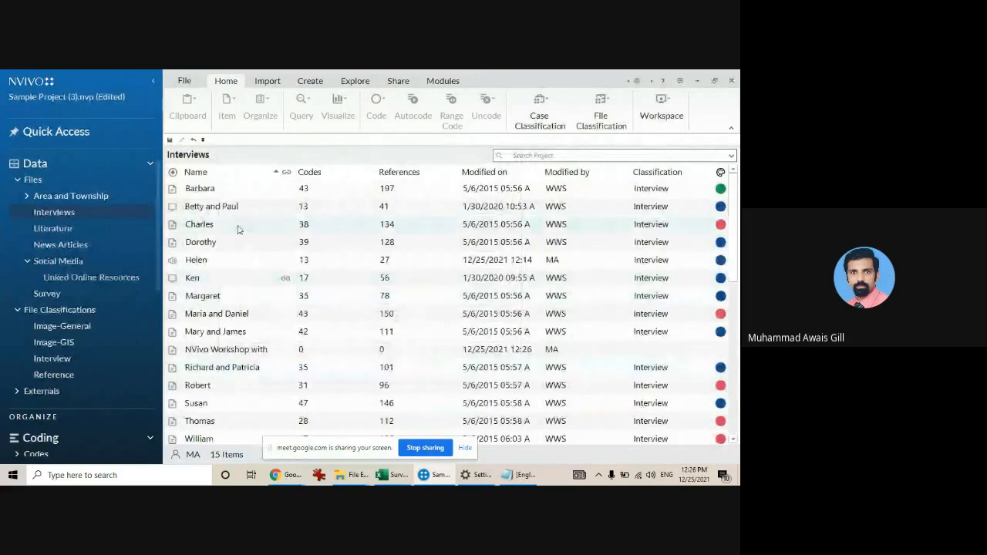
Create a new top-level code in Codes titled NVivo Workshop with the instructor's name
scroll(104, 362, "down", 1)
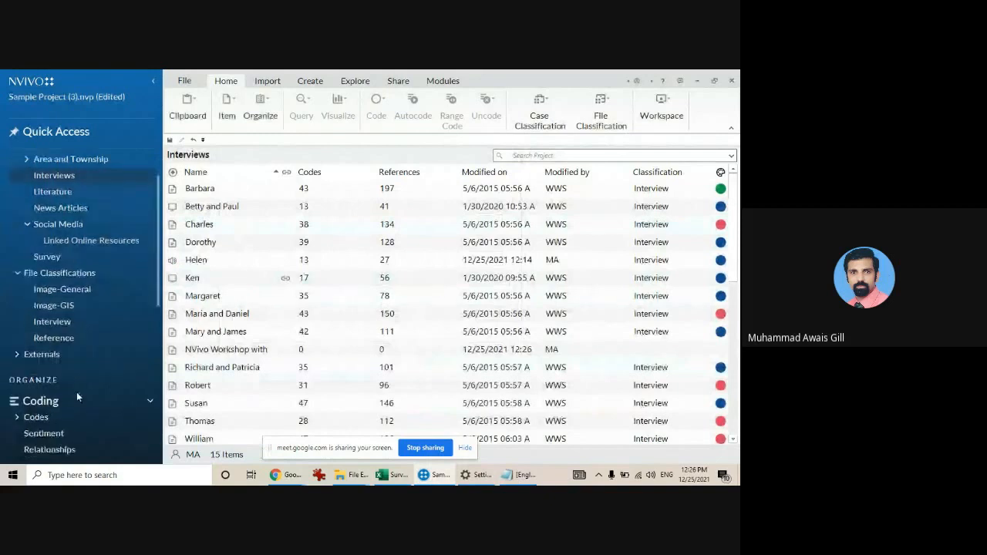
scroll(76, 392, "down", 3)
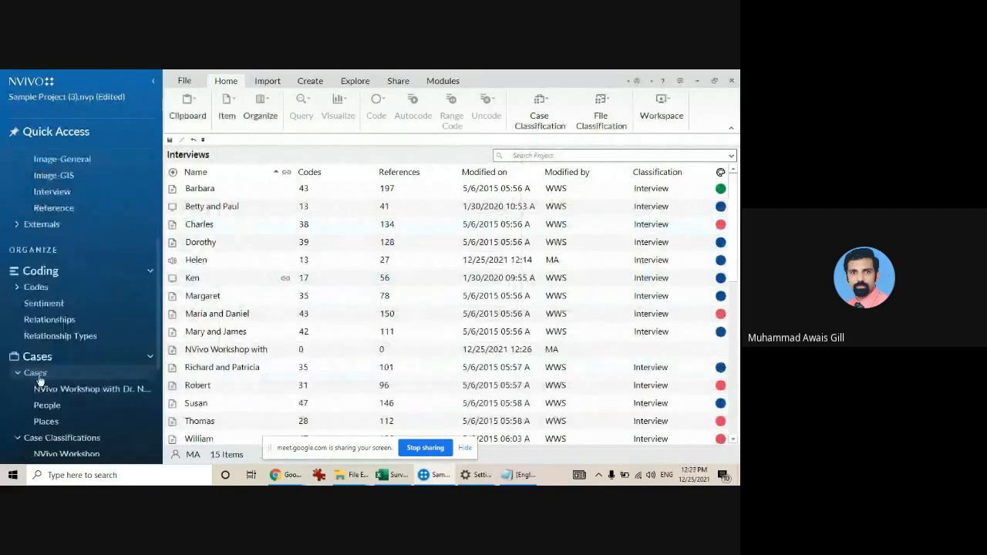
scroll(39, 380, "up", 1)
left_click(36, 336)
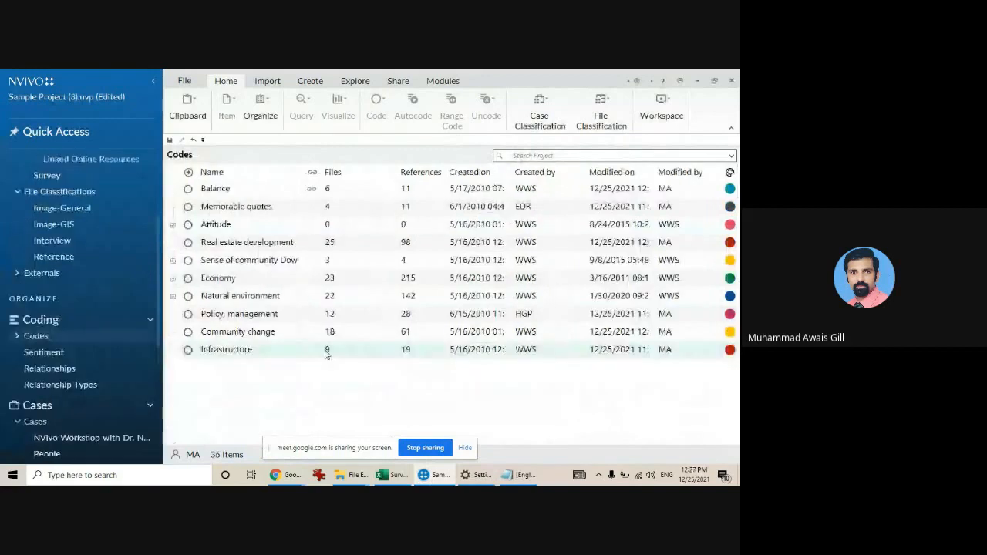
right_click(239, 351)
left_click(272, 356)
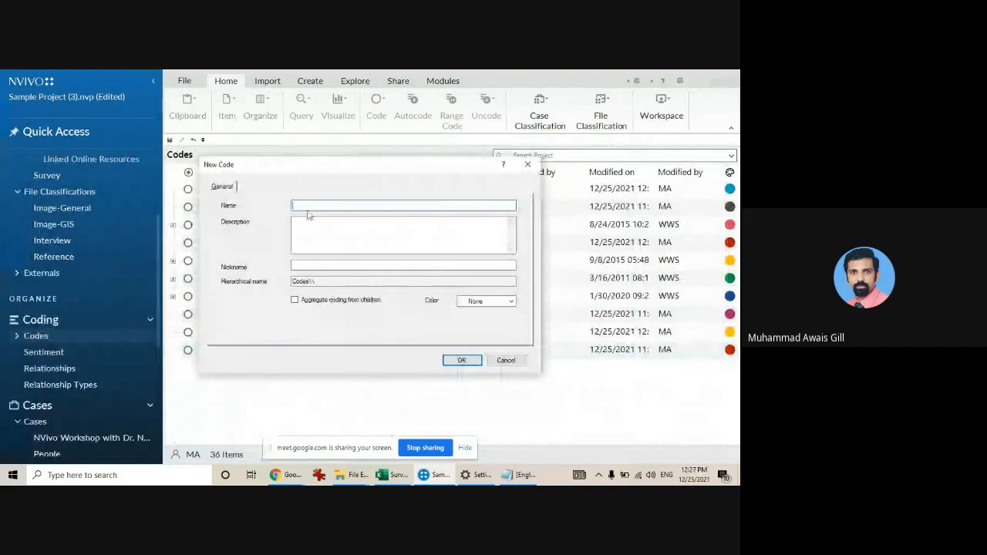
type("NVivo Workshop with Ne")
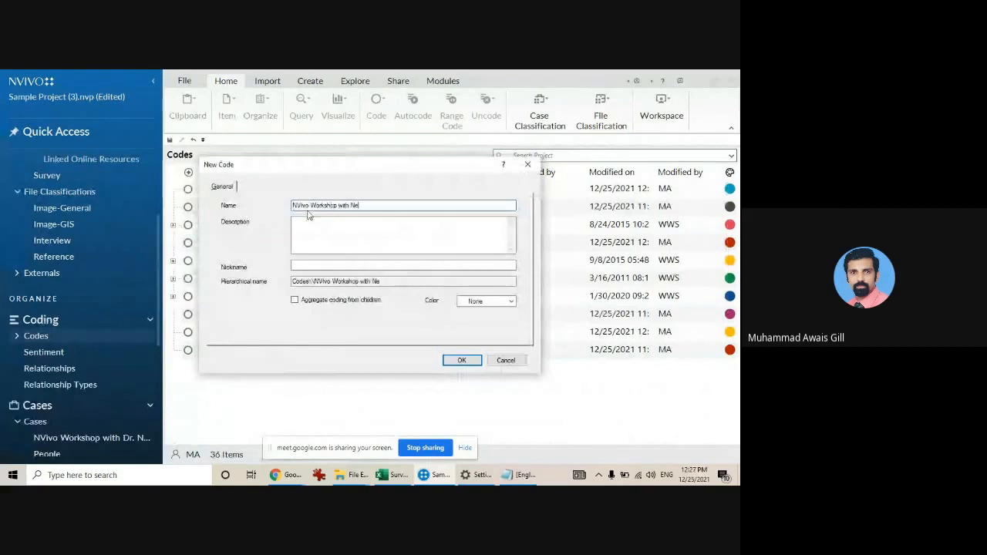
type("eraj Si")
type("r")
key("Return")
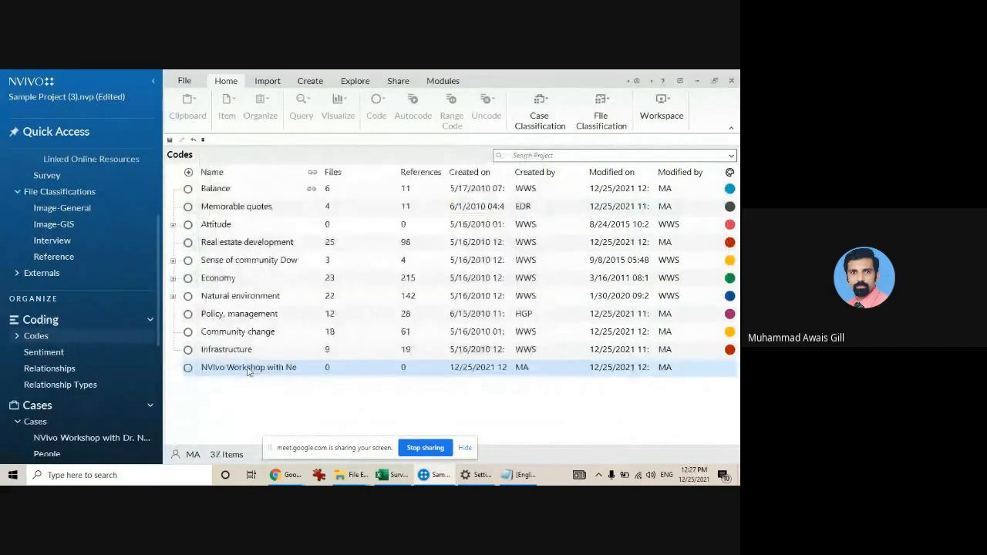
Add a child code named with a person's first name beneath the new NVivo Workshop code
right_click(249, 372)
left_click(333, 309)
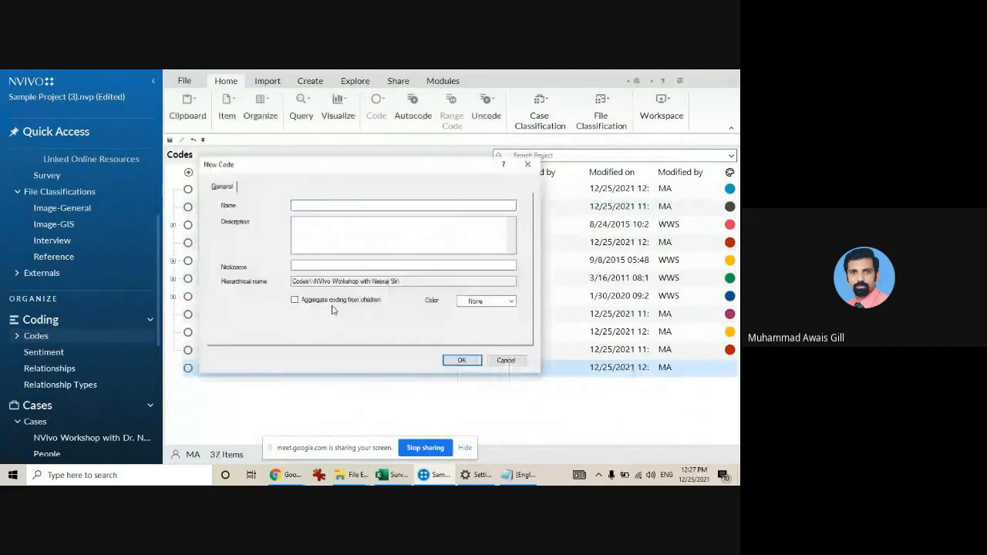
type("Awa")
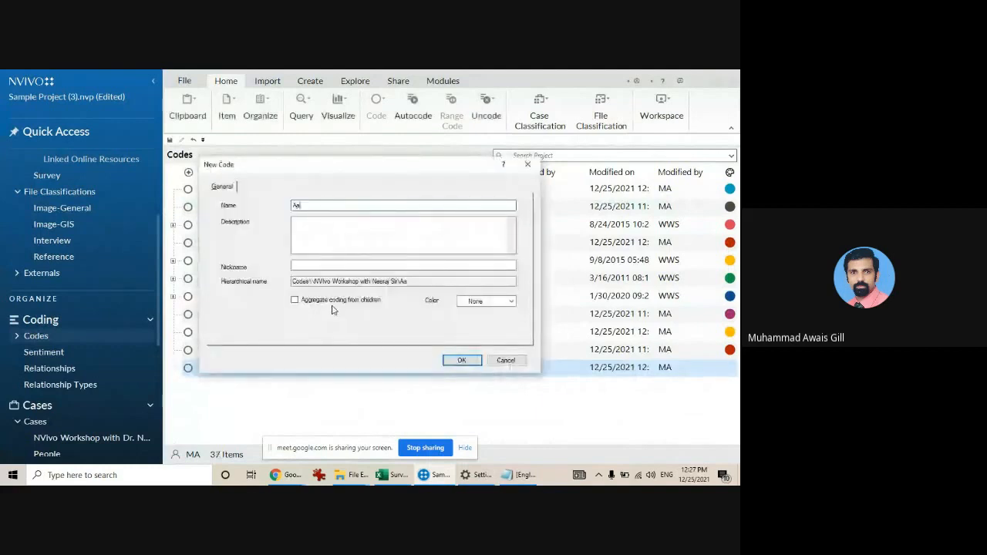
type("is")
key("Return")
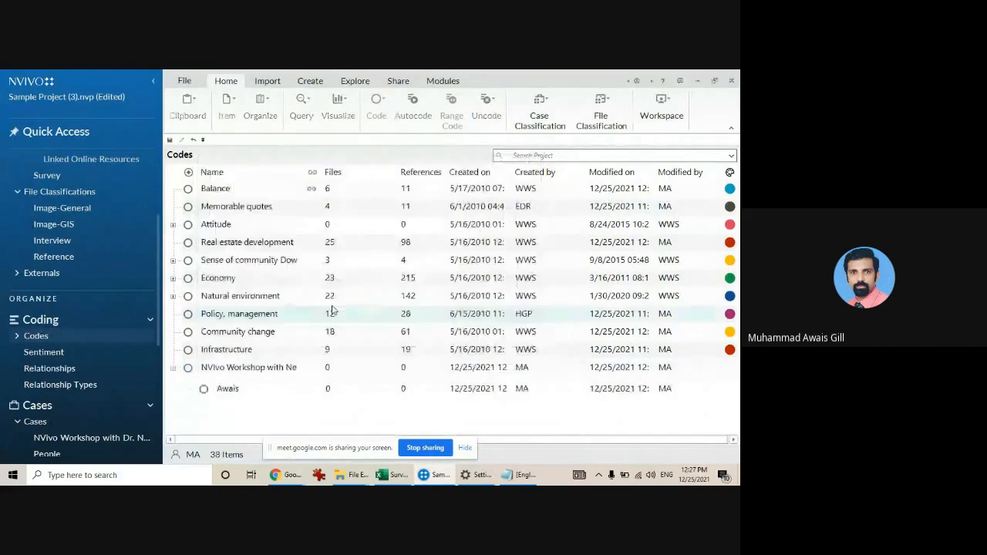
Delete the child code beneath the NVivo Workshop code
left_click(239, 390)
key("Delete")
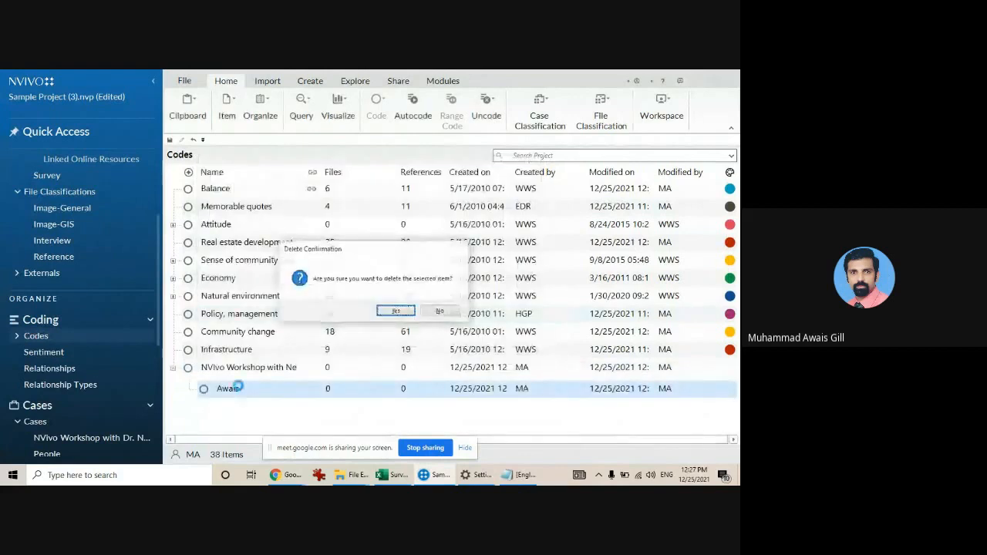
key("Return")
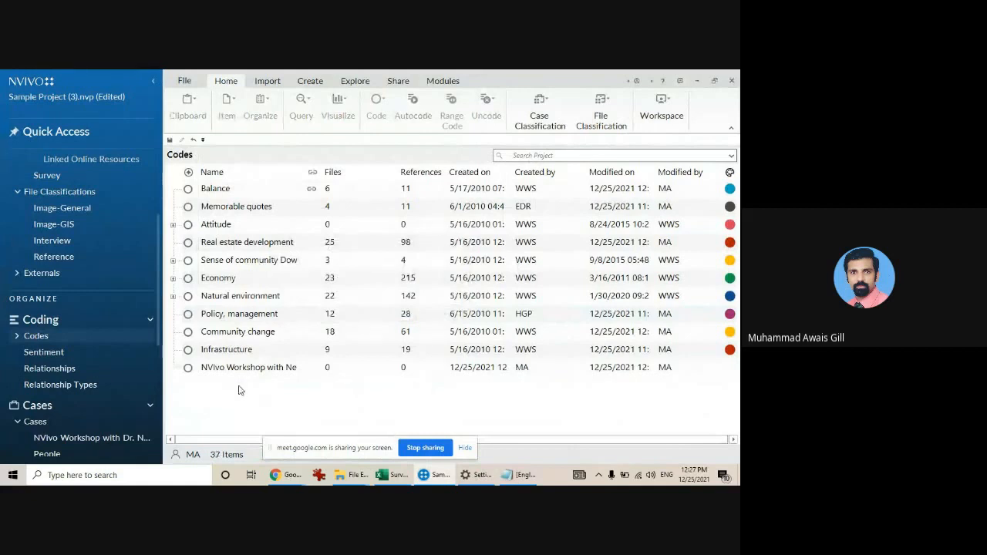
Start a new relationship and choose the first interview participant in the People cases as its From item
left_click(60, 373)
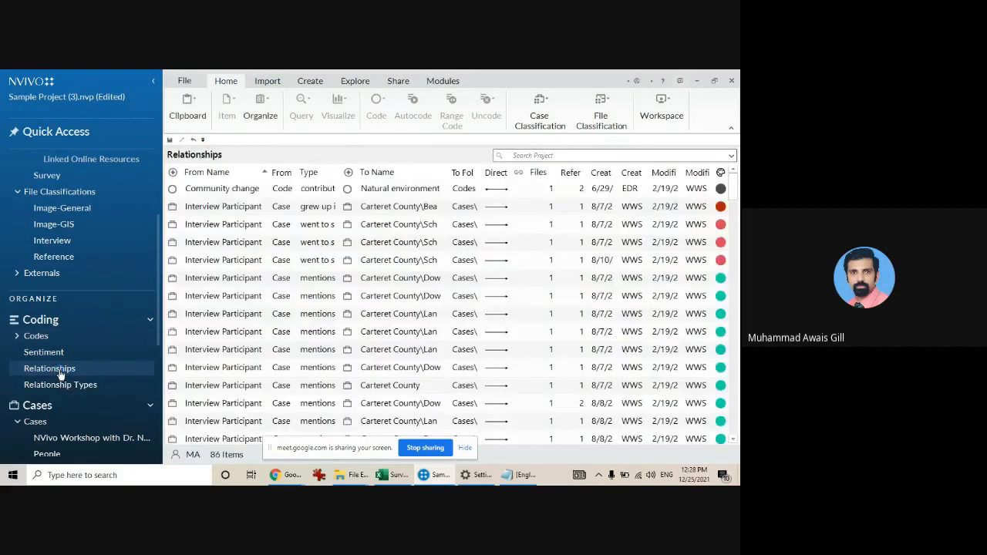
right_click(318, 236)
left_click(361, 241)
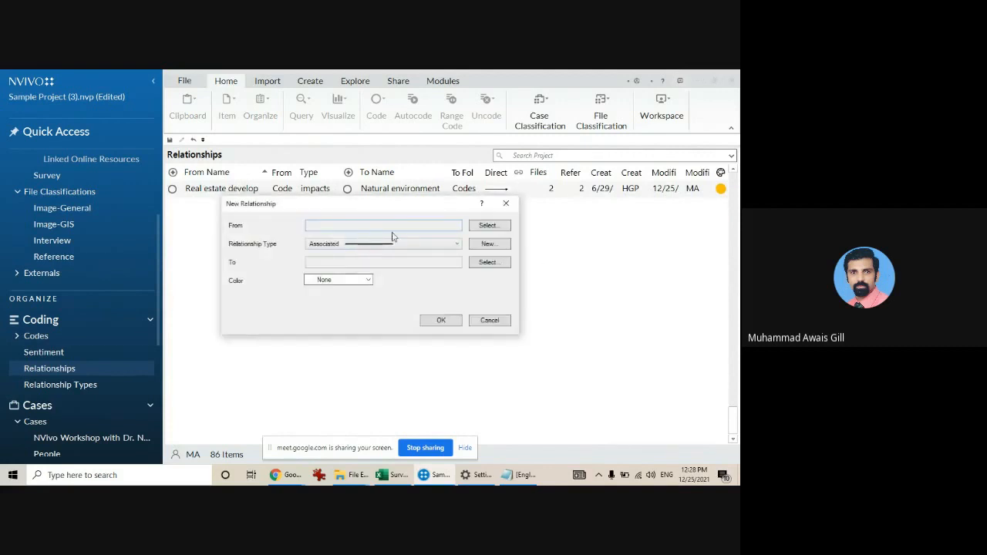
left_click(479, 228)
left_click(176, 198)
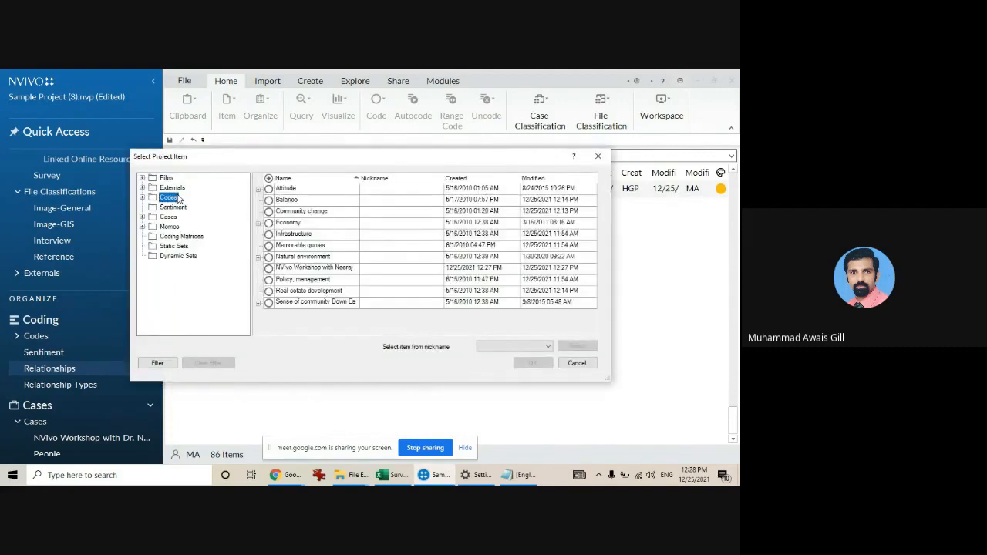
left_click(168, 216)
left_click(142, 217)
left_click(178, 236)
left_click(260, 189)
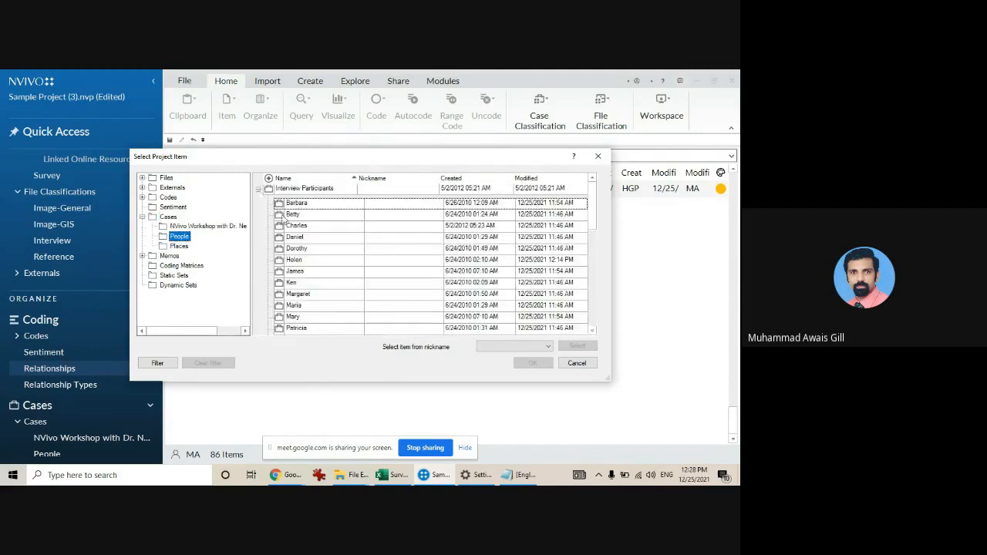
left_click(279, 202)
left_click(532, 363)
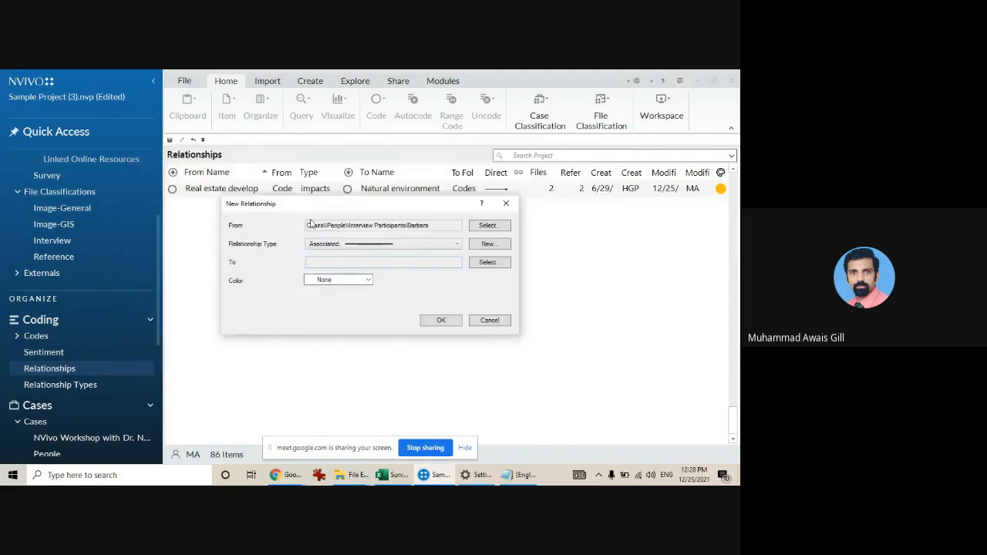
Choose the second interview participant in the People cases as the new relationship's To item
left_click(479, 266)
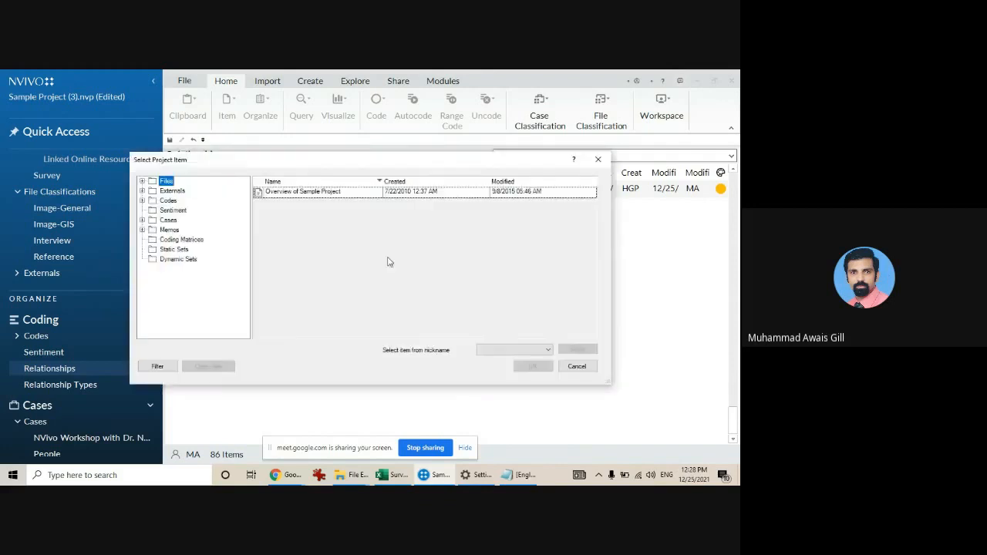
left_click(565, 366)
left_click(474, 264)
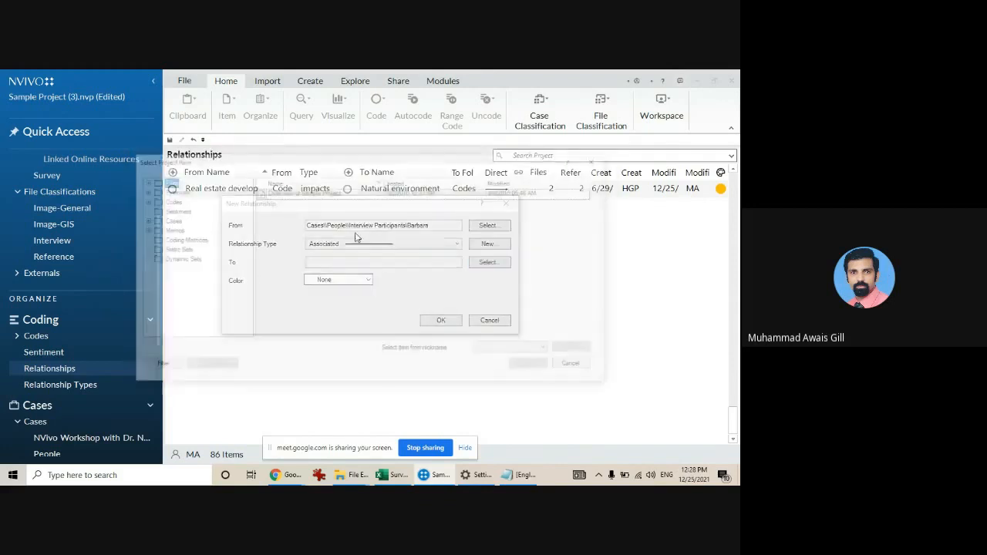
left_click(168, 221)
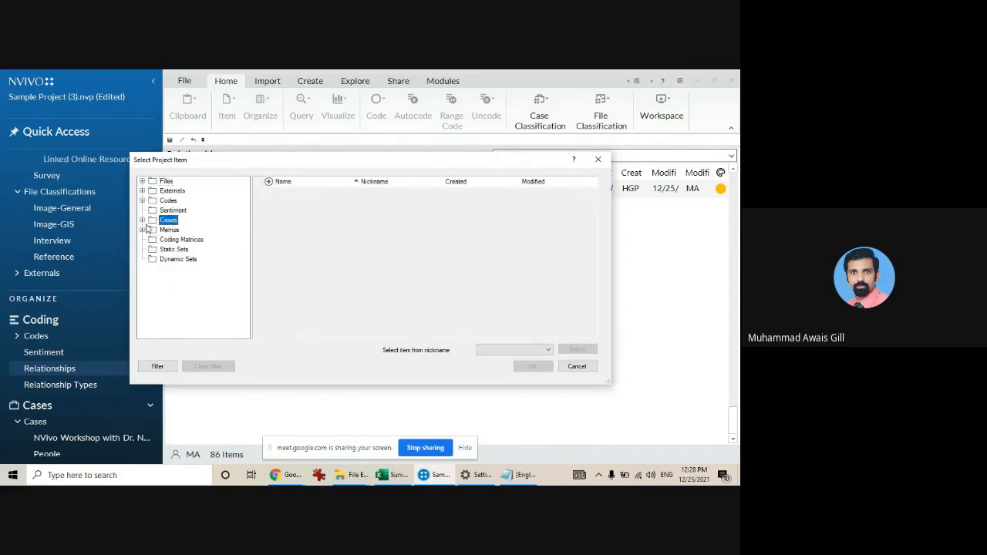
left_click(142, 220)
left_click(179, 240)
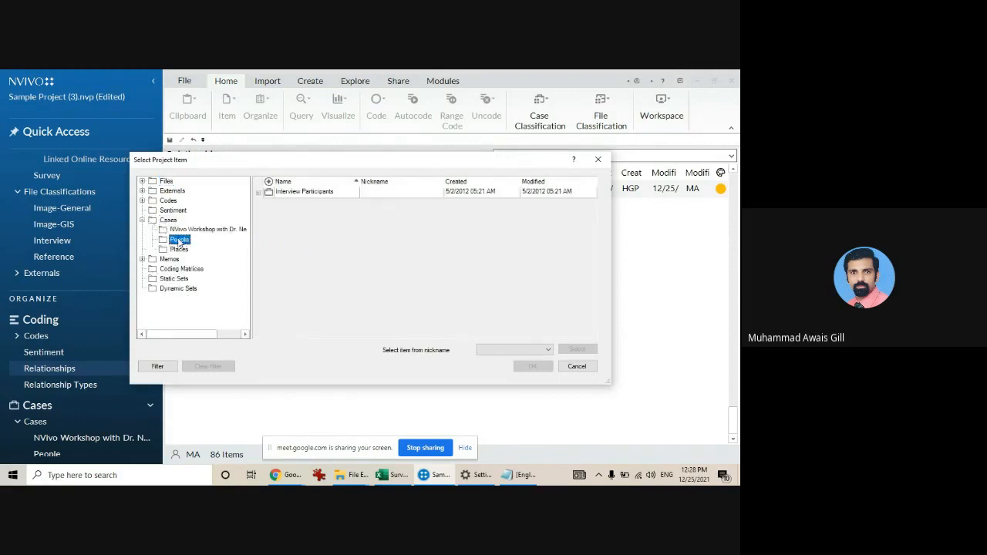
left_click(258, 192)
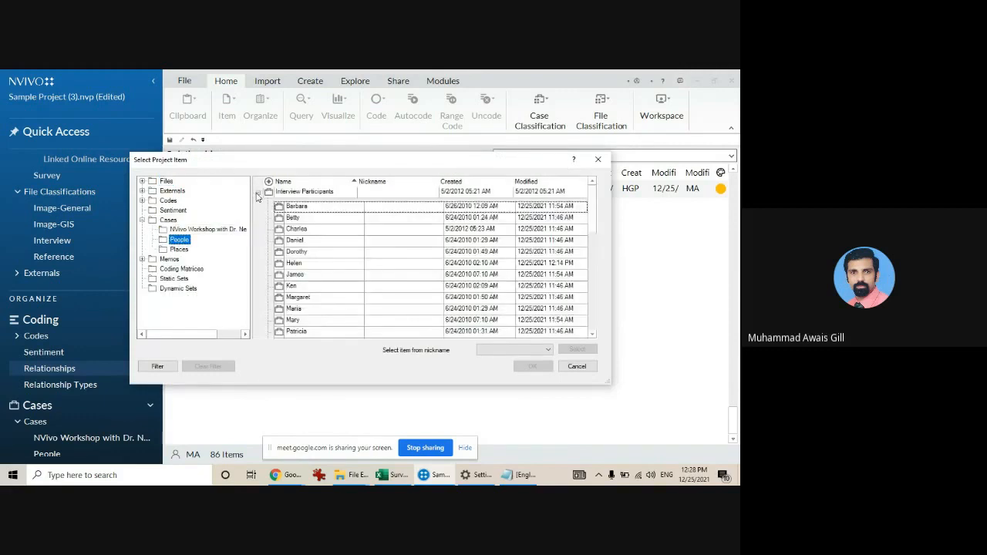
left_click(295, 218)
left_click(533, 366)
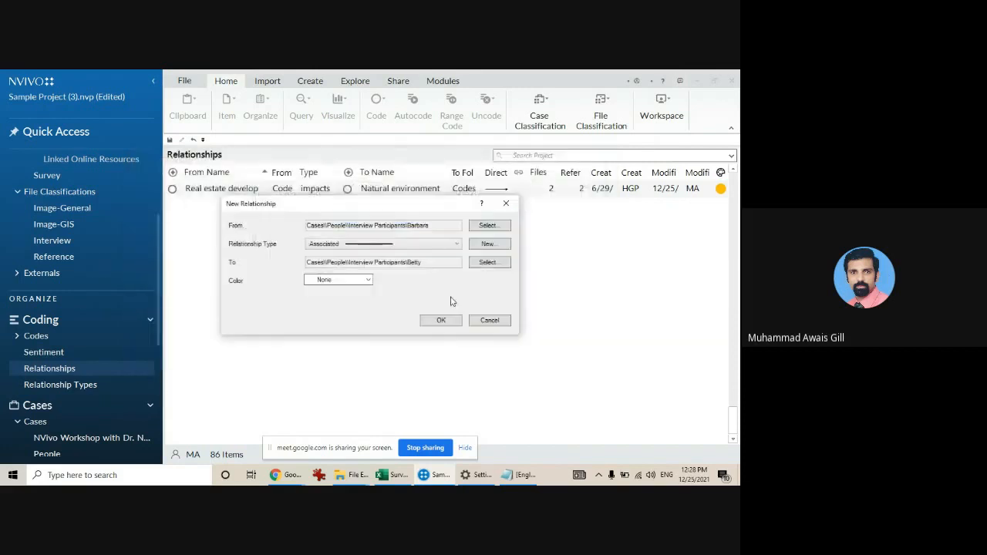
Review the available relationship types for the two participants and cancel the new relationship
left_click(456, 249)
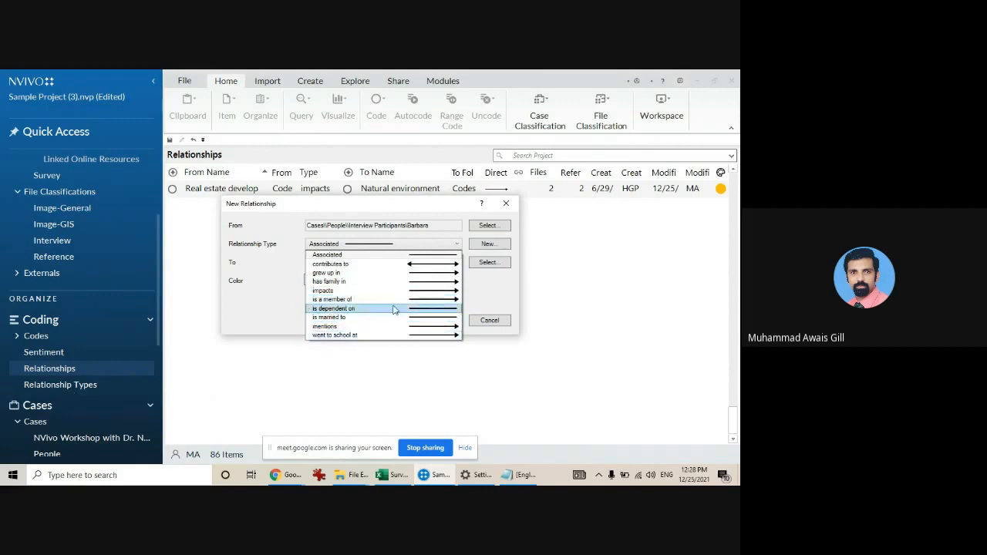
left_click(482, 322)
left_click(489, 321)
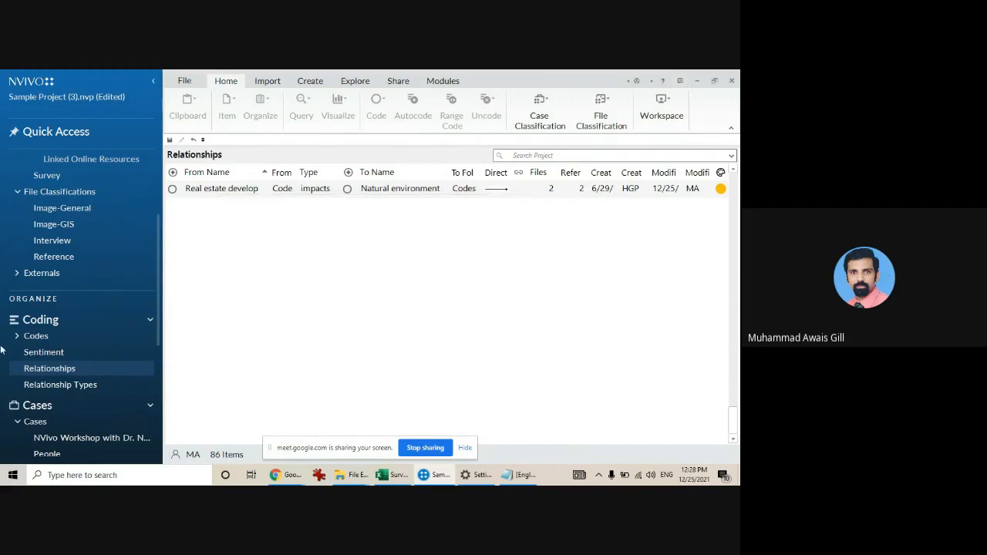
Examine the direction options offered for a new relationship type and cancel it without creating one
left_click(83, 386)
right_click(240, 372)
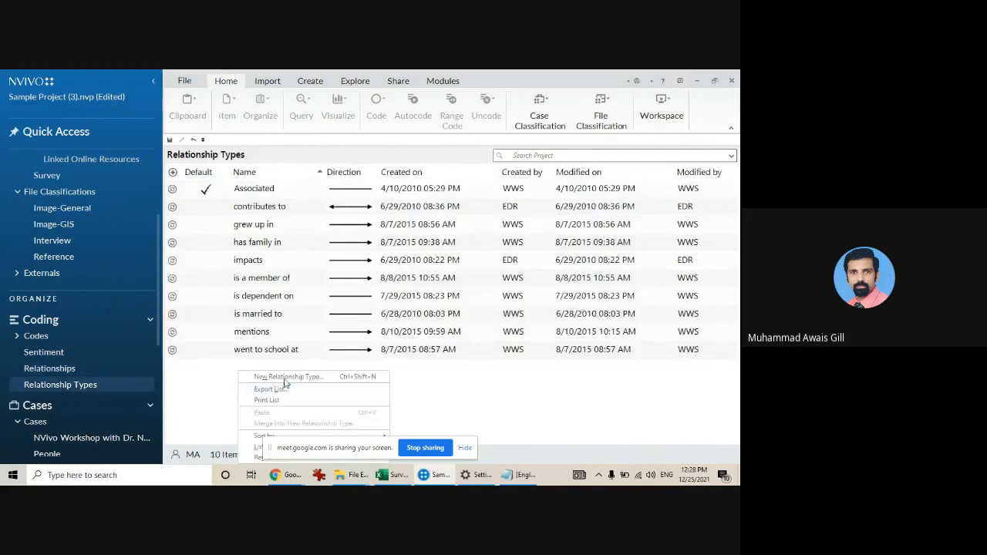
left_click(281, 377)
left_click(399, 276)
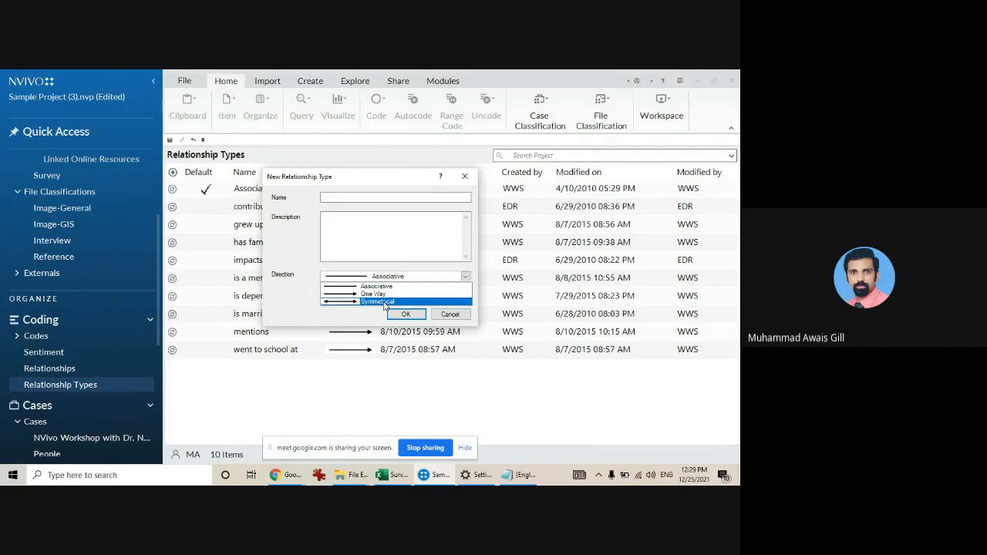
left_click(452, 315)
left_click(451, 314)
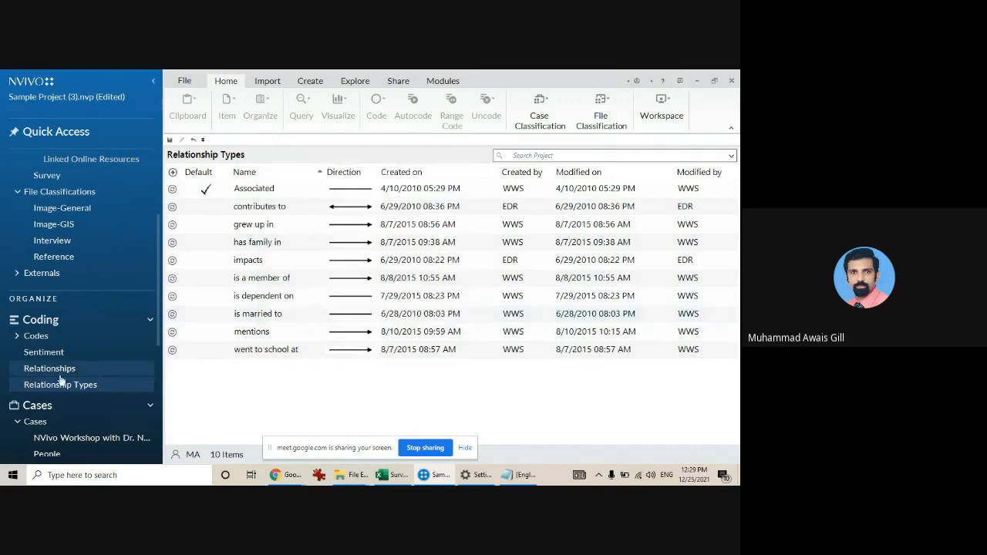
Open the list of relationships, check the Google Meet call in Chrome and return to NVivo
left_click(54, 368)
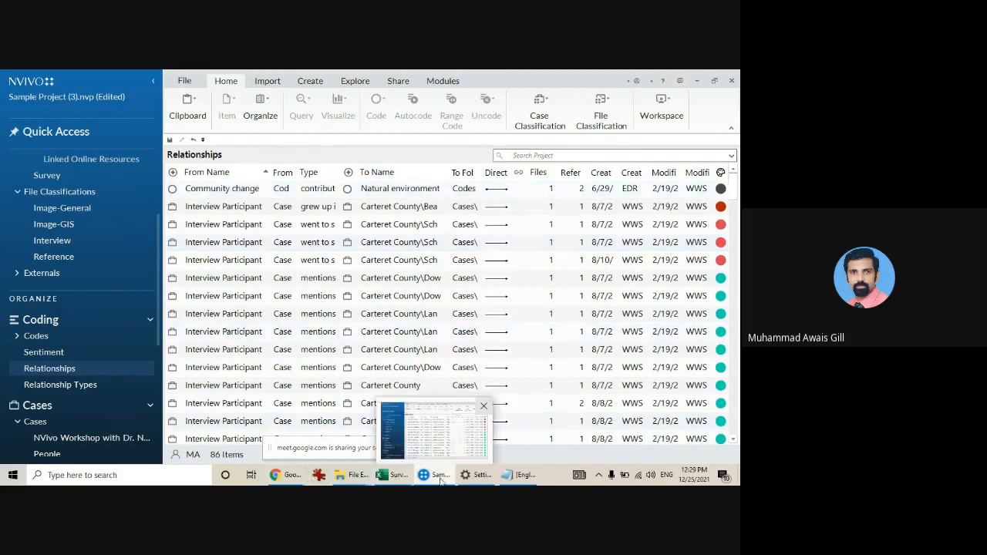
mouse_move(287, 483)
left_click(261, 395)
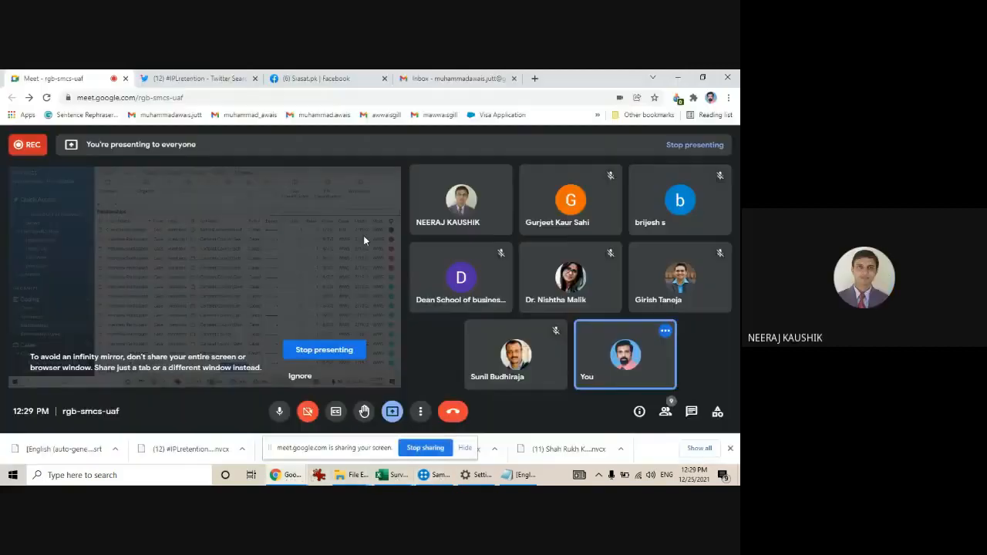
left_click(434, 475)
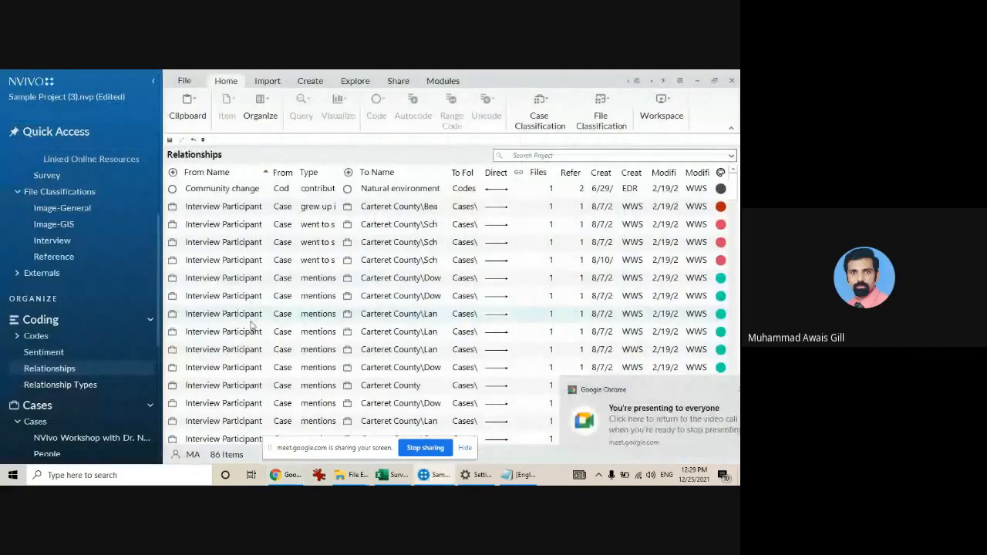
Code the open interview's introduction, from after the word "Interview" through "writes cooking curriculum", to the NVivo Workshop code
left_click(82, 335)
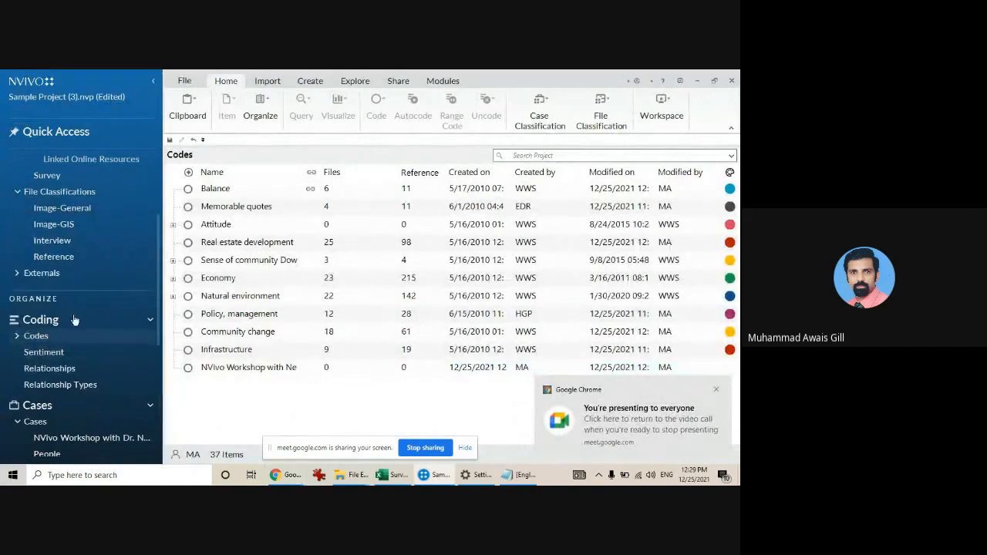
scroll(39, 293, "up", 1)
scroll(97, 293, "up", 1)
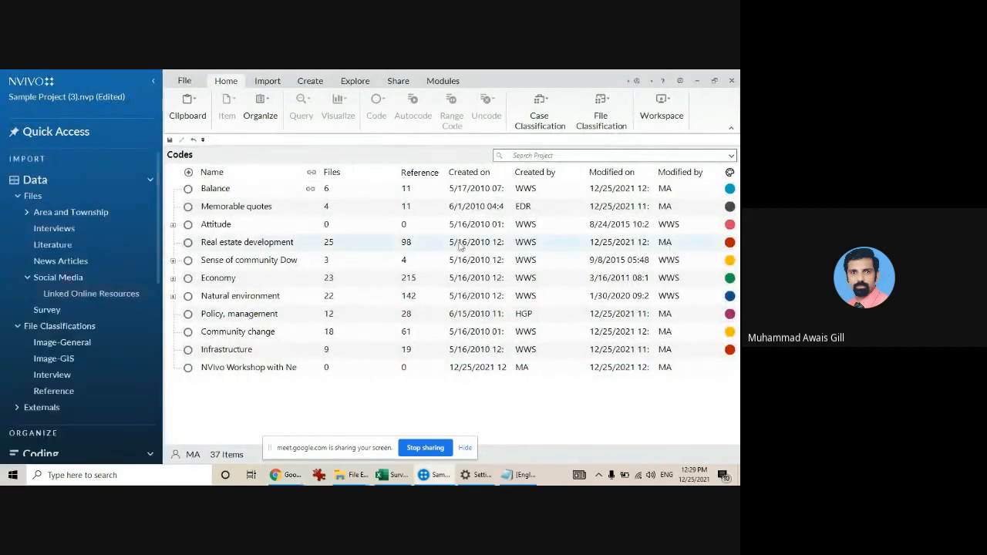
left_click(54, 231)
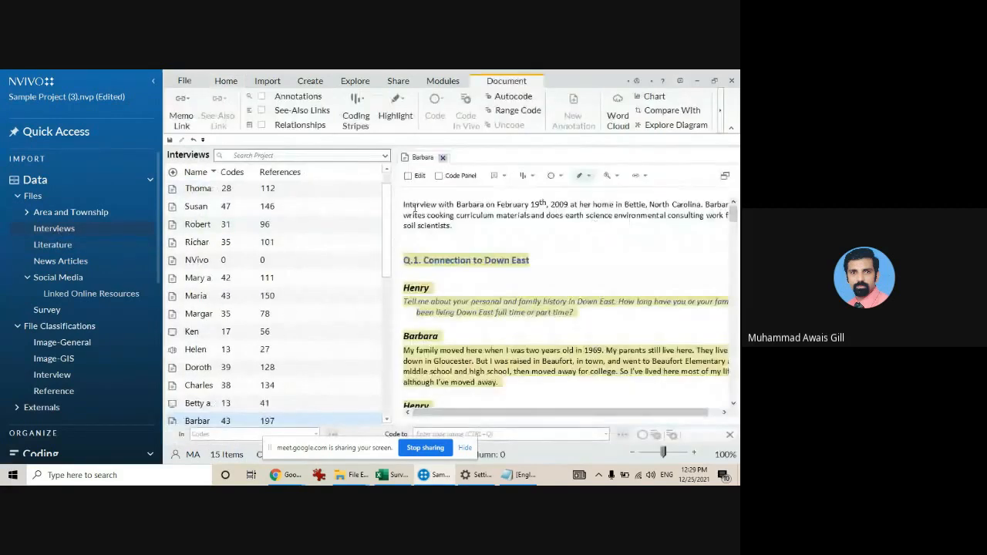
left_click_drag(437, 204, 488, 216)
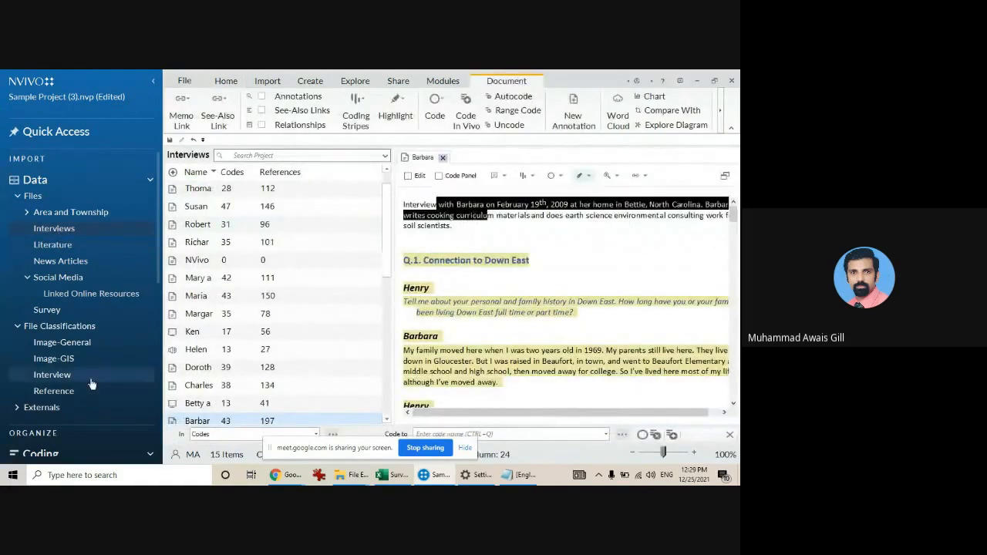
scroll(62, 333, "down", 2)
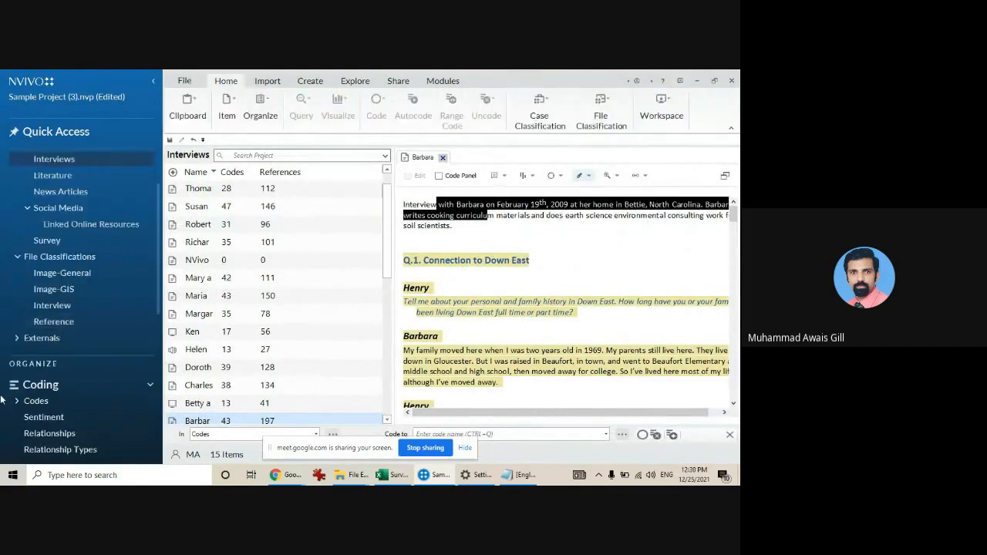
left_click(38, 401)
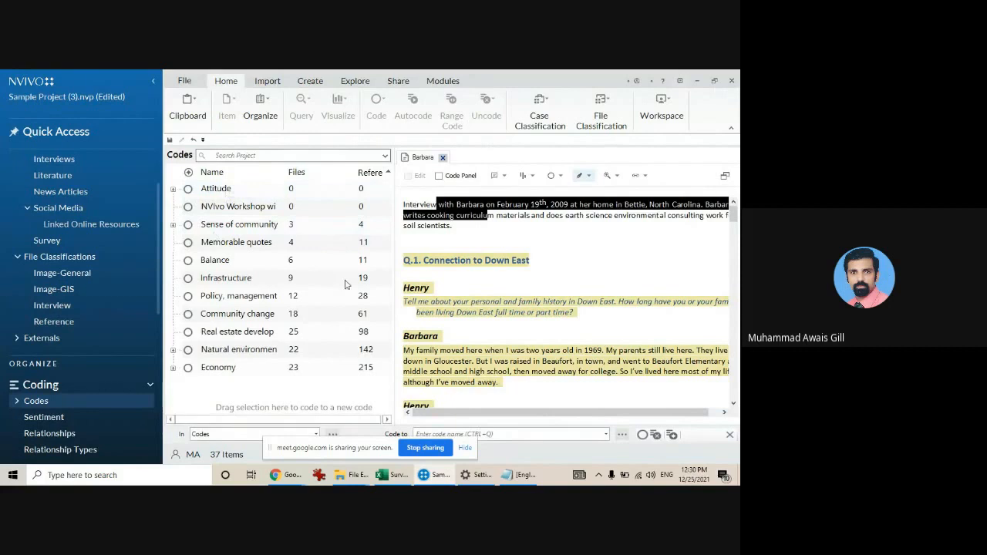
left_click_drag(333, 224, 229, 213)
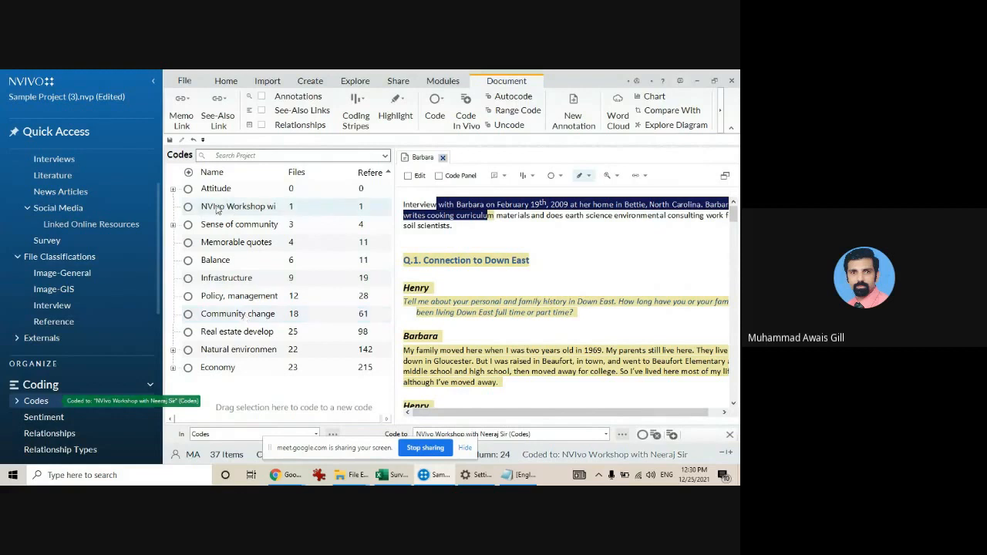
Code the passage from "and does earth science" through the heading "Q.1. Connection to Down East" to the NVivo Workshop code
left_click_drag(531, 215, 534, 261)
left_click_drag(478, 260, 238, 207)
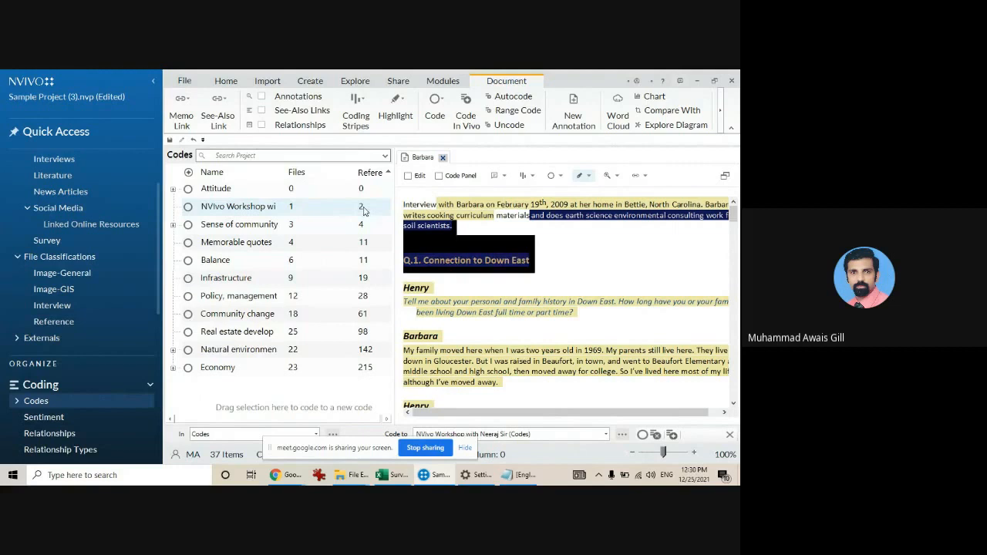
left_click(495, 216)
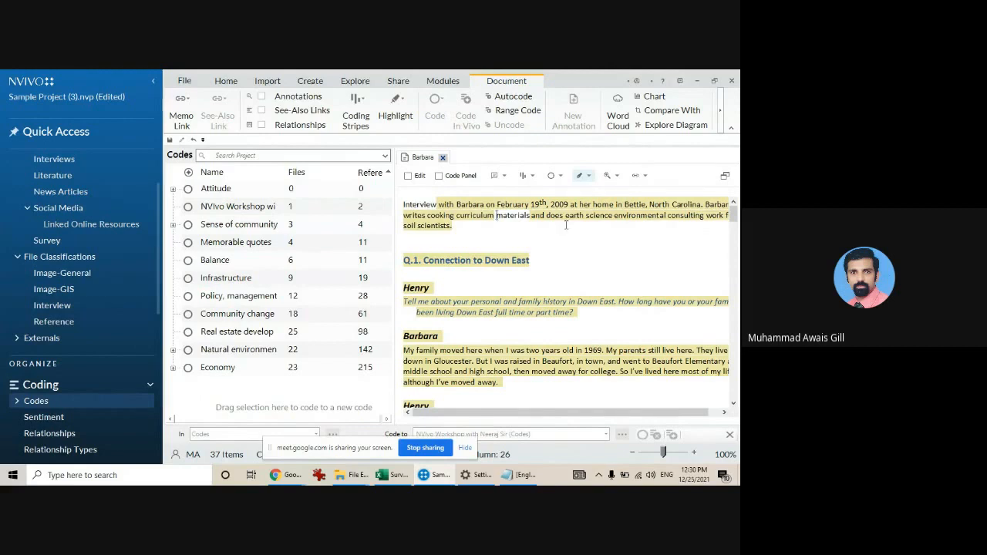
left_click(500, 206)
left_click_drag(501, 207, 526, 205)
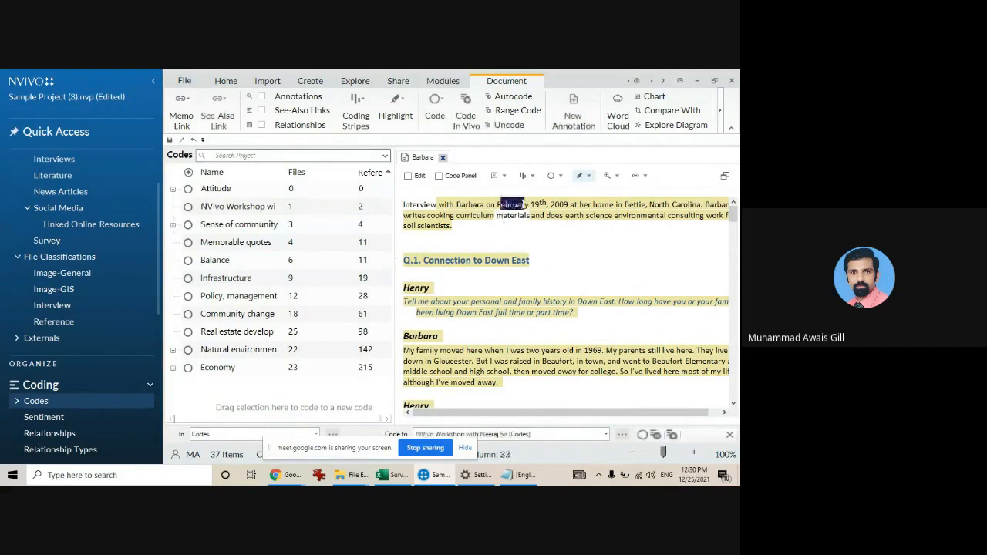
left_click_drag(443, 216, 479, 227)
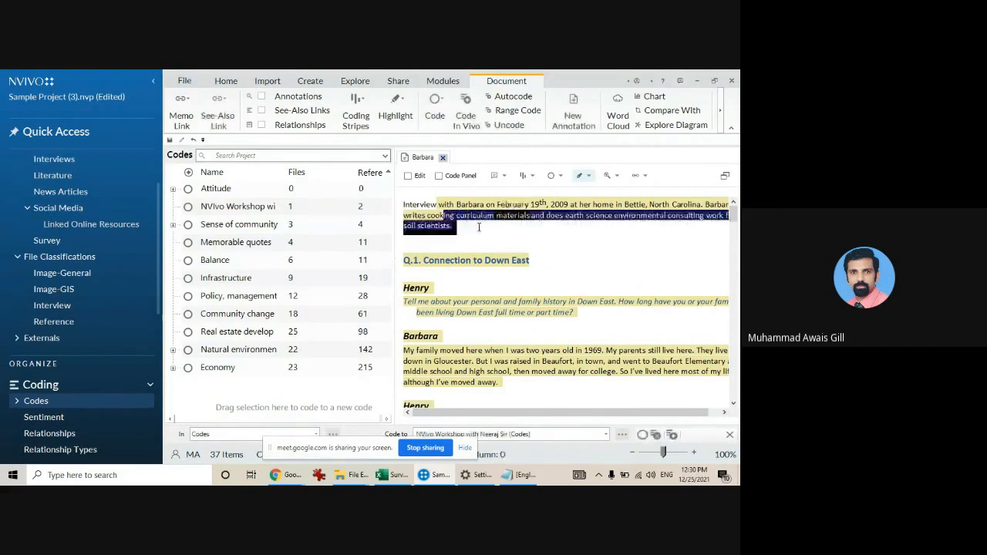
left_click(476, 230)
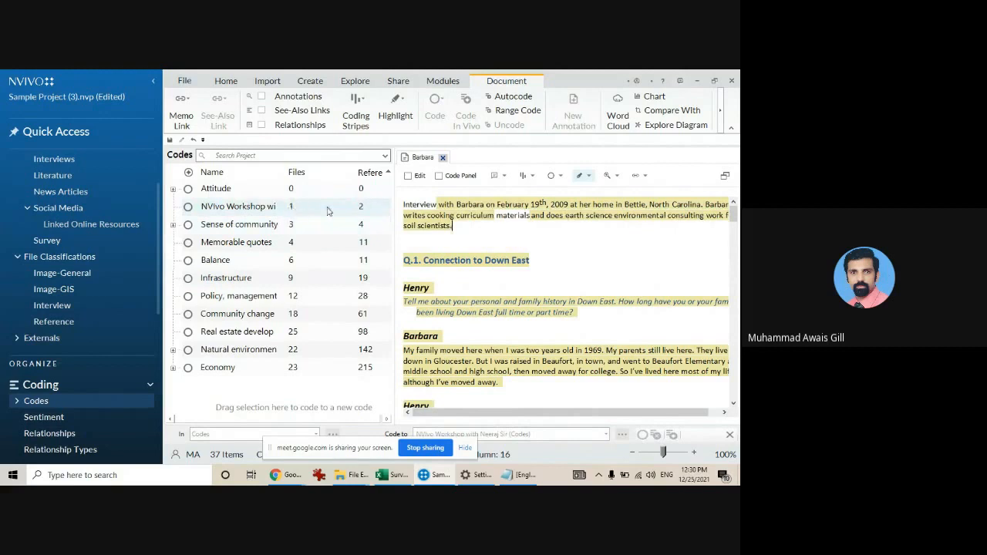
Open the choice of codes for the introduction's last selected passage and close it without coding the selection
left_click_drag(437, 204, 577, 206)
left_click_drag(509, 215, 574, 224)
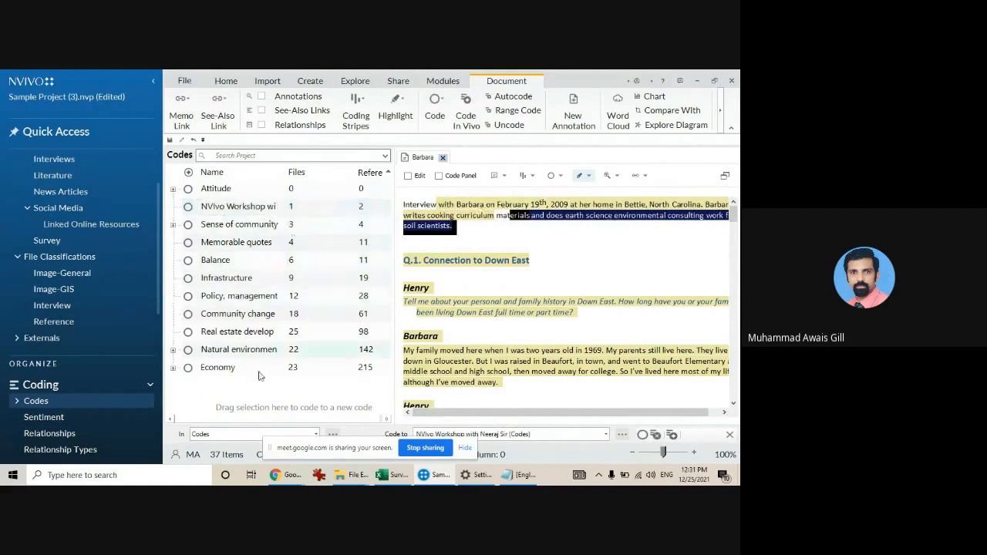
right_click(554, 217)
left_click(576, 227)
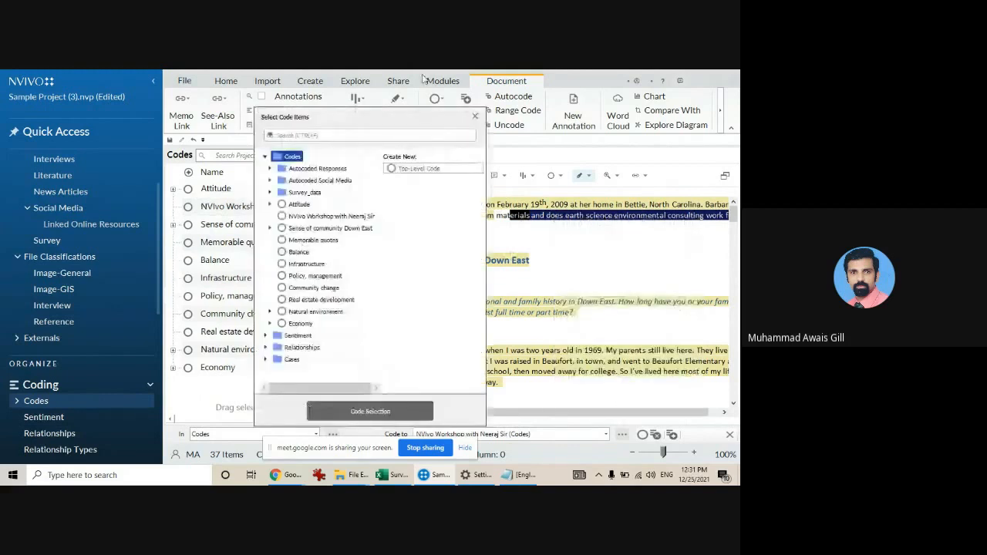
left_click(475, 116)
left_click(517, 256)
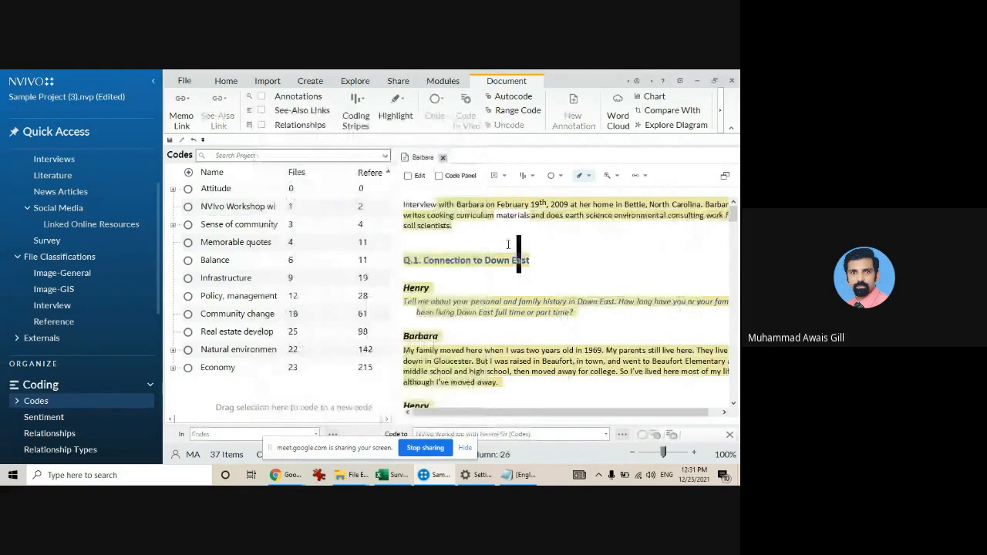
scroll(73, 208, "up", 2)
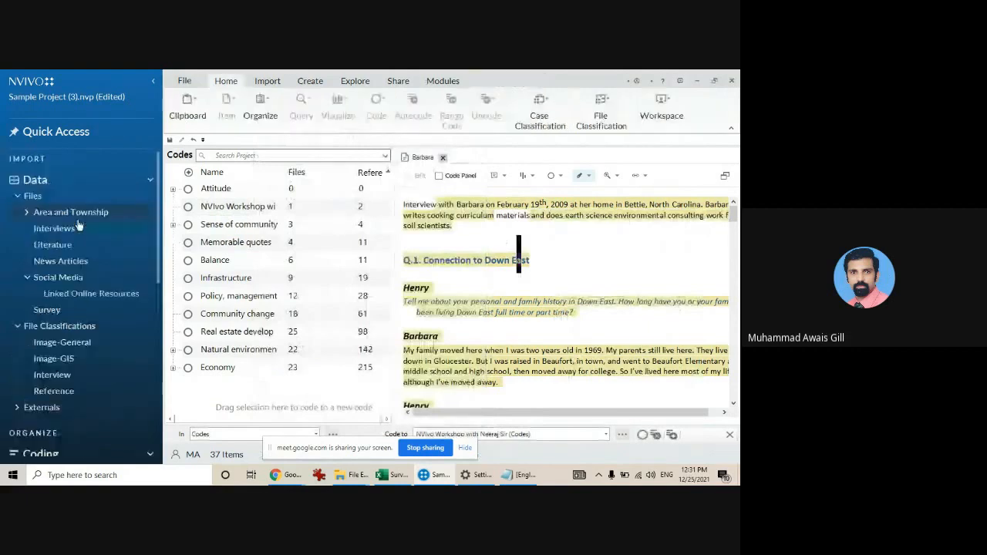
List the files in the Interviews folder, select the NVivo Workshop transcript and close the open interview document
left_click(54, 228)
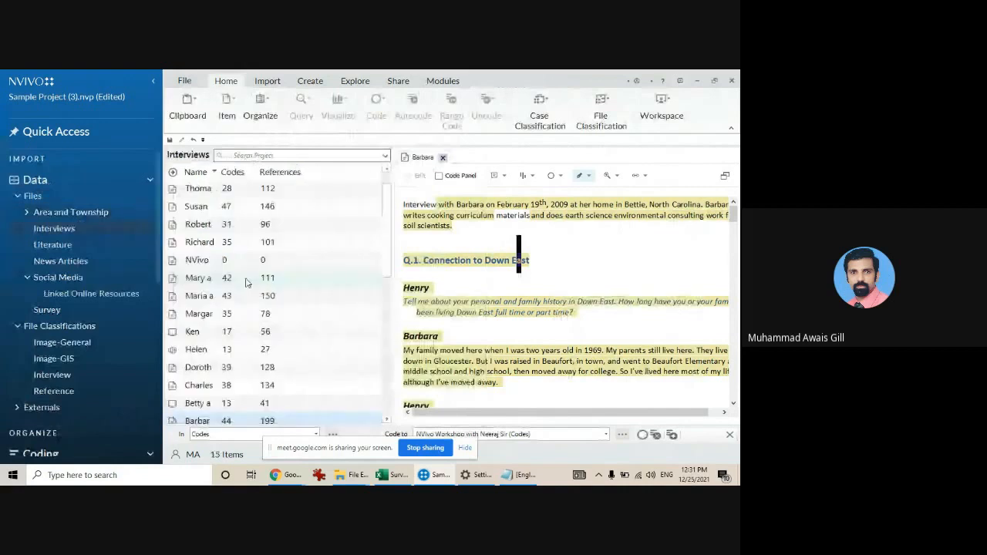
scroll(247, 282, "down", 1)
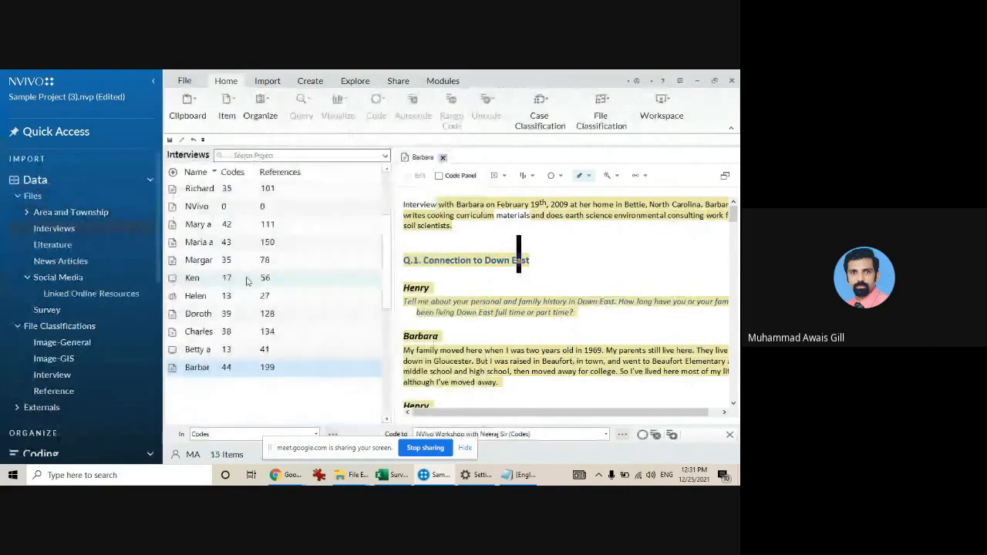
left_click(199, 206)
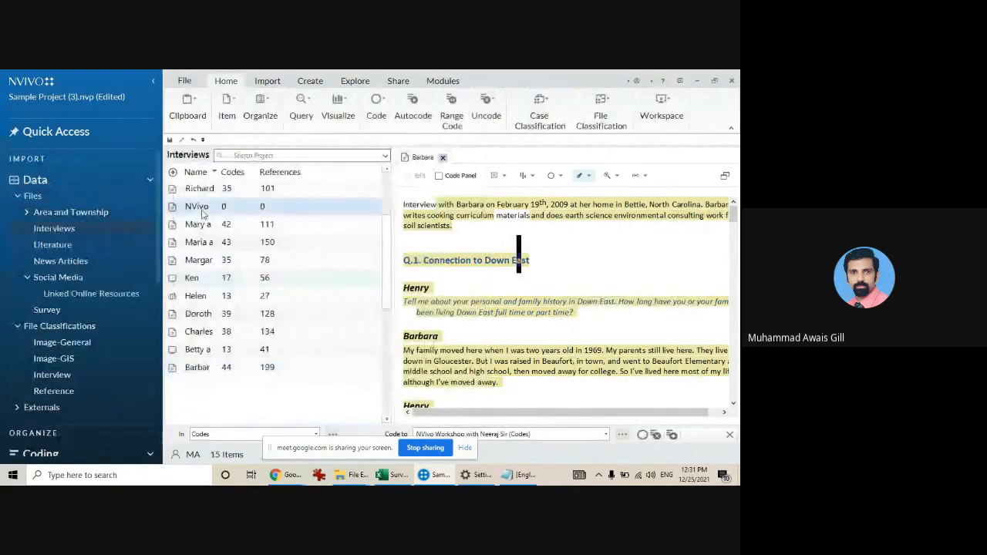
left_click(442, 158)
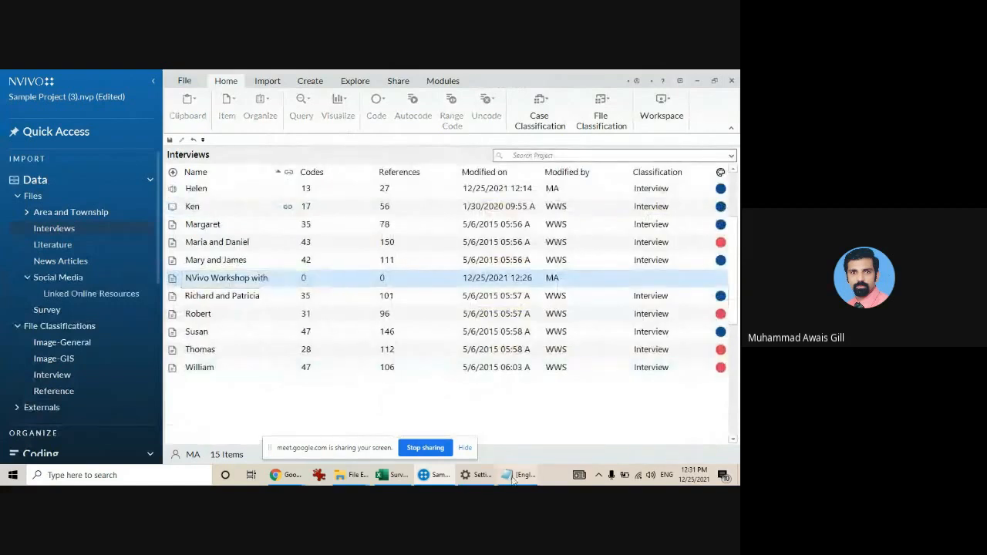
Close the unneeded background windows, including Settings, the survey workbook, and the 4. Survey Data and Downloads folders, leaving NVivo in view
mouse_move(513, 480)
left_click(569, 407)
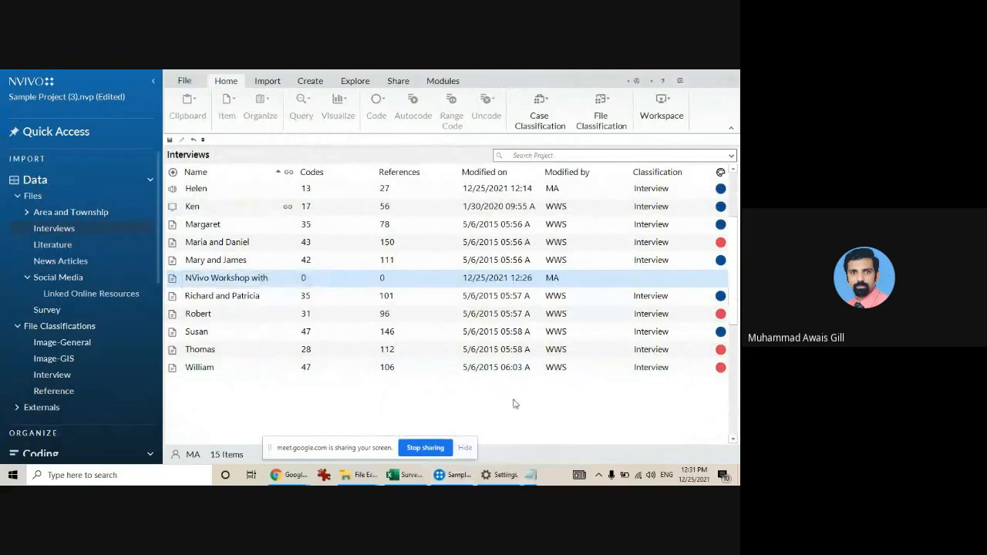
mouse_move(530, 475)
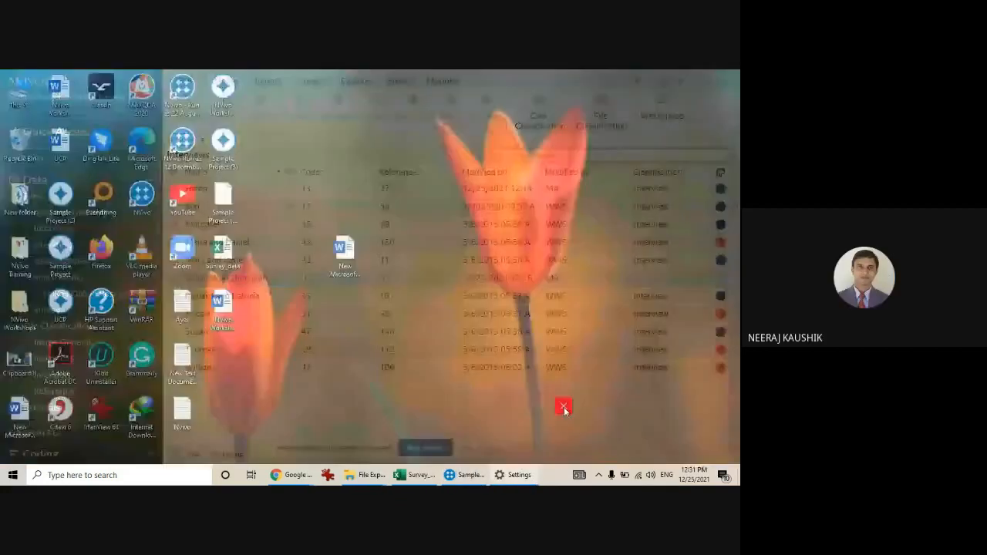
left_click(564, 408)
mouse_move(449, 479)
left_click(492, 408)
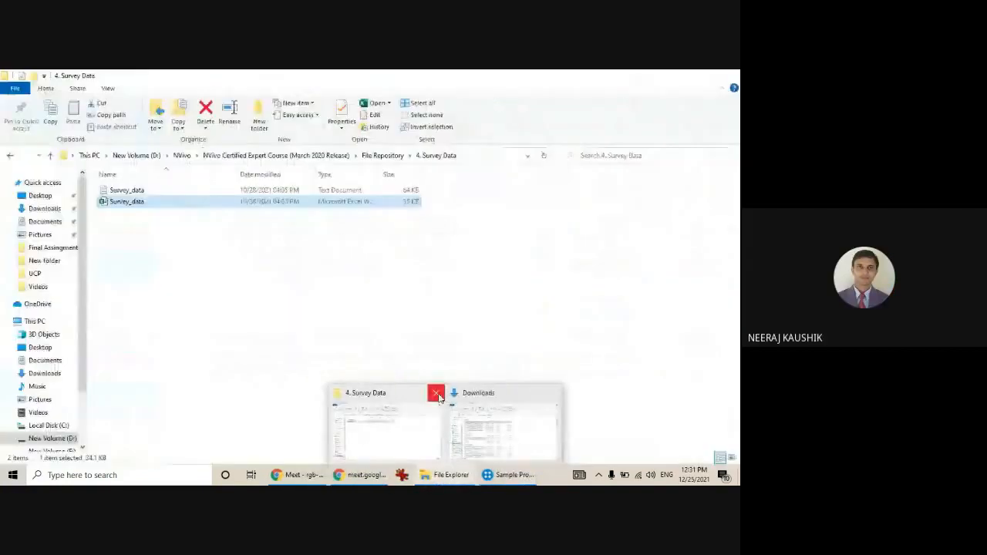
left_click(435, 392)
left_click(494, 395)
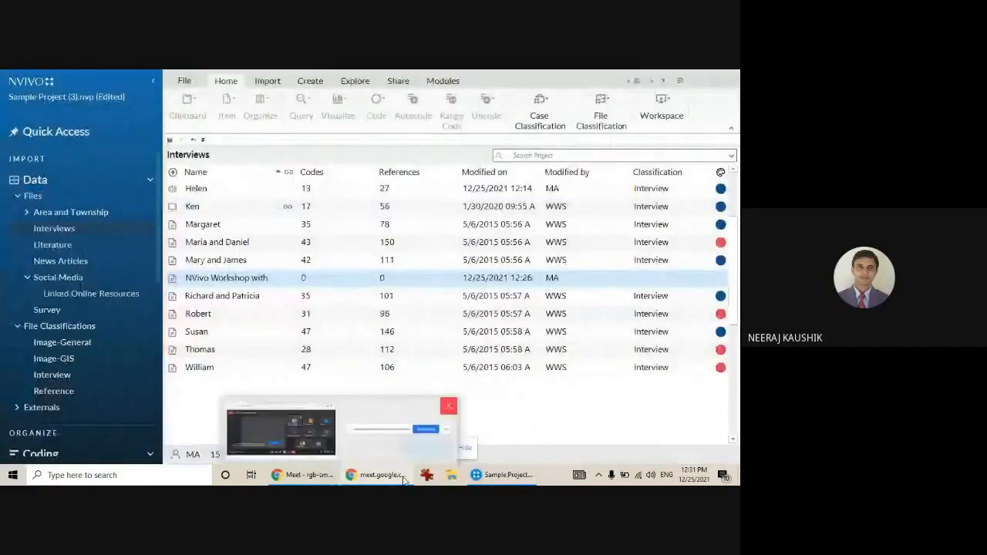
left_click(189, 395)
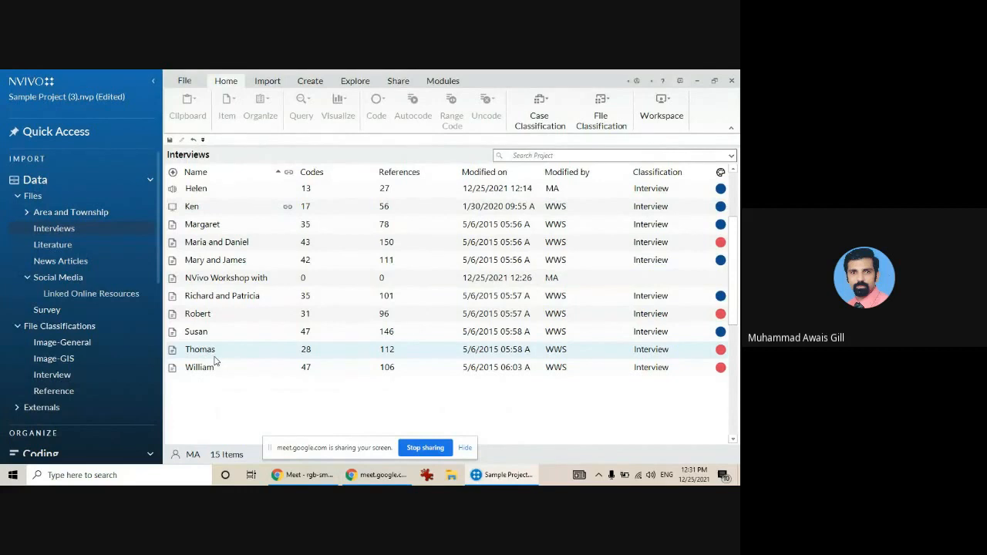
Display the project's list of codes with none of them selected
scroll(81, 355, "down", 2)
left_click(40, 435)
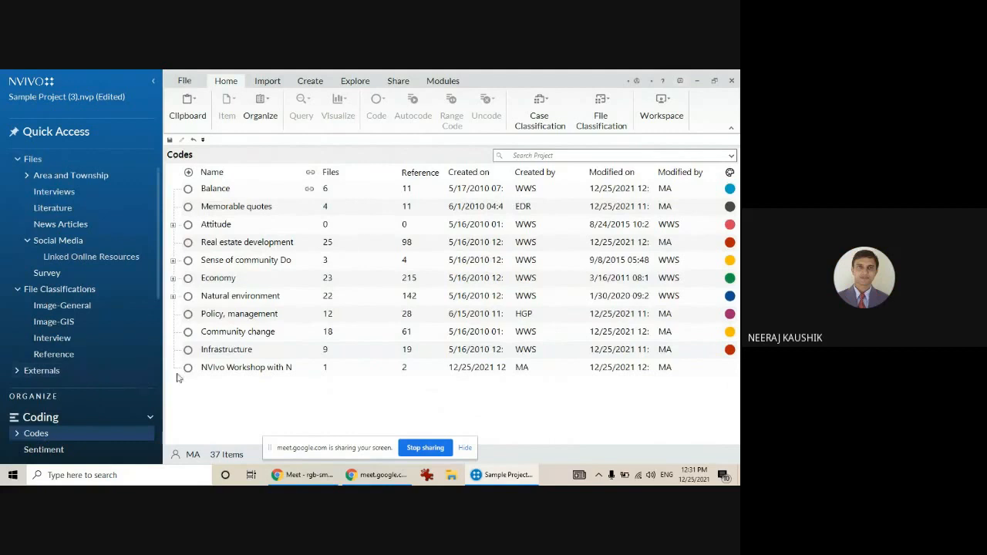
left_click(241, 405)
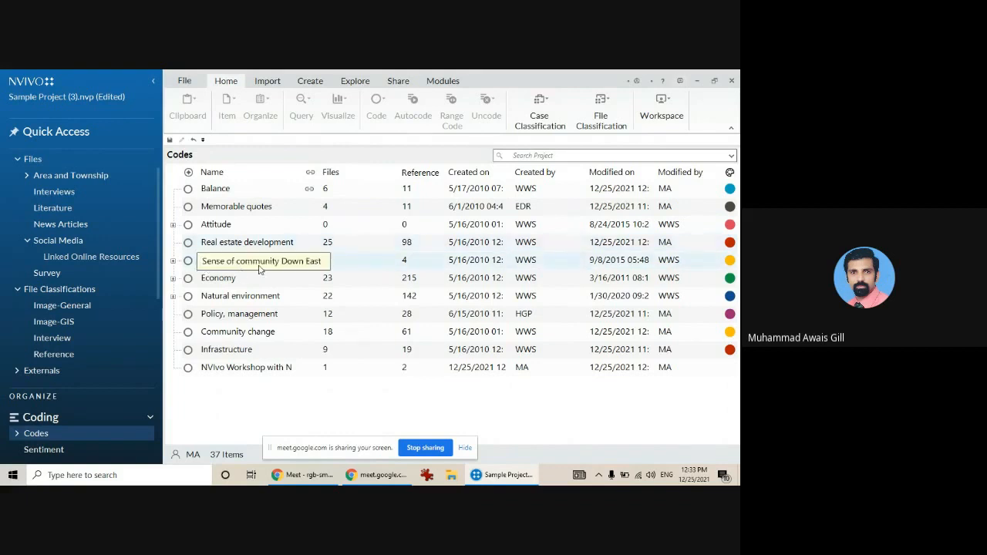
Examine the child codes under Economy and Natural environment, decline the save reminder and collapse both codes again
left_click(173, 280)
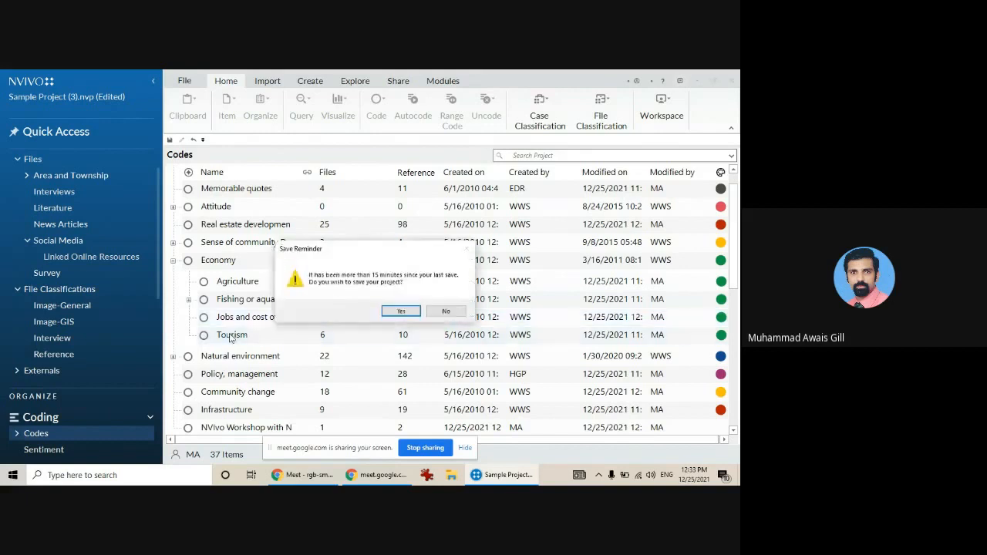
left_click(445, 311)
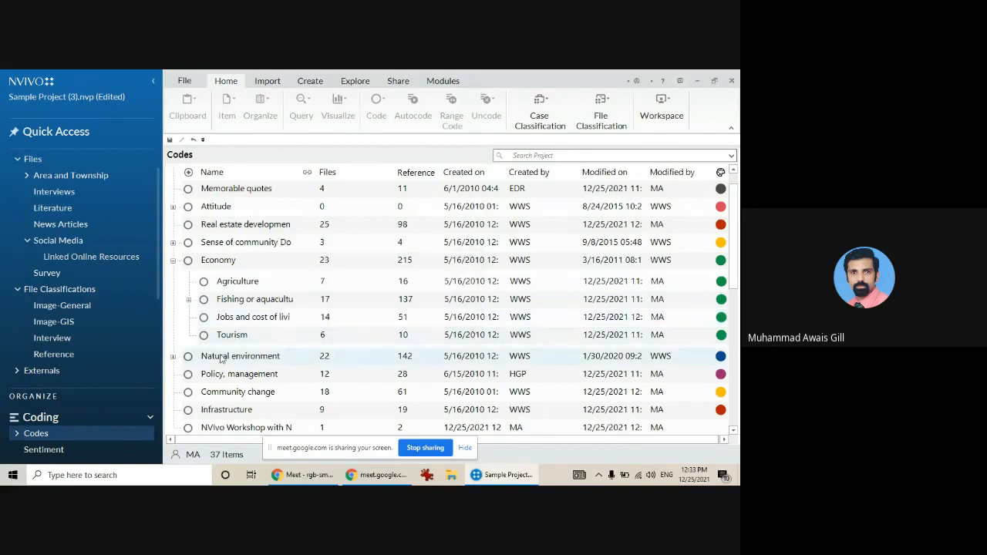
left_click(173, 356)
scroll(254, 359, "down", 2)
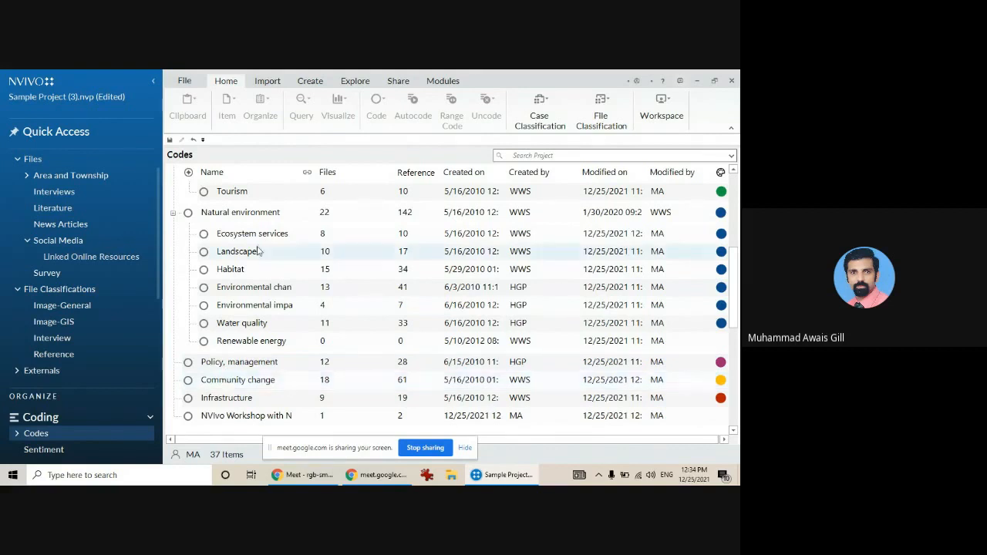
scroll(225, 383, "up", 3)
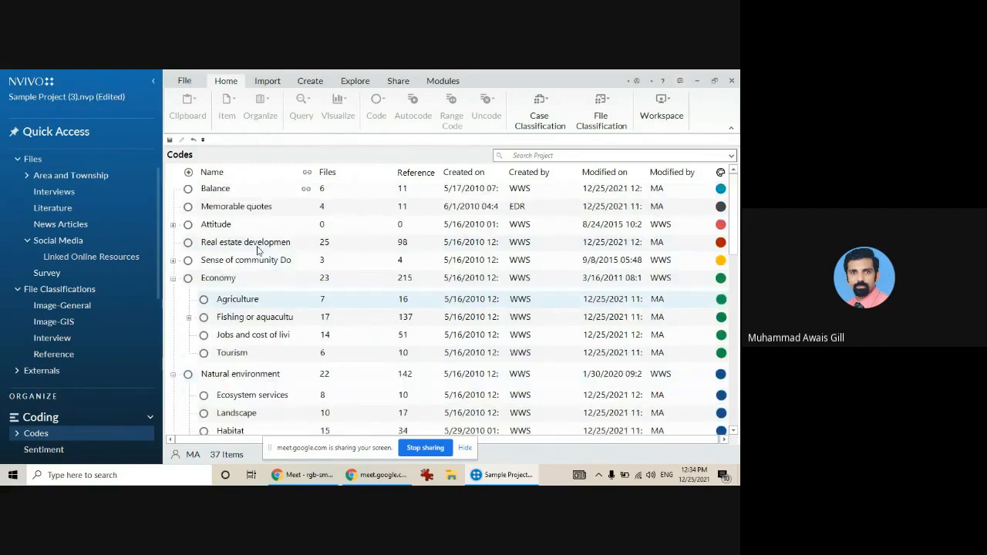
left_click(174, 278)
left_click(174, 296)
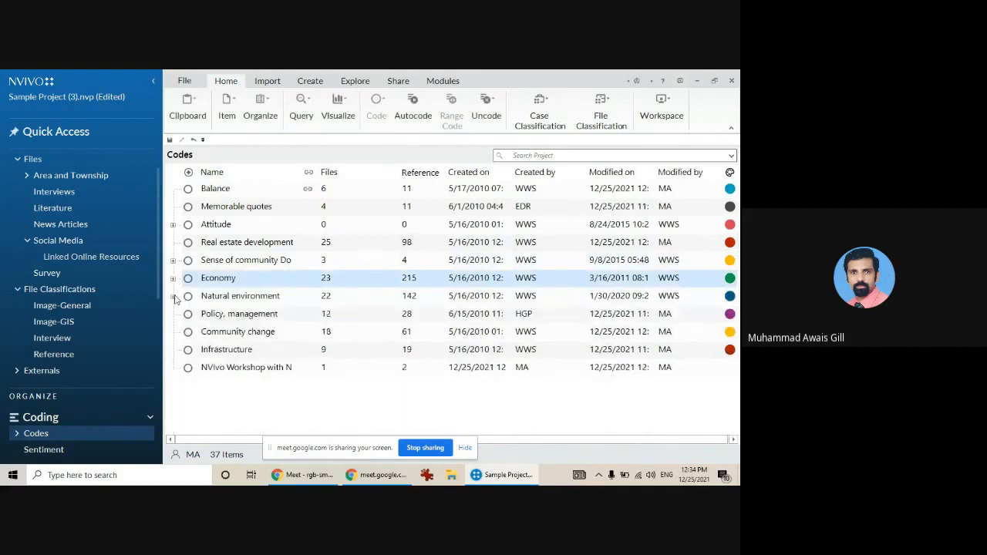
left_click(240, 407)
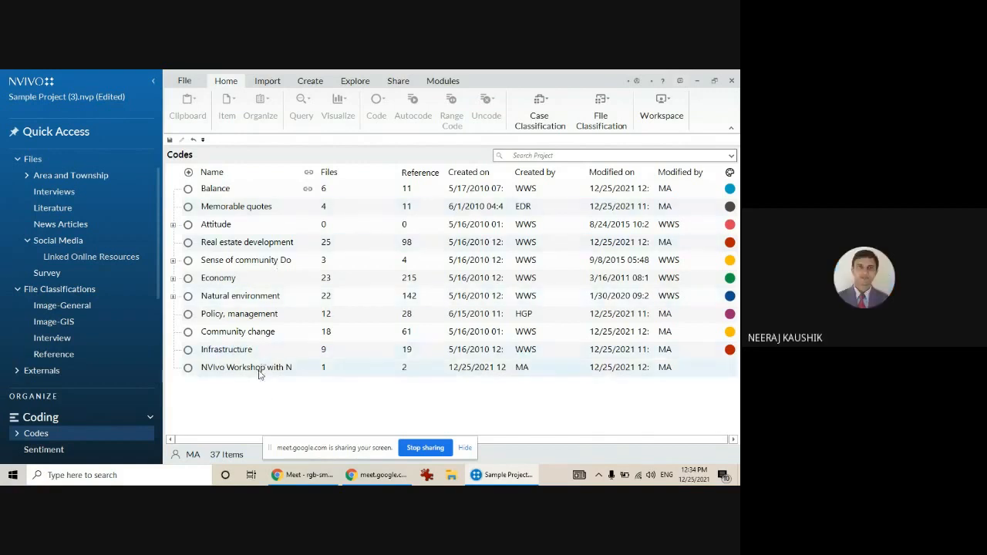
Return to the Interviews folder and open the first interview transcript in its list
scroll(116, 408, "down", 1)
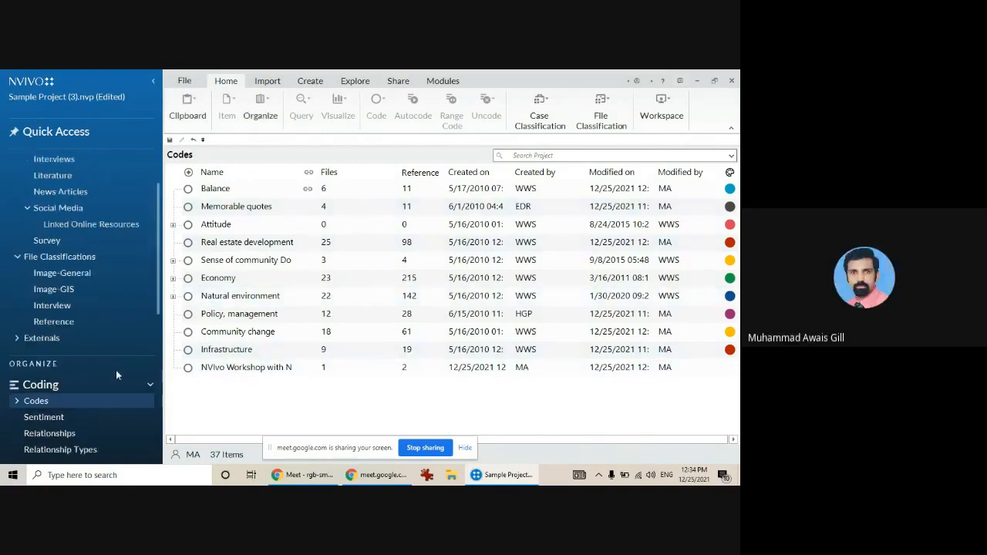
scroll(101, 386, "up", 2)
left_click(66, 229)
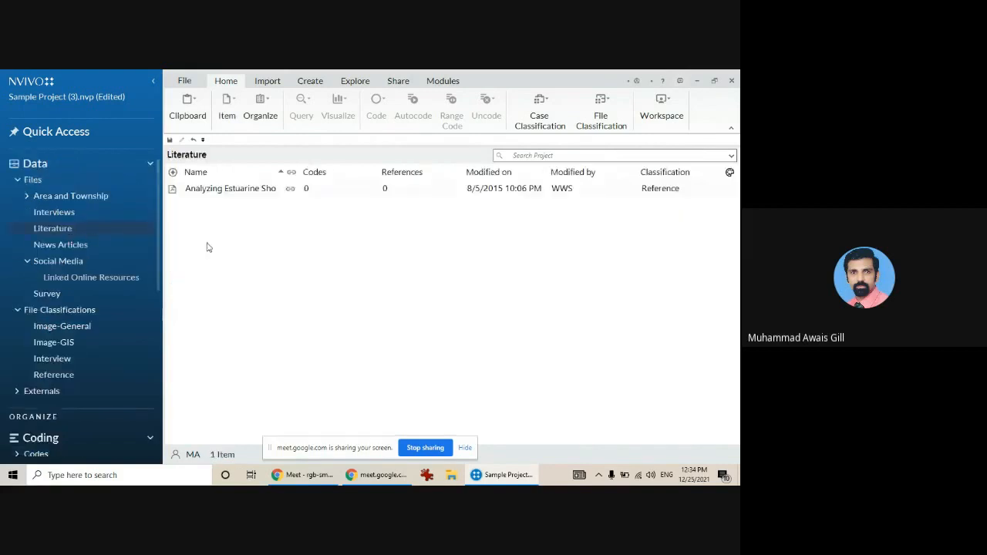
left_click(69, 212)
double_click(308, 191)
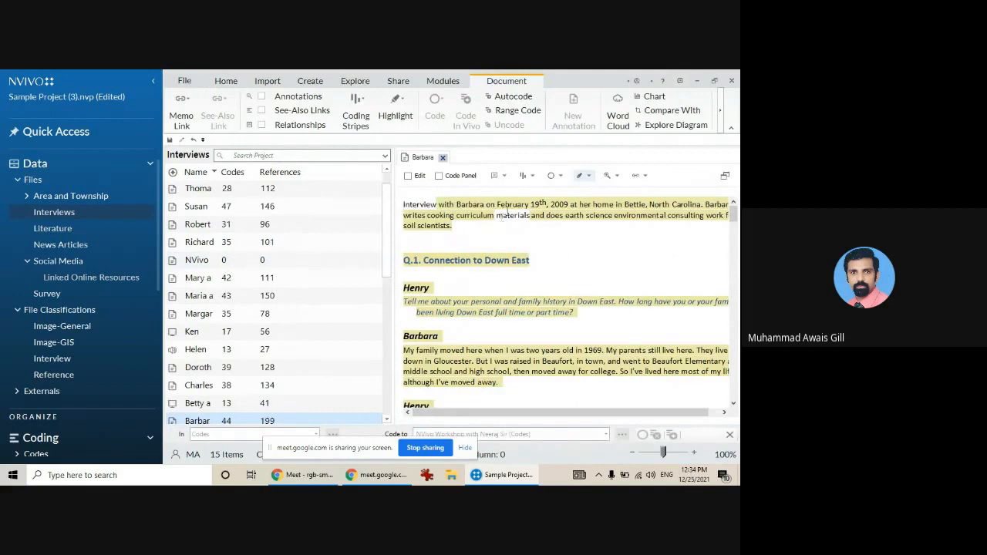
Select the passage from "materials" through the heading "Q.1. Connection to Down East", show the codes list beside it and clear the selection
left_click_drag(507, 215, 533, 266)
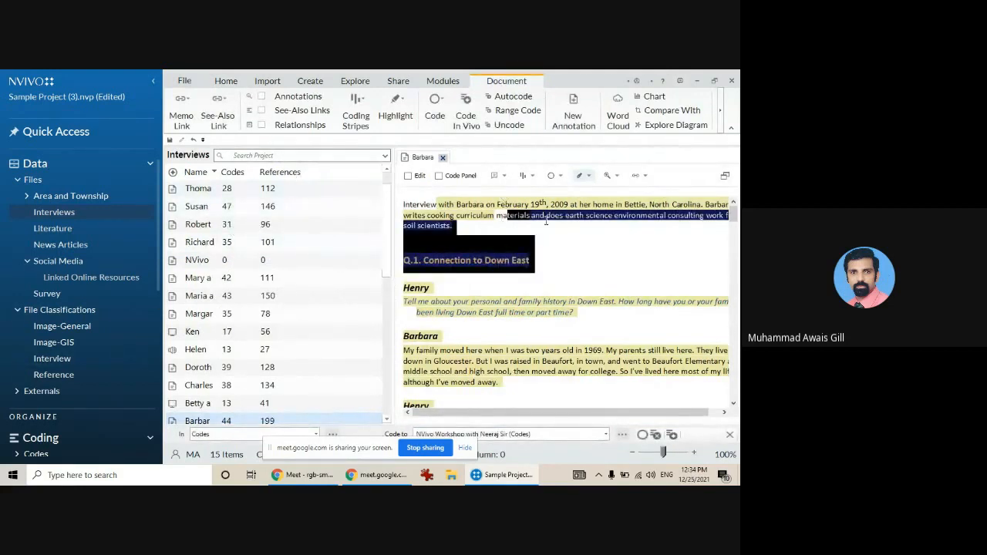
scroll(58, 392, "down", 2)
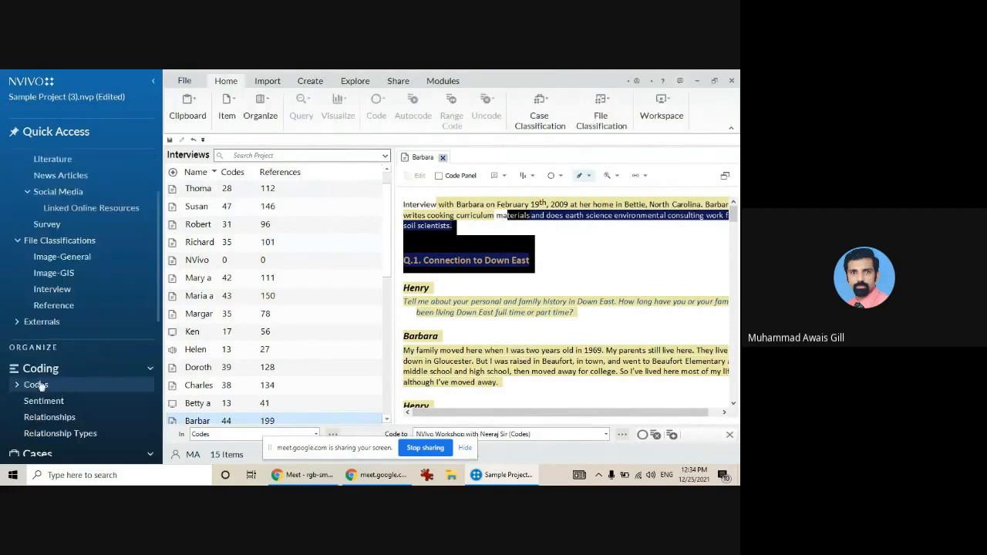
left_click(36, 385)
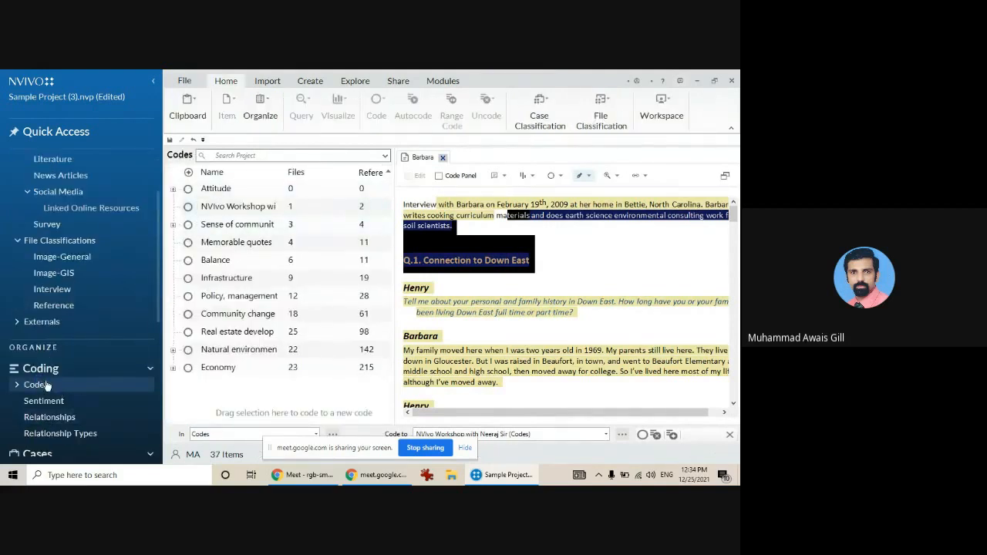
left_click(261, 248)
left_click_drag(260, 250, 540, 261)
left_click(505, 261)
right_click(505, 261)
left_click(453, 261)
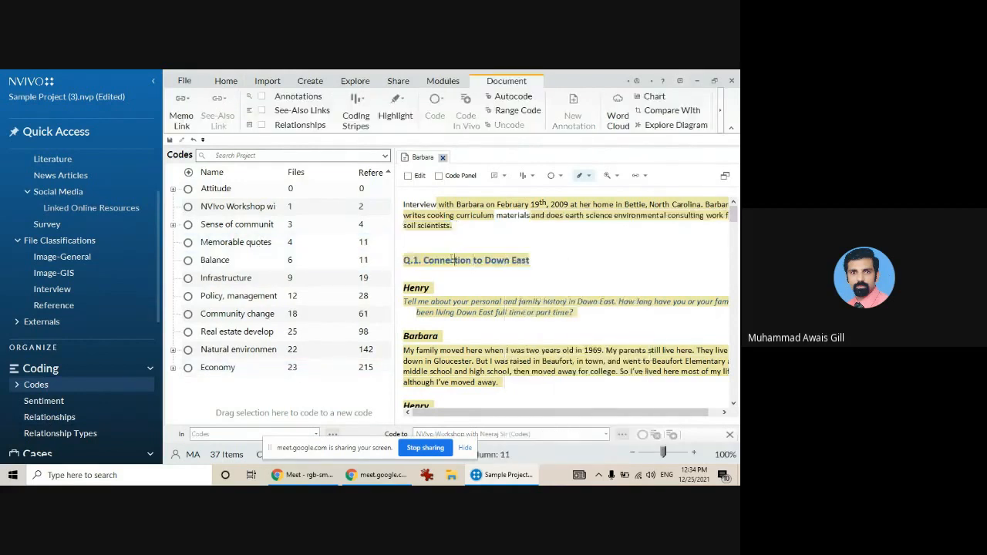
Select the Q.1 question text from "about your personal and family history" through "full time" and show its coding options, pointing out Code In Vivo
left_click_drag(444, 302, 513, 312)
right_click(486, 307)
mouse_move(537, 124)
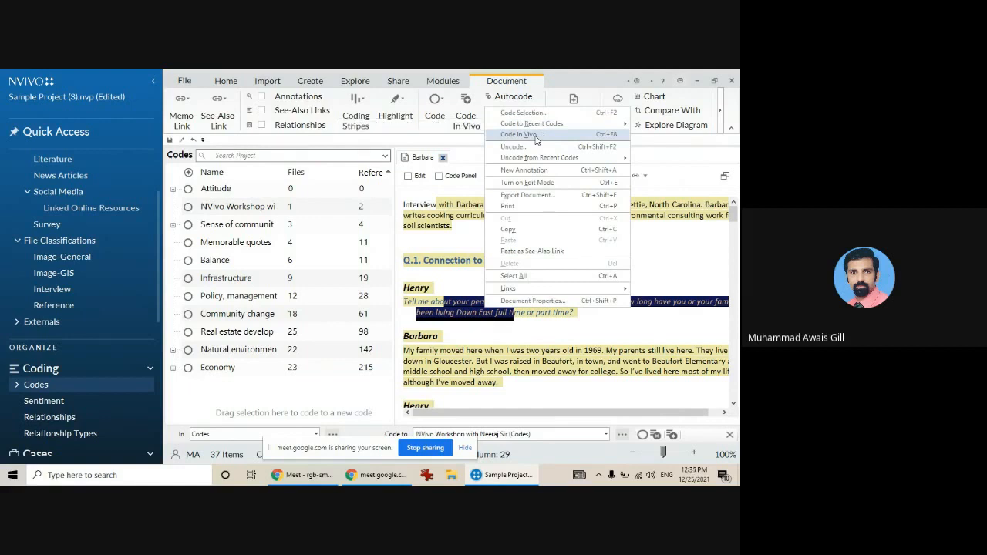
Open the application options, try different initials in the user profile, re-enter the original initials and accept the options
left_click(184, 81)
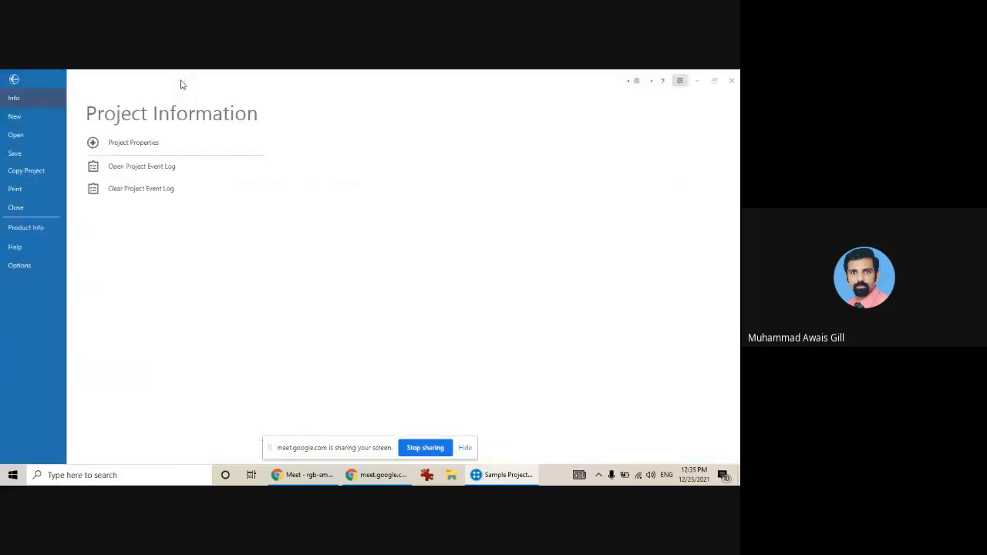
key("Escape")
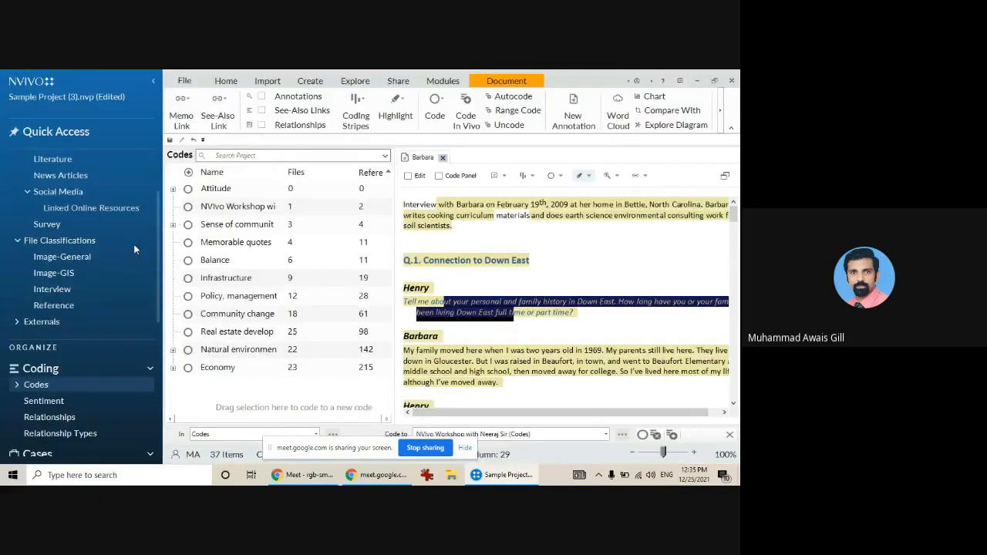
left_click_drag(256, 187, 238, 188)
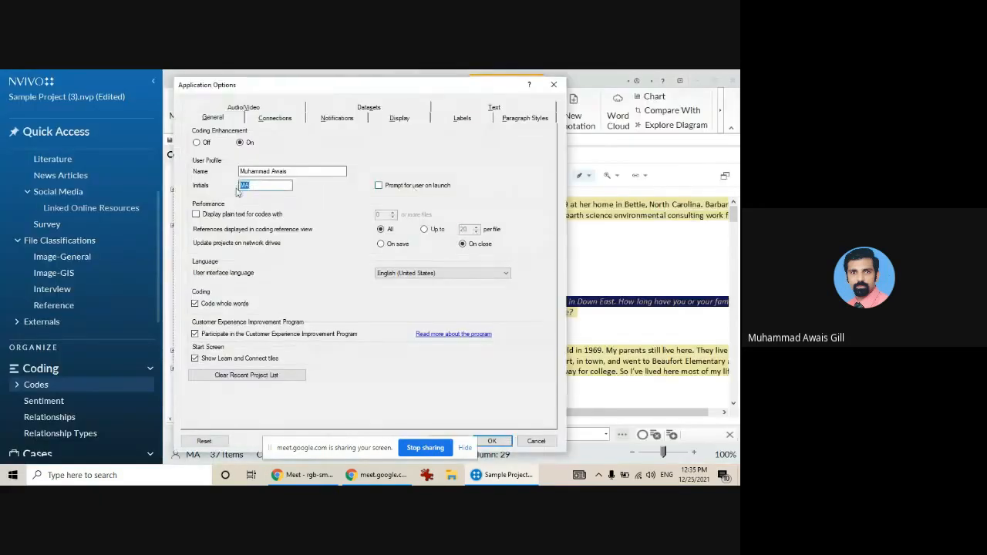
left_click(256, 185)
left_click_drag(264, 187, 217, 189)
type("NV")
left_click_drag(247, 187, 208, 197)
type("MA")
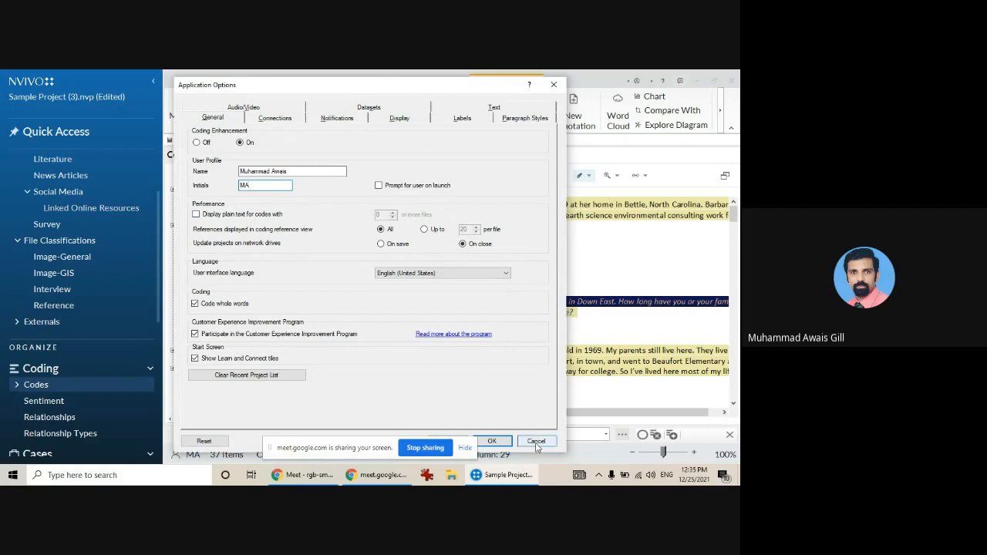
left_click(492, 442)
Show the selected question's coding options again, clear the selection and look through the files in the Interviews folder
right_click(479, 305)
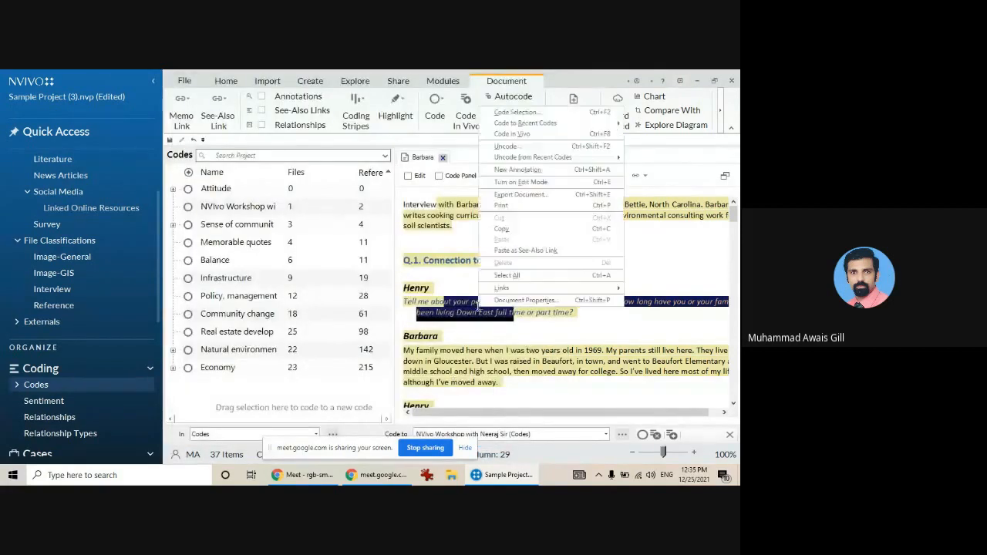
left_click(455, 313)
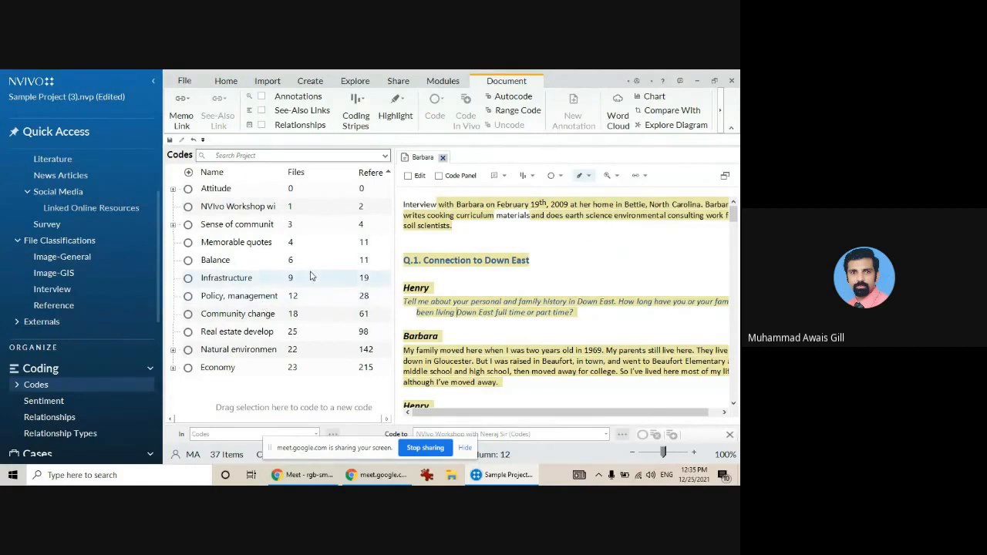
left_click(64, 243)
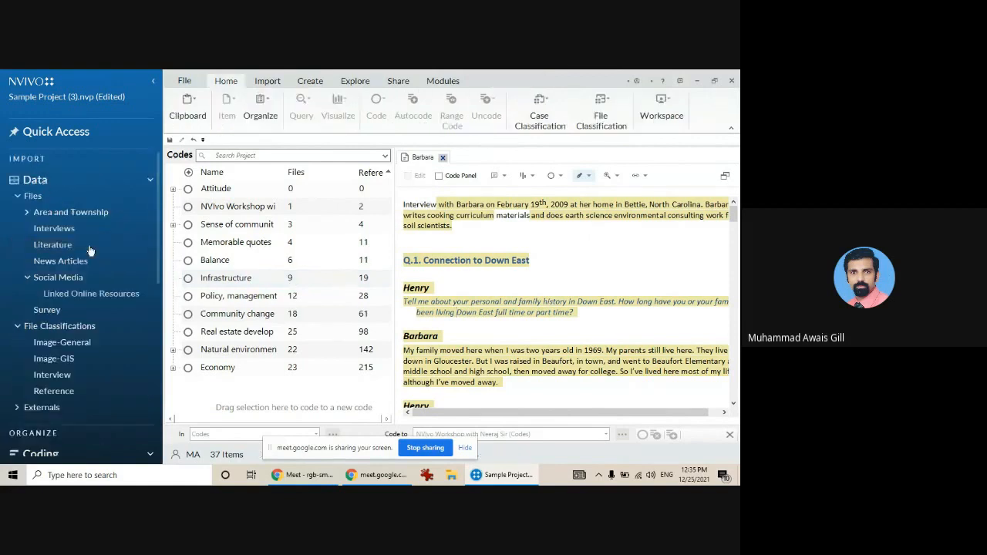
left_click(89, 232)
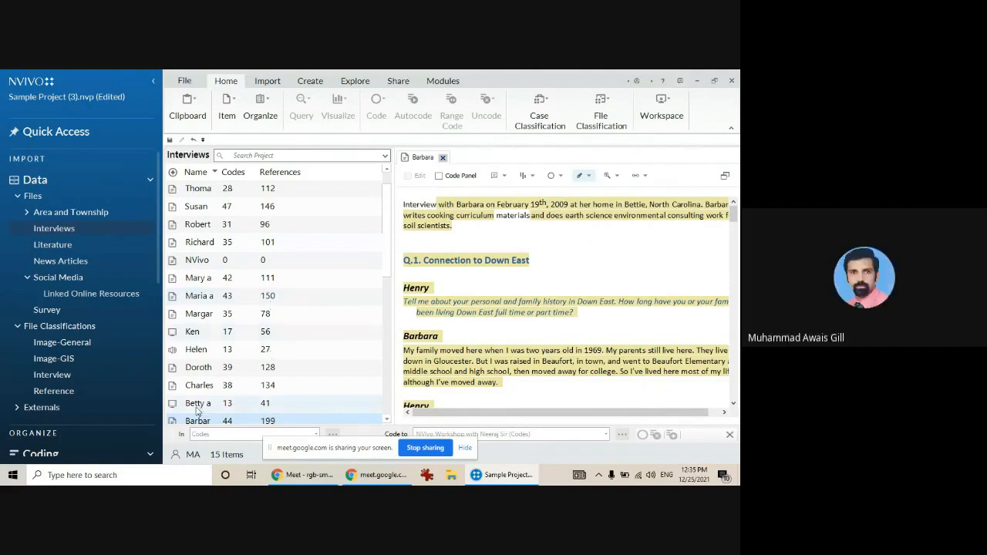
scroll(227, 352, "down", 3)
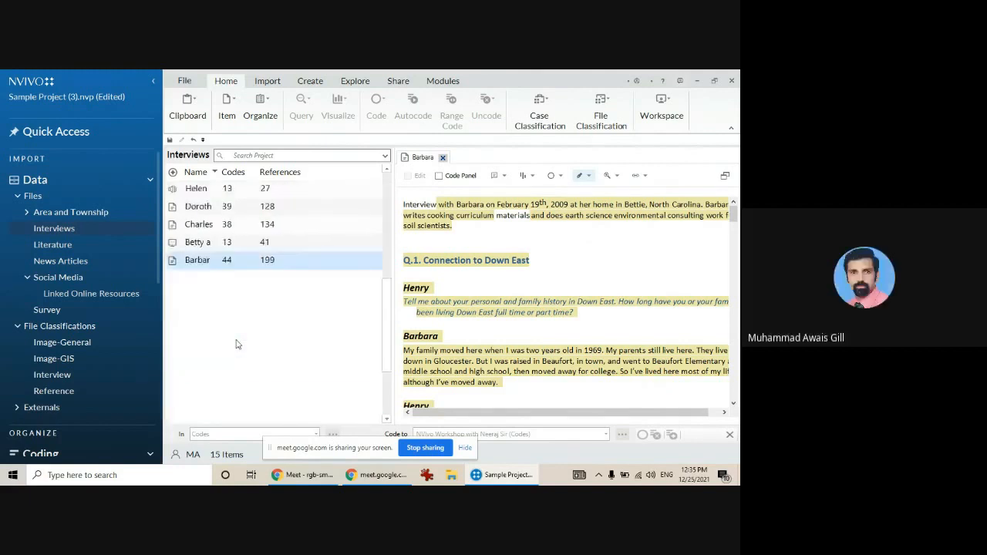
scroll(238, 344, "up", 3)
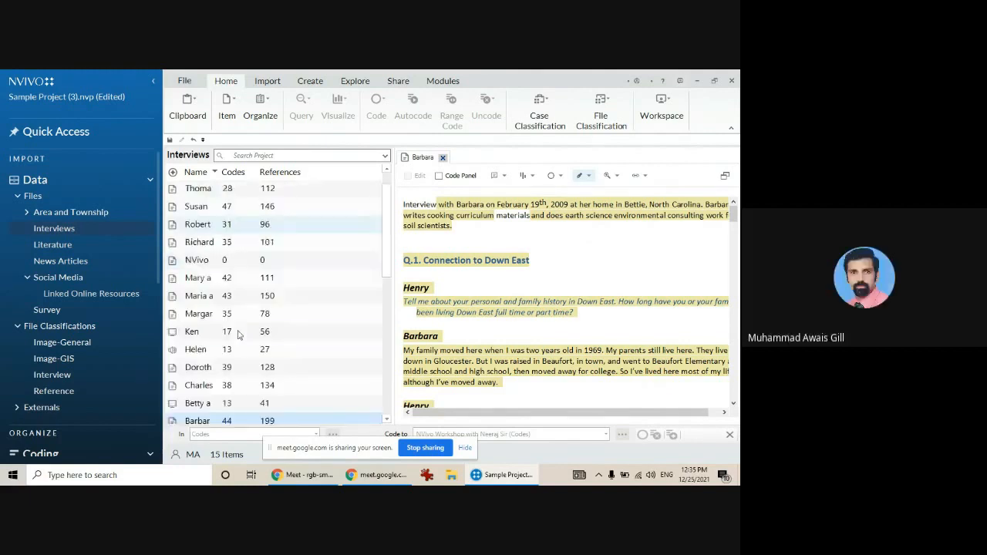
Close the open interview document and start the Autocode Wizard for the NVivo Workshop transcript in the Interviews folder
left_click(199, 266)
left_click(221, 177)
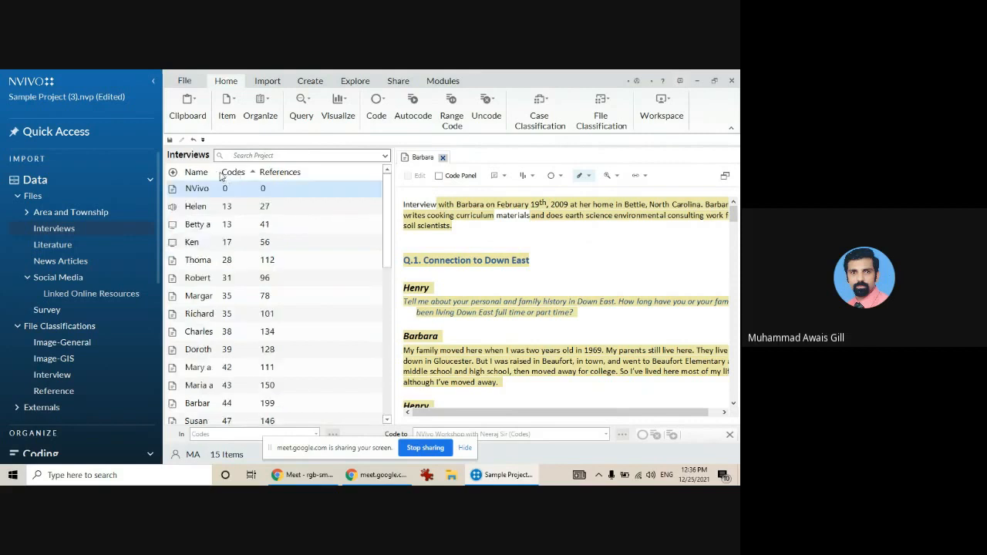
left_click(444, 158)
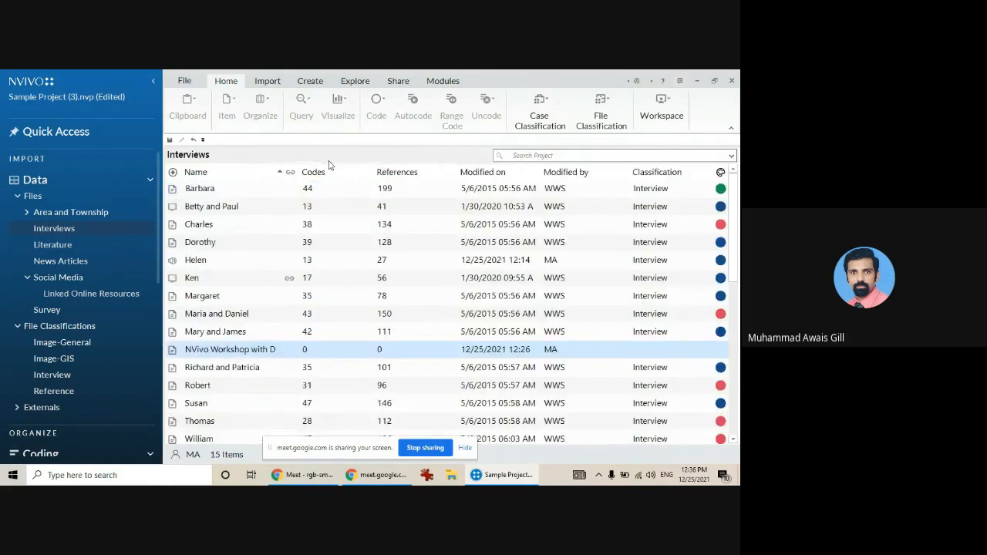
right_click(255, 351)
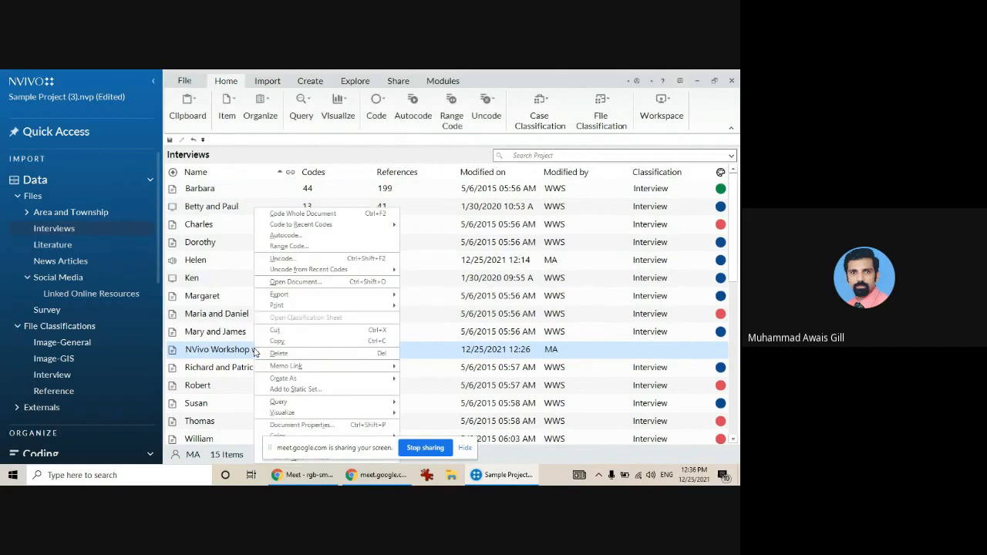
left_click(286, 236)
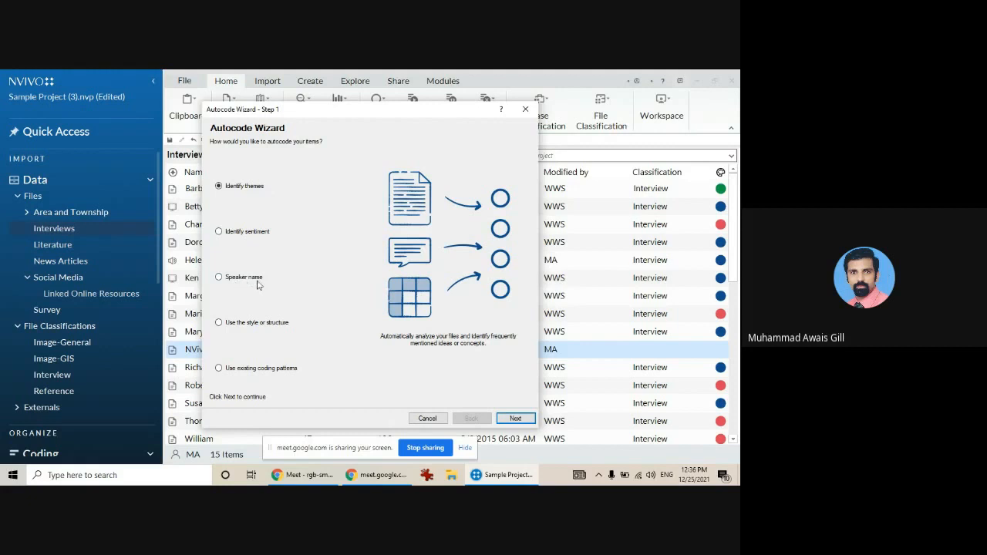
Switch to the Word transcript and highlight the speaker names and the heading "Q.1. Connection to Down East" as structure for autocoding
key("super+d")
key("Return")
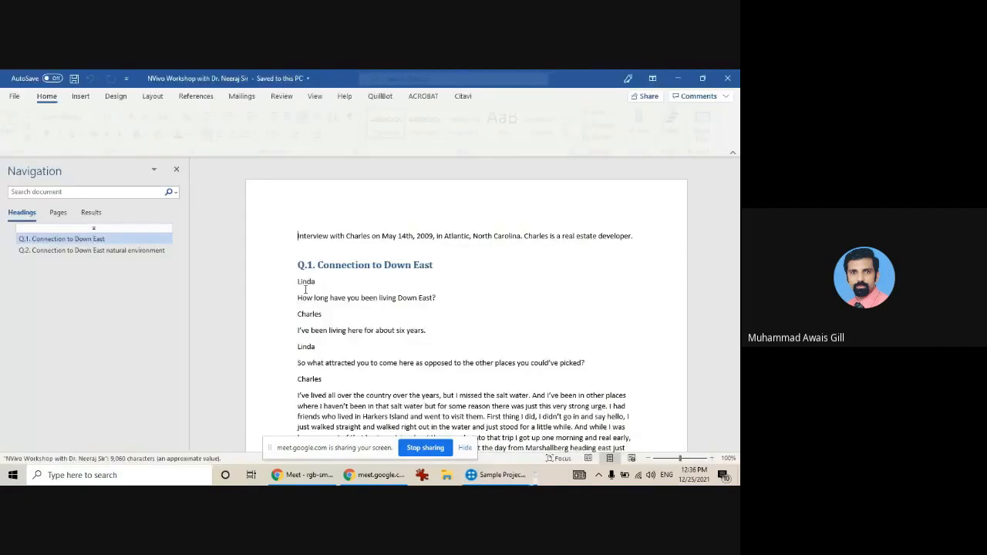
double_click(305, 286)
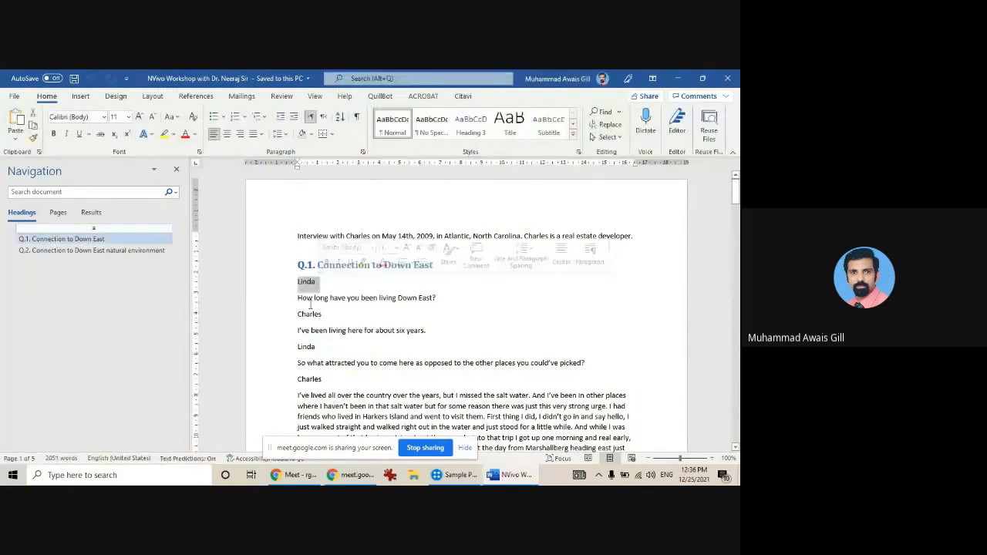
double_click(309, 315)
left_click(299, 347)
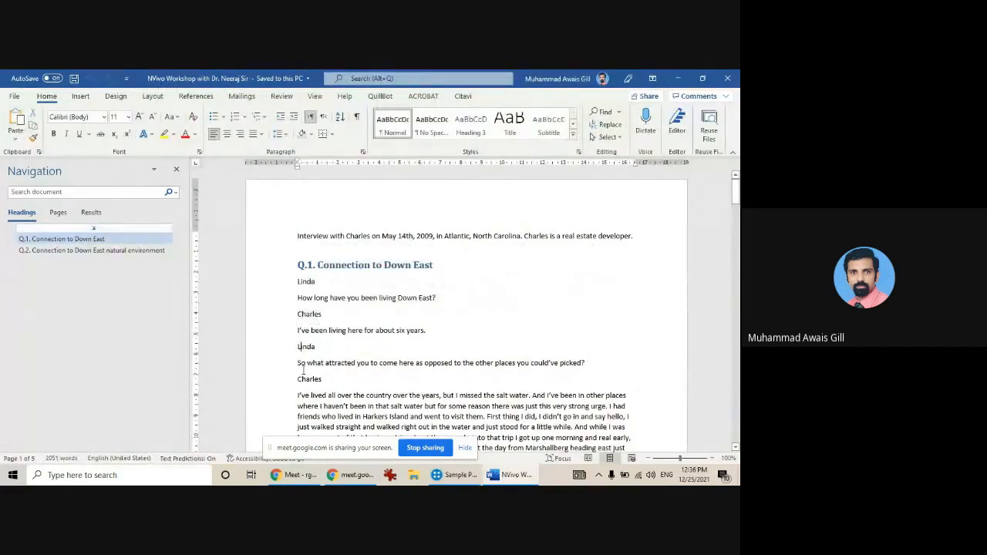
left_click_drag(298, 267, 409, 268)
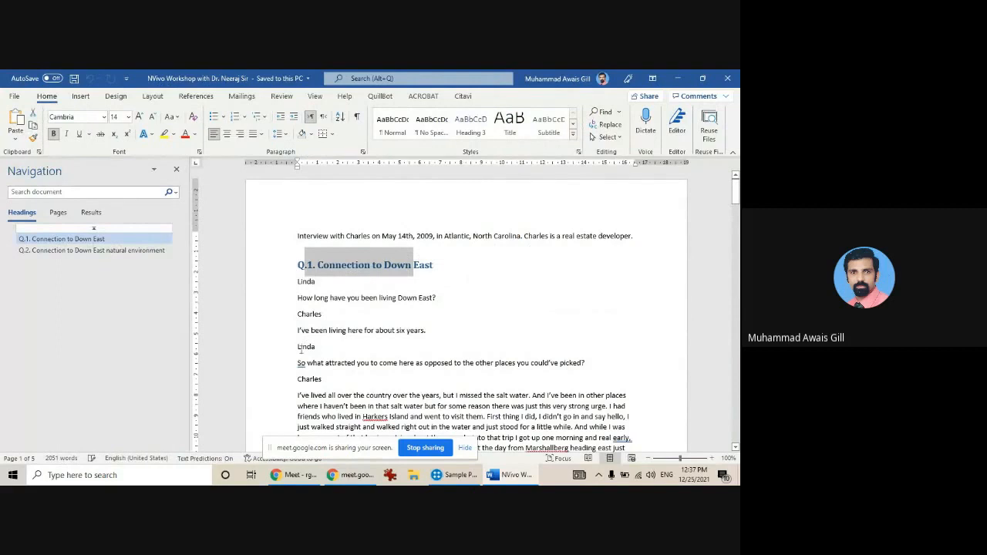
left_click_drag(299, 348, 329, 347)
left_click_drag(300, 379, 322, 379)
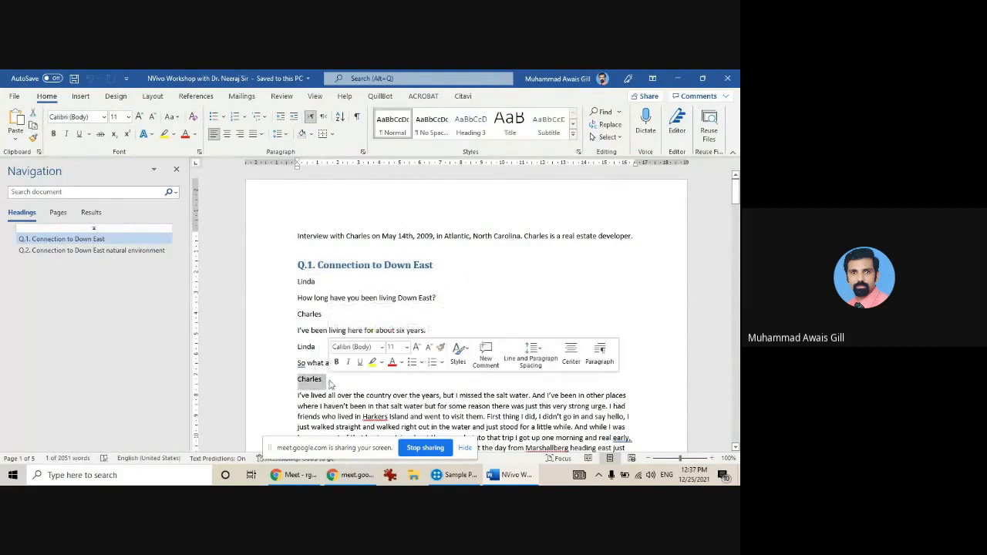
Return to NVivo, choose autocoding by speaker name and enter the first names of the interviewer and the interviewee as speakers
left_click(462, 476)
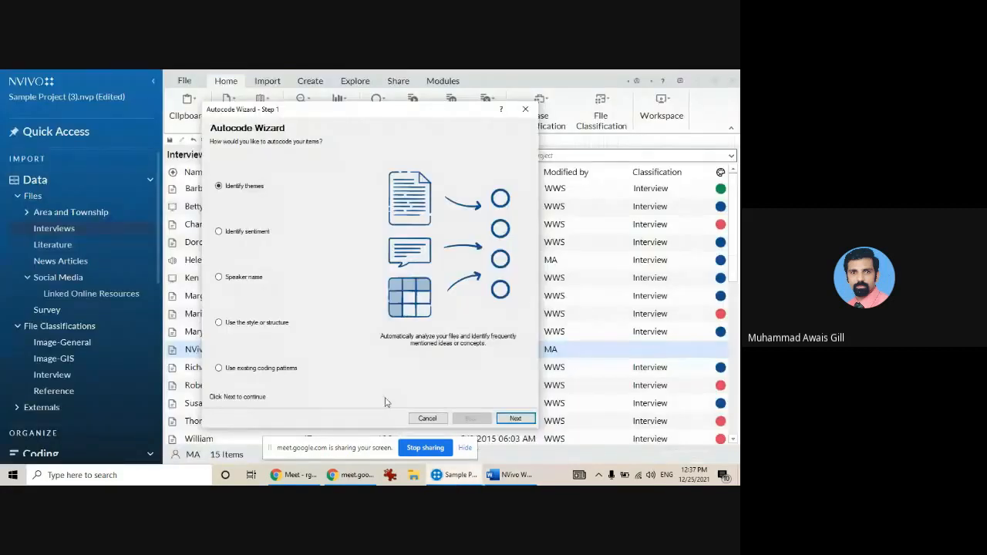
left_click(250, 281)
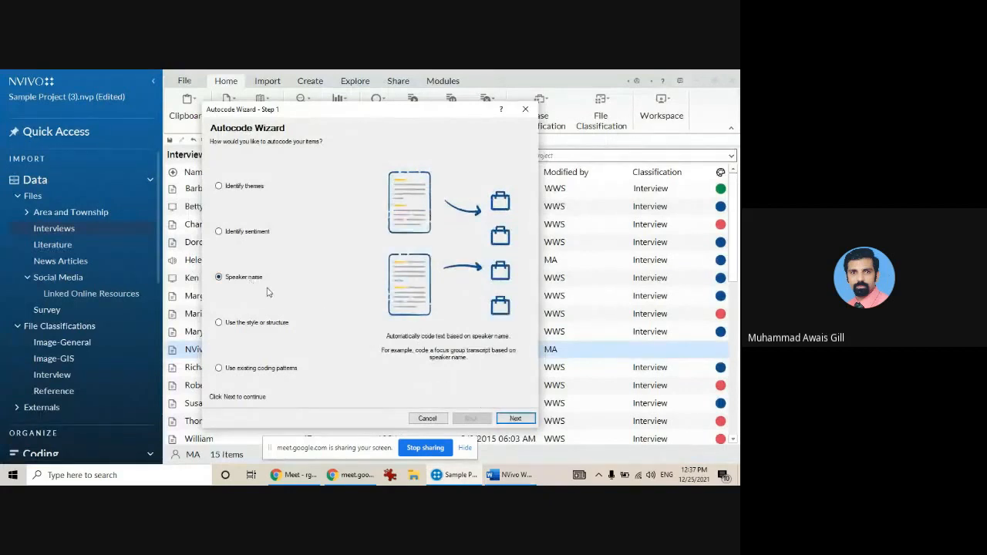
left_click(516, 420)
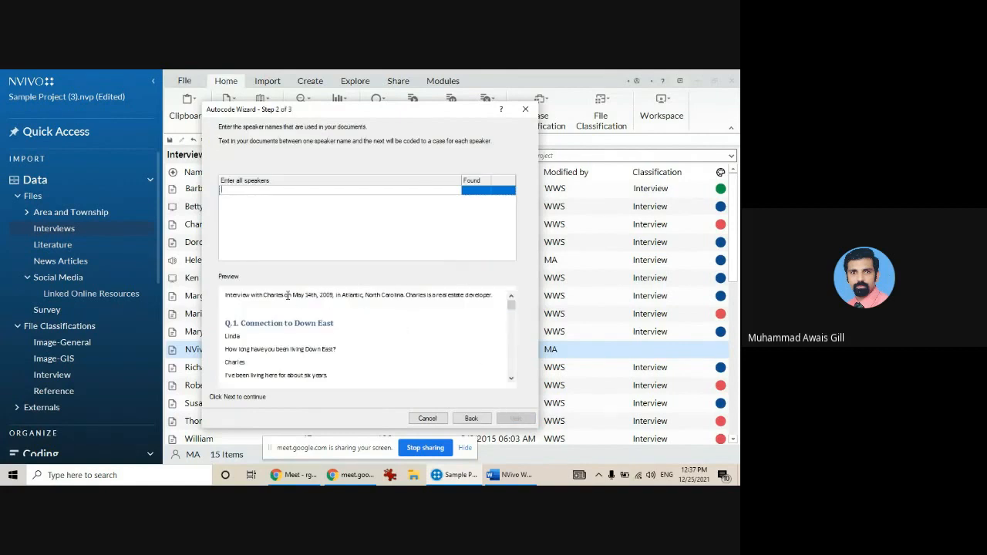
type("Linda")
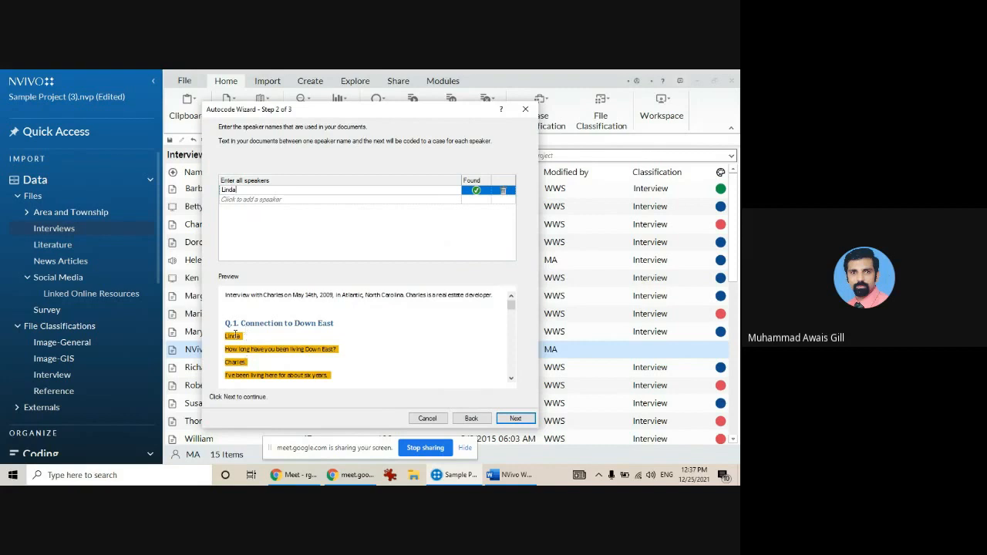
left_click(248, 200)
type("Charles")
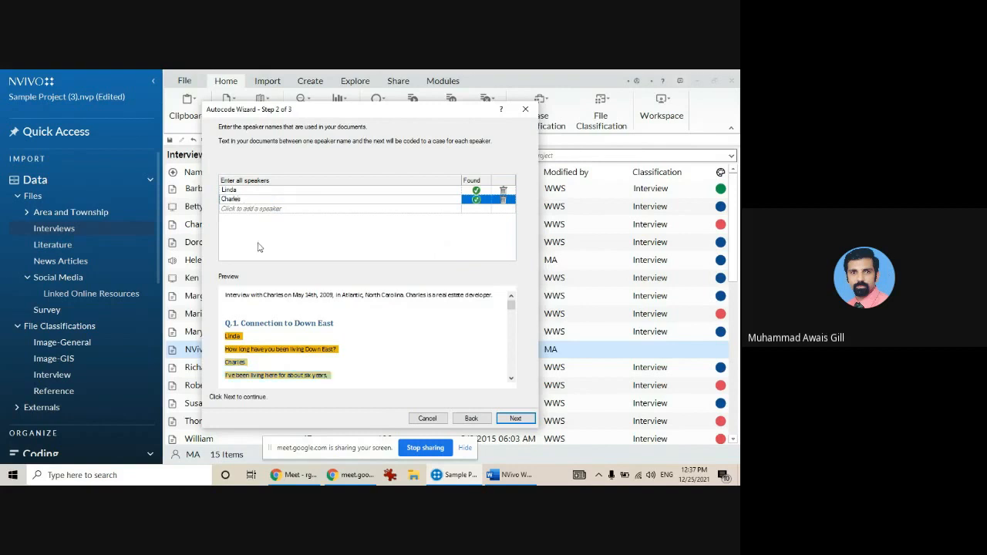
key("Return")
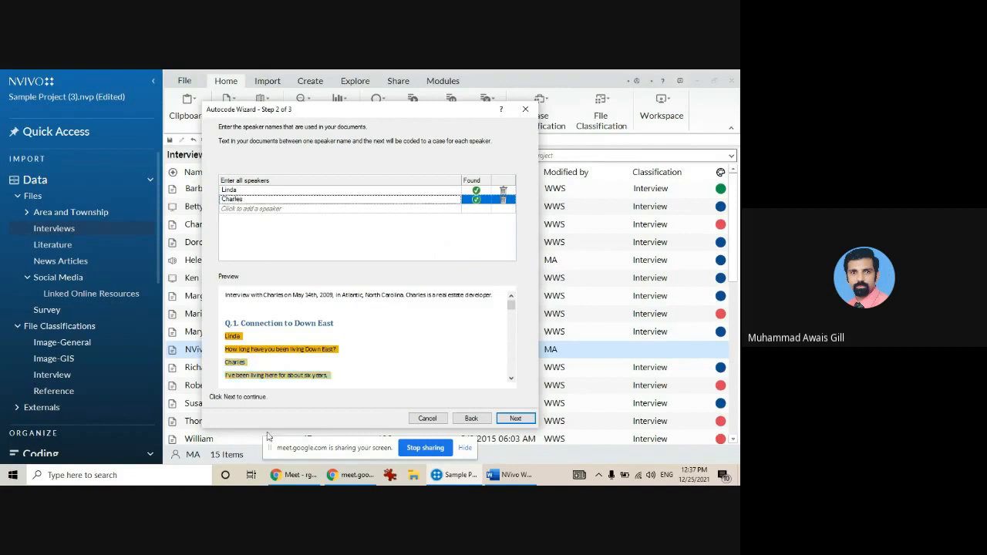
Check the speaker preview and finish autocoding, adding the cases to the existing Person classification and storing them in Cases
scroll(251, 348, "down", 1)
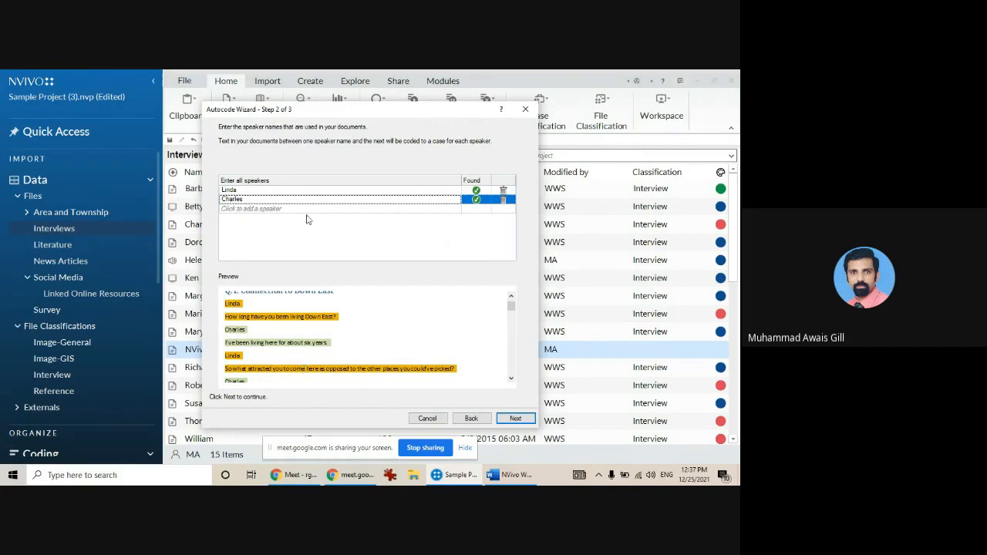
scroll(328, 336, "down", 5)
scroll(328, 336, "down", 5)
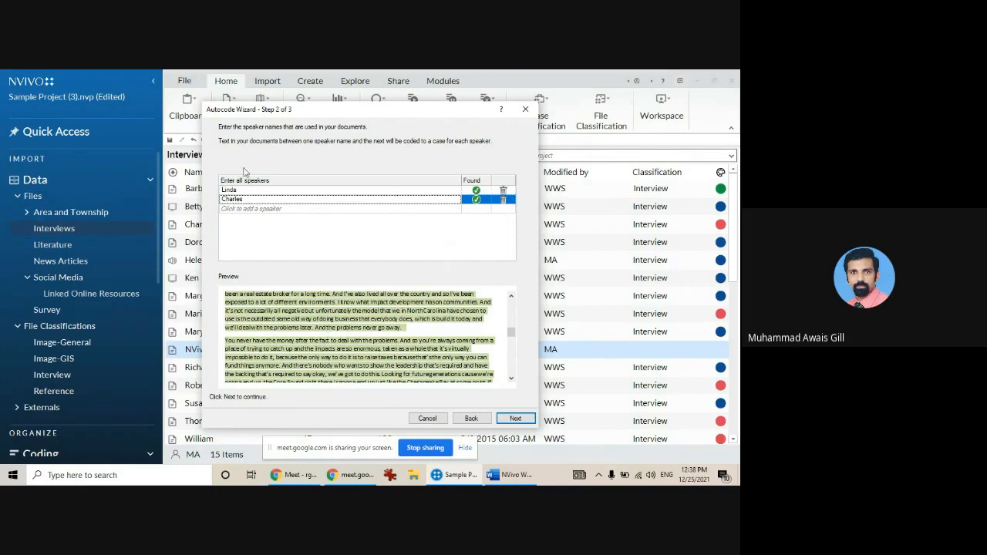
left_click(515, 418)
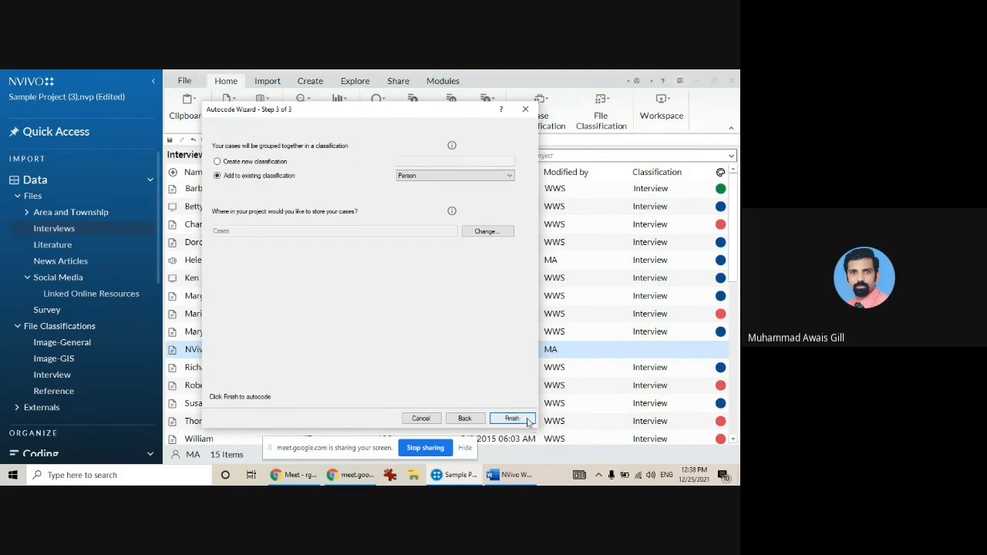
left_click(429, 175)
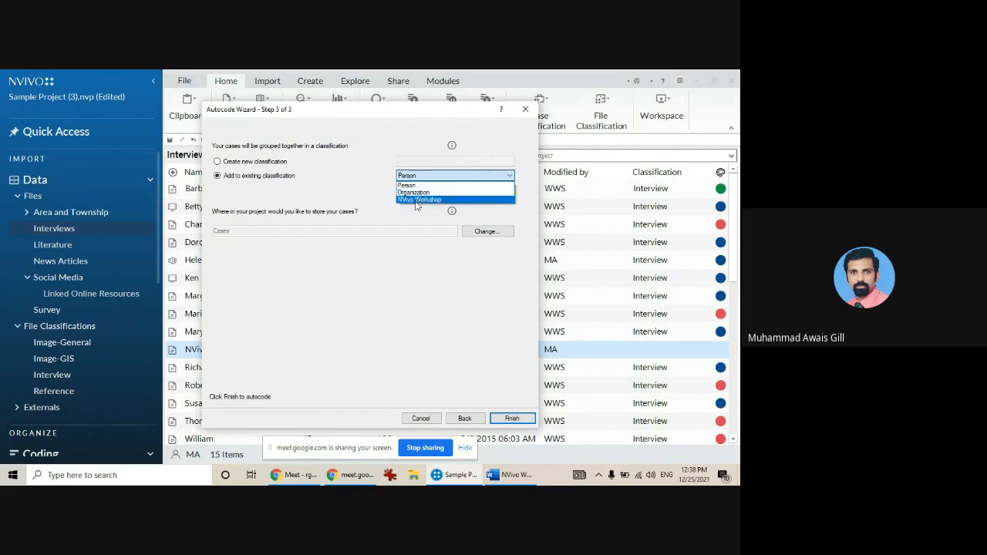
left_click(354, 193)
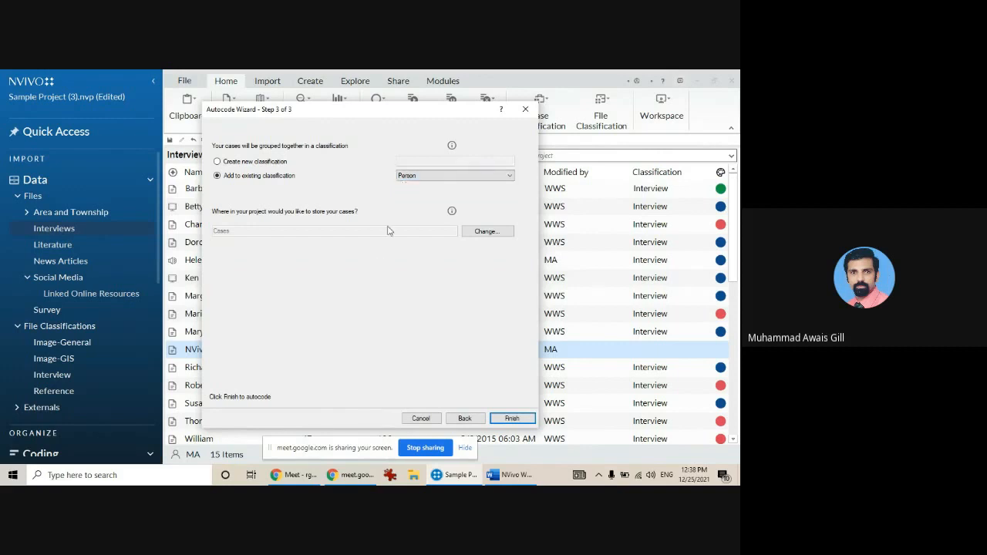
left_click(511, 418)
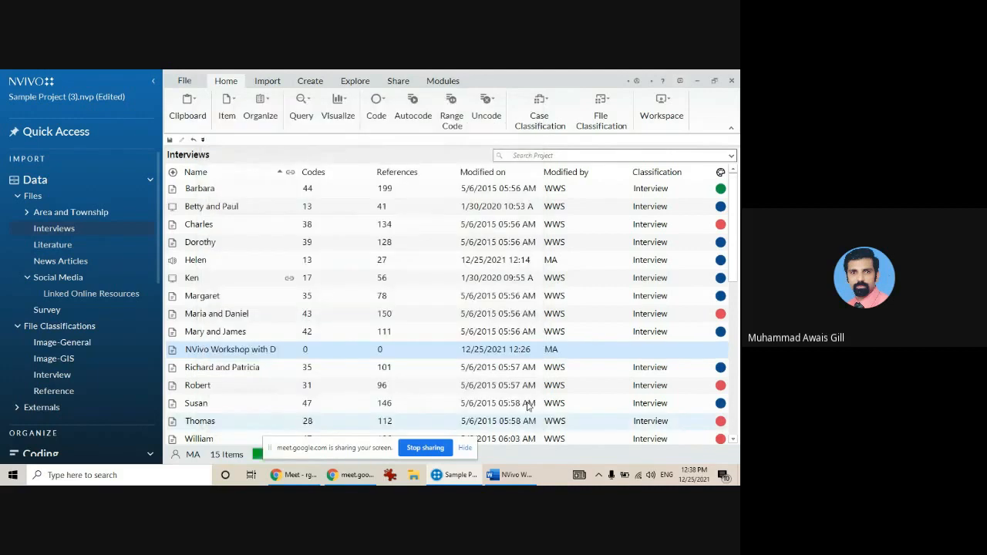
Show the Cases folder, open the interviewer's case and read through its coded references
scroll(27, 342, "down", 2)
scroll(27, 341, "down", 3)
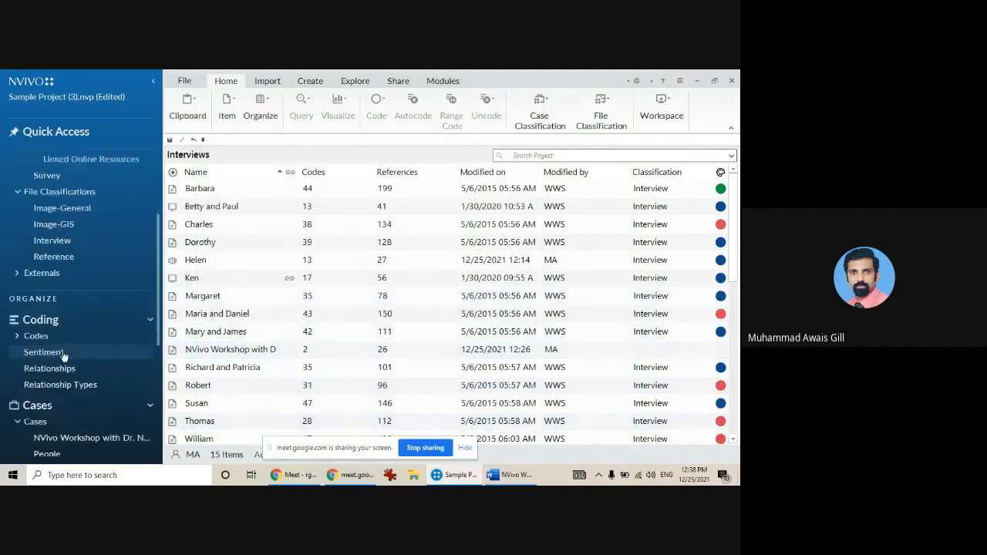
scroll(42, 417, "down", 1)
left_click(46, 406)
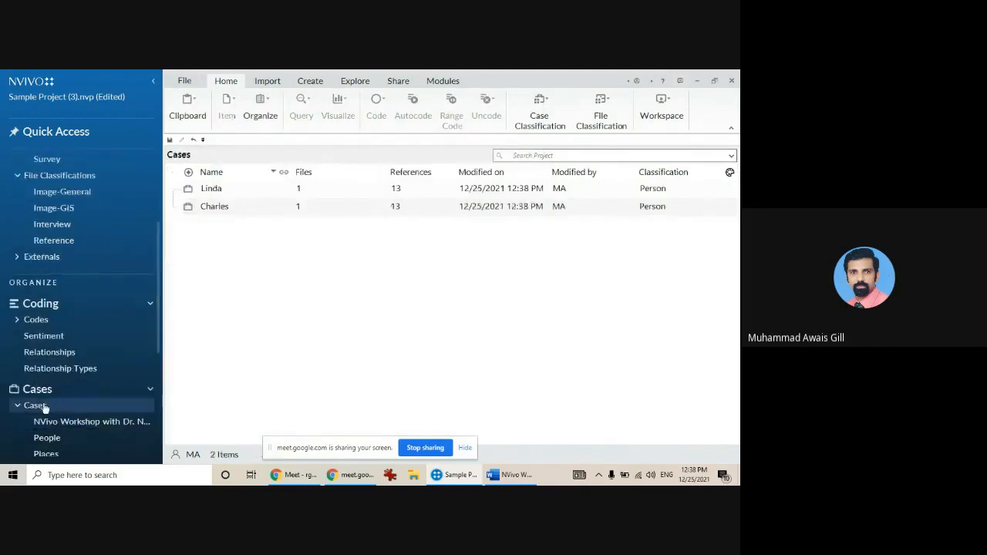
double_click(224, 191)
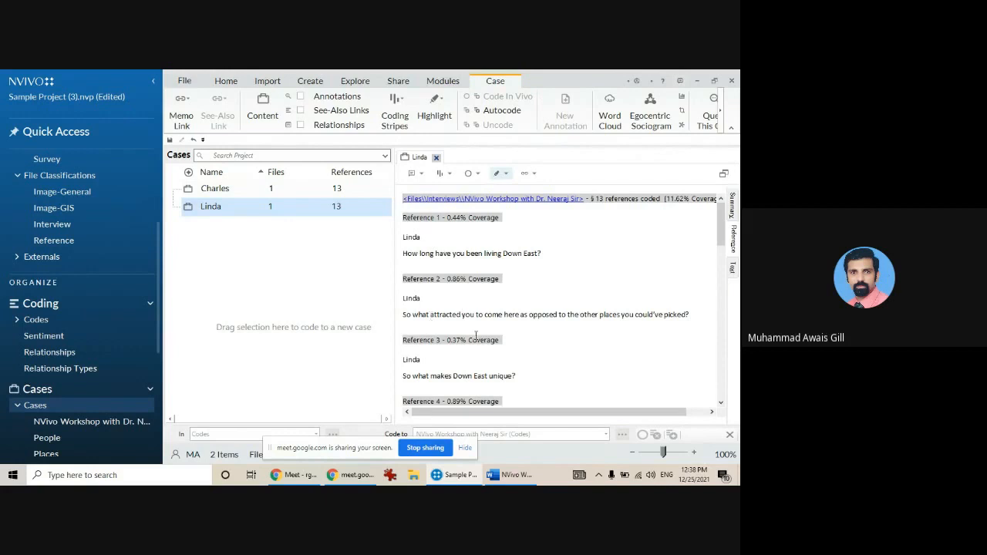
scroll(463, 317, "down", 5)
scroll(561, 306, "down", 4)
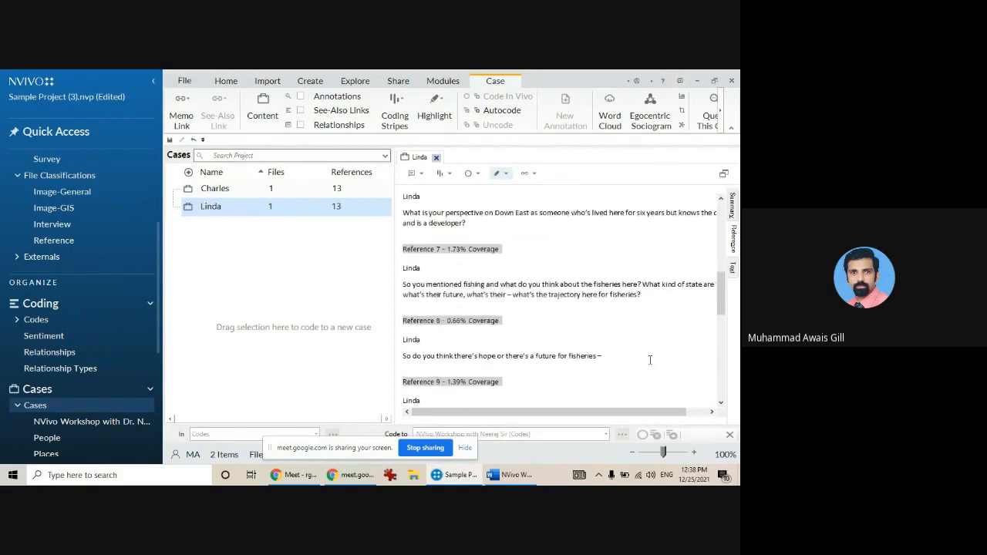
Open the interviewee's case and read through its coded references
left_click(214, 189)
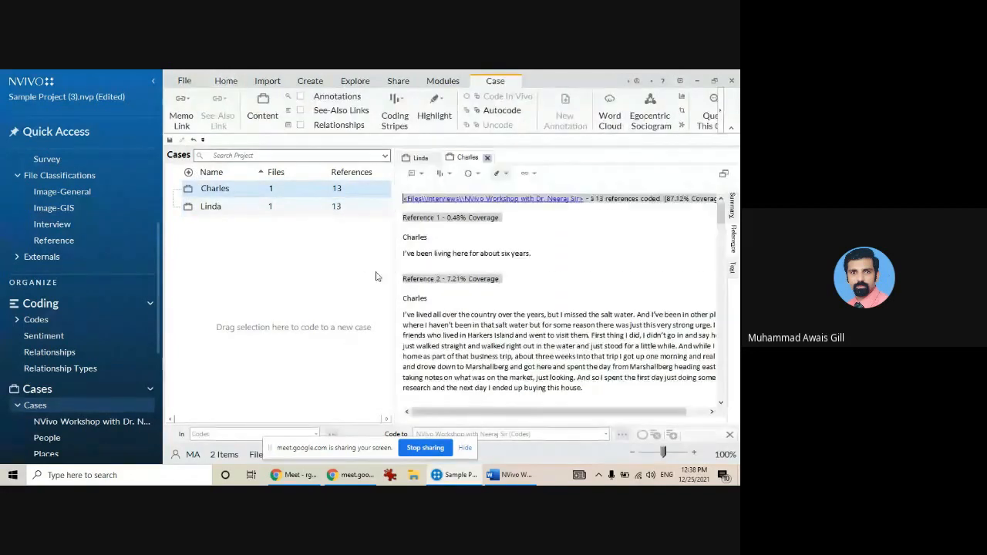
scroll(535, 279, "down", 10)
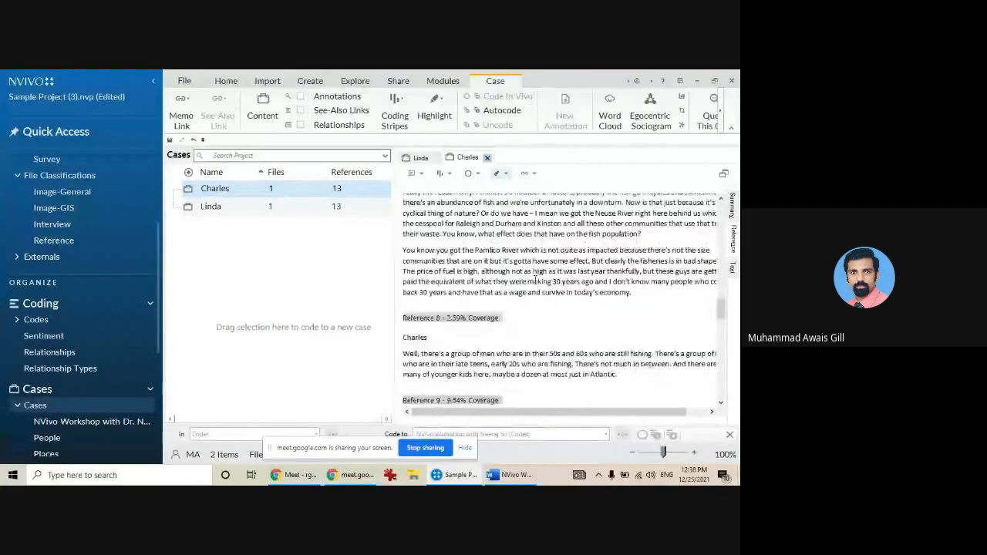
scroll(535, 279, "down", 8)
scroll(549, 297, "up", 6)
scroll(550, 297, "up", 3)
Switch to the Google Meet call to look in on the meeting and return to NVivo
left_click(293, 475)
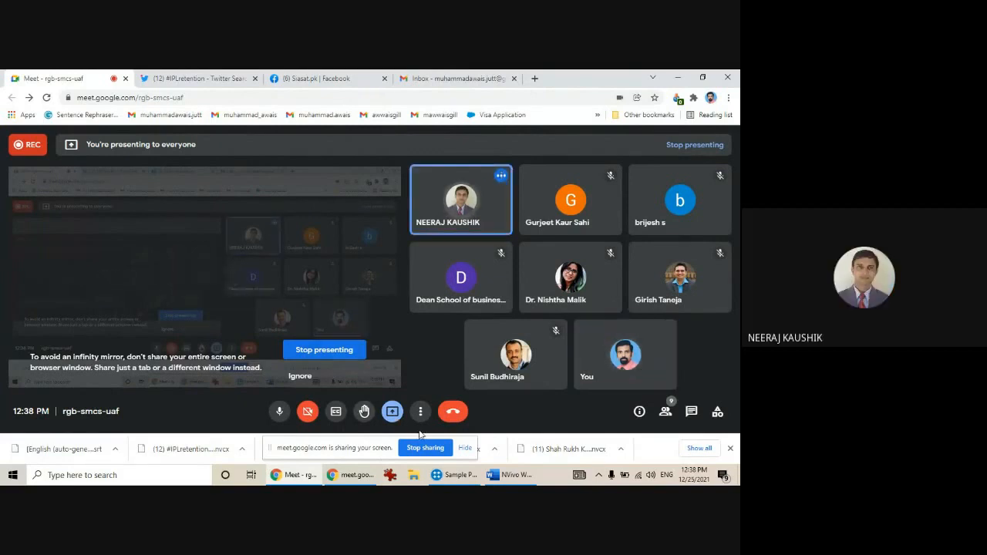
mouse_move(450, 479)
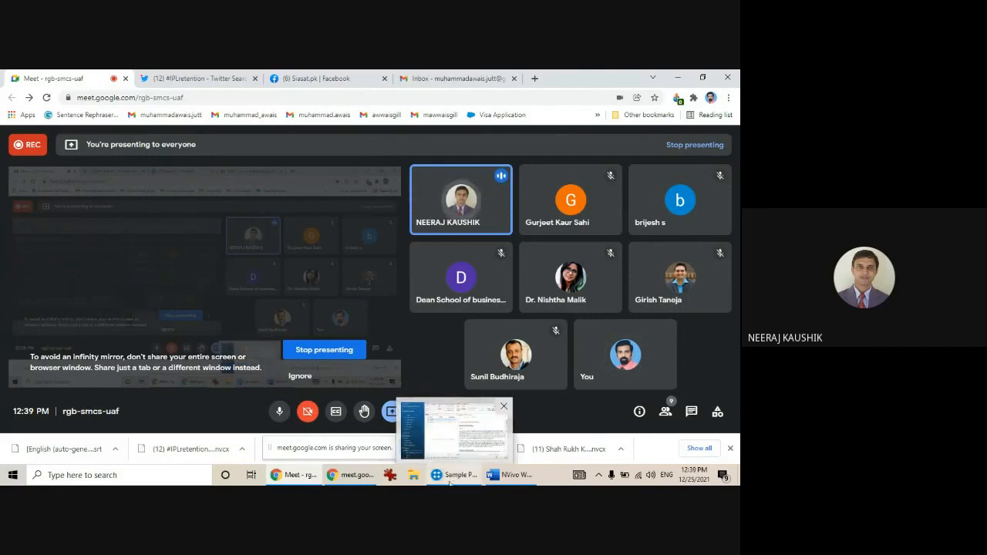
left_click(450, 481)
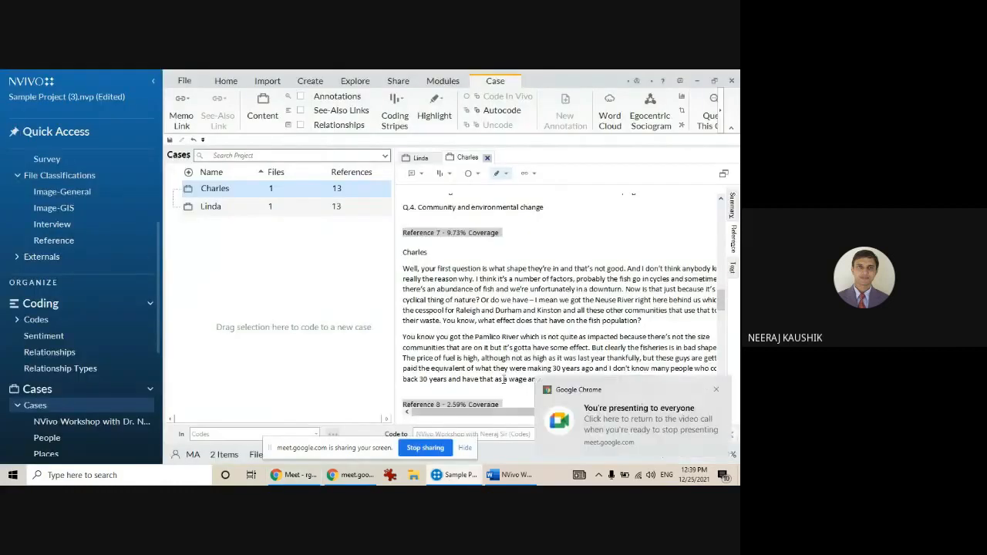
left_click(294, 320)
Close both speakers' case views and show the import options for the Interviews folder
scroll(69, 270, "up", 4)
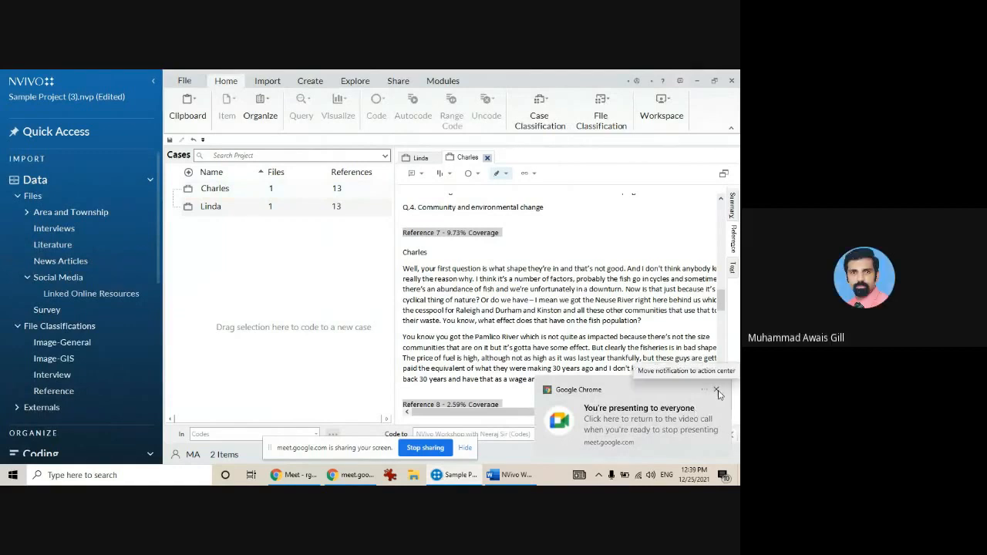
left_click(477, 157)
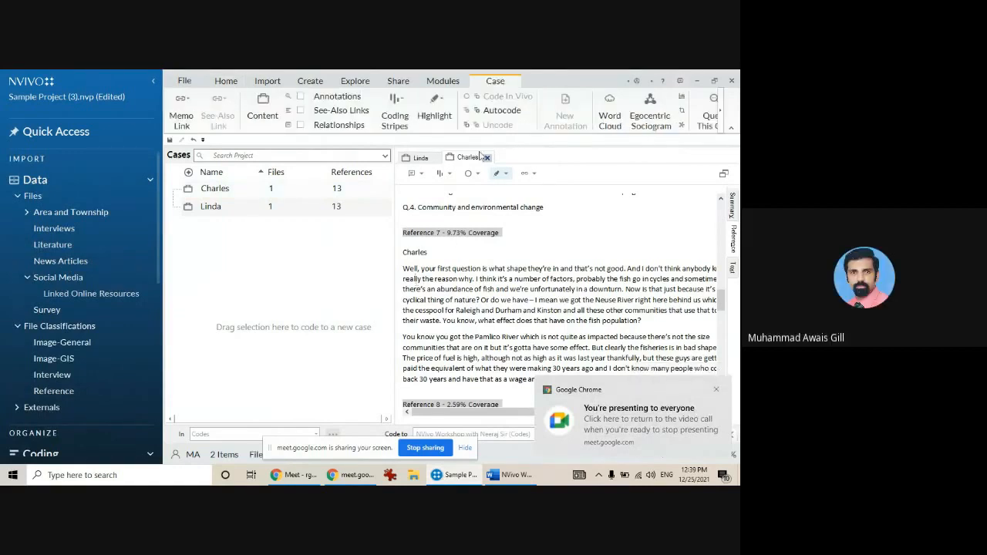
left_click(486, 157)
left_click(437, 157)
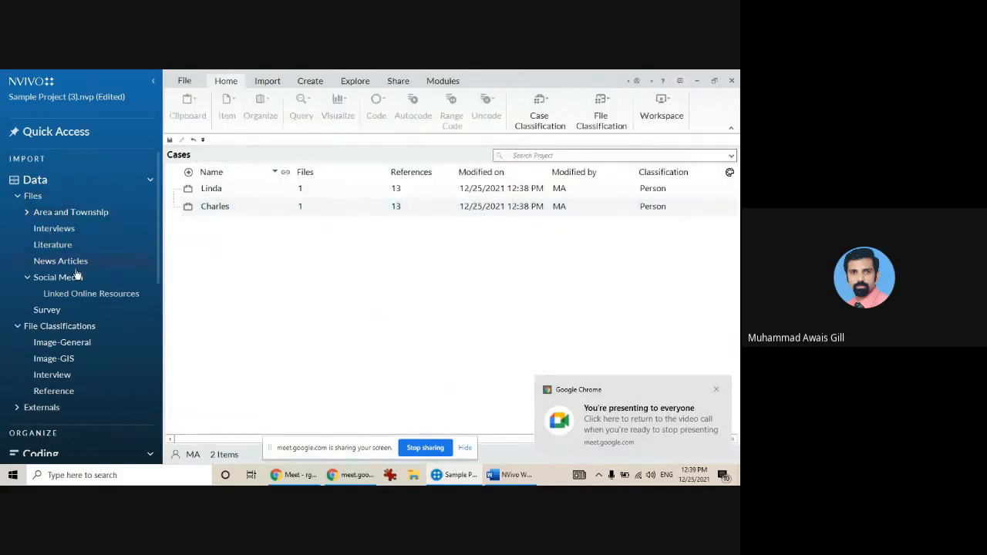
left_click(62, 227)
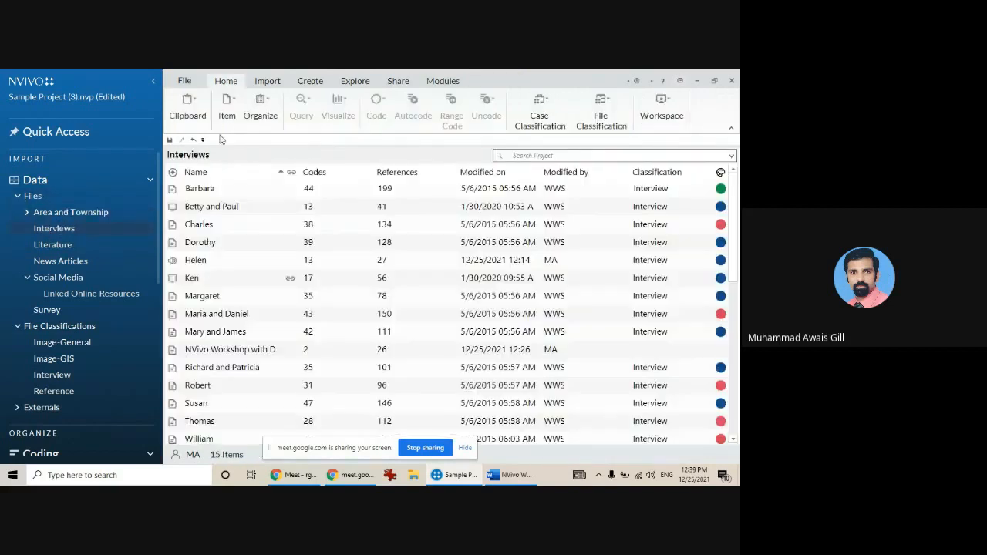
left_click(268, 80)
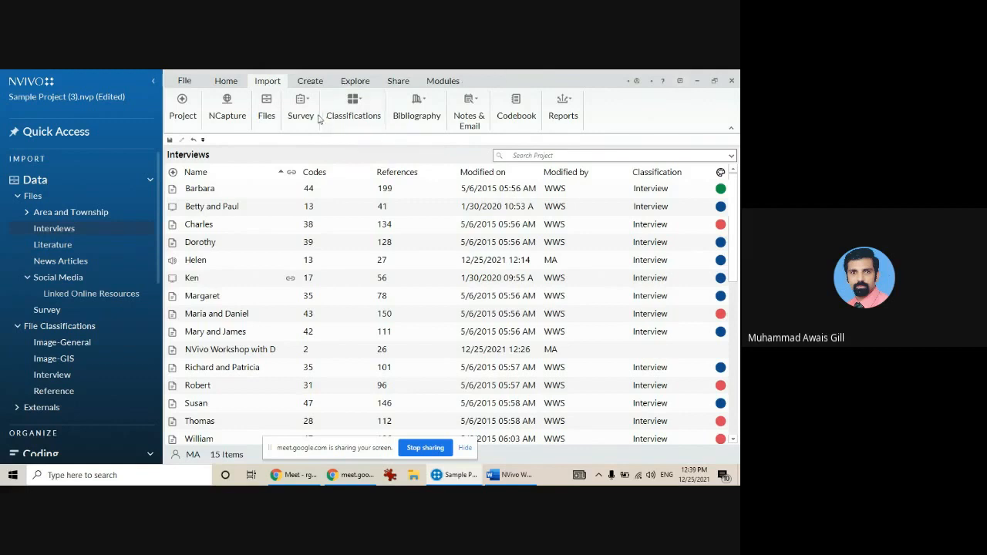
Show the bibliography import sources, and look over the Twitter captures available from NCapture without importing any
left_click(407, 108)
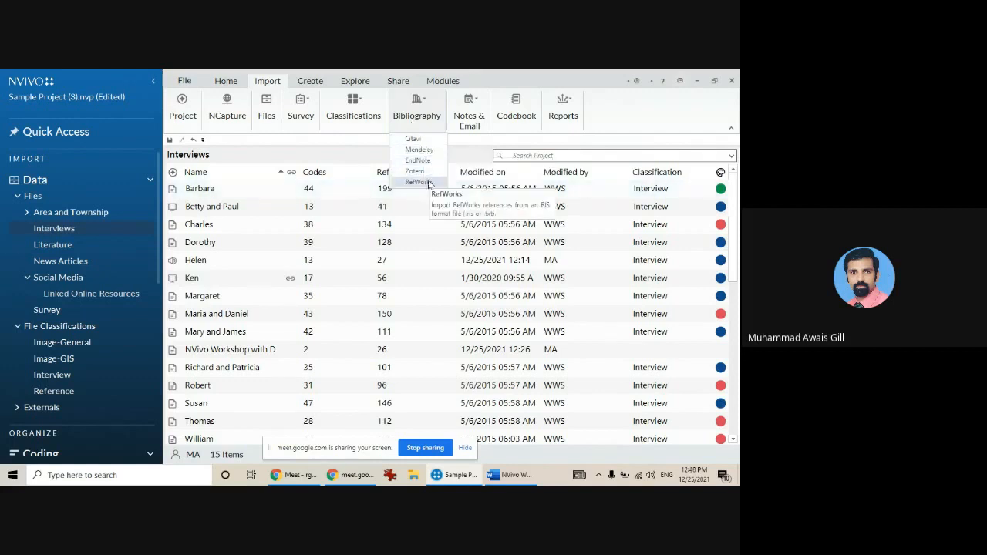
left_click(506, 73)
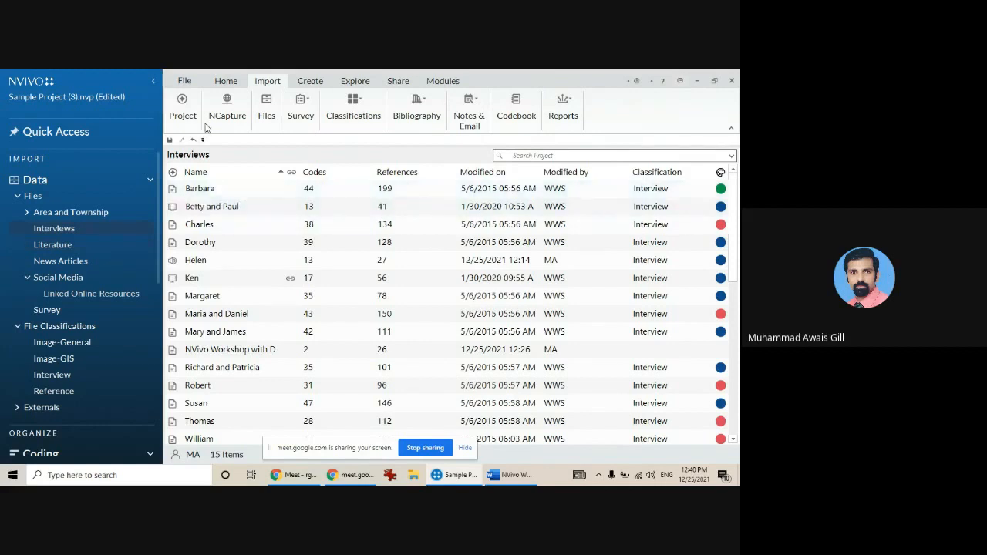
left_click(225, 101)
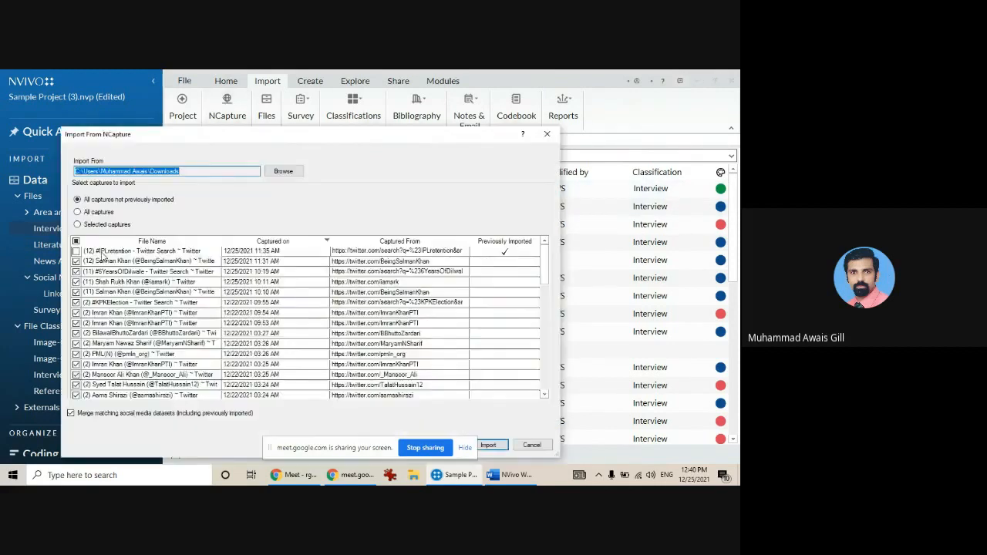
left_click(350, 477)
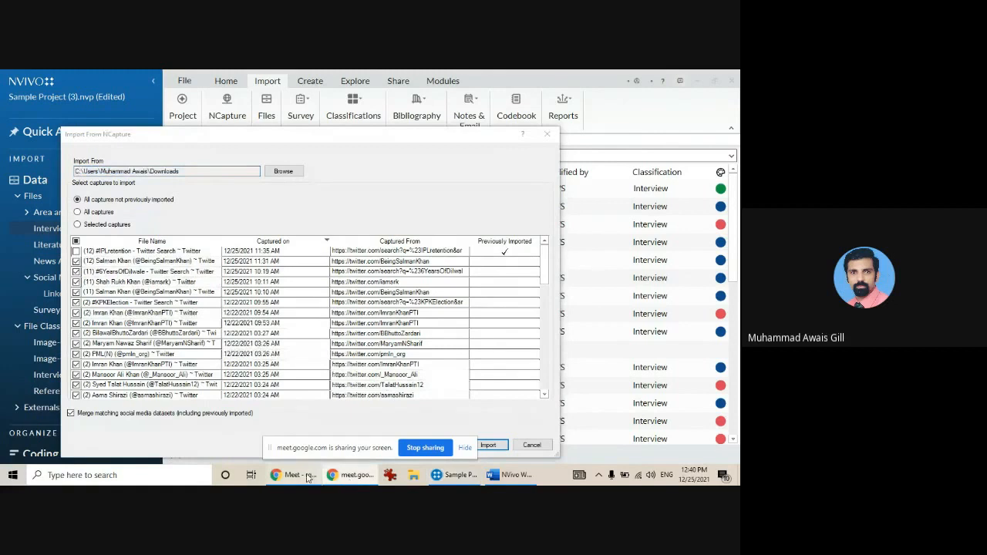
left_click(295, 475)
left_click(295, 475)
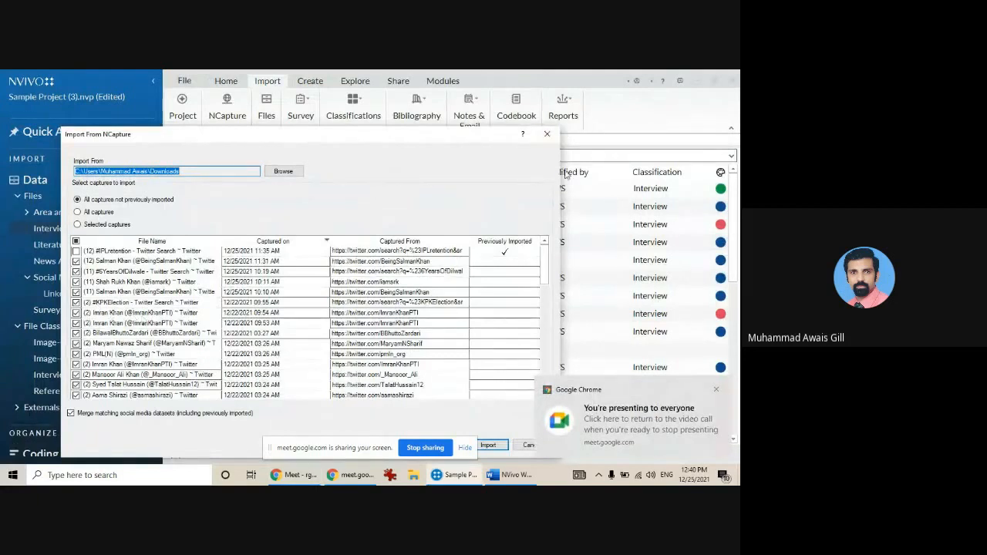
left_click(546, 136)
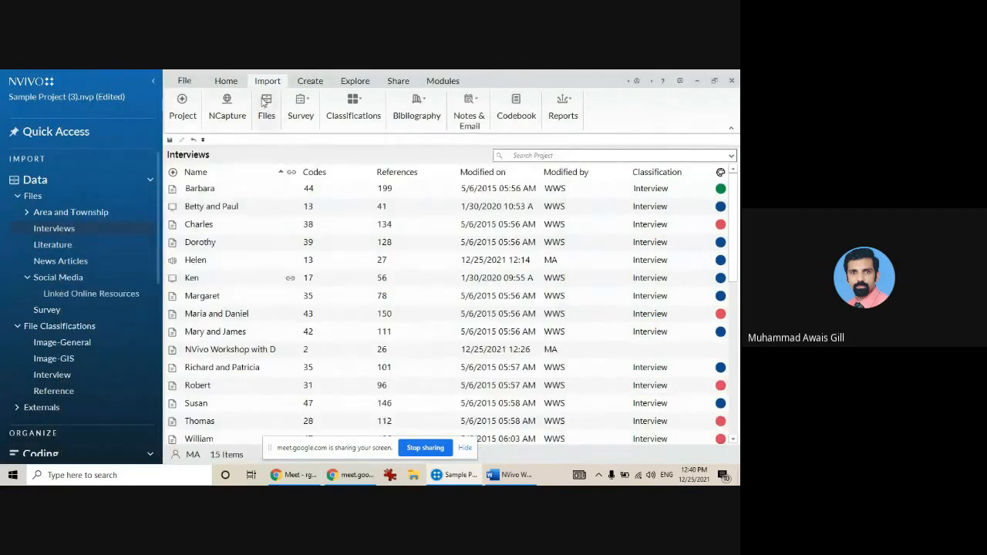
Show the survey import sources and look through the Social Media, Interviews and Literature file folders
left_click(311, 107)
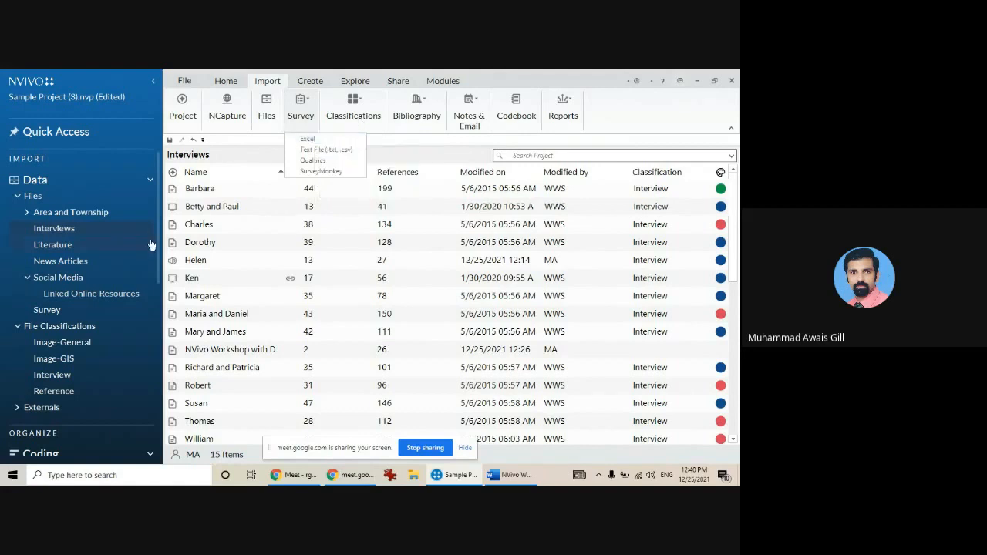
left_click(69, 280)
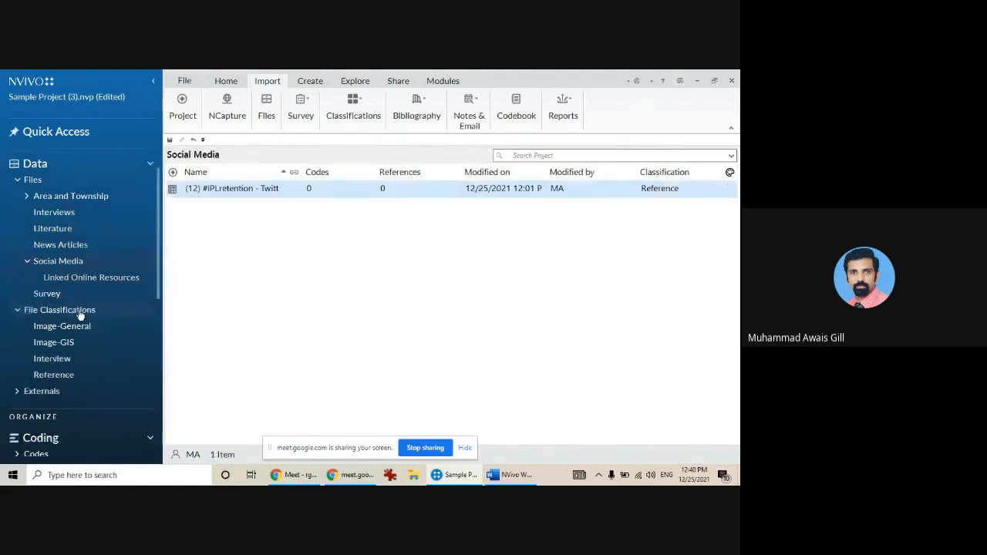
scroll(77, 308, "down", 1)
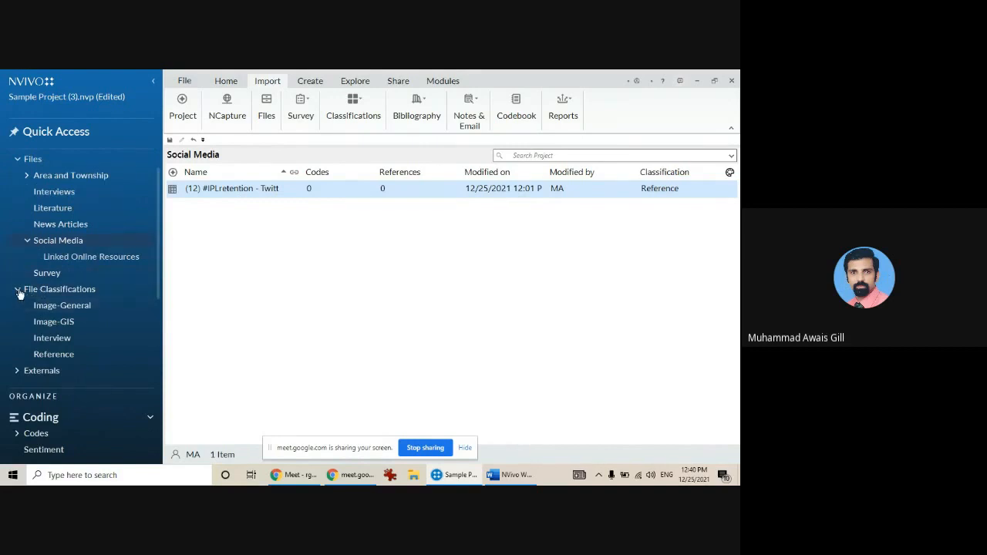
left_click(60, 192)
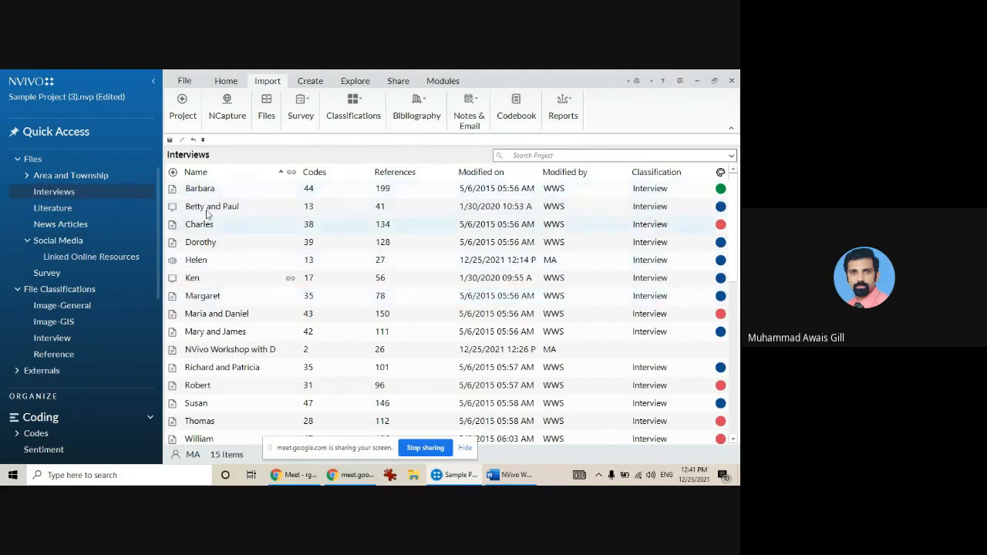
left_click(62, 209)
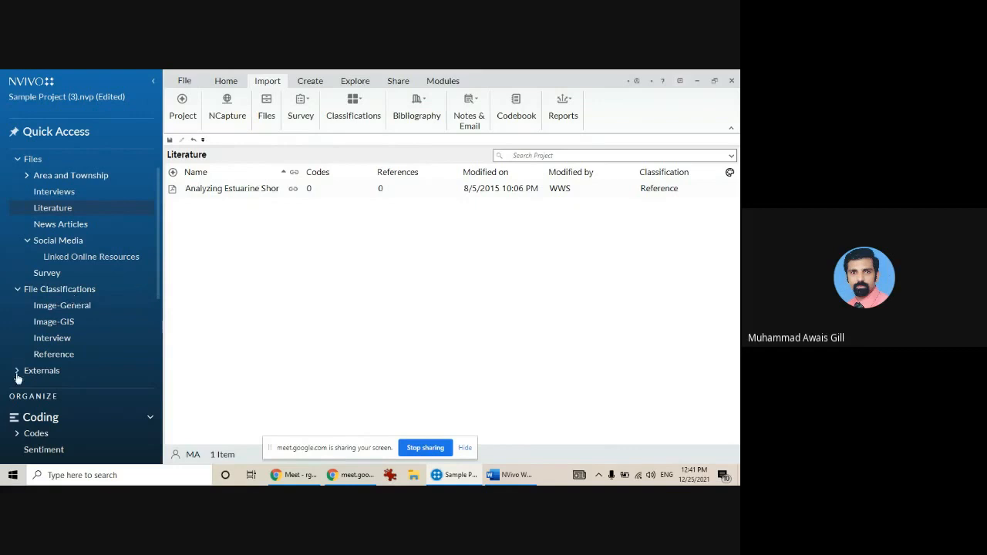
Look over the project's coding structure by showing the Codes, Relationship Types and Relationships lists
scroll(58, 327, "down", 3)
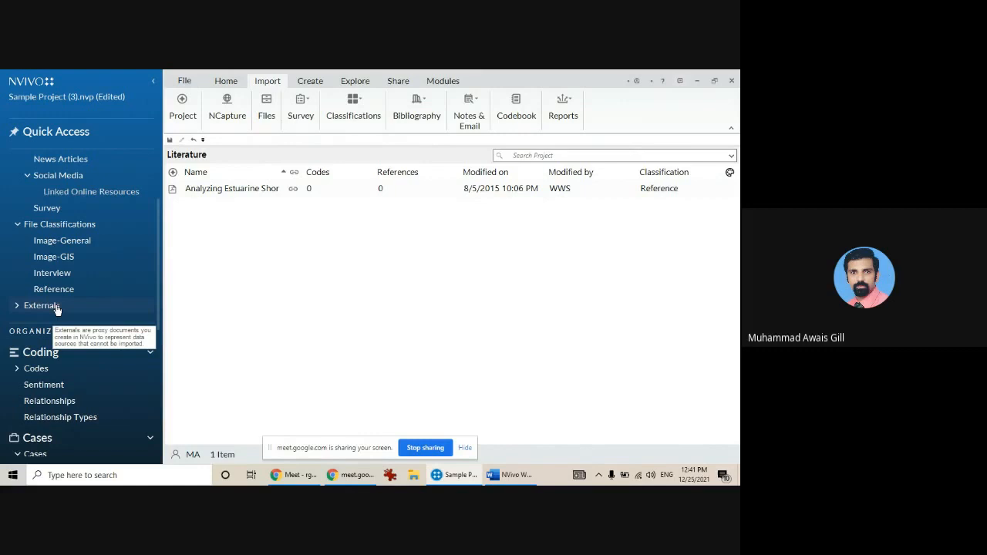
scroll(56, 309, "down", 2)
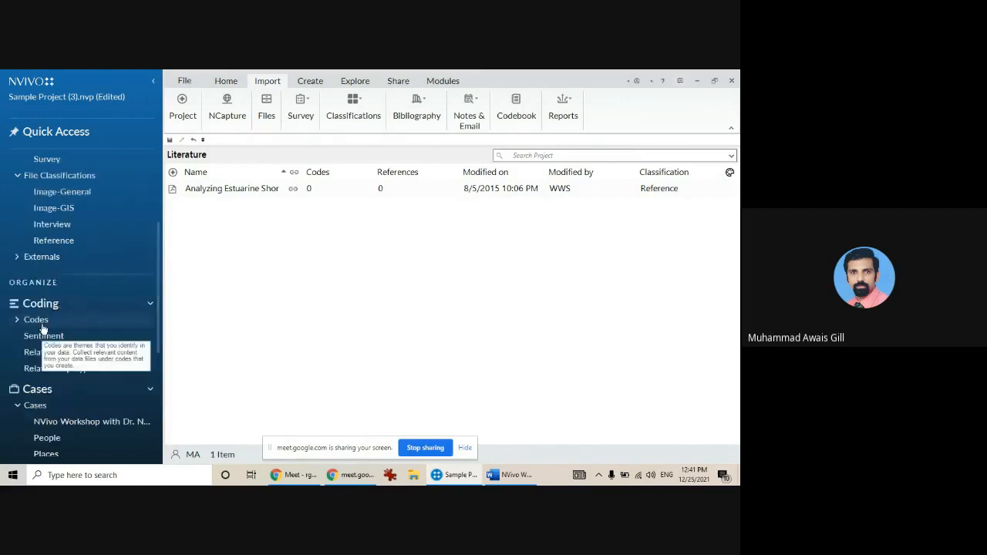
left_click(42, 324)
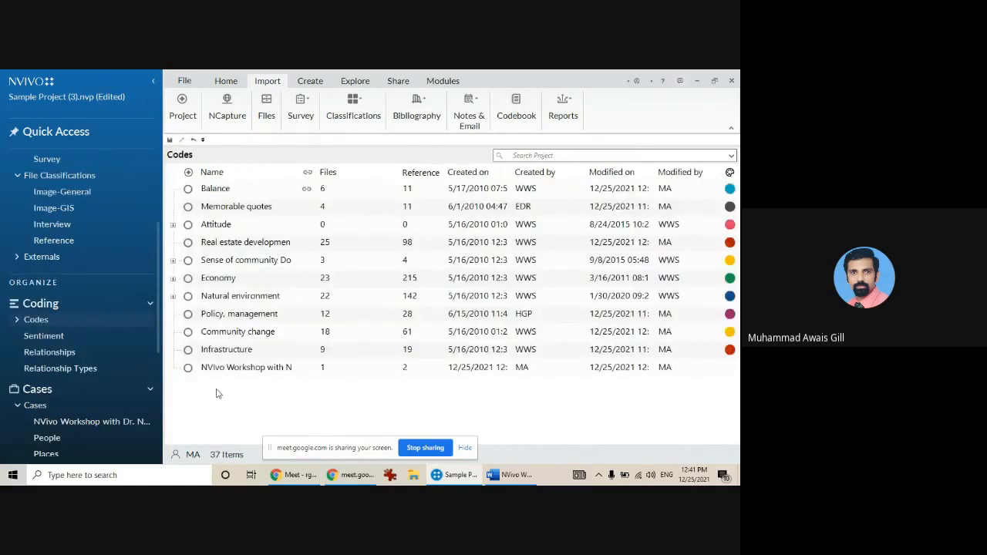
right_click(230, 350)
left_click(179, 387)
right_click(220, 389)
left_click(199, 391)
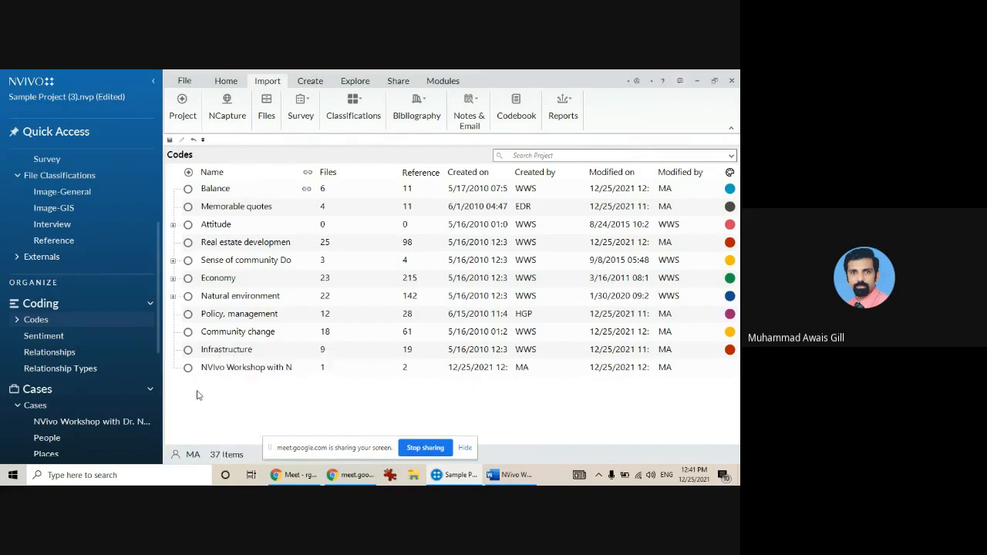
left_click(51, 369)
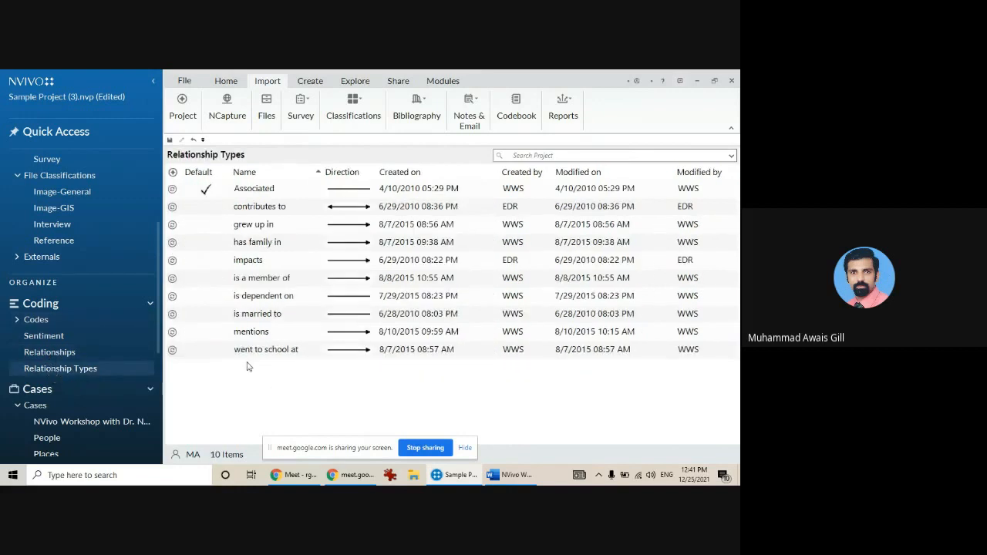
left_click(70, 352)
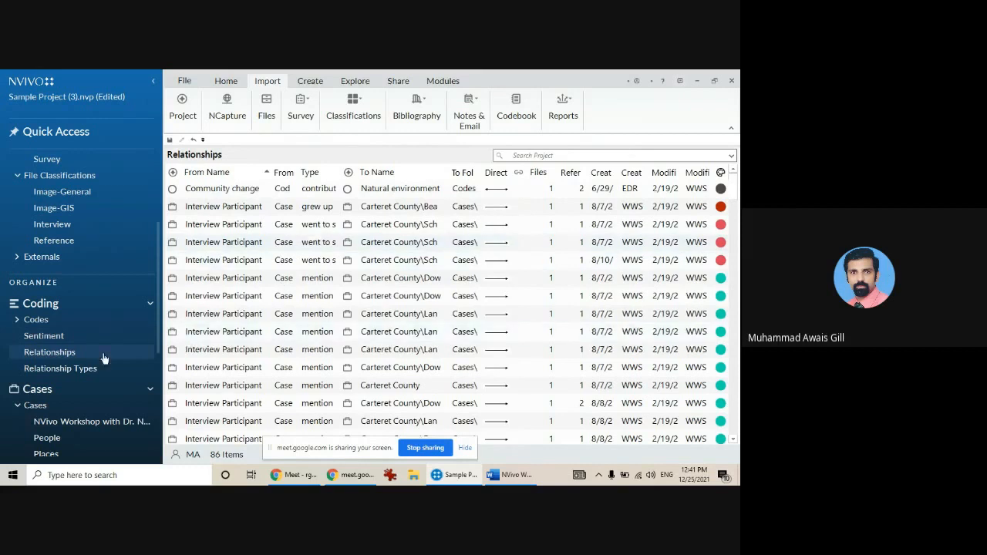
Collapse and re-expand the Cases and Case Classifications folders to review the cases and classifications they hold
scroll(77, 375, "down", 1)
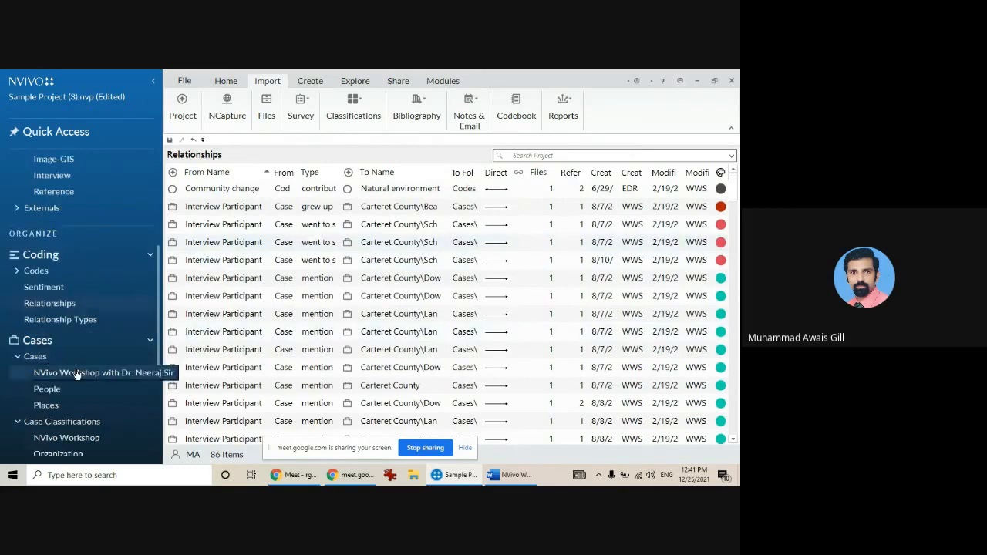
left_click(17, 356)
left_click(17, 373)
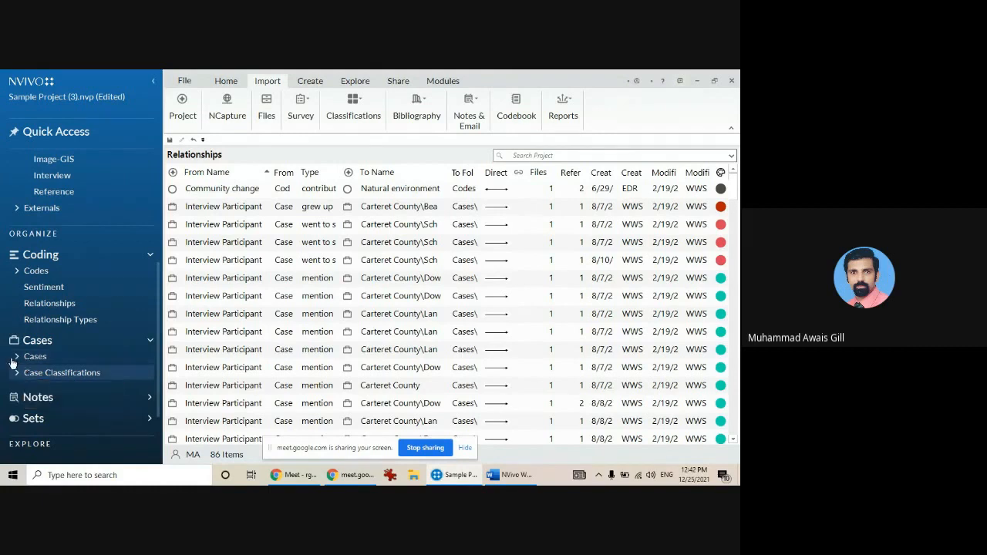
left_click(18, 356)
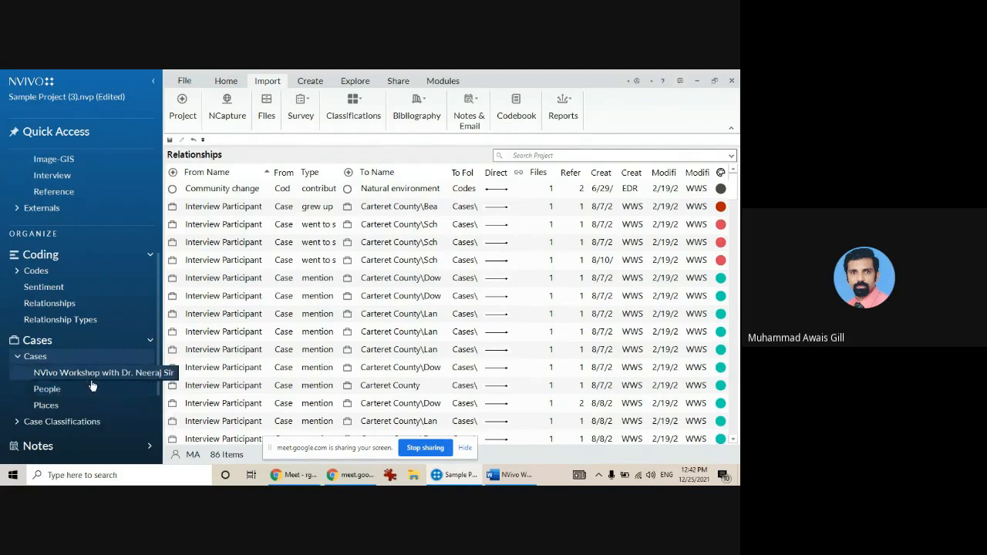
left_click(17, 425)
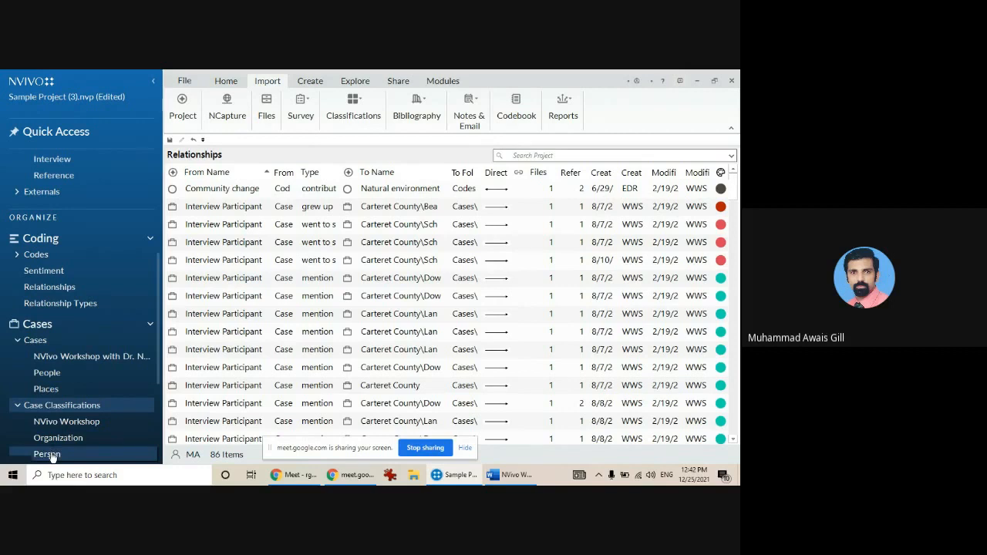
scroll(51, 447, "down", 2)
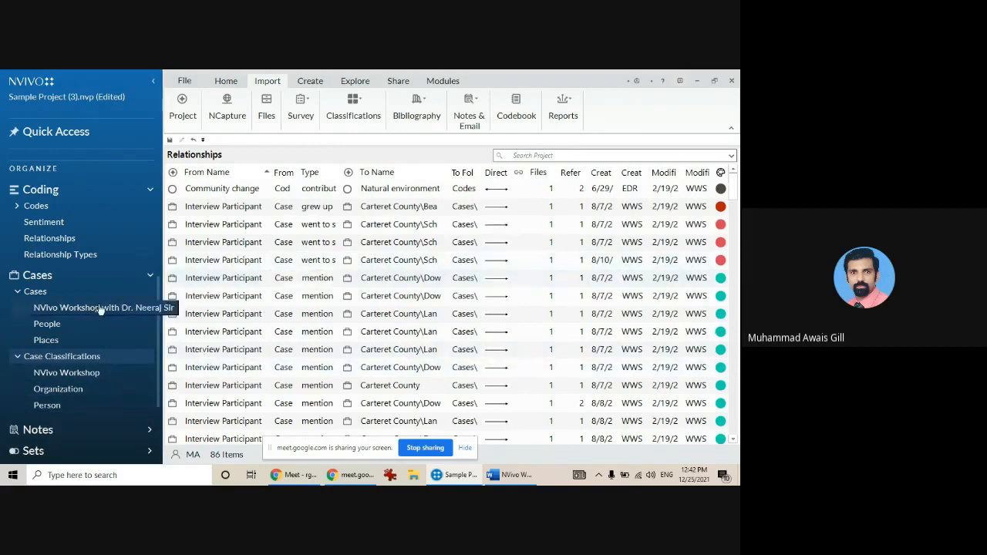
Collapse the Files, File Classifications and Cases folders, and briefly expand Codes to show its subfolders
scroll(98, 308, "up", 5)
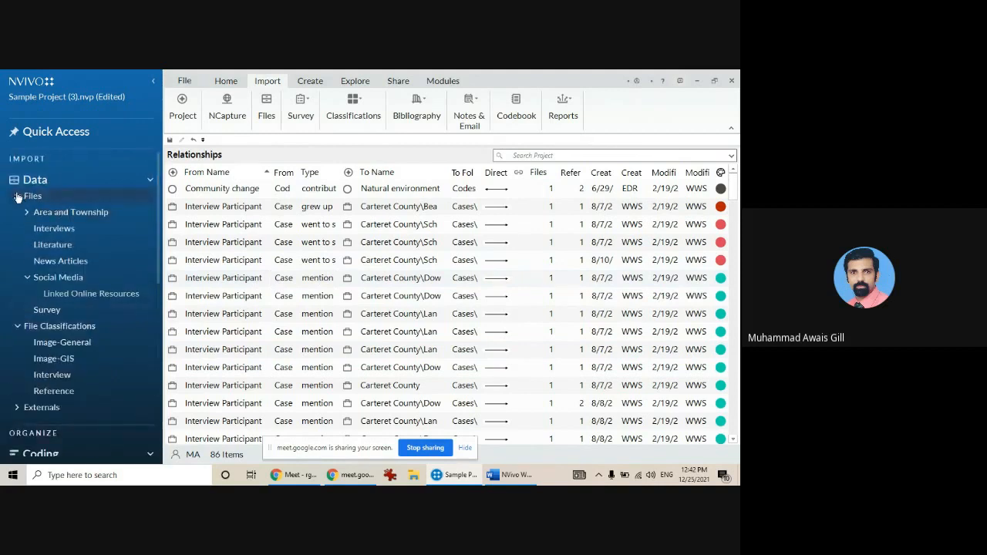
left_click(17, 198)
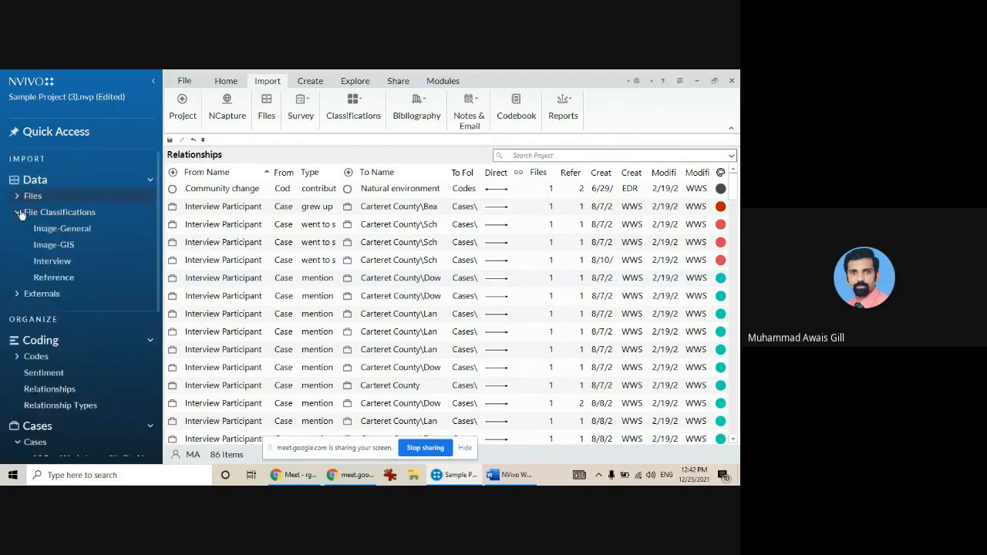
left_click(19, 212)
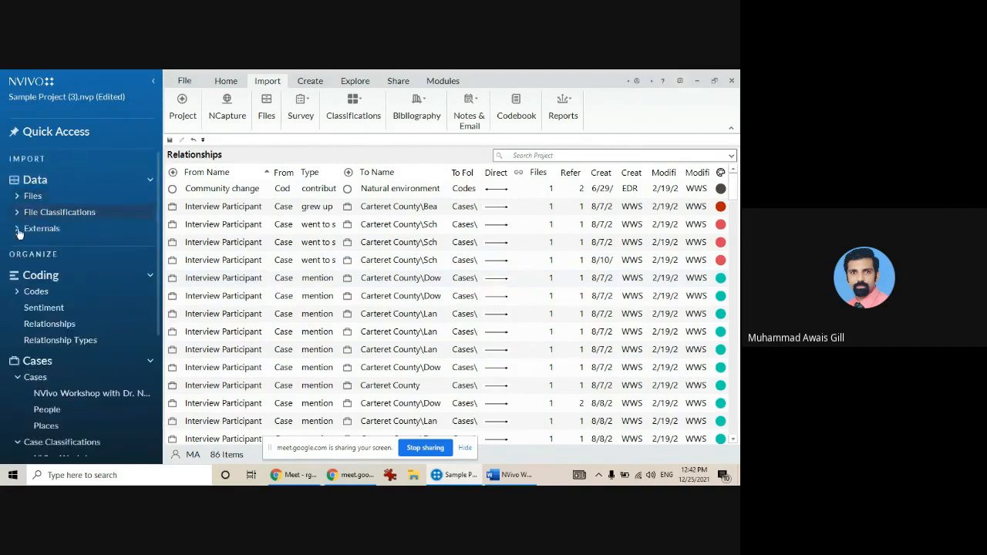
left_click(17, 293)
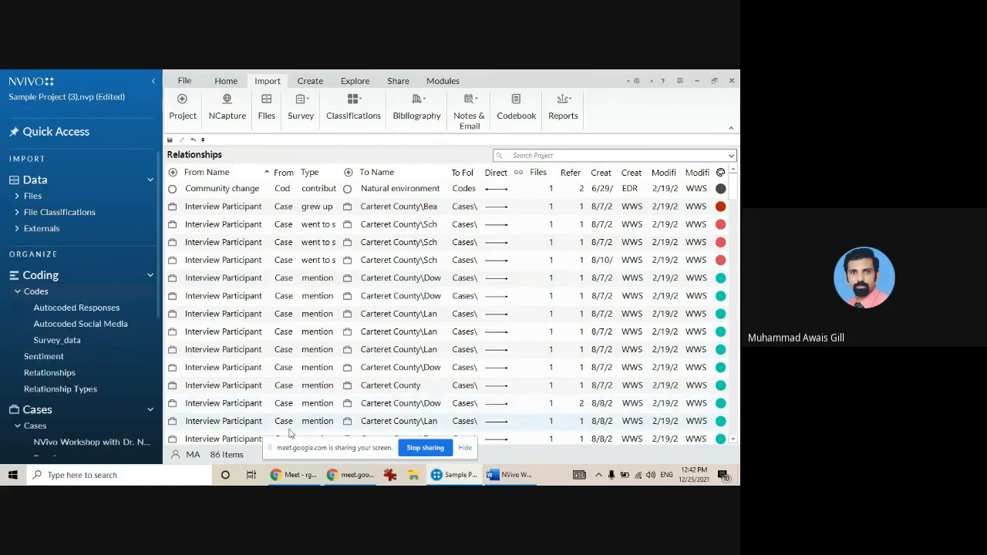
left_click(18, 426)
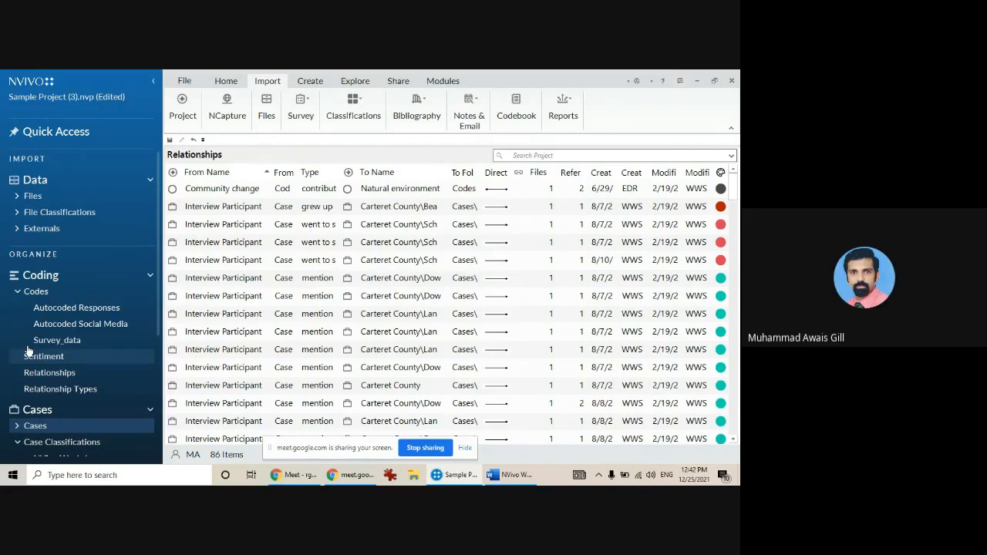
left_click(17, 293)
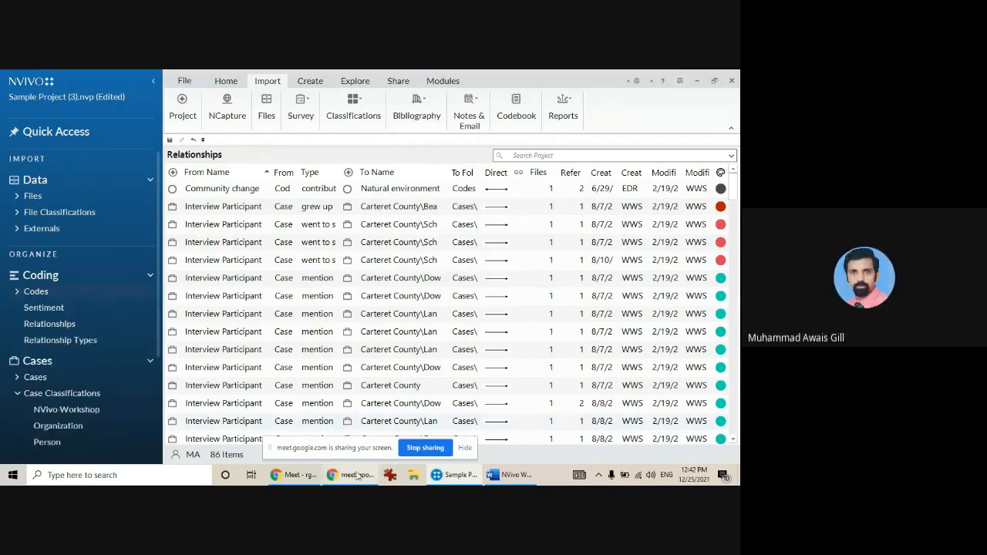
Switch to the Google Meet call in Chrome
left_click(297, 476)
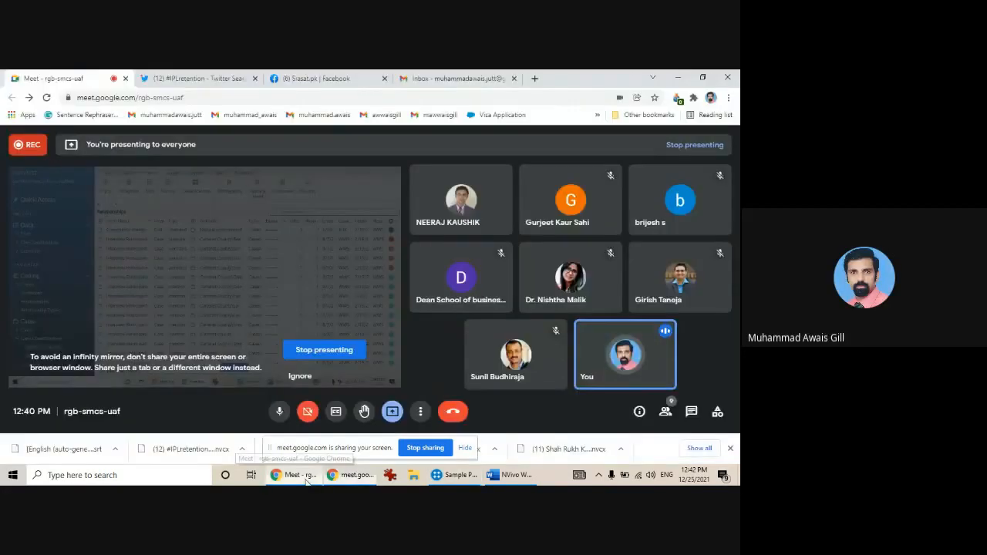